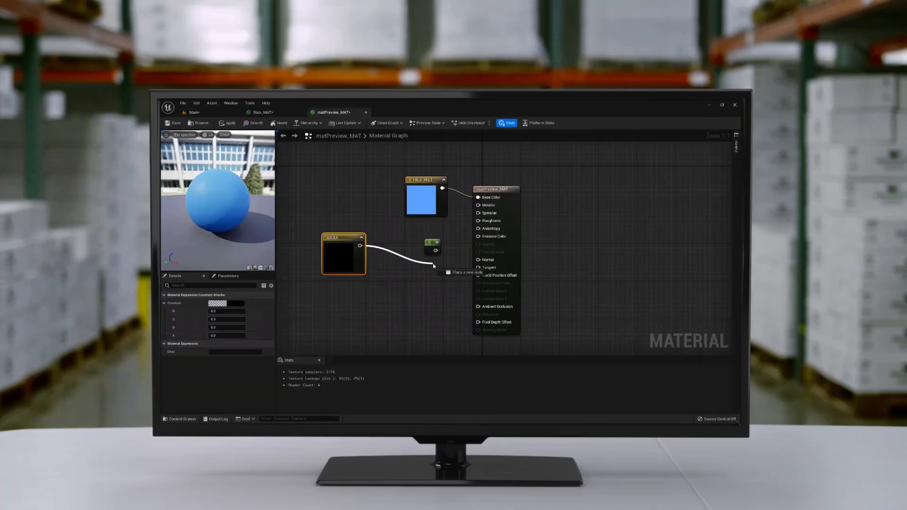
pyautogui.moveTo(426, 245); pyautogui.dragTo(449, 224)
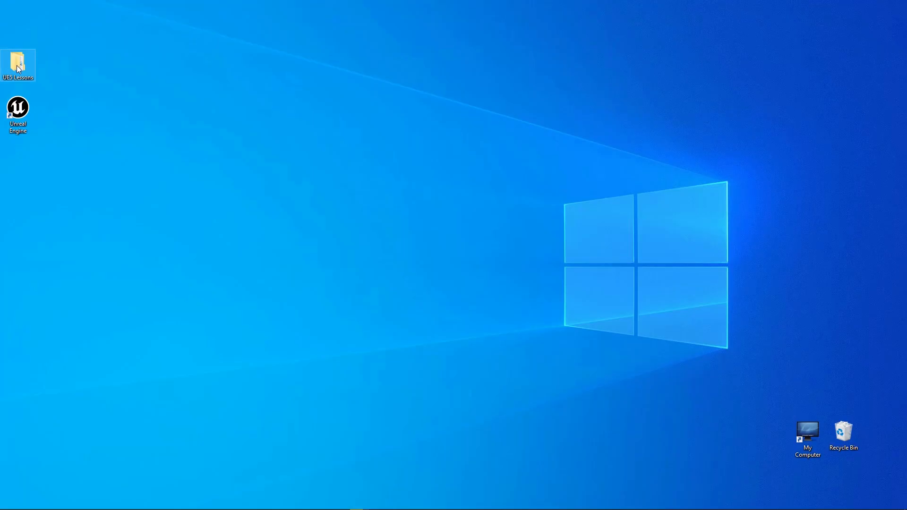
# Step: Look at the contents of the UE5 Lessons folder on the desktop and close it again
pyautogui.doubleClick(17, 68)
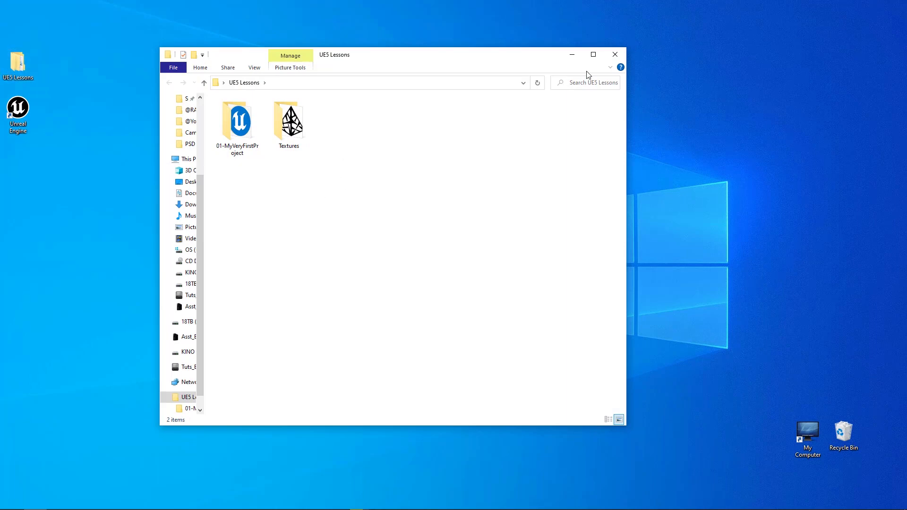
pyautogui.click(614, 54)
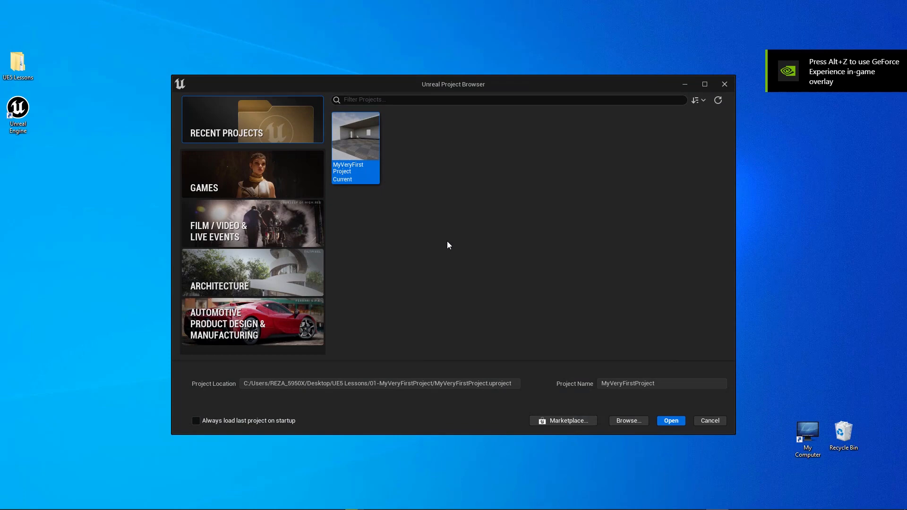
# Step: For a blank Film / Video & Live Events project, create a 02-Material folder inside UE5 Lessons and set it as the project location
pyautogui.click(251, 234)
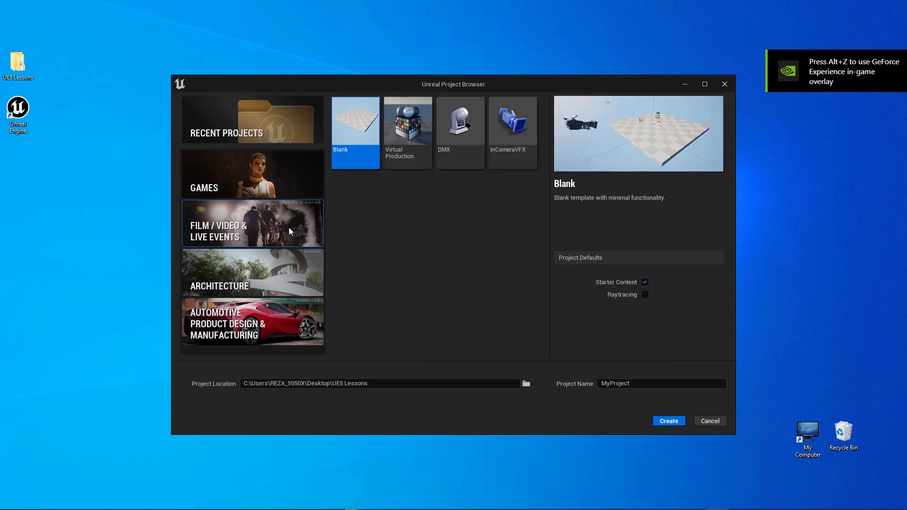
pyautogui.click(526, 383)
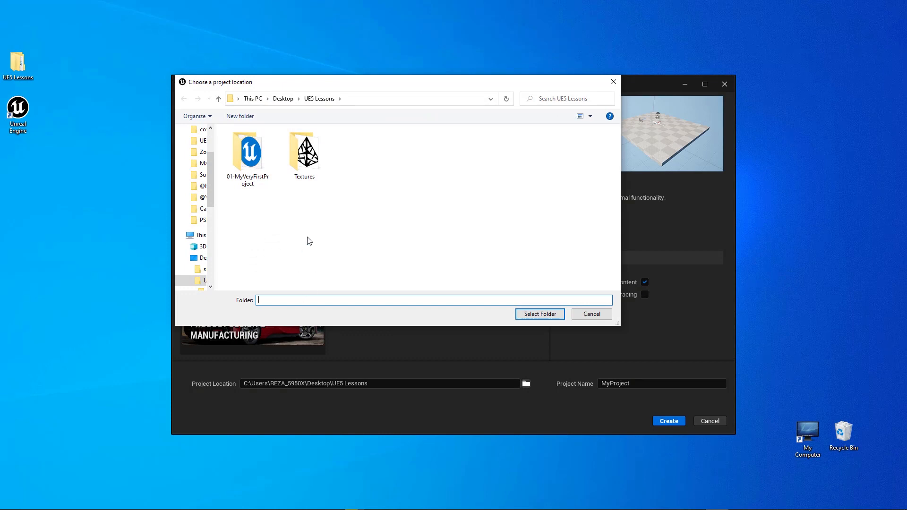
pyautogui.rightClick(309, 241)
pyautogui.moveTo(350, 354)
pyautogui.click(420, 339)
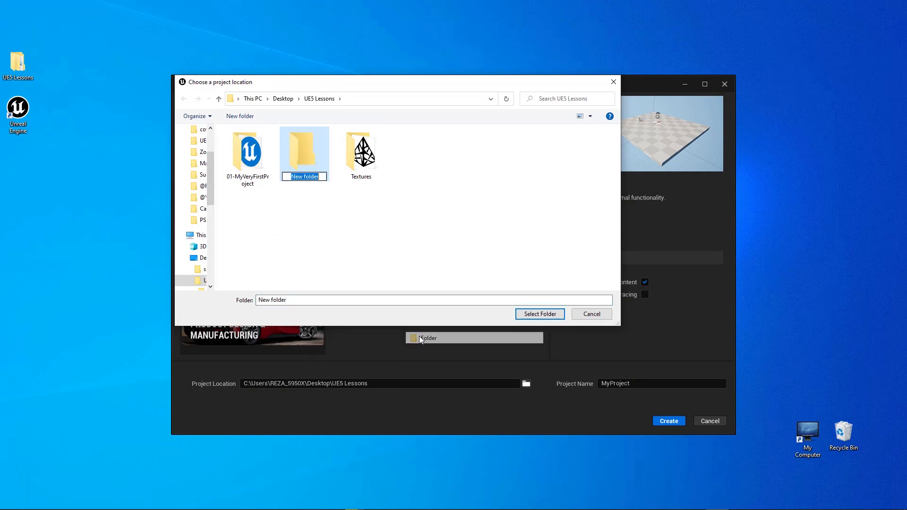
pyautogui.write('02-')
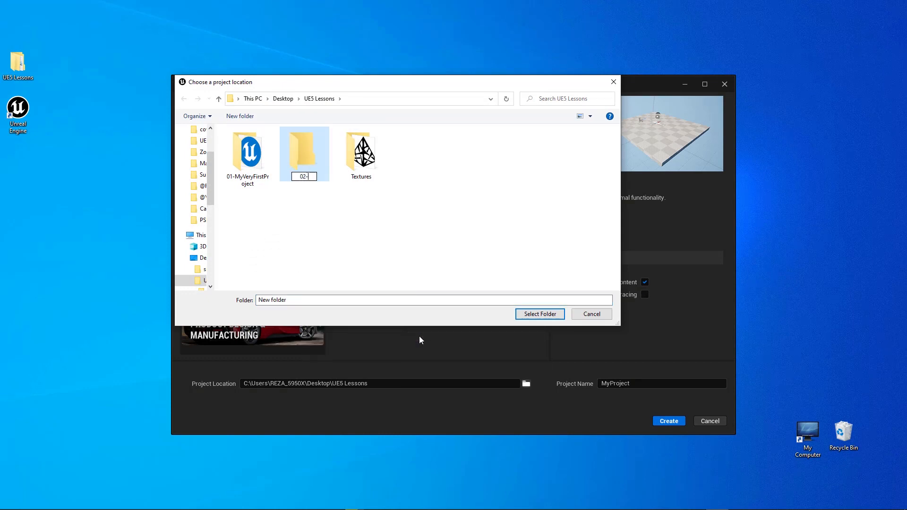
pyautogui.write('Material')
pyautogui.press('Return')
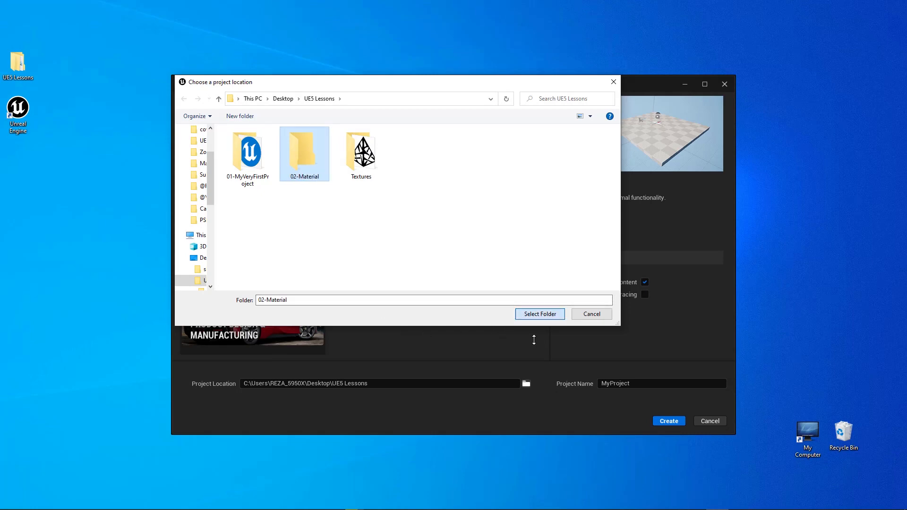
pyautogui.click(534, 316)
# Step: Name the project Lesson02_Materials and create it
pyautogui.moveTo(637, 384); pyautogui.dragTo(496, 386)
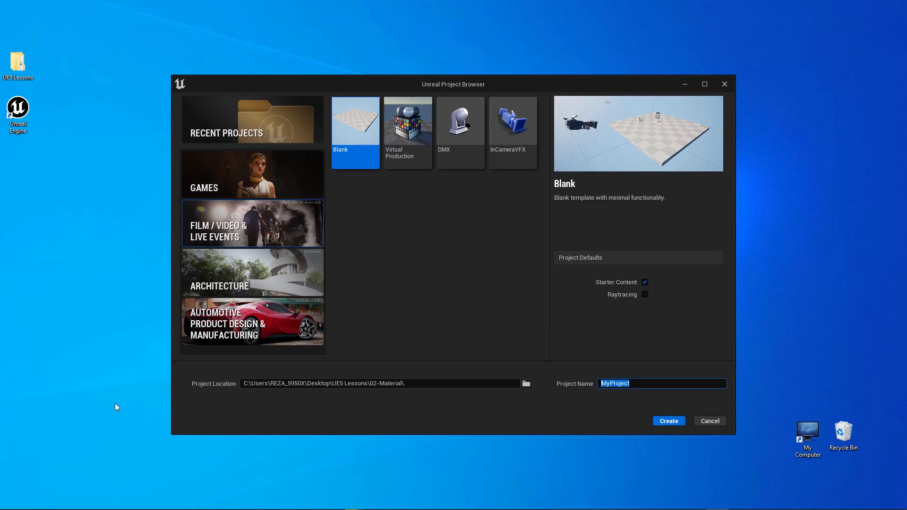
pyautogui.write('Lesson02_Materials')
pyautogui.click(675, 424)
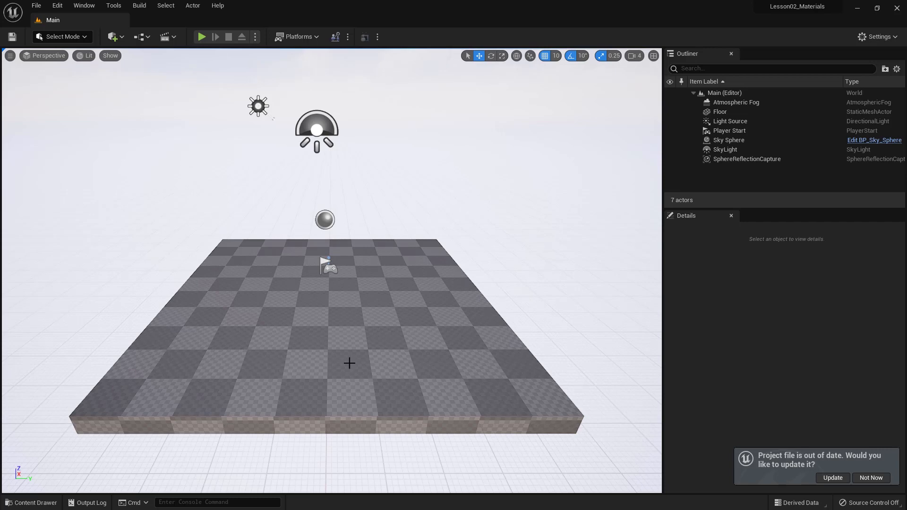
# Step: Place the SM_MatPreviewMesh_02 prop from the StarterContent Props folder at the middle of the floor
pyautogui.click(689, 112)
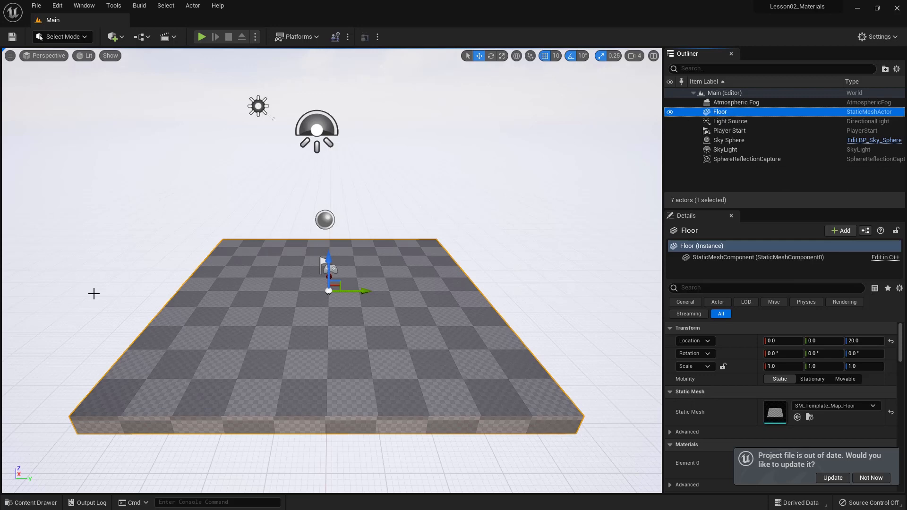
pyautogui.click(30, 503)
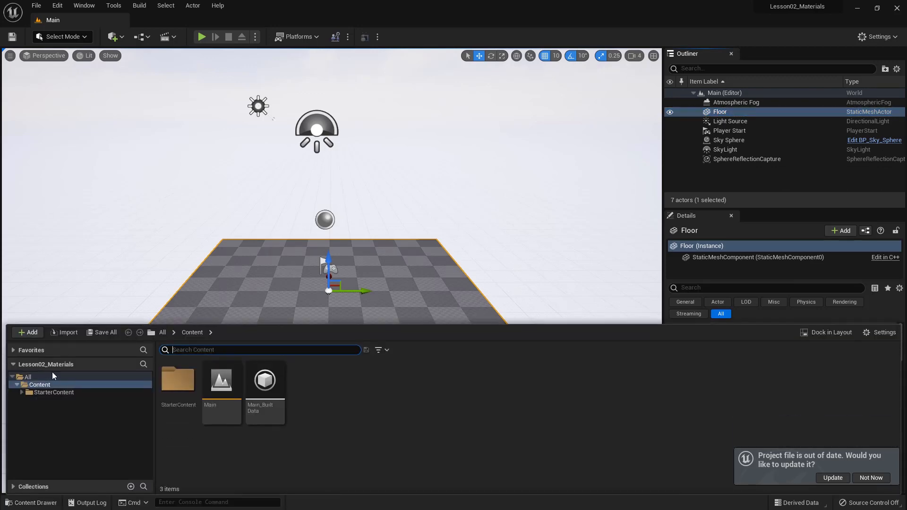
pyautogui.click(21, 392)
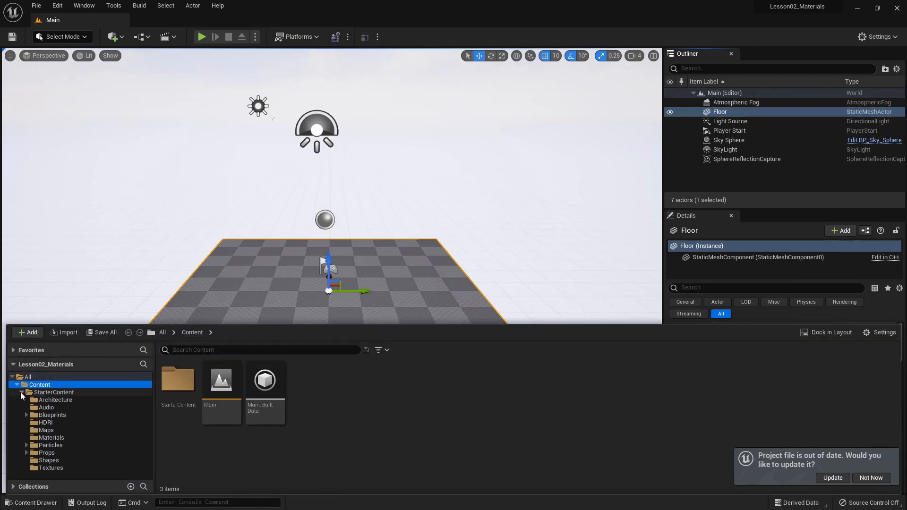
pyautogui.click(45, 453)
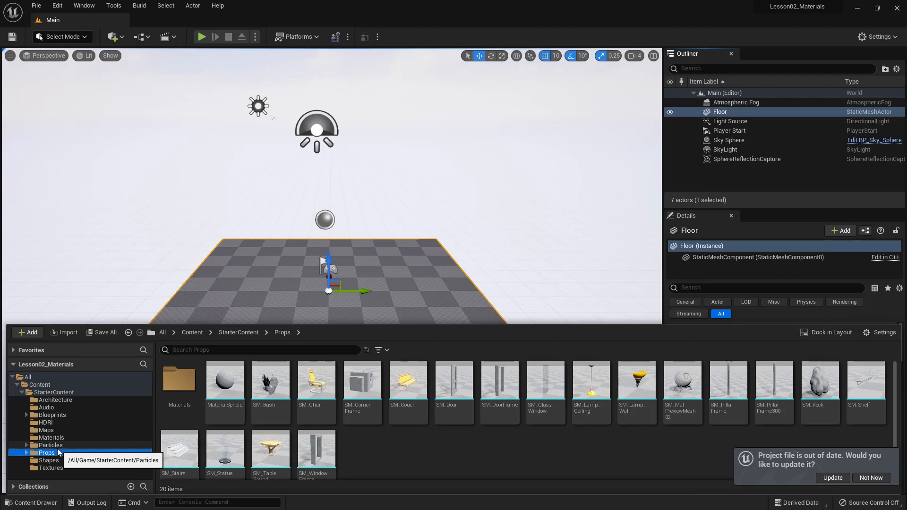
pyautogui.moveTo(683, 389)
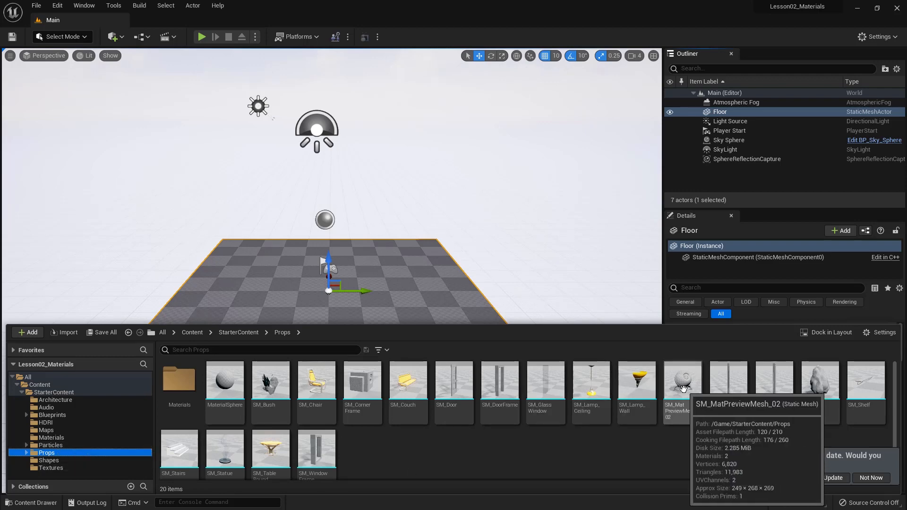
pyautogui.moveTo(683, 389); pyautogui.dragTo(328, 301)
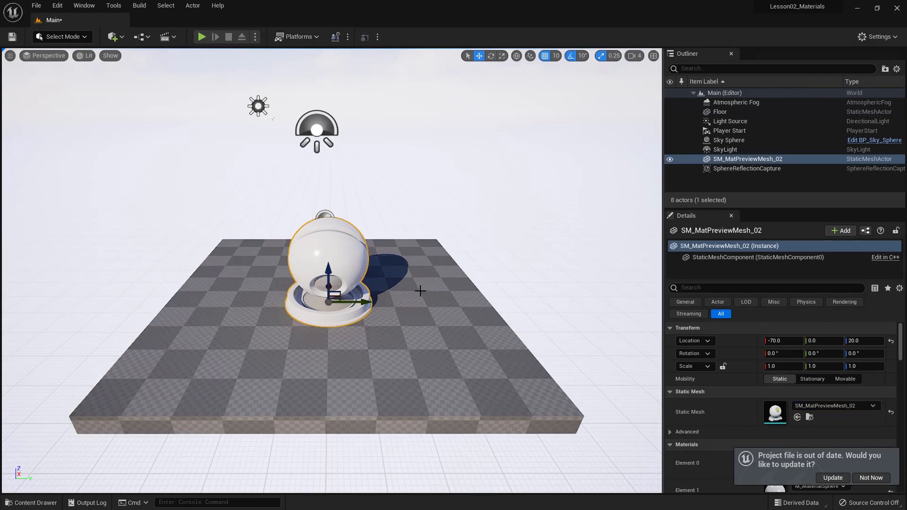
# Step: Rotate the material preview mesh 180° about Z so its logo faces the camera, and frame it at an angle
pyautogui.press('e')
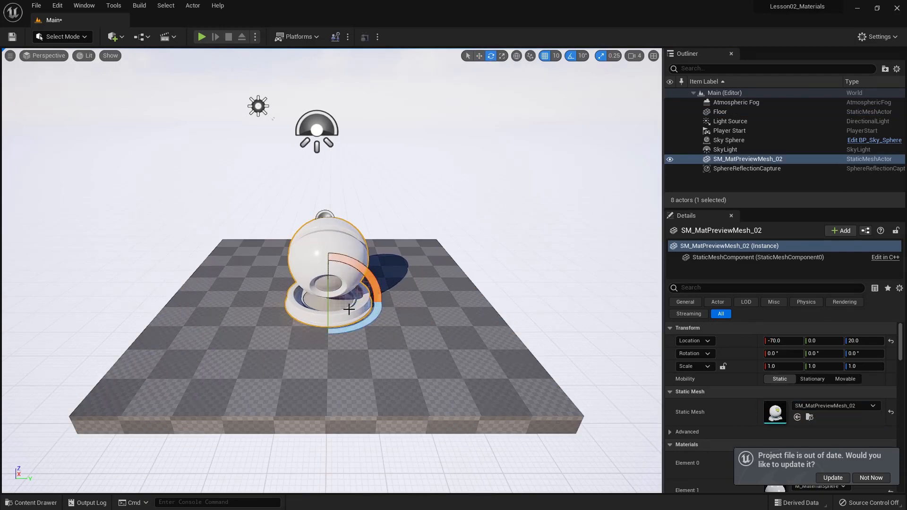
pyautogui.moveTo(349, 309); pyautogui.dragTo(328, 334)
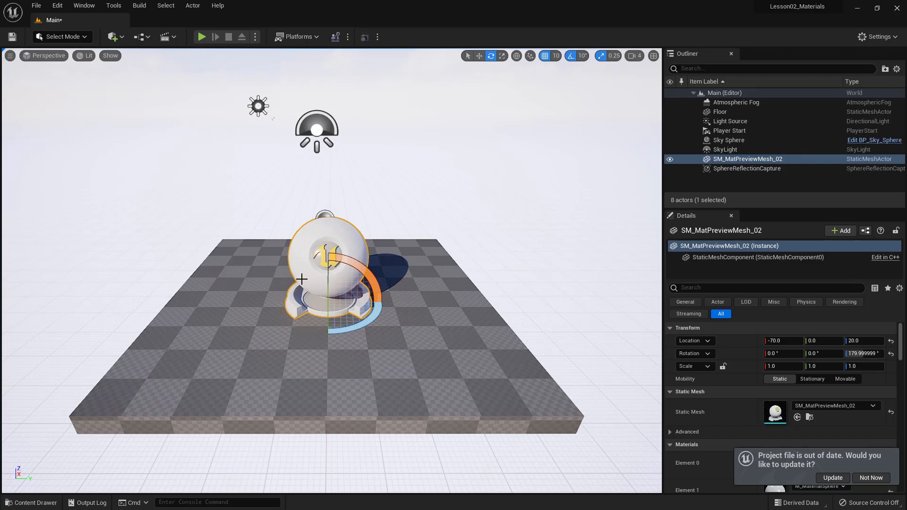
pyautogui.press('f')
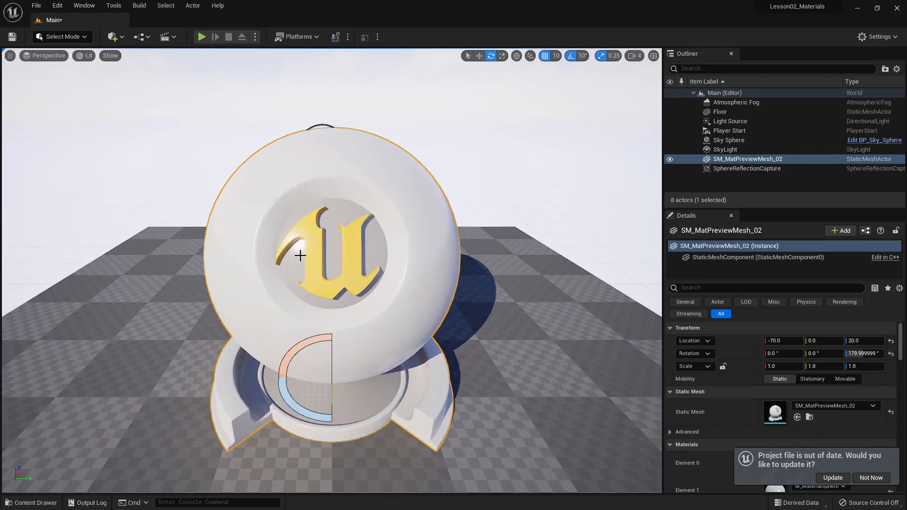
pyautogui.scroll(-6, 378, 253)
pyautogui.keyDown('alt'); pyautogui.moveTo(377, 254); pyautogui.dragTo(437, 227); pyautogui.keyUp('alt')
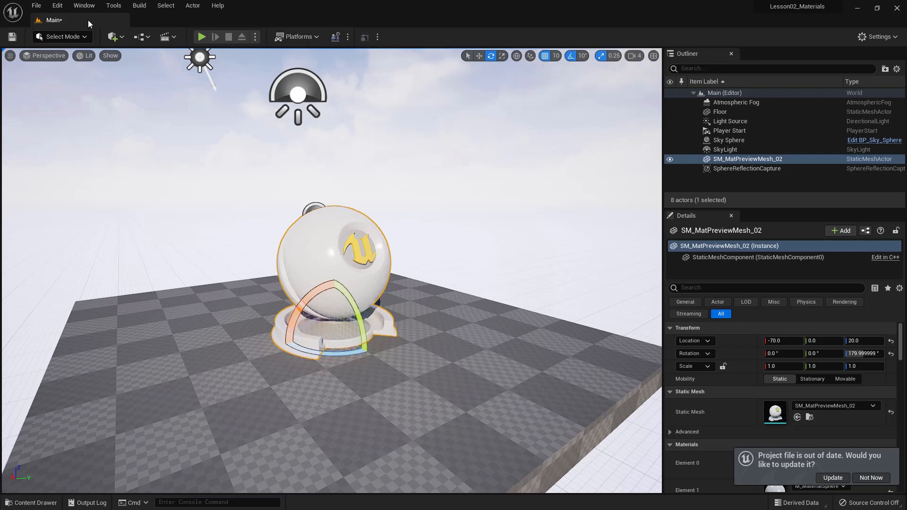
# Step: Save the Main level and update the out-of-date project file
pyautogui.click(36, 5)
pyautogui.click(58, 72)
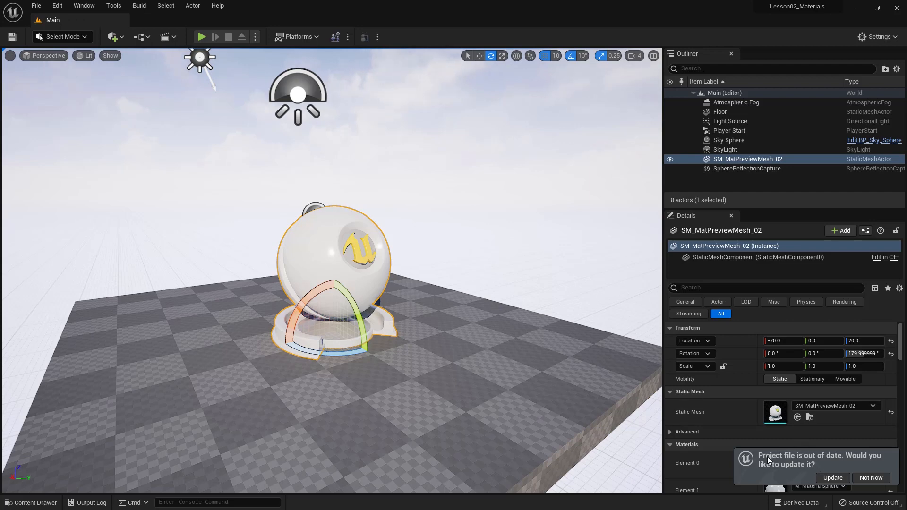
pyautogui.click(832, 477)
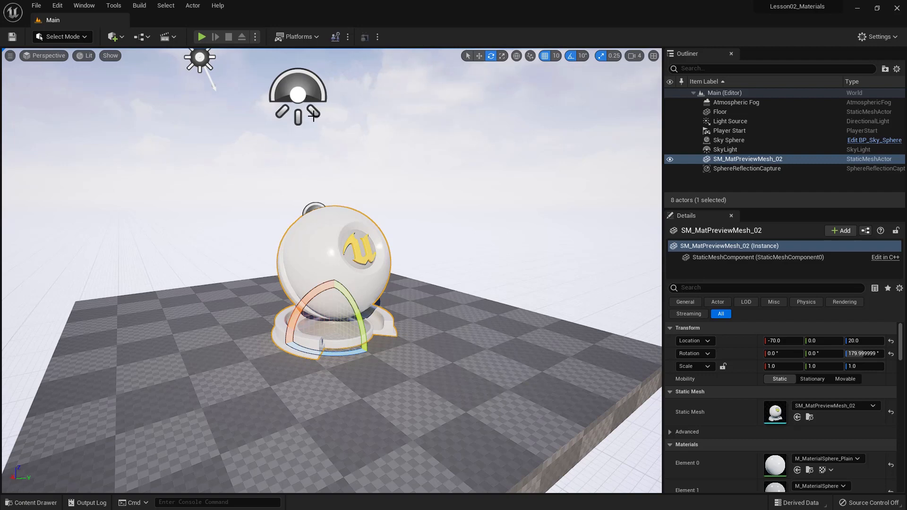
# Step: Select the sky light and switch the viewport to game view to hide the editor icons
pyautogui.click(297, 95)
pyautogui.press('g')
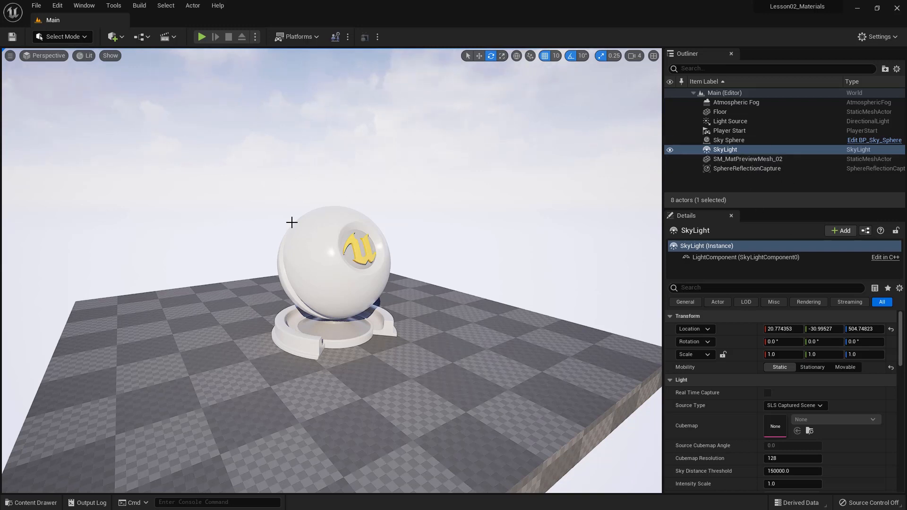
# Step: Create a folder named Lesson02_Materials in the project's Content folder
pyautogui.click(23, 503)
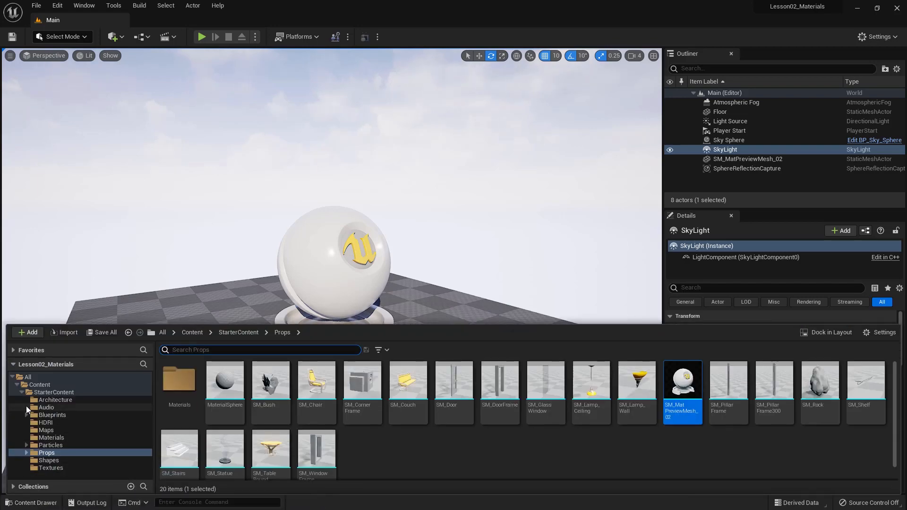
pyautogui.click(40, 384)
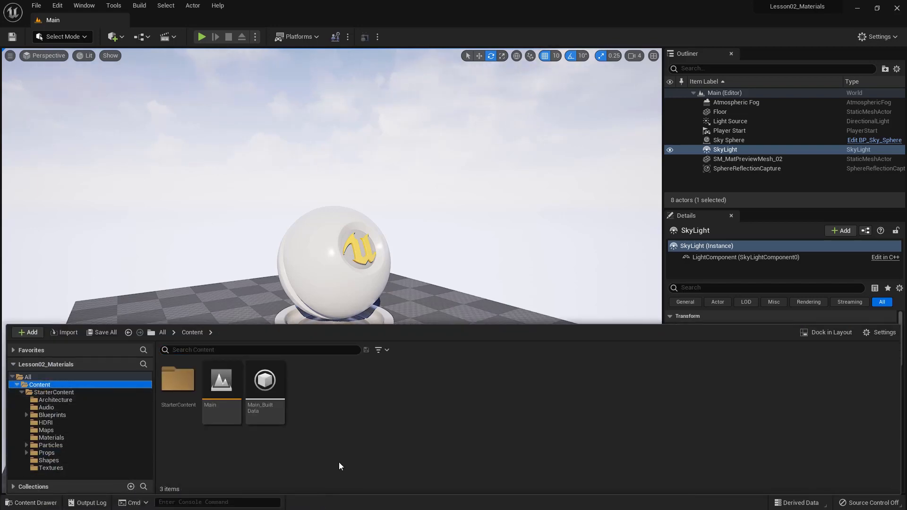
pyautogui.rightClick(308, 403)
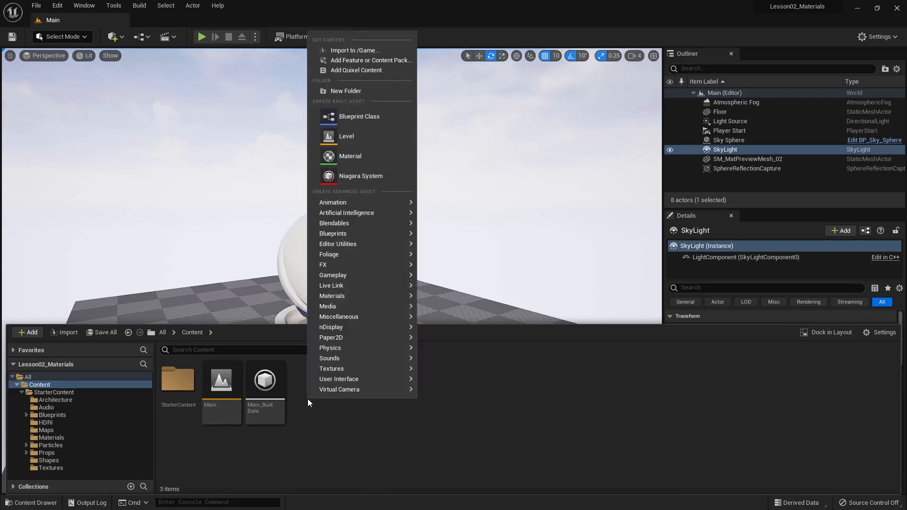
pyautogui.click(343, 91)
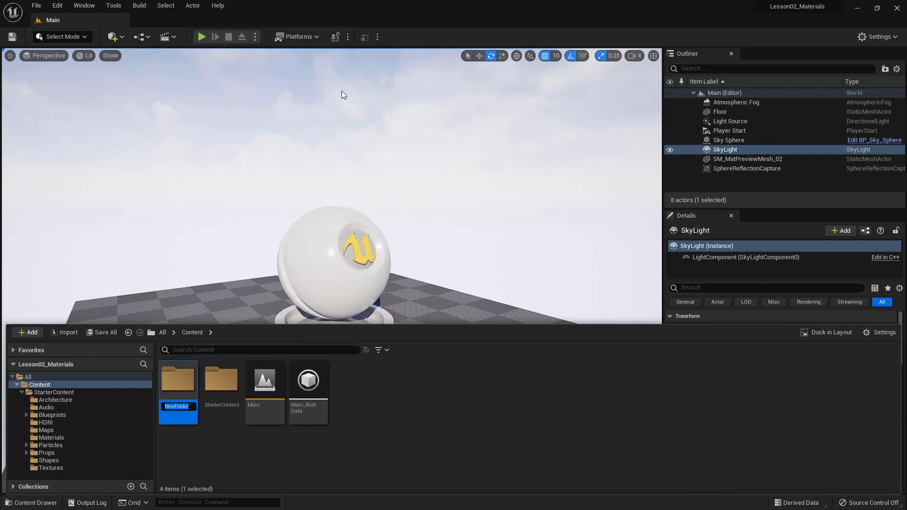
pyautogui.write('Lesson02_Matere')
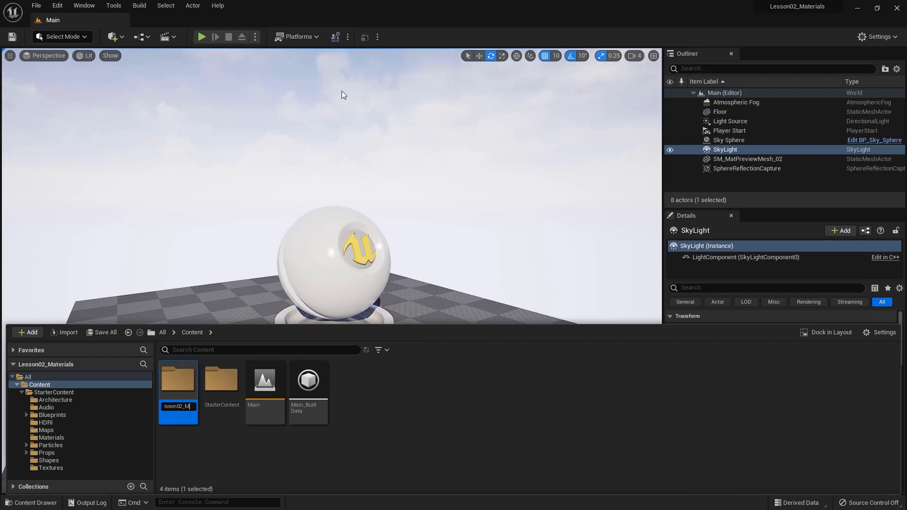
pyautogui.write('als')
pyautogui.press('Return')
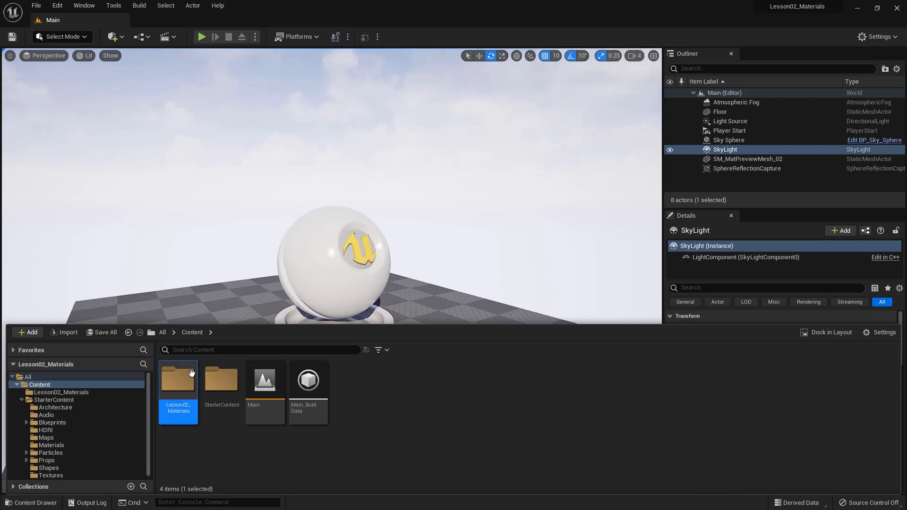
# Step: Create a subfolder named Material inside the Lesson02_Materials folder
pyautogui.doubleClick(178, 381)
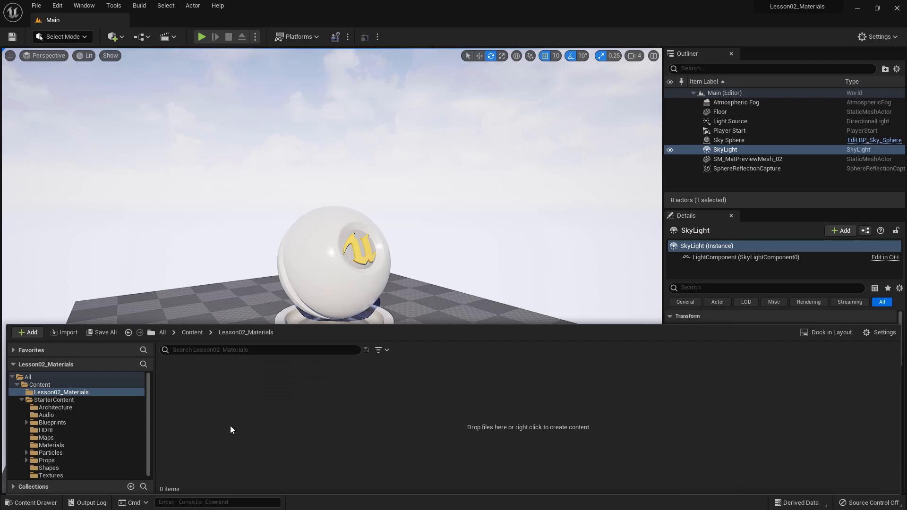
pyautogui.rightClick(214, 401)
pyautogui.click(273, 96)
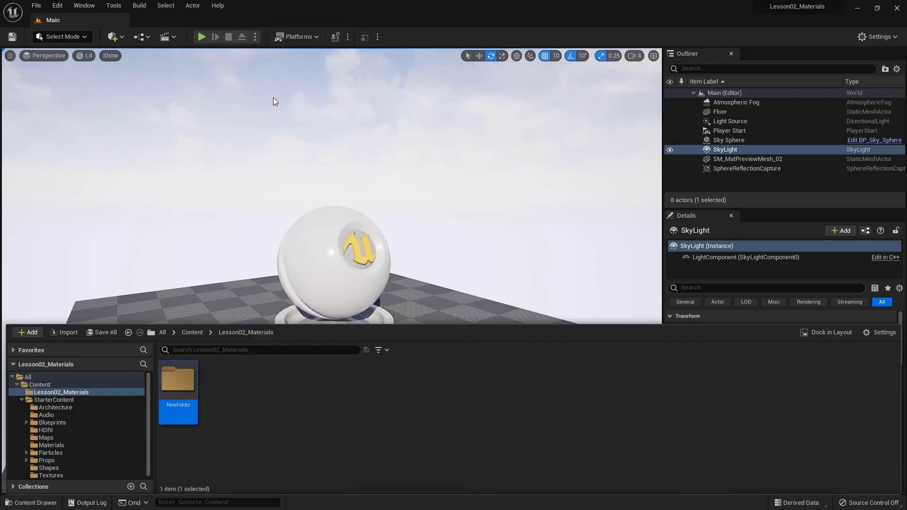
pyautogui.write('Material')
pyautogui.press('Return')
# Step: Create a second subfolder named Textures alongside the Material folder
pyautogui.rightClick(238, 404)
pyautogui.click(276, 94)
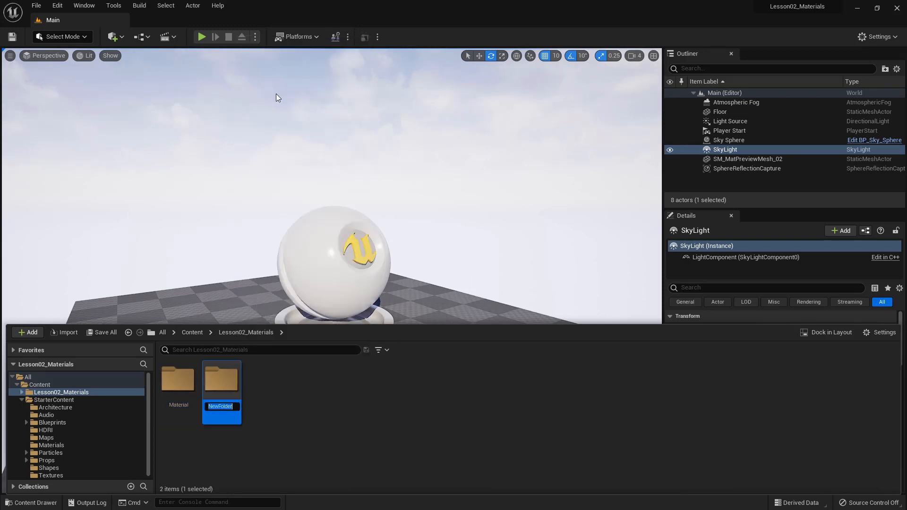
pyautogui.write('text')
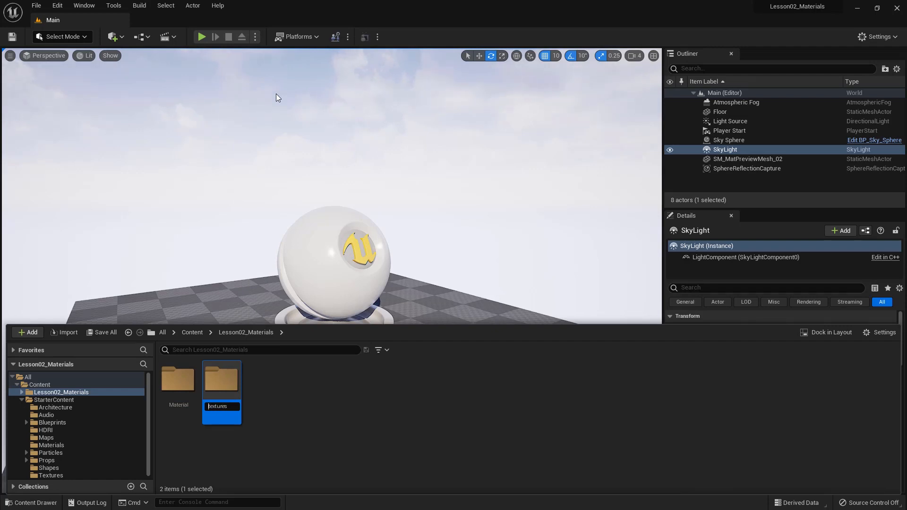
pyautogui.write('ures')
pyautogui.press('Return')
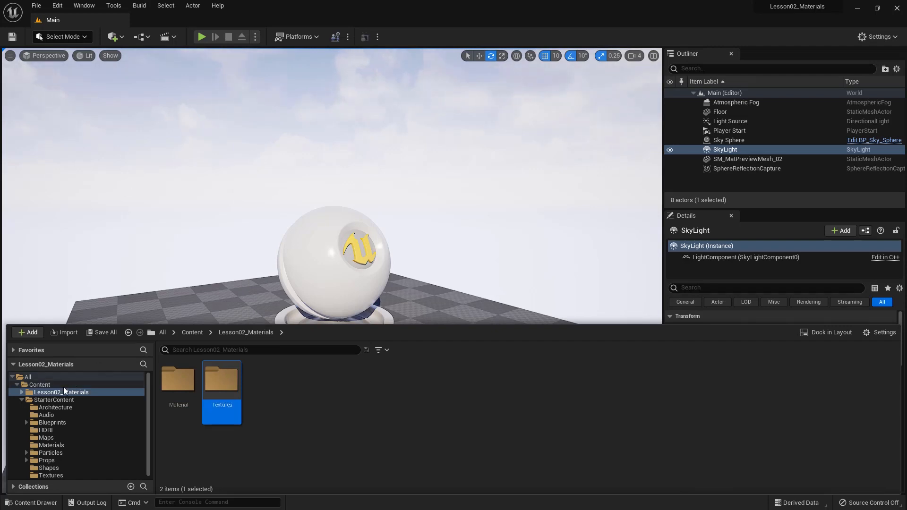
# Step: Check the folder naming in StarterContent and rename the Material folder inside Lesson02_Materials to Materials
pyautogui.click(47, 400)
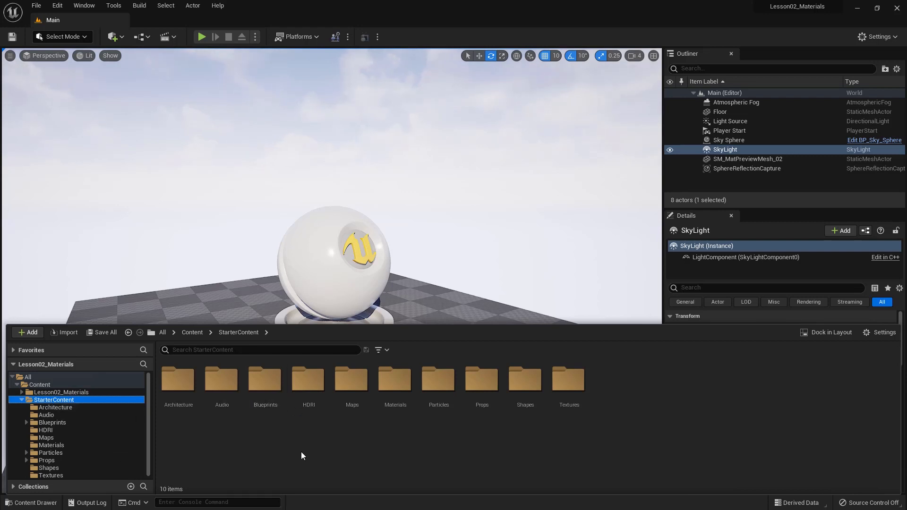
pyautogui.click(568, 383)
pyautogui.click(395, 382)
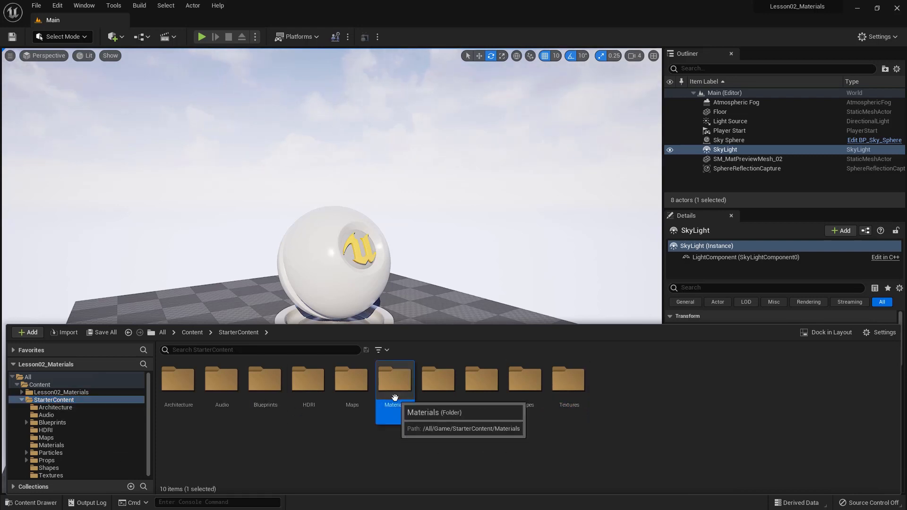
pyautogui.click(52, 393)
pyautogui.click(175, 403)
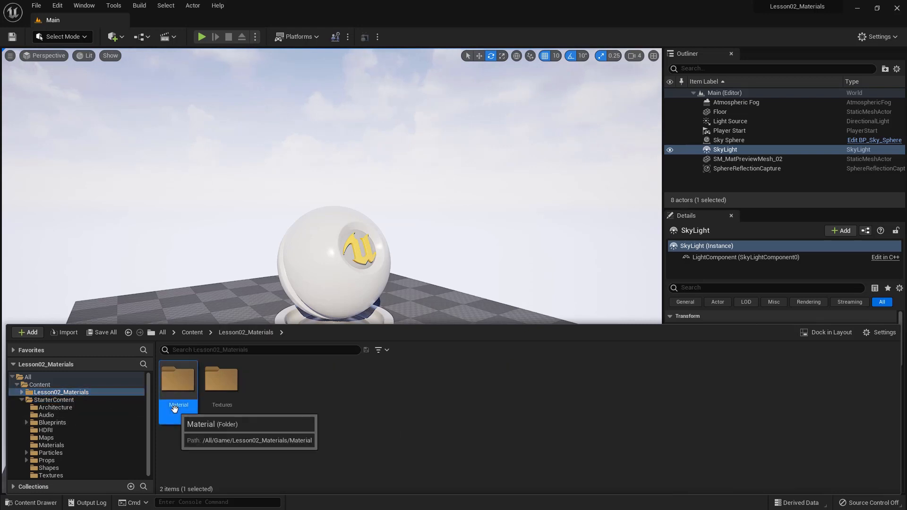
pyautogui.rightClick(174, 406)
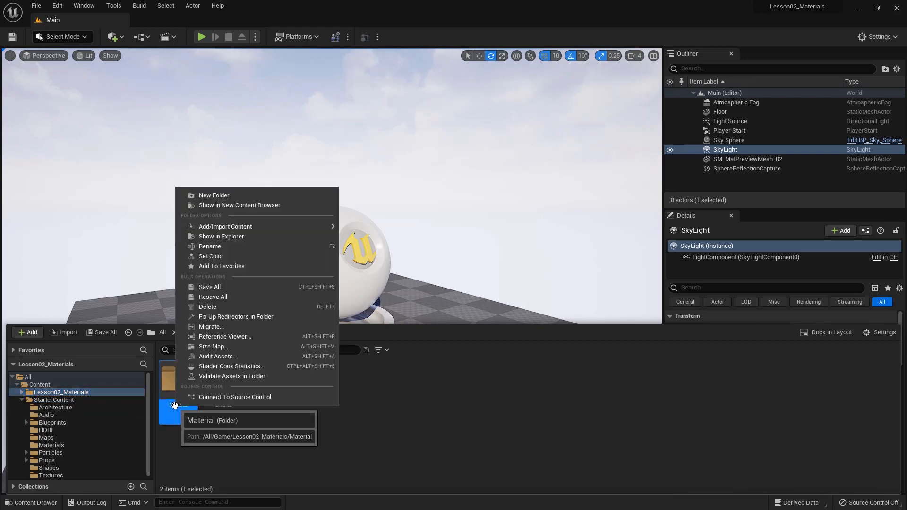
pyautogui.click(217, 250)
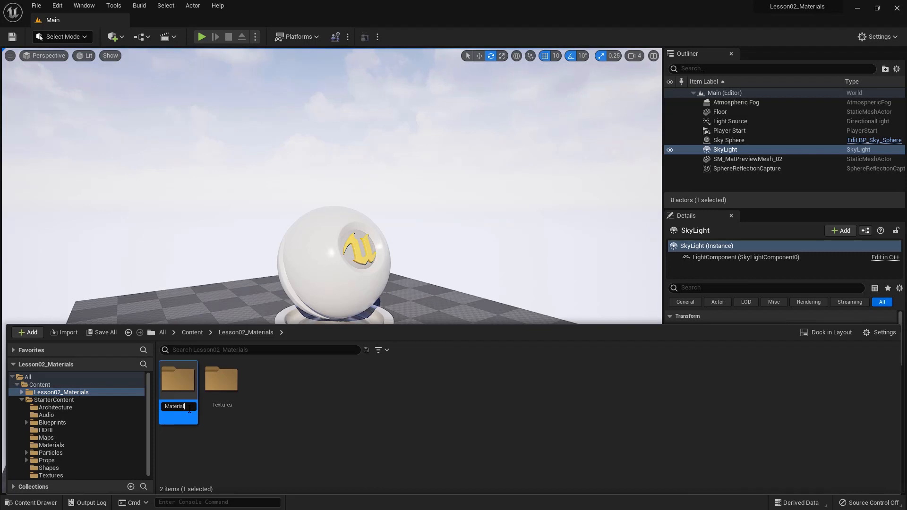
pyautogui.write('s')
pyautogui.press('Return')
pyautogui.click(221, 383)
pyautogui.rightClick(221, 382)
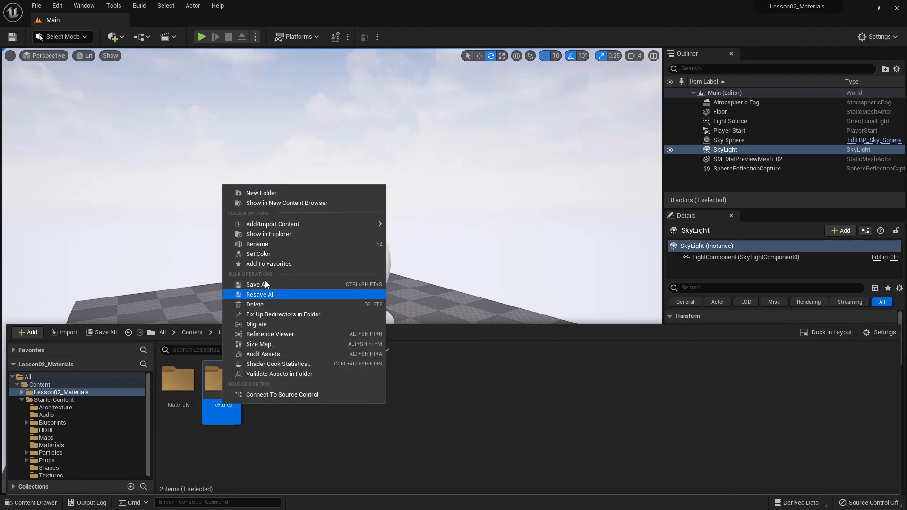
pyautogui.click(259, 244)
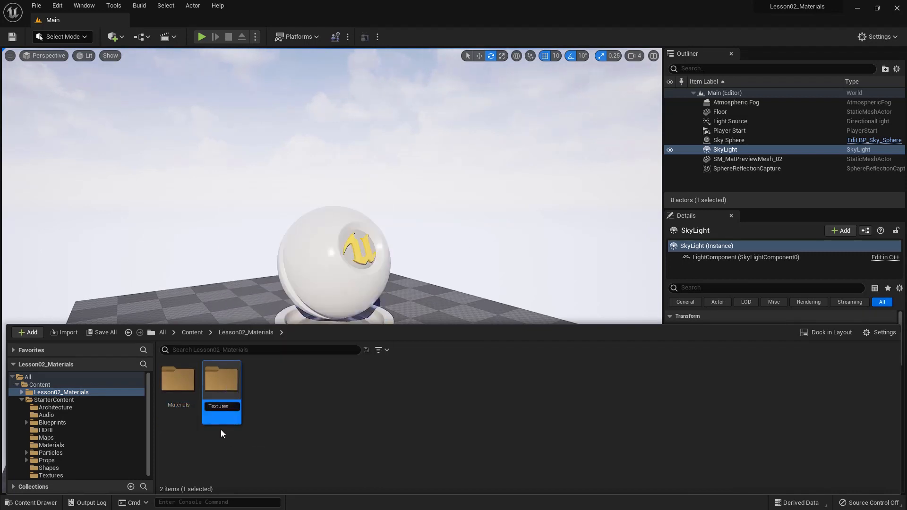
pyautogui.click(228, 439)
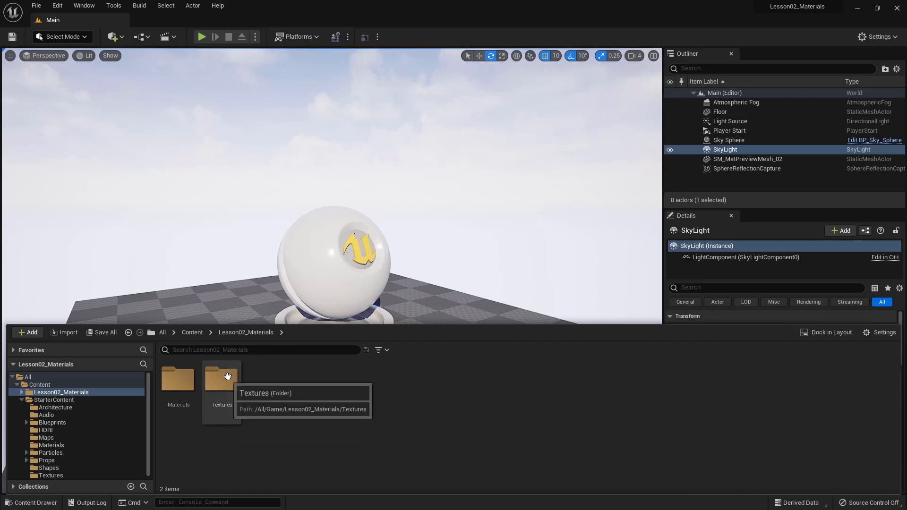
# Step: Open the Materials folder inside Lesson02_Materials
pyautogui.click(47, 401)
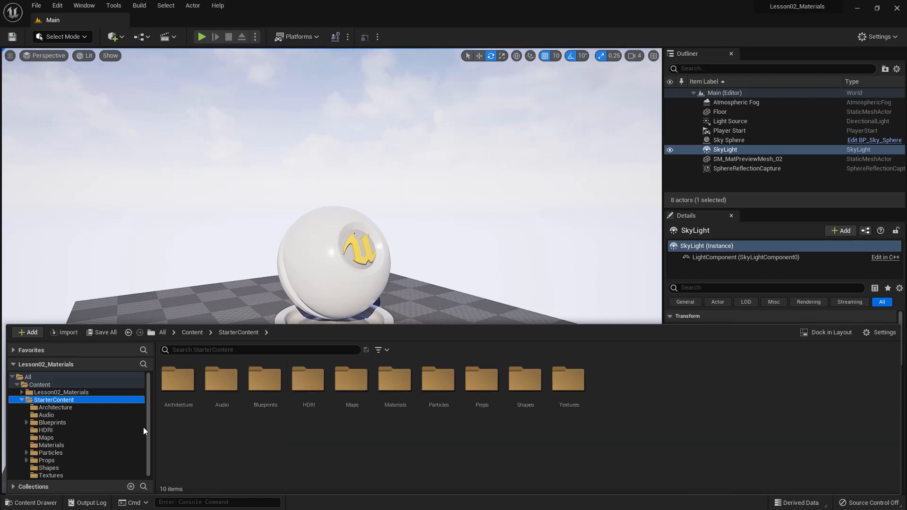
pyautogui.click(59, 392)
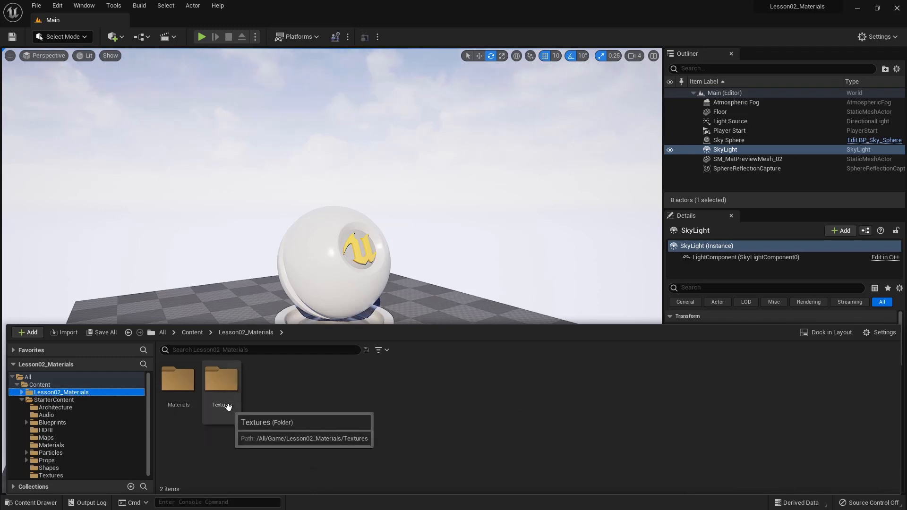
pyautogui.doubleClick(179, 388)
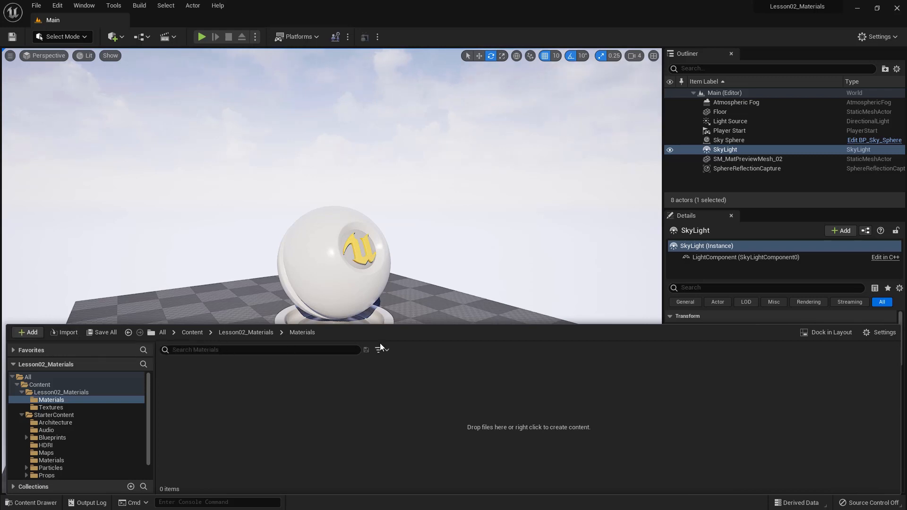
# Step: Hide the content drawer, switch the viewport to plain selection mode and select the material preview mesh
pyautogui.hotkey('ctrl', 'space')
pyautogui.click(416, 430)
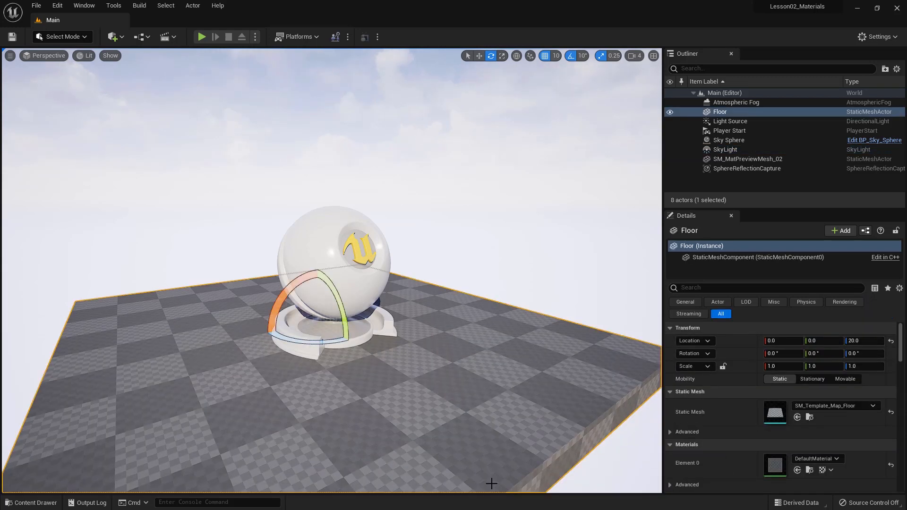
pyautogui.press('q')
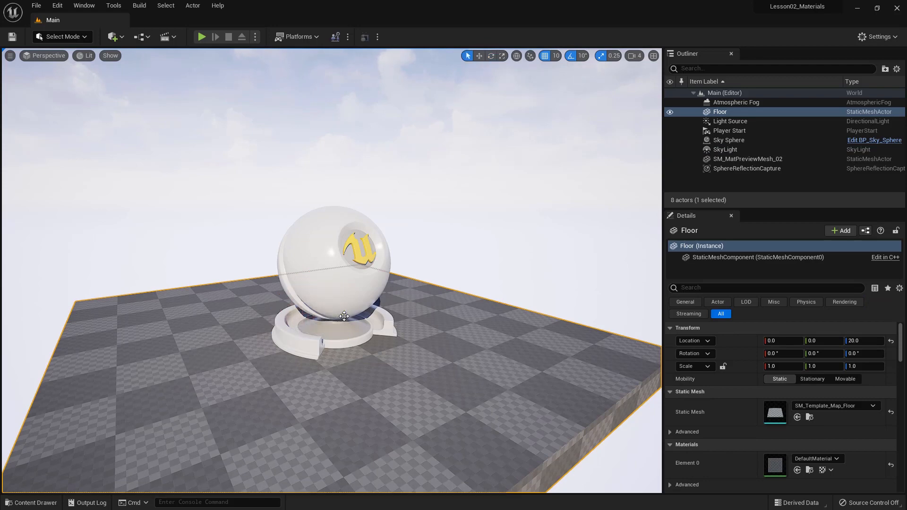
pyautogui.click(330, 279)
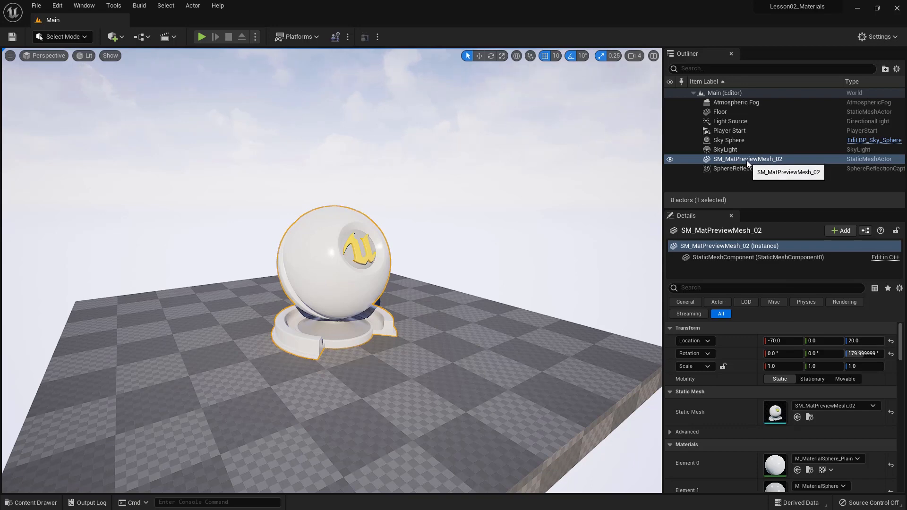
# Step: Create a material named floor_MAT in the Lesson02_Materials Materials folder and apply it to the floor
pyautogui.click(31, 503)
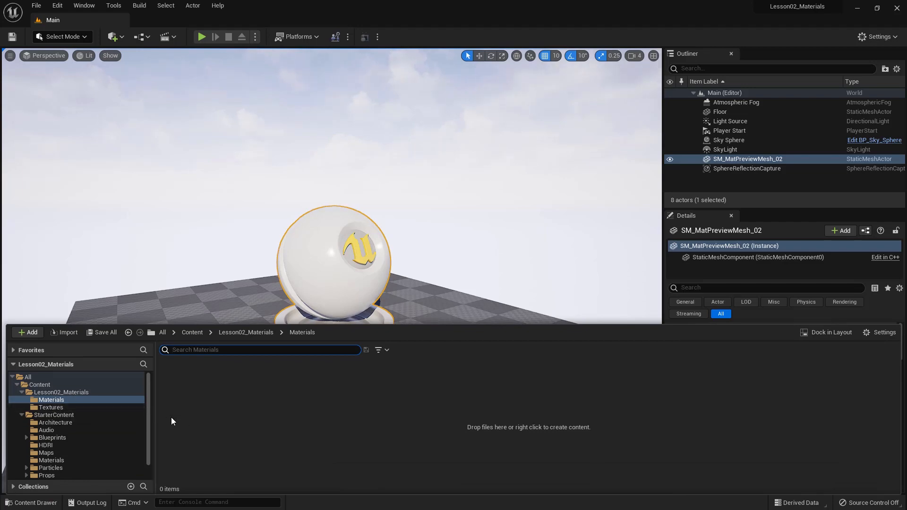
pyautogui.rightClick(231, 435)
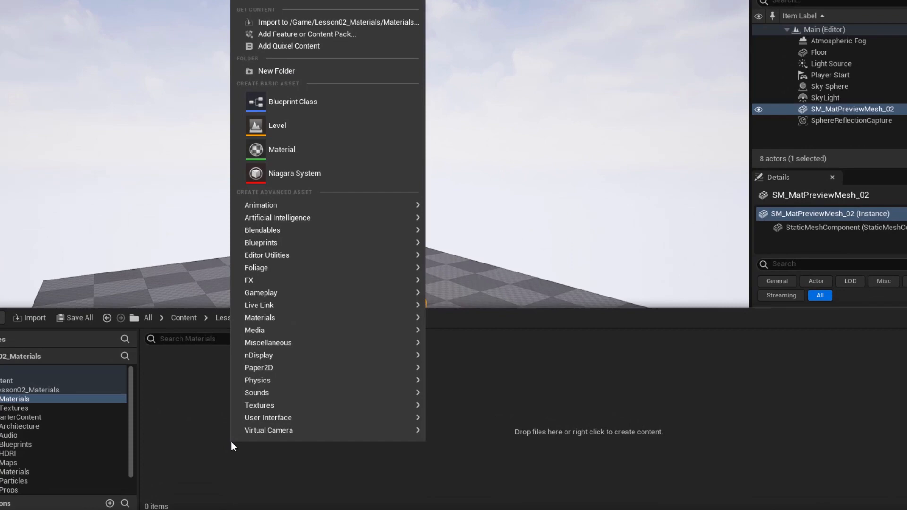
pyautogui.click(267, 148)
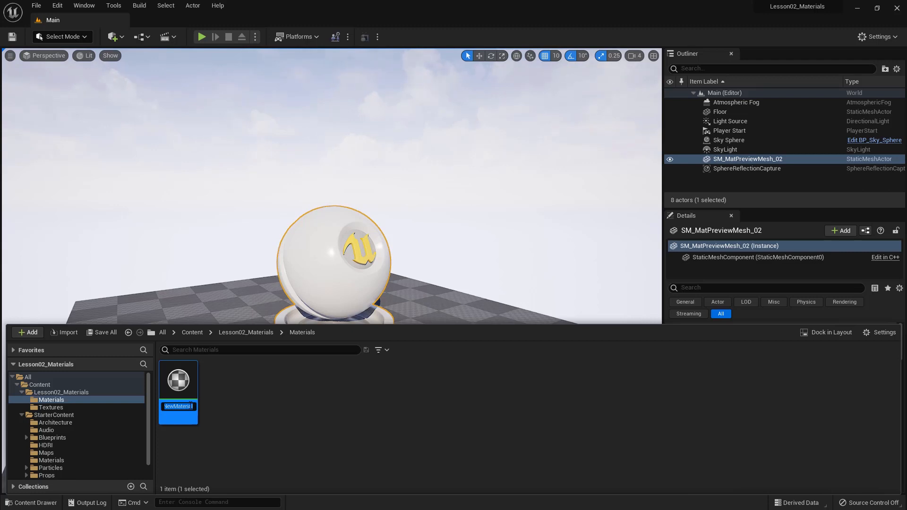
pyautogui.write('floor_MAT')
pyautogui.press('Return')
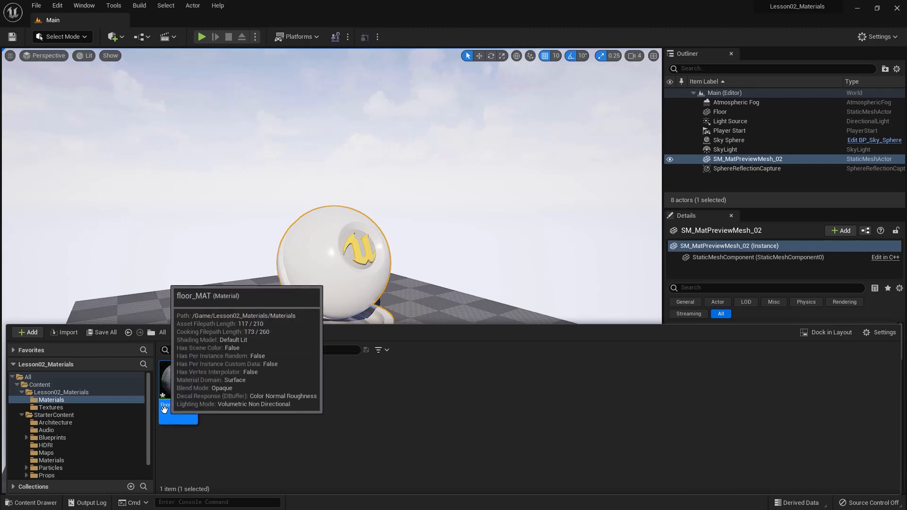
pyautogui.moveTo(182, 415); pyautogui.dragTo(209, 313)
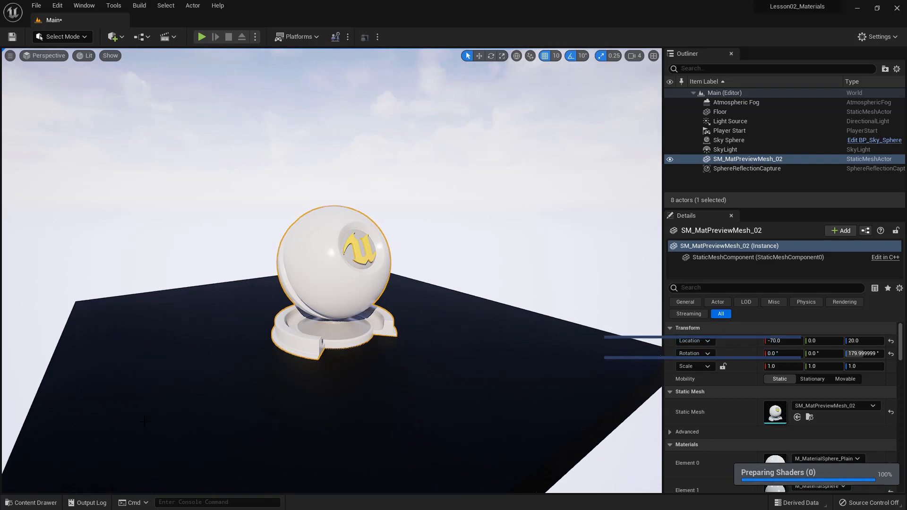
# Step: Create a second material named matPreview_MAT and apply it to the sphere of the material preview mesh
pyautogui.click(36, 503)
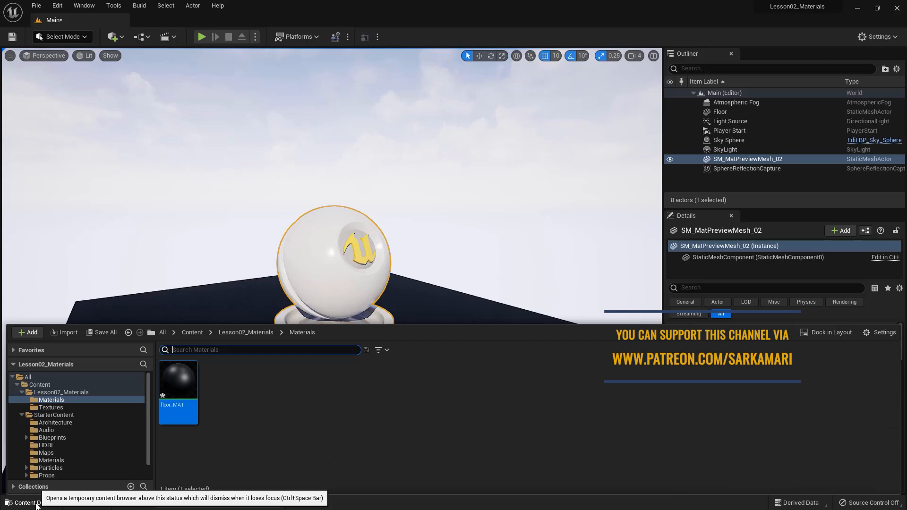
pyautogui.rightClick(228, 410)
pyautogui.click(278, 173)
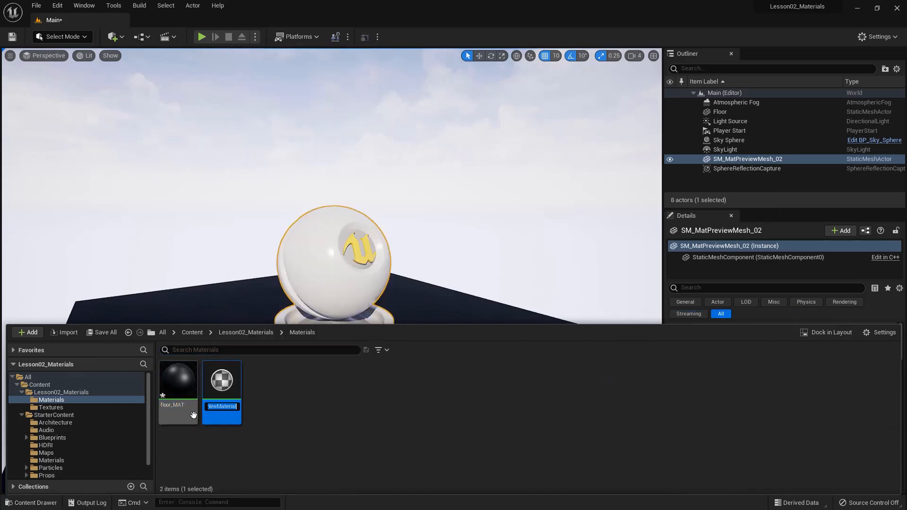
pyautogui.write('matPreview_MAT')
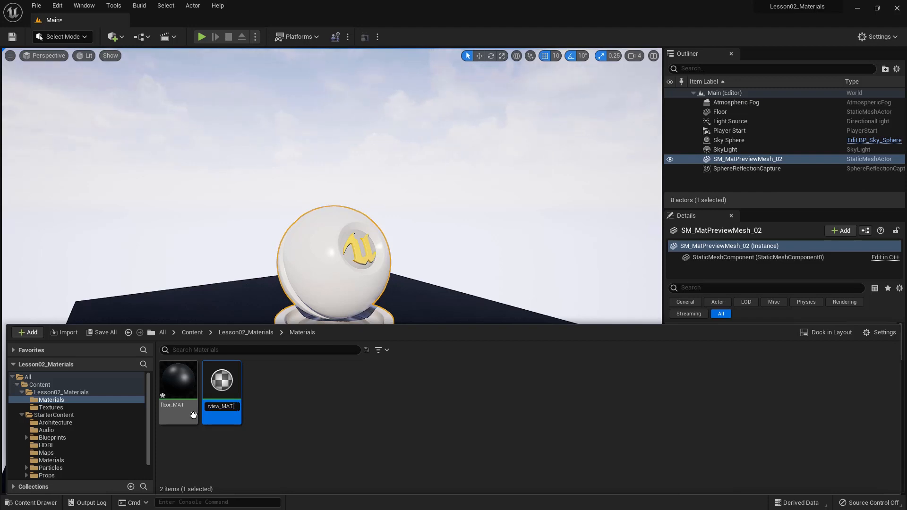
pyautogui.press('Return')
pyautogui.moveTo(218, 390)
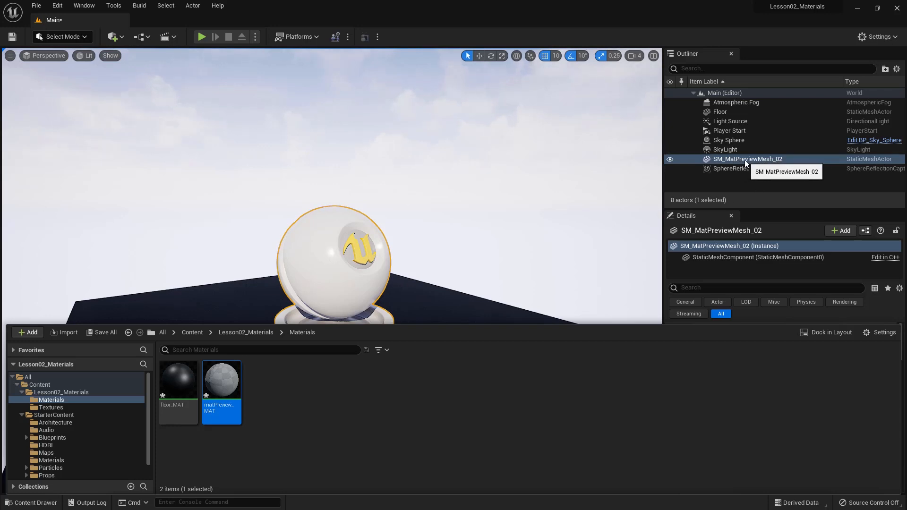
pyautogui.moveTo(224, 386); pyautogui.dragTo(324, 265)
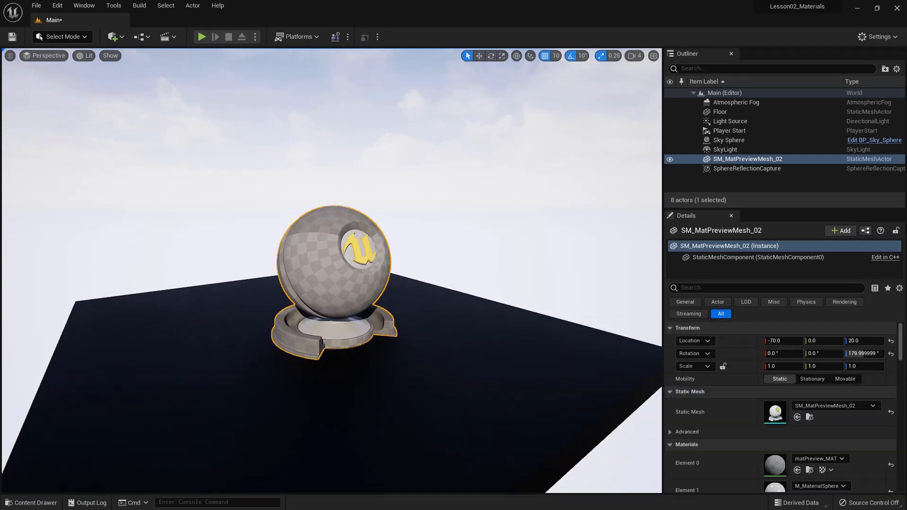
# Step: Open floor_MAT in the material editor and dock its window in the main window next to the Main level
pyautogui.click(40, 504)
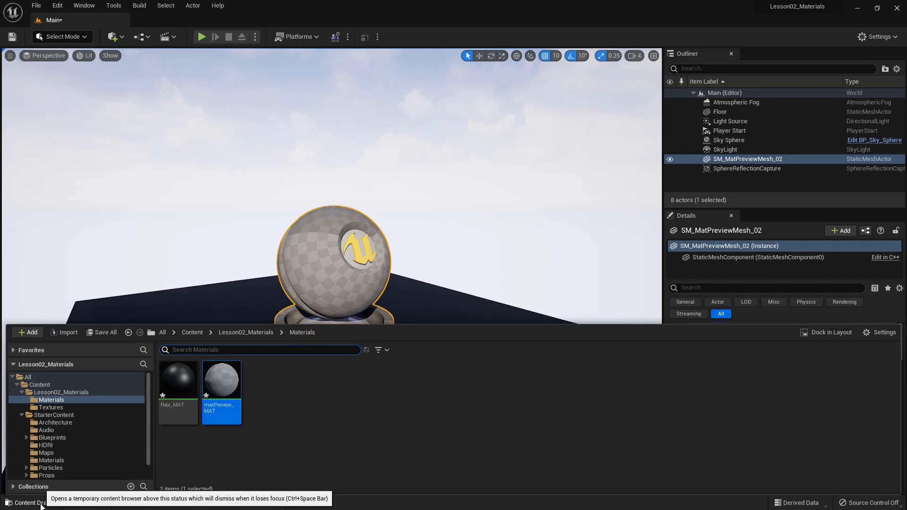
pyautogui.click(169, 392)
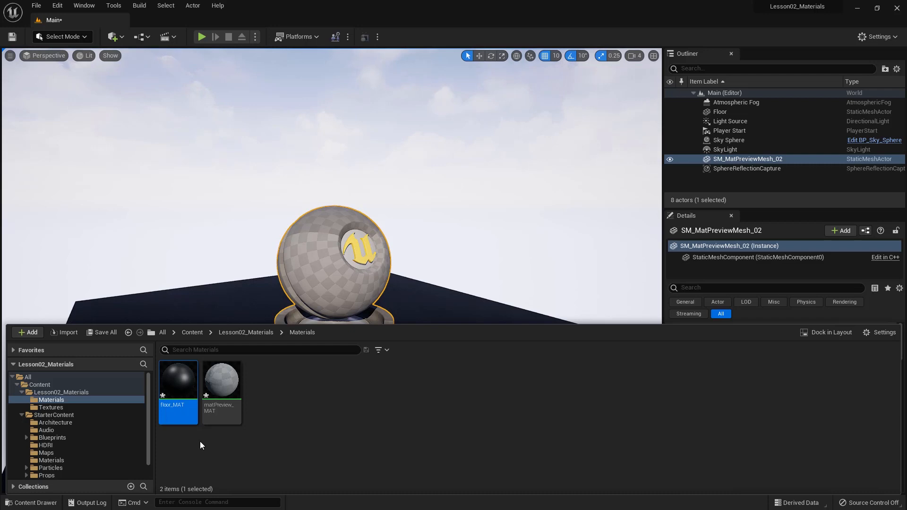
pyautogui.doubleClick(174, 380)
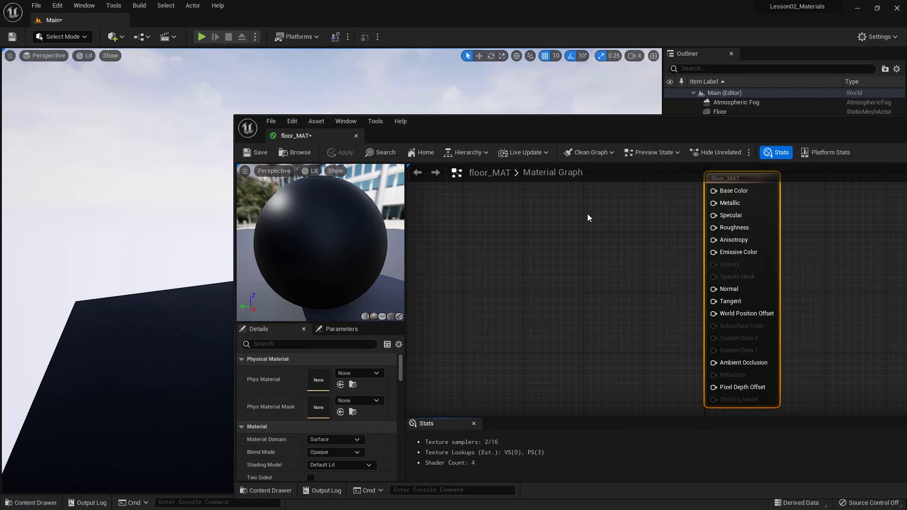
pyautogui.moveTo(475, 136); pyautogui.dragTo(283, 109)
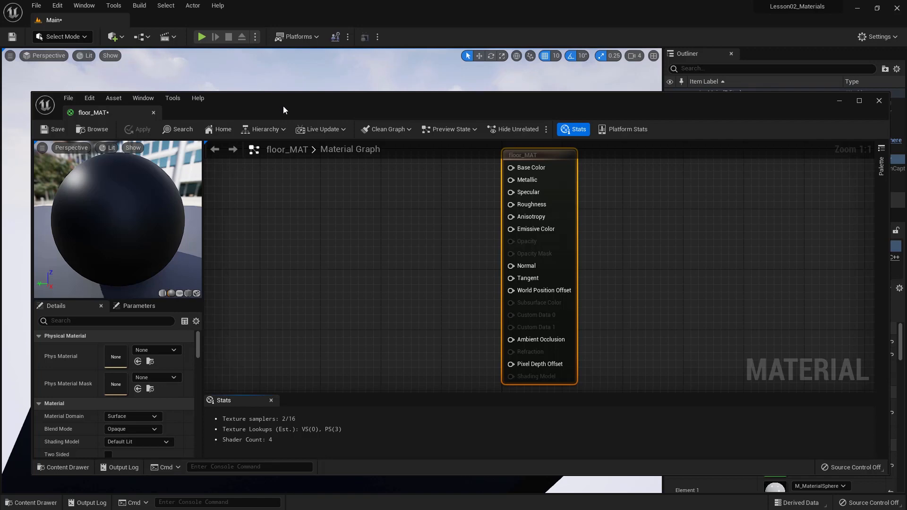
pyautogui.moveTo(283, 105); pyautogui.dragTo(314, 99)
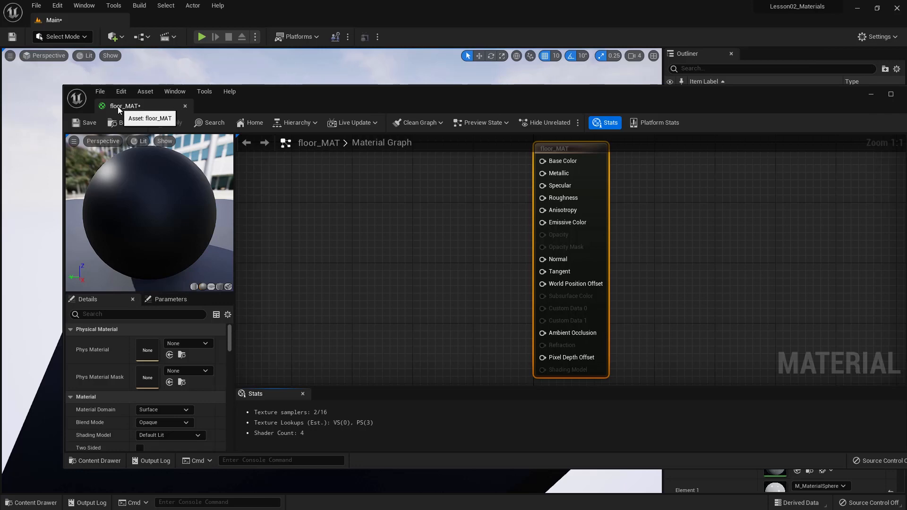
pyautogui.moveTo(118, 106); pyautogui.dragTo(159, 19)
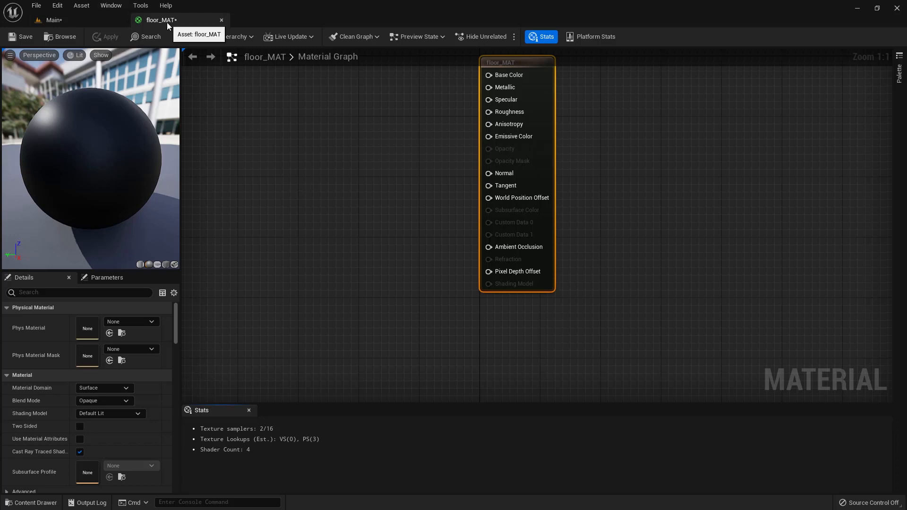
# Step: Return to the Main level and open matPreview_MAT in its own material editor alongside floor_MAT
pyautogui.click(52, 20)
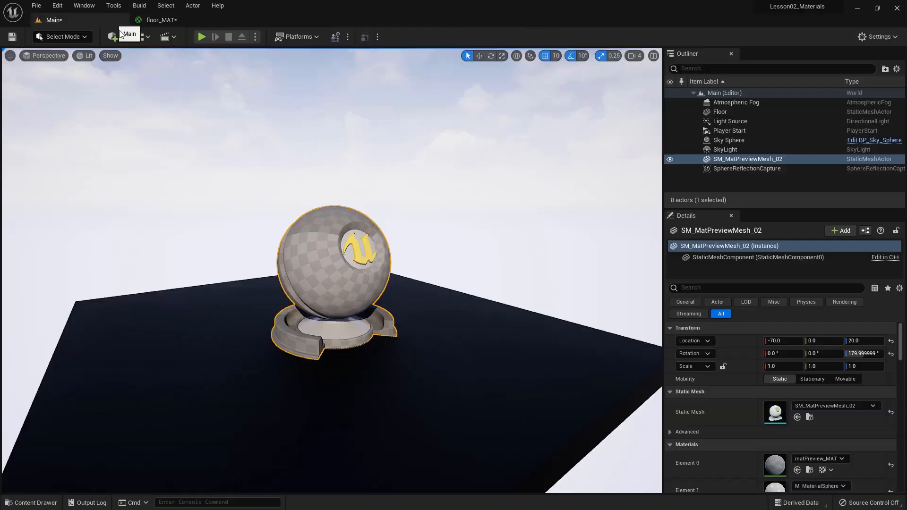
pyautogui.click(30, 502)
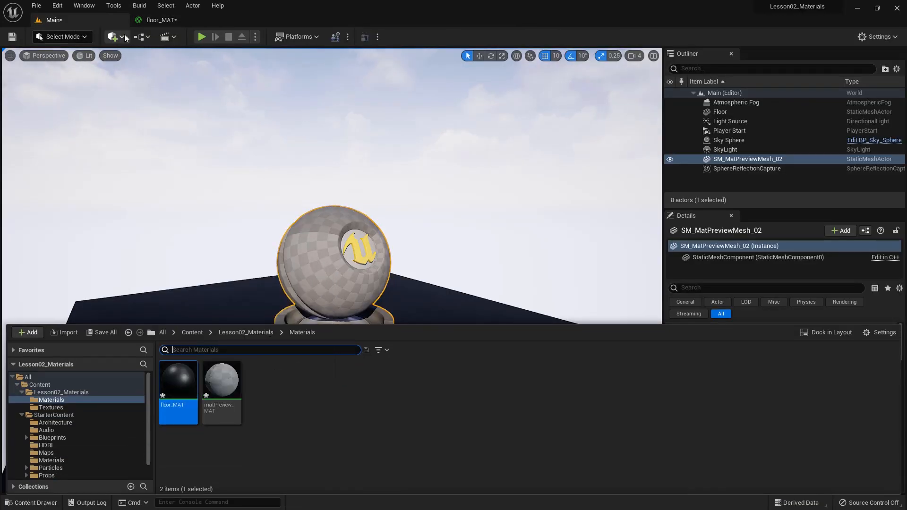
pyautogui.click(160, 21)
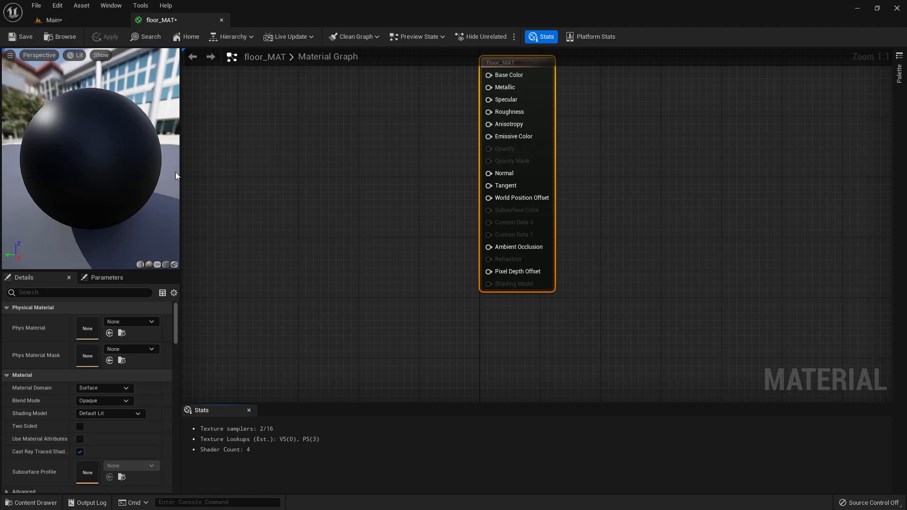
pyautogui.click(74, 18)
pyautogui.click(30, 502)
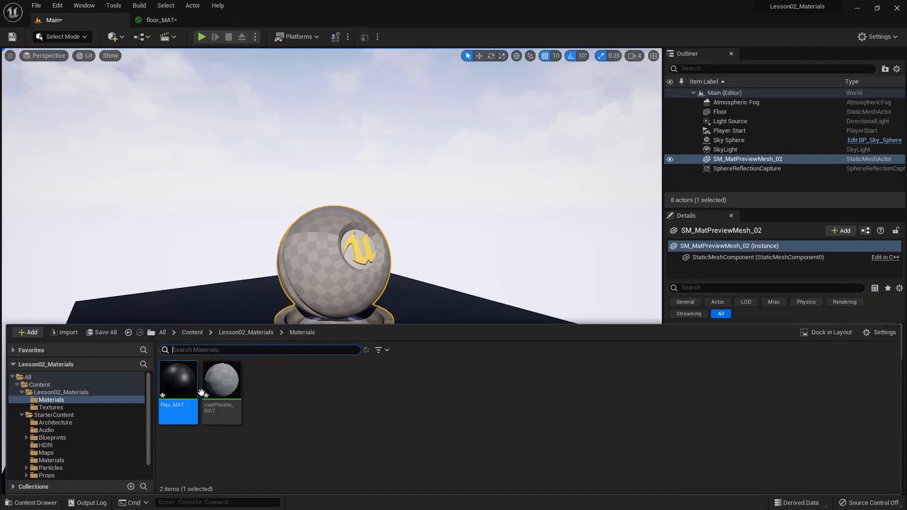
pyautogui.doubleClick(224, 382)
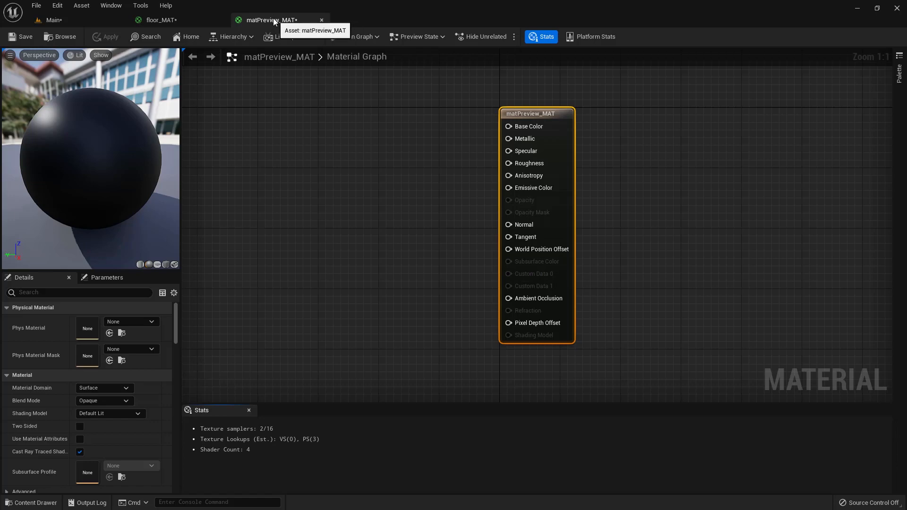
# Step: Look at the floor_MAT graph, return to matPreview_MAT and move its result node slightly down
pyautogui.click(191, 17)
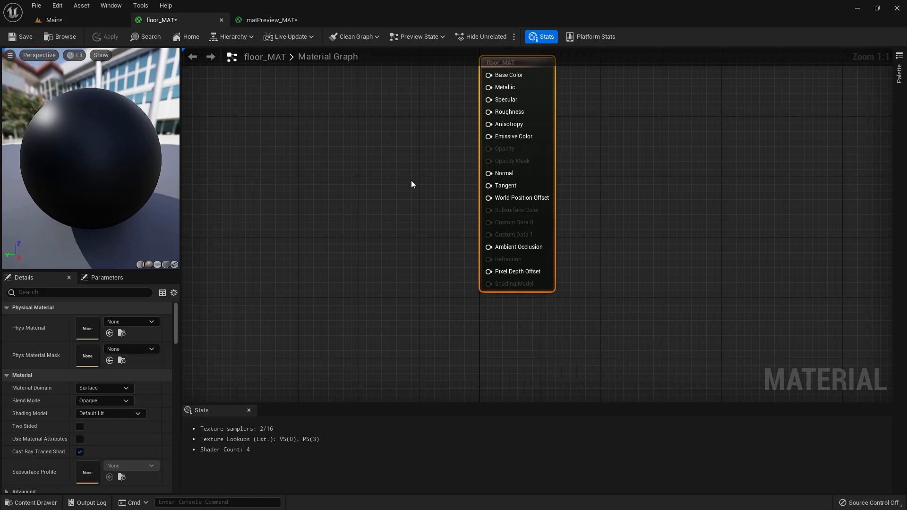
pyautogui.press('Home')
pyautogui.click(276, 24)
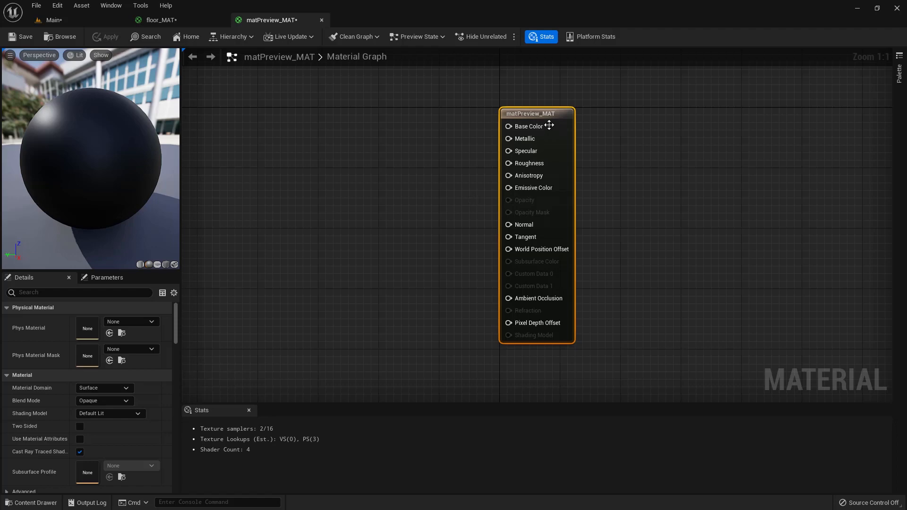
pyautogui.moveTo(548, 120)
pyautogui.mouseDown()
pyautogui.moveTo(530, 137)
pyautogui.moveTo(548, 126)
pyautogui.mouseUp()
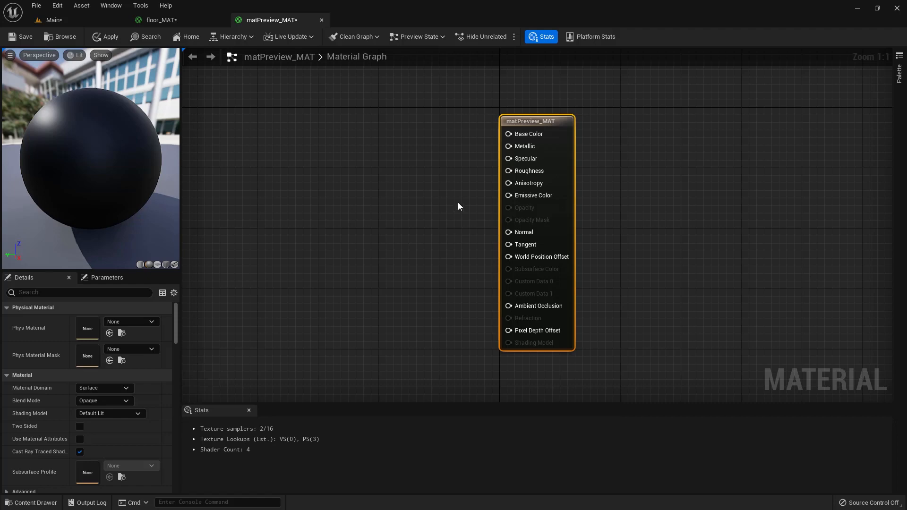
# Step: Examine the matPreview_MAT graph around its result node at several zoom levels
pyautogui.moveTo(458, 206); pyautogui.dragTo(466, 224, button='right')
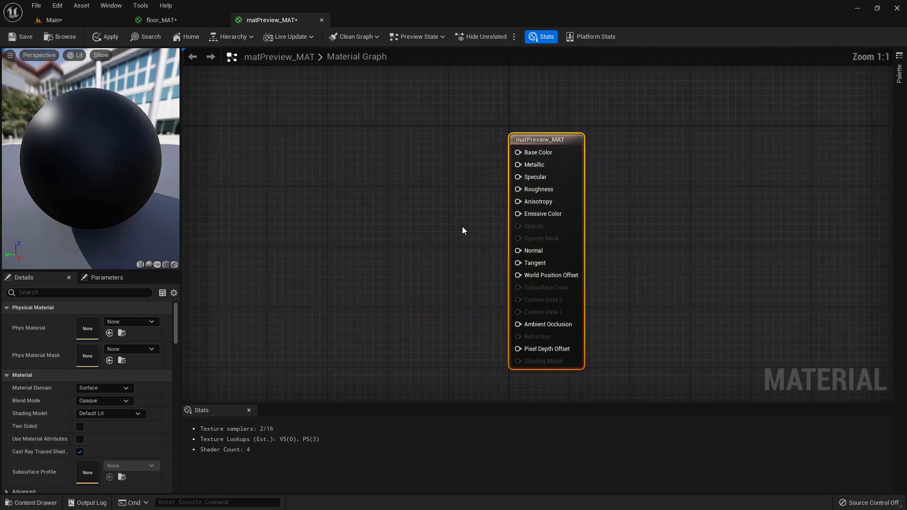
pyautogui.click(462, 230)
pyautogui.scroll(-3, 462, 230)
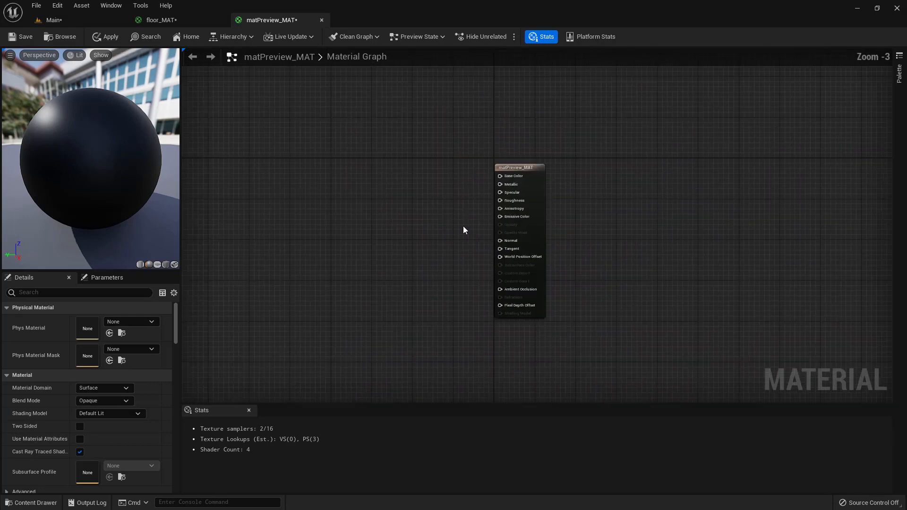
pyautogui.scroll(3, 463, 230)
pyautogui.scroll(-5, 461, 230)
pyautogui.scroll(5, 461, 230)
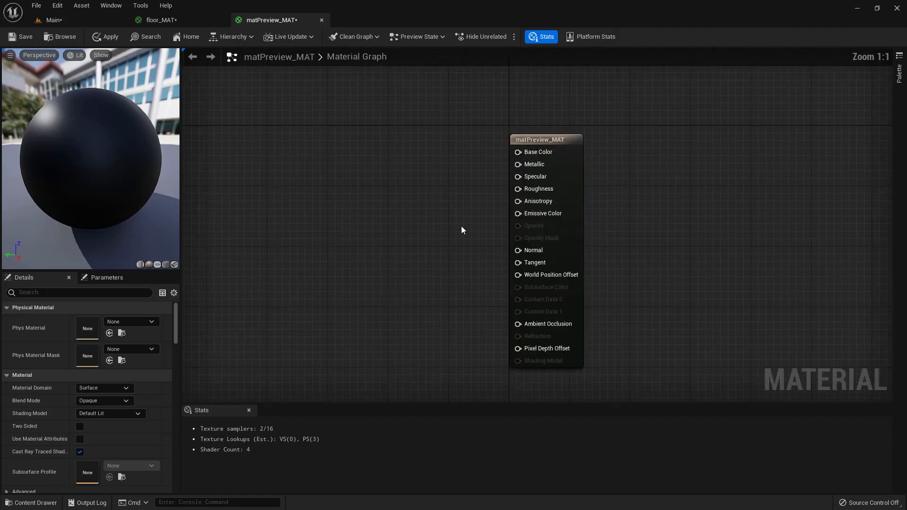
pyautogui.scroll(-4, 461, 229)
pyautogui.scroll(4, 461, 230)
pyautogui.scroll(-4, 462, 229)
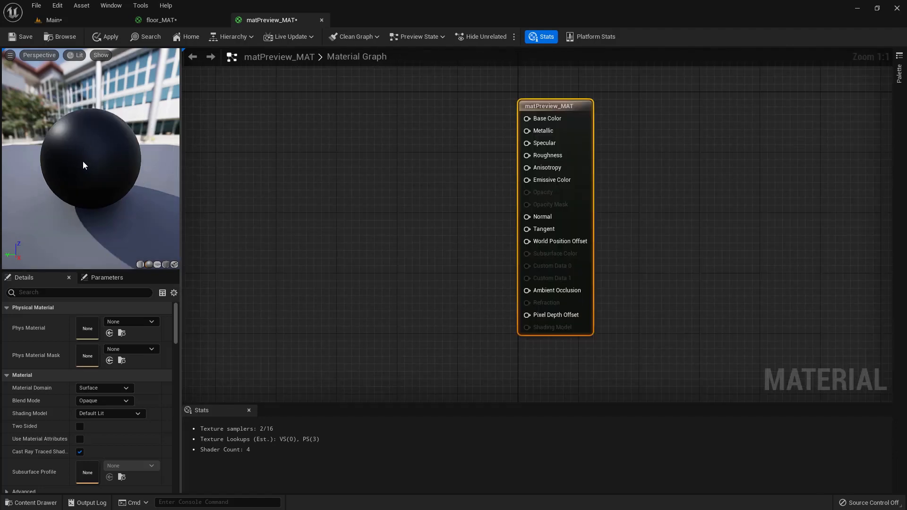
# Step: Inspect the material preview sphere from different distances and viewing angles
pyautogui.scroll(-3, 84, 161)
pyautogui.scroll(6, 83, 161)
pyautogui.scroll(-4, 83, 161)
pyautogui.scroll(3, 83, 161)
pyautogui.scroll(-3, 83, 161)
pyautogui.moveTo(82, 163); pyautogui.dragTo(132, 162)
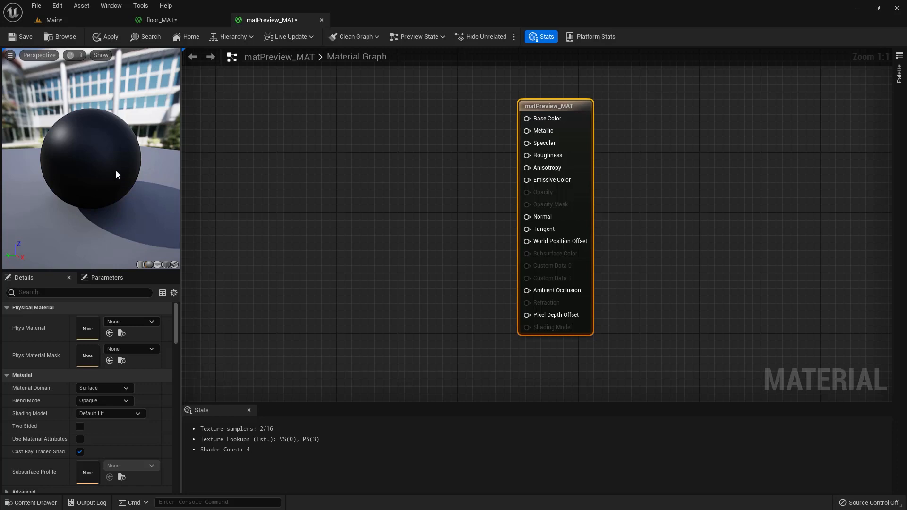
pyautogui.moveTo(111, 167); pyautogui.dragTo(129, 168)
# Step: Reposition the matPreview_MAT result node slightly lower and further left in the graph
pyautogui.moveTo(527, 106); pyautogui.dragTo(538, 128)
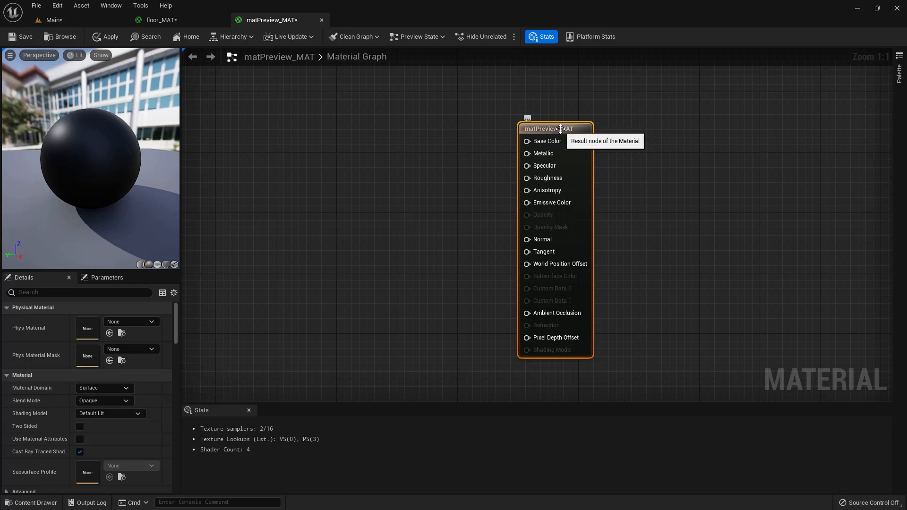
pyautogui.moveTo(561, 128); pyautogui.dragTo(554, 129)
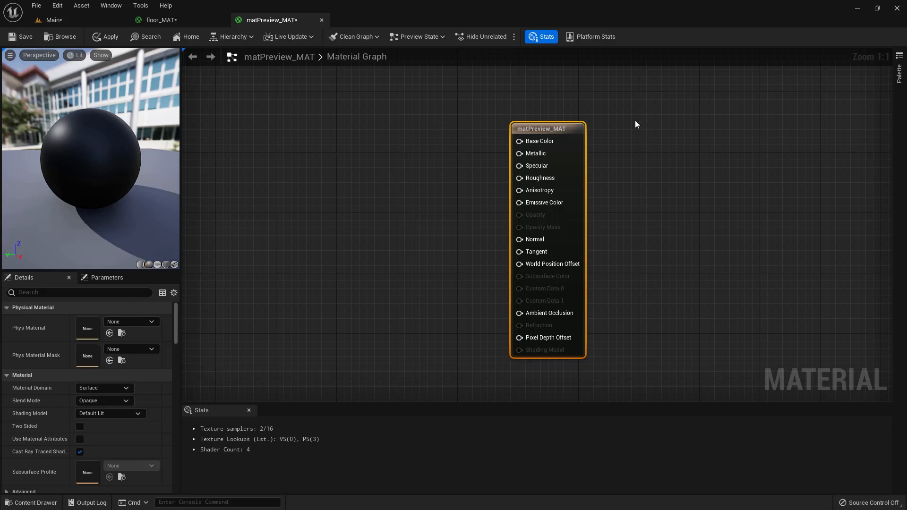
# Step: Browse the full palette of material nodes across all categories
pyautogui.click(898, 73)
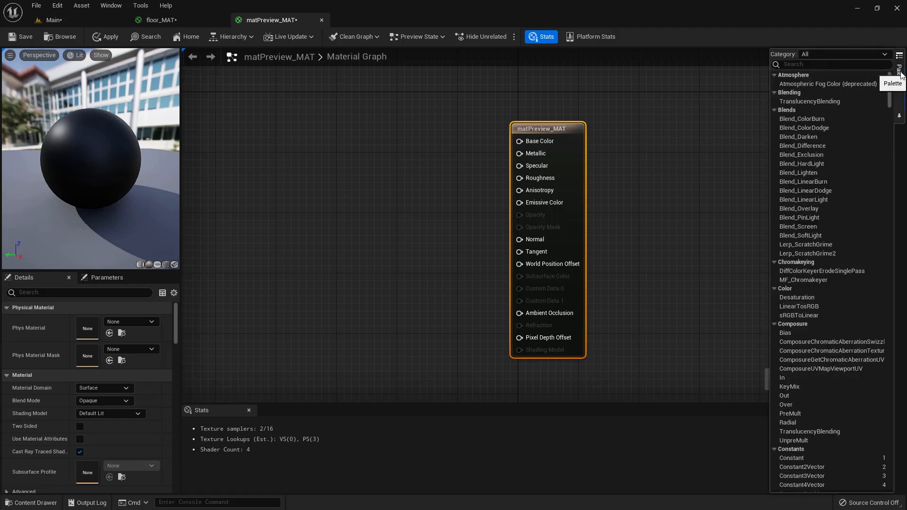
pyautogui.moveTo(893, 92); pyautogui.dragTo(900, 245)
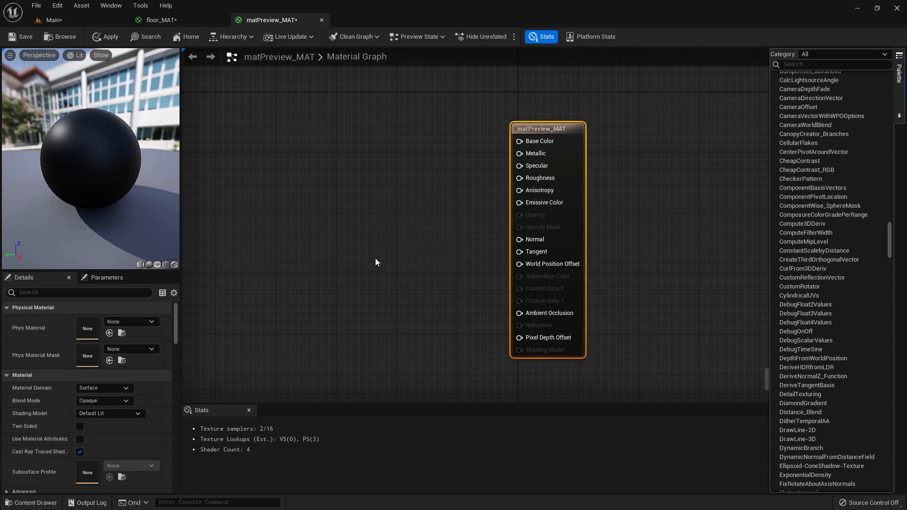
pyautogui.moveTo(892, 255); pyautogui.dragTo(896, 380)
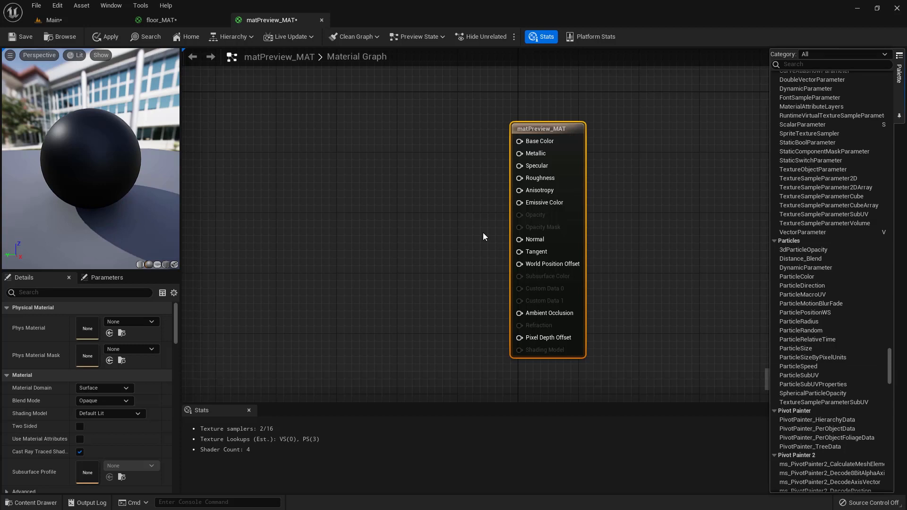
pyautogui.click(713, 212)
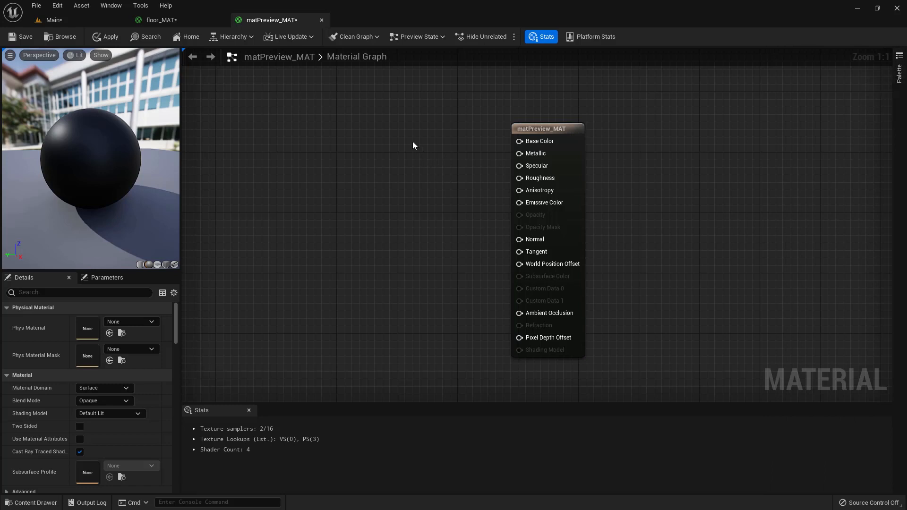
# Step: Browse the node categories available for adding in the matPreview_MAT graph and compare them with the palette
pyautogui.moveTo(412, 140); pyautogui.dragTo(417, 144, button='right')
pyautogui.rightClick(412, 153)
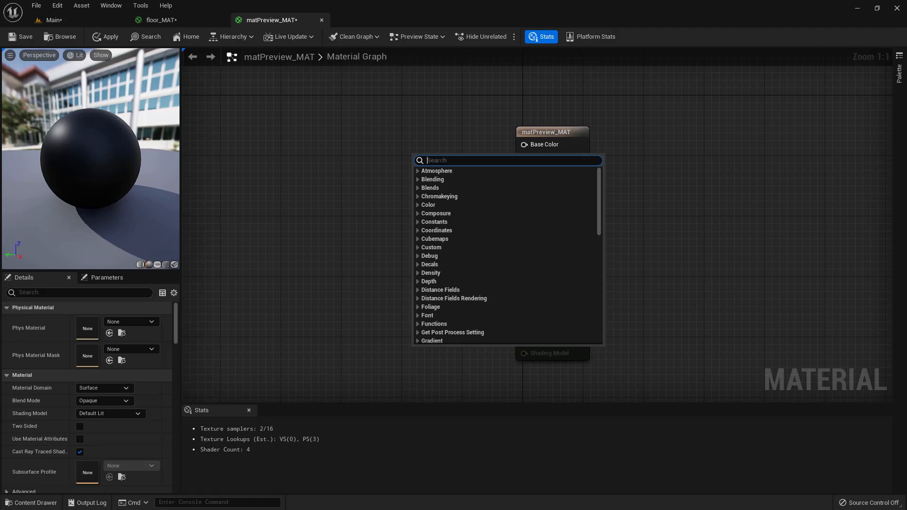
pyautogui.click(382, 172)
pyautogui.rightClick(415, 162)
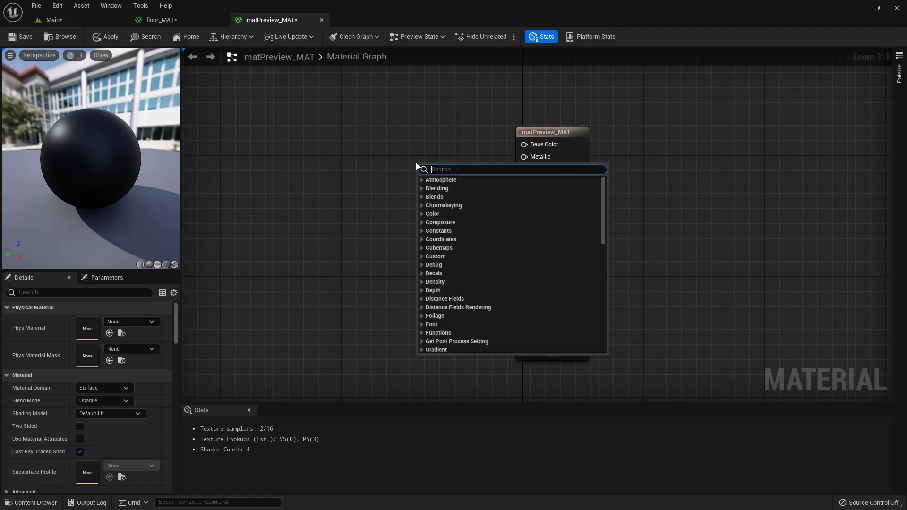
pyautogui.press('Tab')
pyautogui.moveTo(605, 233); pyautogui.dragTo(617, 331)
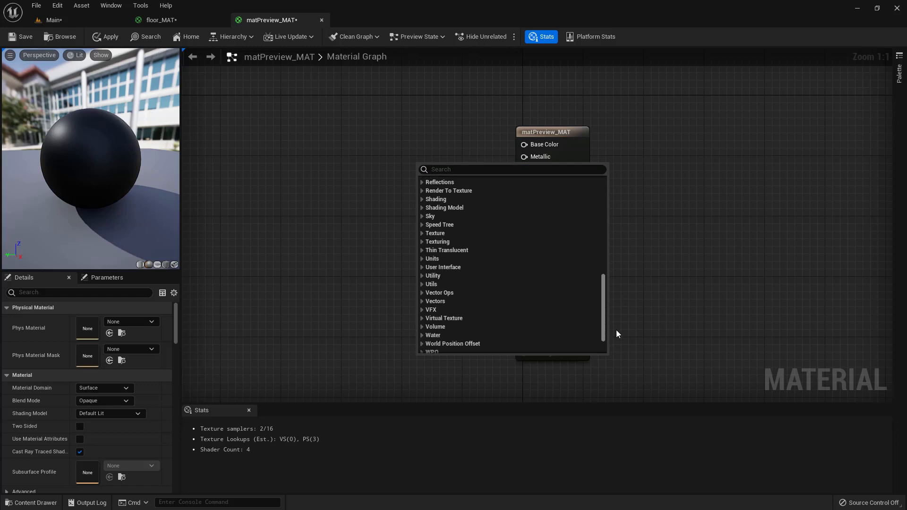
pyautogui.click(899, 73)
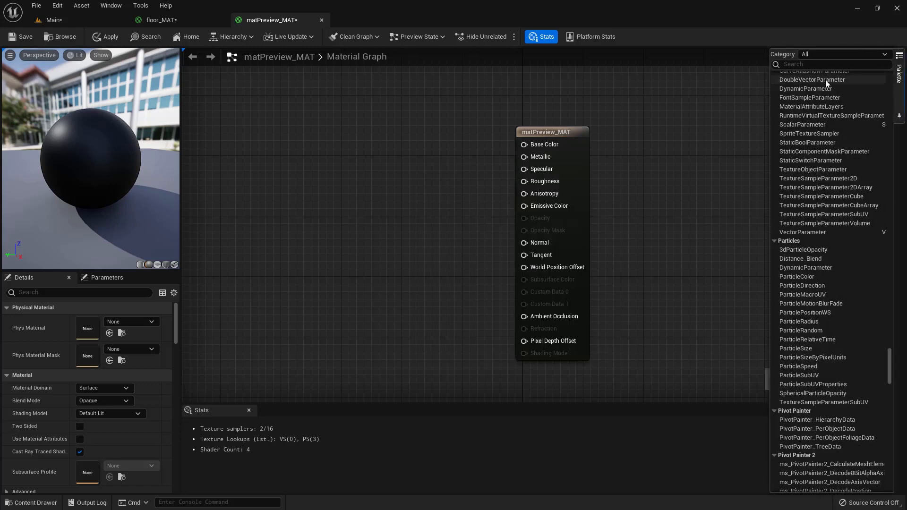
# Step: Examine the nodes in the Vectors category of the graph's add-node list, then dismiss the list
pyautogui.rightClick(412, 170)
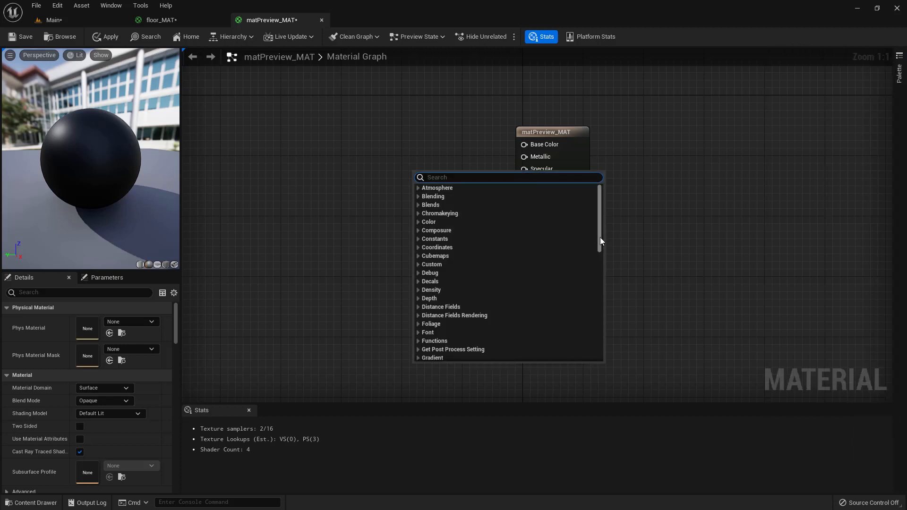
pyautogui.moveTo(600, 237); pyautogui.dragTo(590, 336)
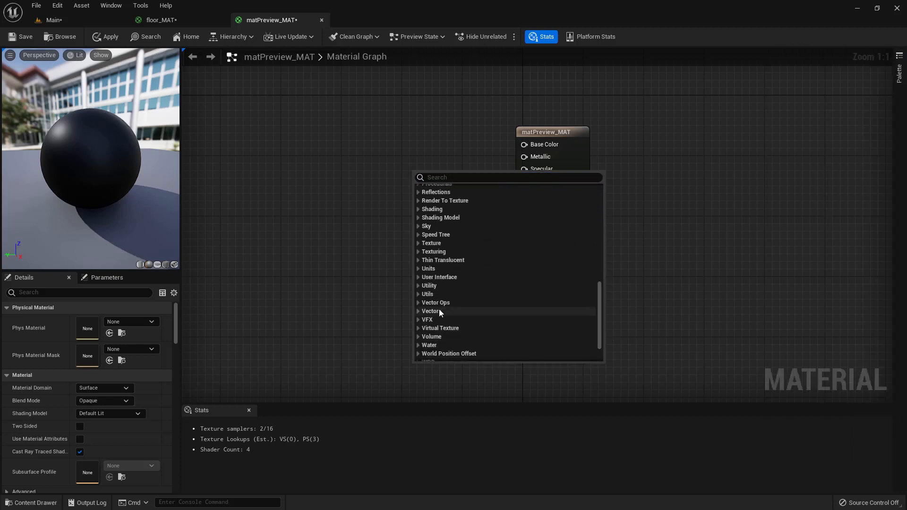
pyautogui.click(418, 310)
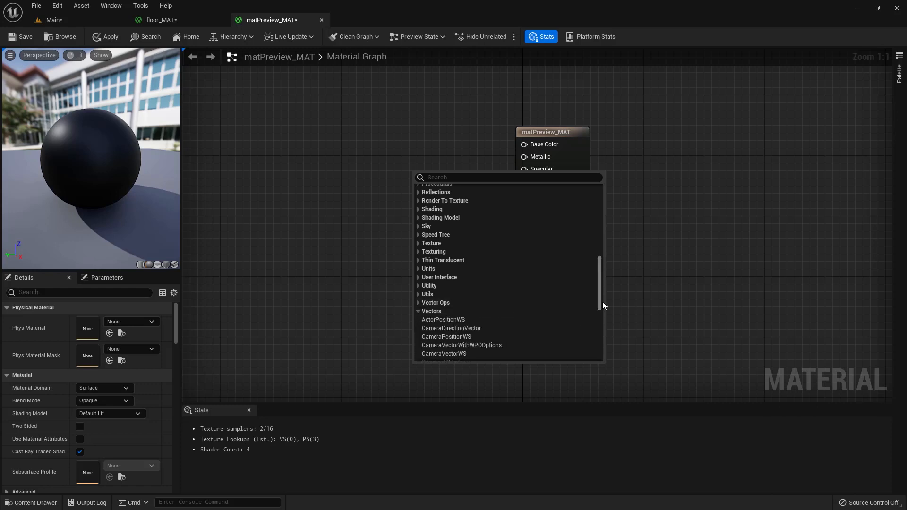
pyautogui.moveTo(599, 299)
pyautogui.mouseDown()
pyautogui.moveTo(602, 340)
pyautogui.moveTo(599, 315)
pyautogui.mouseUp()
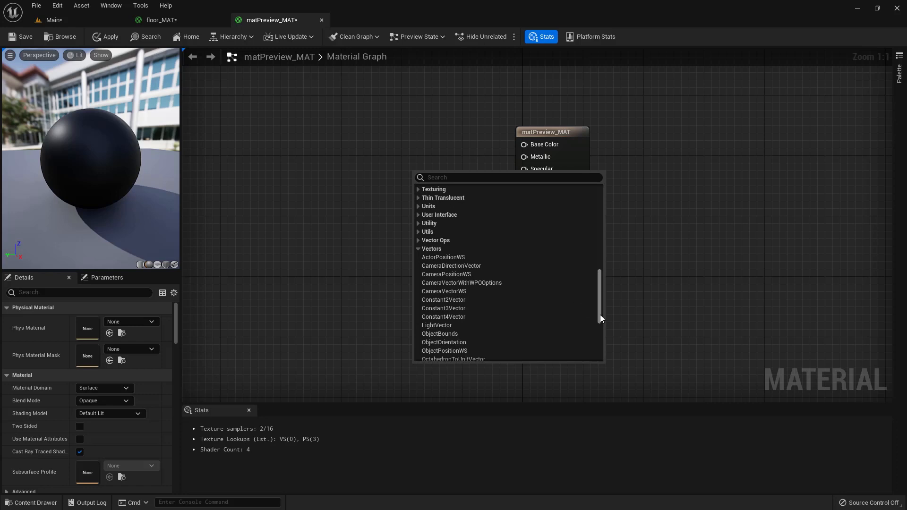
pyautogui.click(417, 155)
# Step: Shift the result node slightly left and try pulling a connection from its Base Color input to a new node
pyautogui.moveTo(537, 135); pyautogui.dragTo(529, 135)
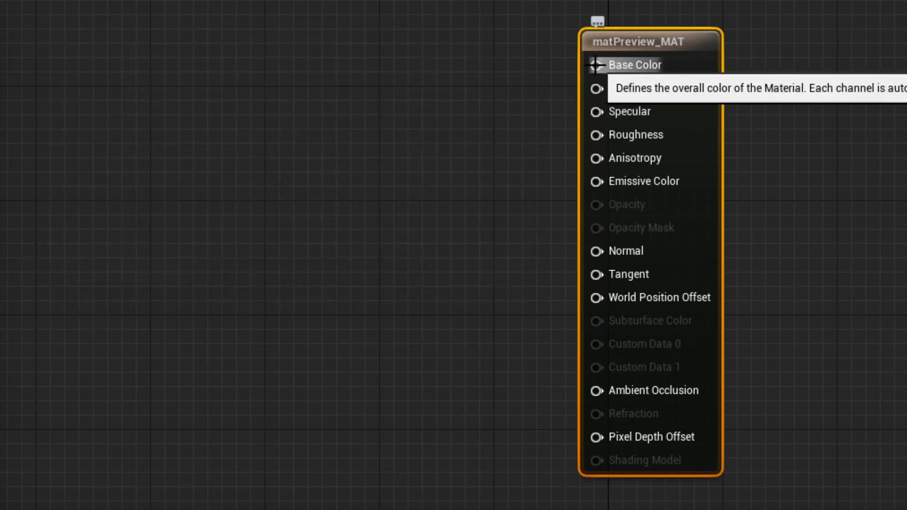
pyautogui.moveTo(596, 64); pyautogui.dragTo(438, 122)
pyautogui.moveTo(420, 40); pyautogui.dragTo(256, 172)
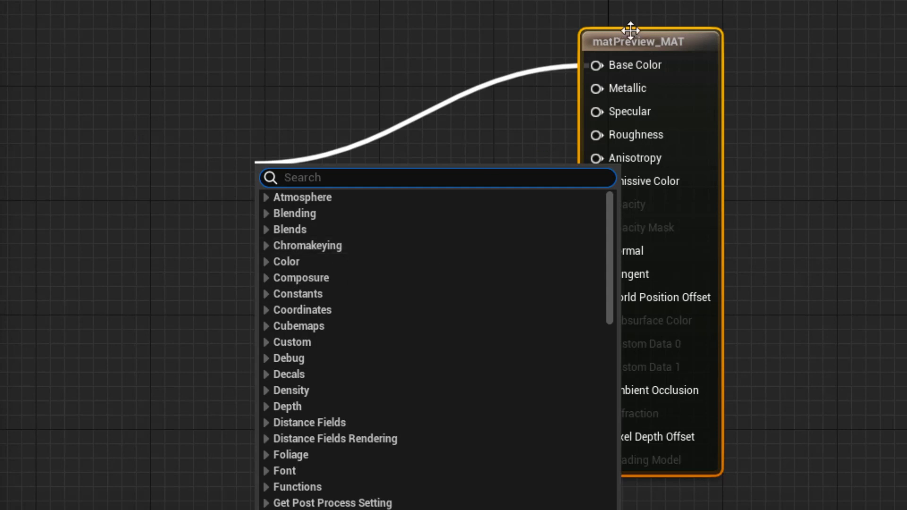
pyautogui.click(630, 40)
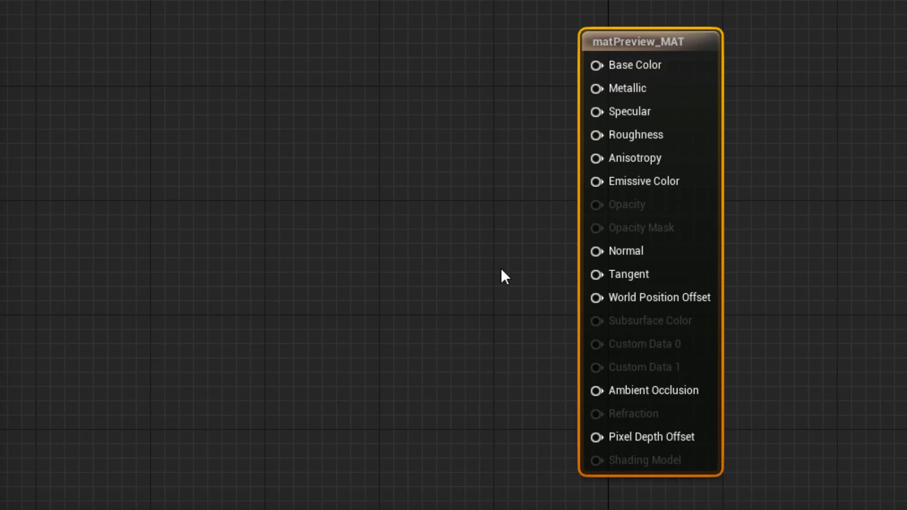
pyautogui.moveTo(643, 257)
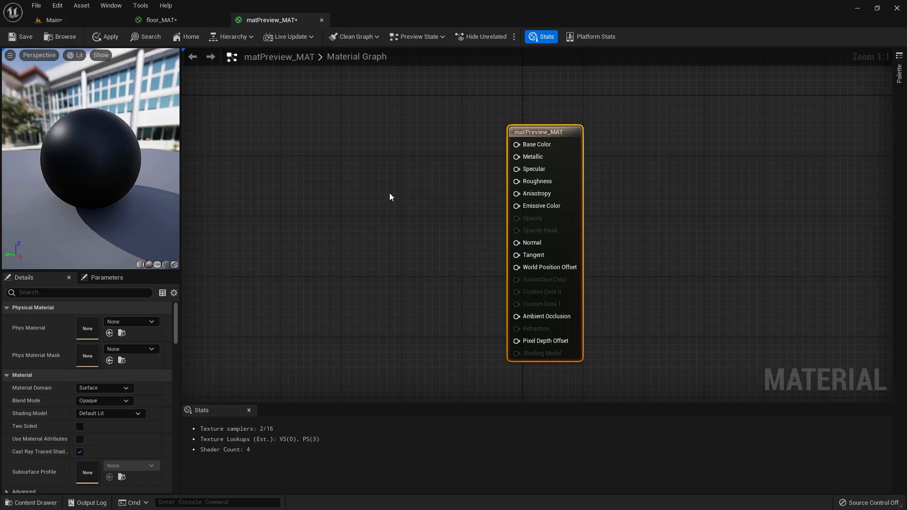
# Step: Search for "const" in both the graph's add-node list and the node palette
pyautogui.rightClick(401, 201)
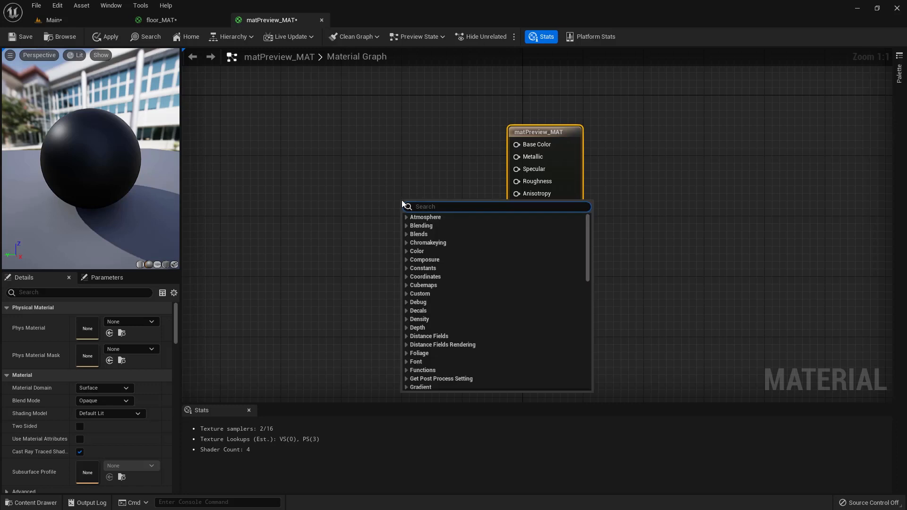
pyautogui.write('con')
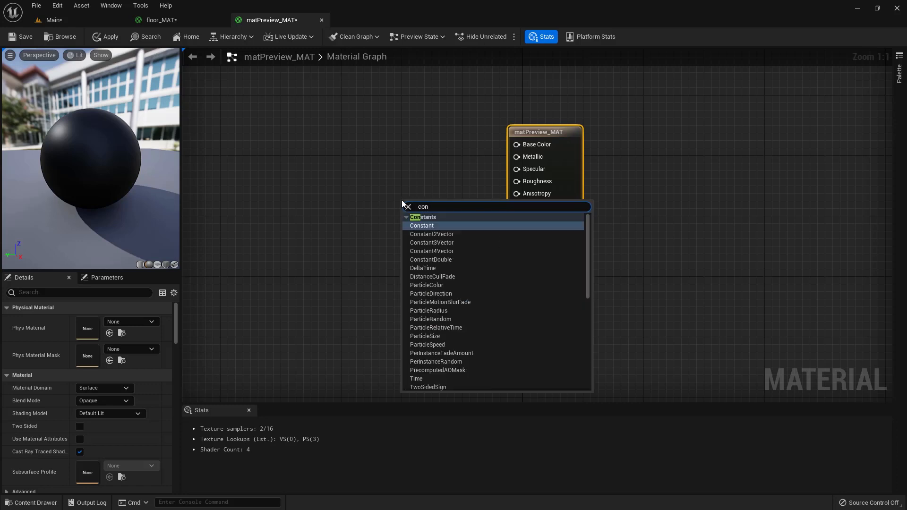
pyautogui.write('st')
pyautogui.click(899, 71)
pyautogui.click(817, 64)
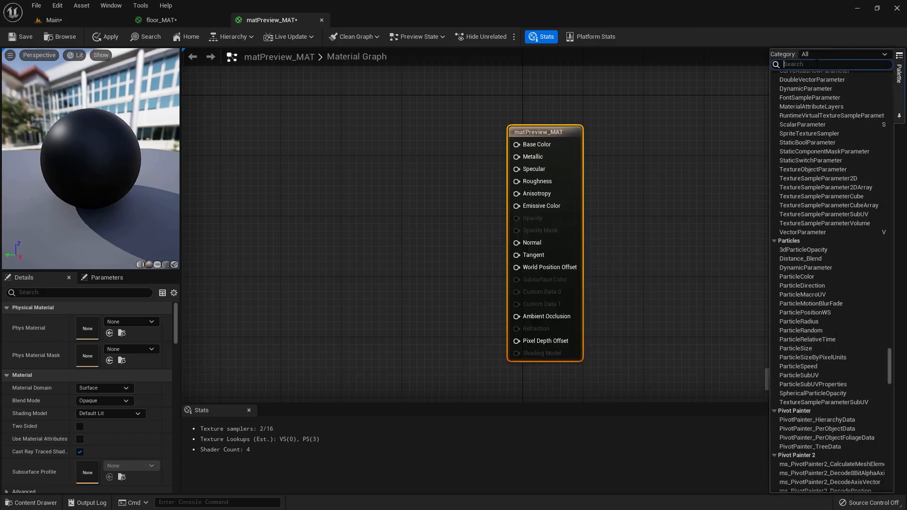
pyautogui.write('const')
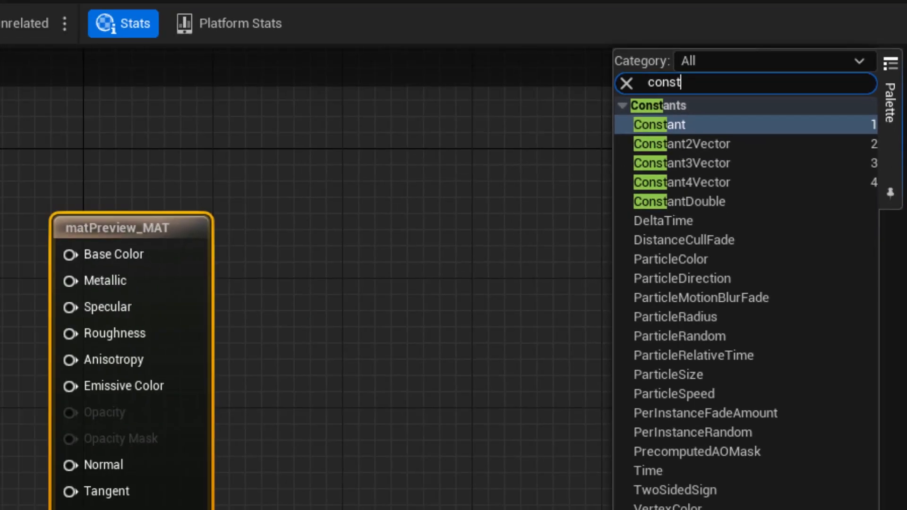
pyautogui.click(400, 279)
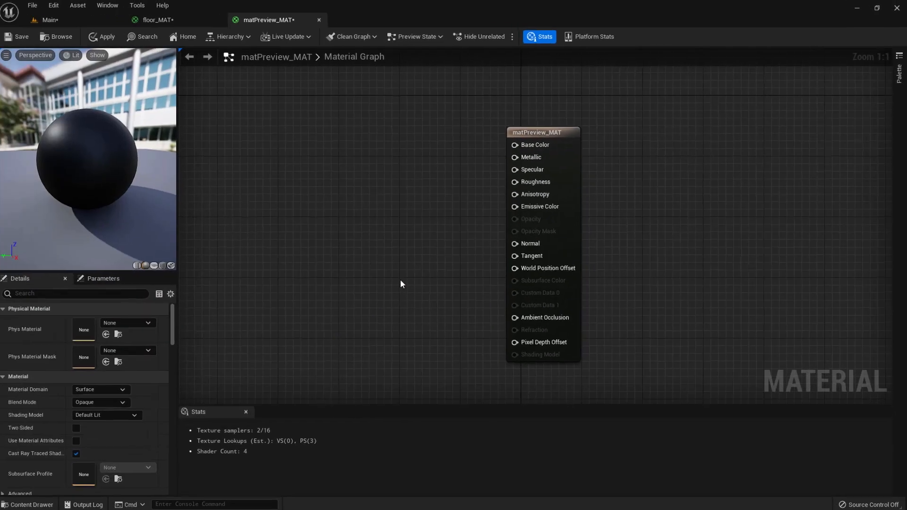
# Step: Find the Constant node with the search "const" and add it to the left of the matPreview_MAT result node
pyautogui.rightClick(348, 217)
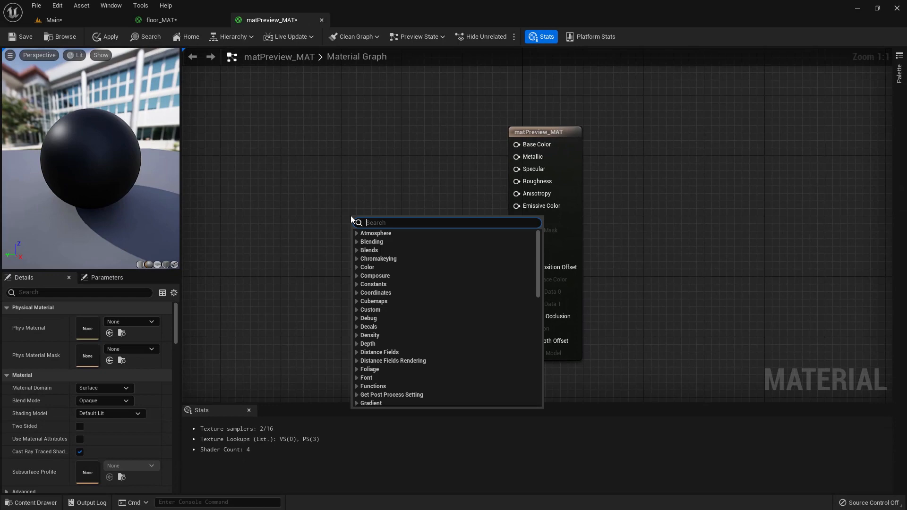
pyautogui.write('c')
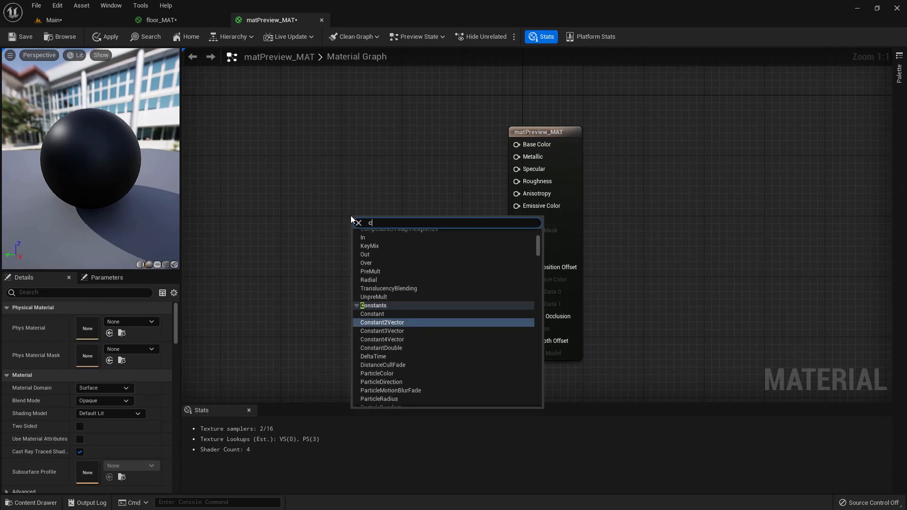
pyautogui.write('onst')
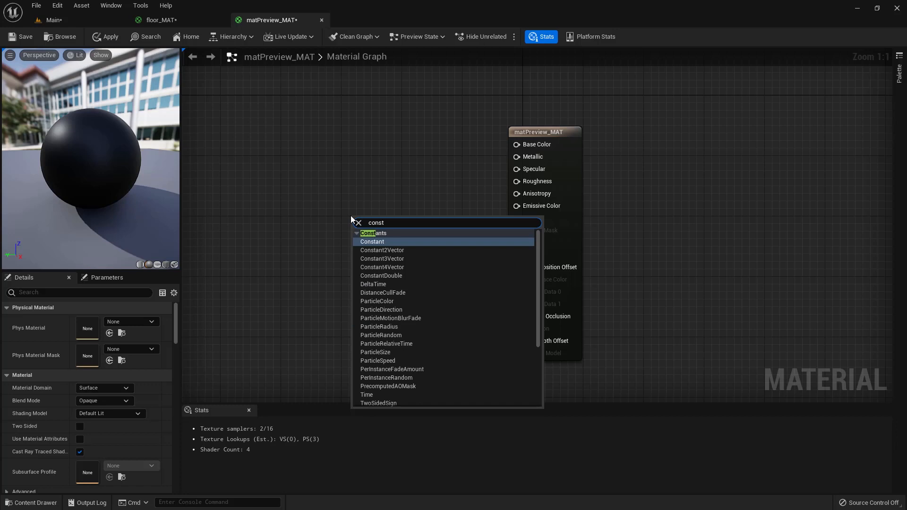
pyautogui.click(370, 243)
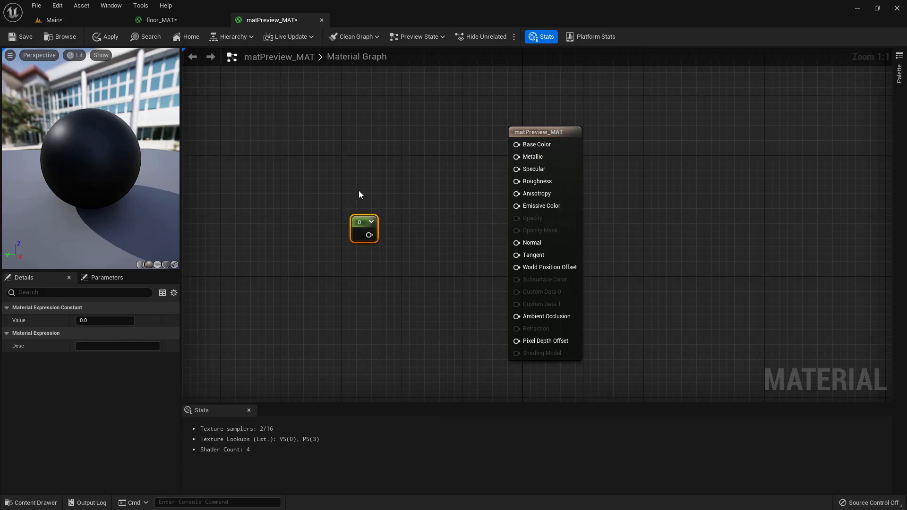
# Step: Place five more Constant nodes around the existing one, to the left of the matPreview_MAT result node
pyautogui.press('1')
pyautogui.click(362, 178)
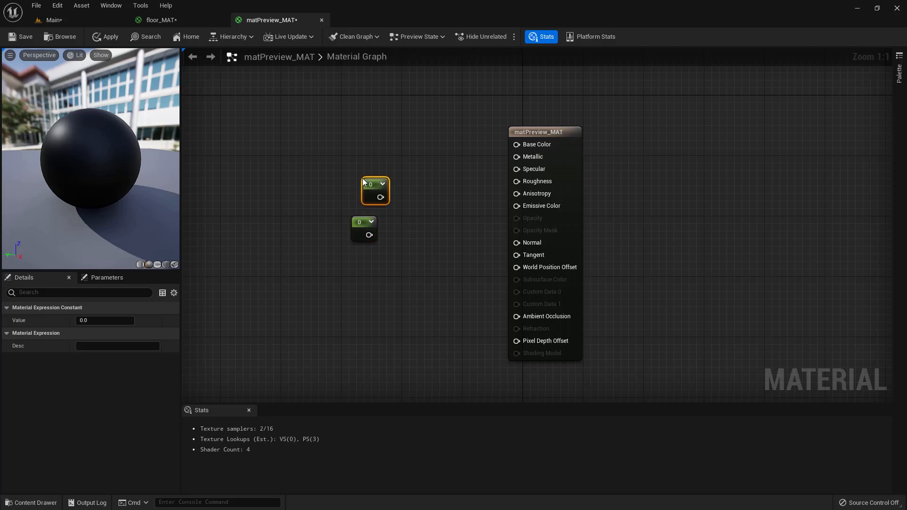
pyautogui.press('1')
pyautogui.click(329, 186)
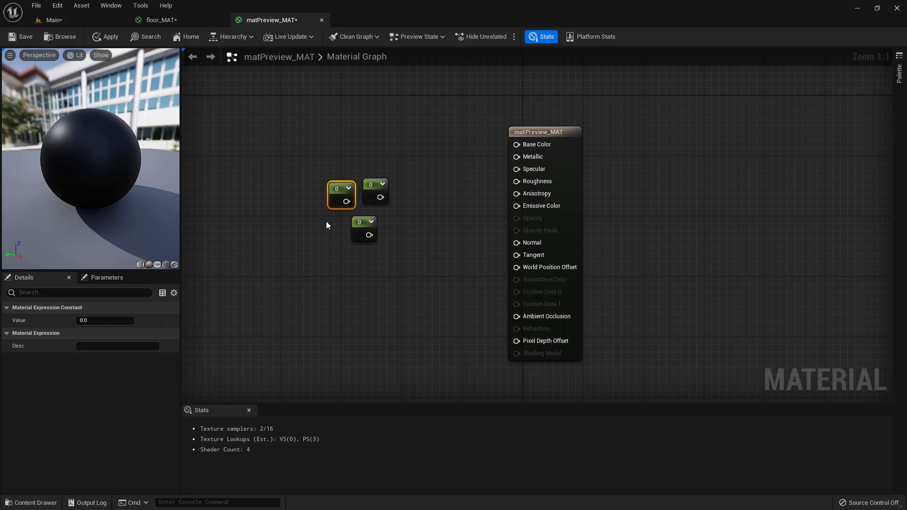
pyautogui.press('1')
pyautogui.click(327, 225)
pyautogui.press('1')
pyautogui.click(364, 273)
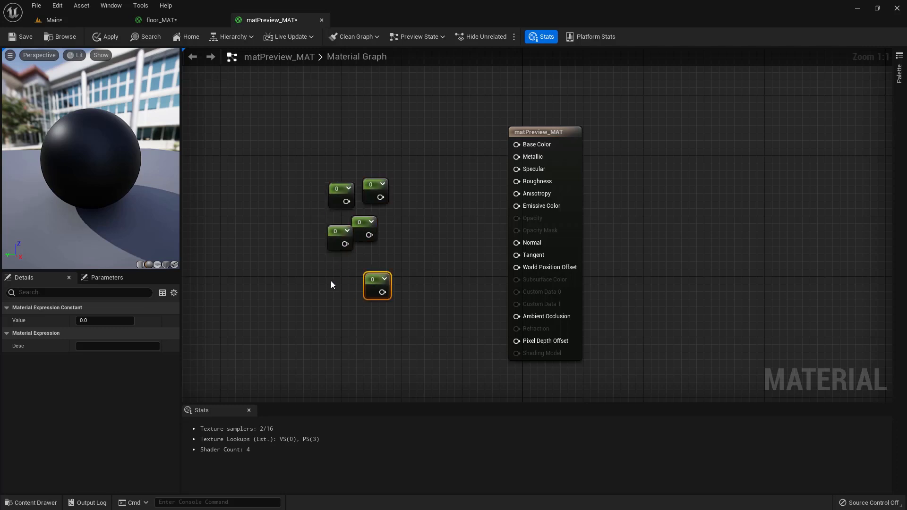
pyautogui.press('1')
pyautogui.click(331, 280)
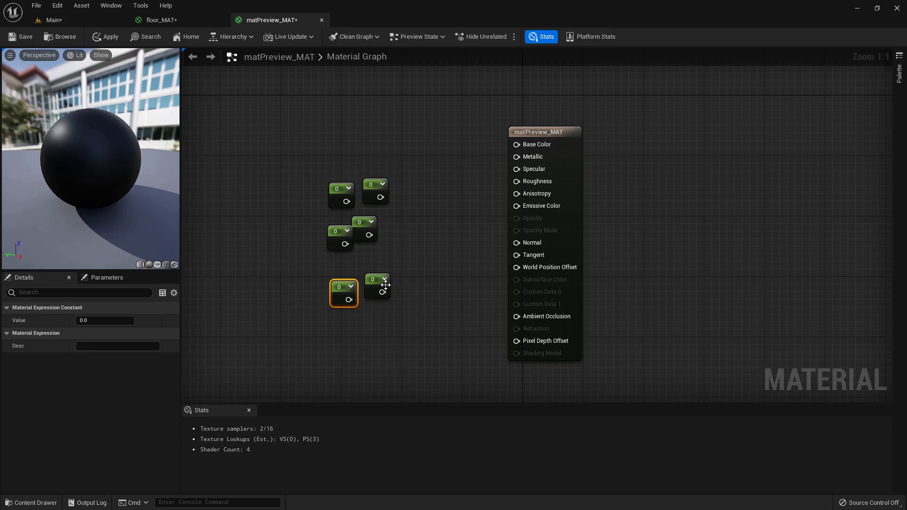
# Step: Delete the surplus Constant nodes one at a time, leaving only a single Constant in the graph
pyautogui.click(380, 283)
pyautogui.press('Delete')
pyautogui.click(343, 290)
pyautogui.press('Delete')
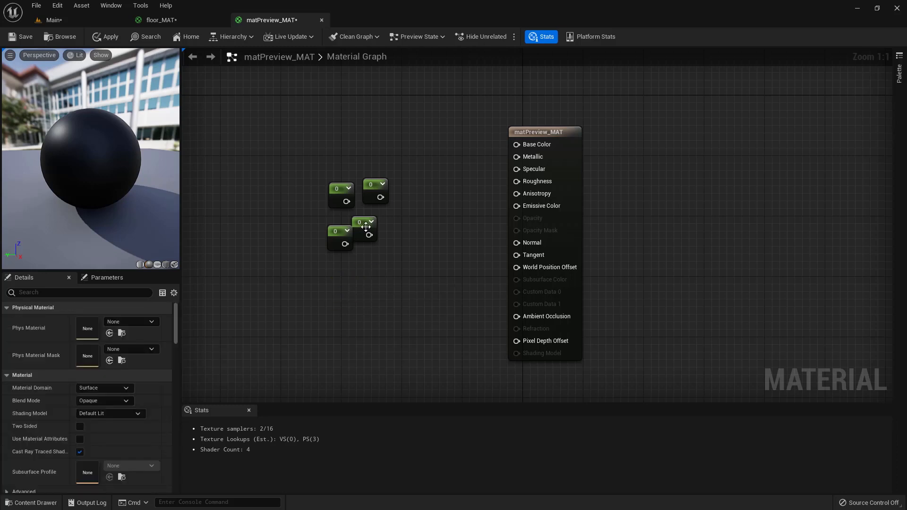
pyautogui.click(368, 228)
pyautogui.press('Delete')
pyautogui.click(341, 237)
pyautogui.press('Delete')
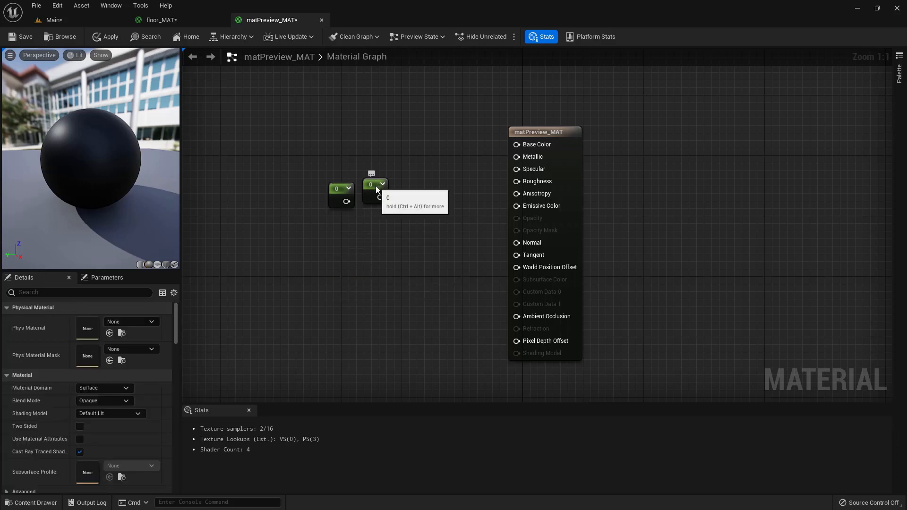
pyautogui.click(376, 189)
pyautogui.press('Delete')
# Step: Move the remaining Constant node close to the result node and try pulling a connection from its output
pyautogui.moveTo(341, 198); pyautogui.dragTo(445, 170)
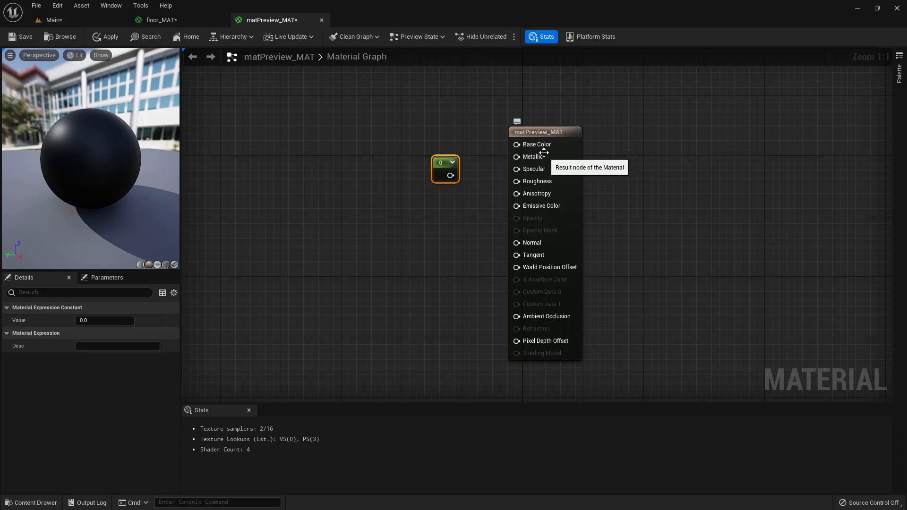
pyautogui.click(542, 132)
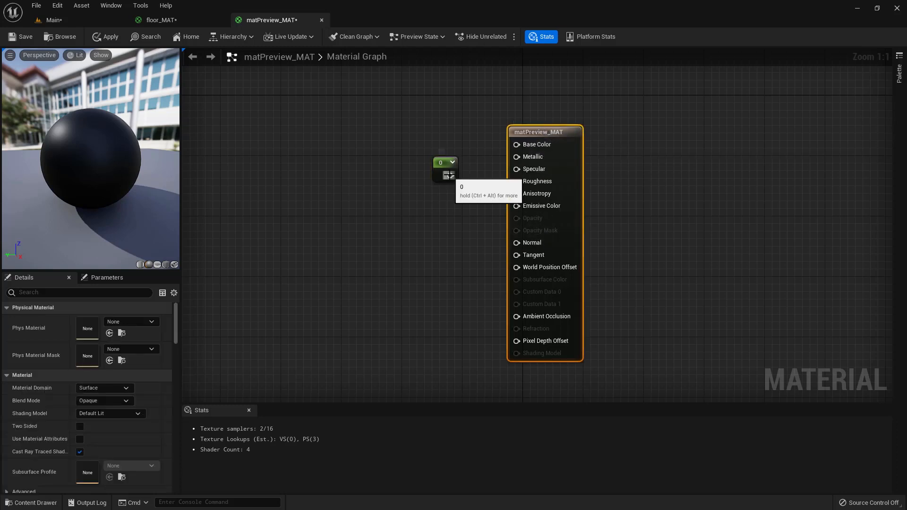
pyautogui.moveTo(450, 175); pyautogui.dragTo(483, 171)
pyautogui.click(435, 209)
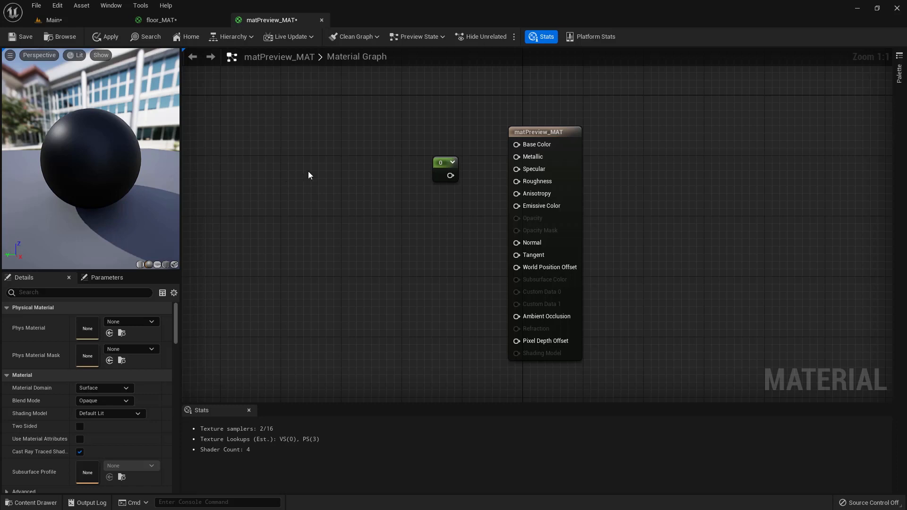
# Step: Raise the Constant node's value to about 7.987 and set it back to 0
pyautogui.click(440, 162)
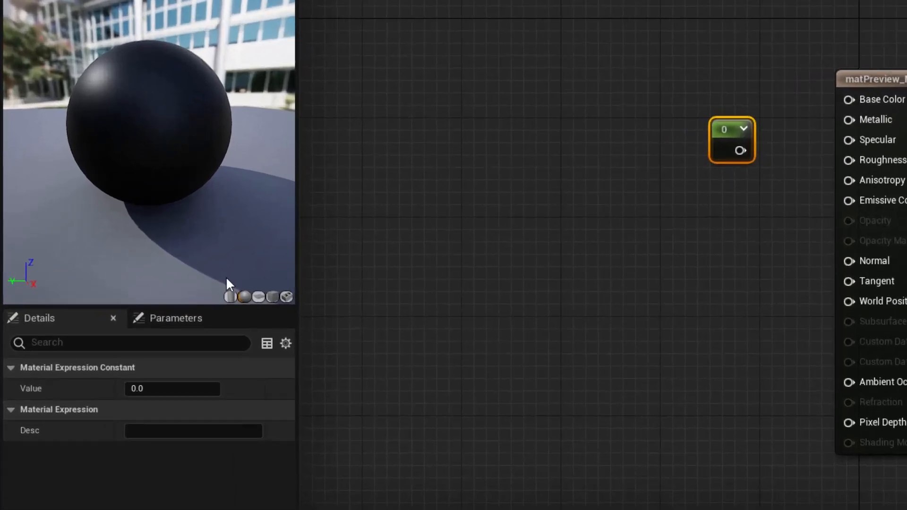
pyautogui.moveTo(174, 420); pyautogui.dragTo(227, 420)
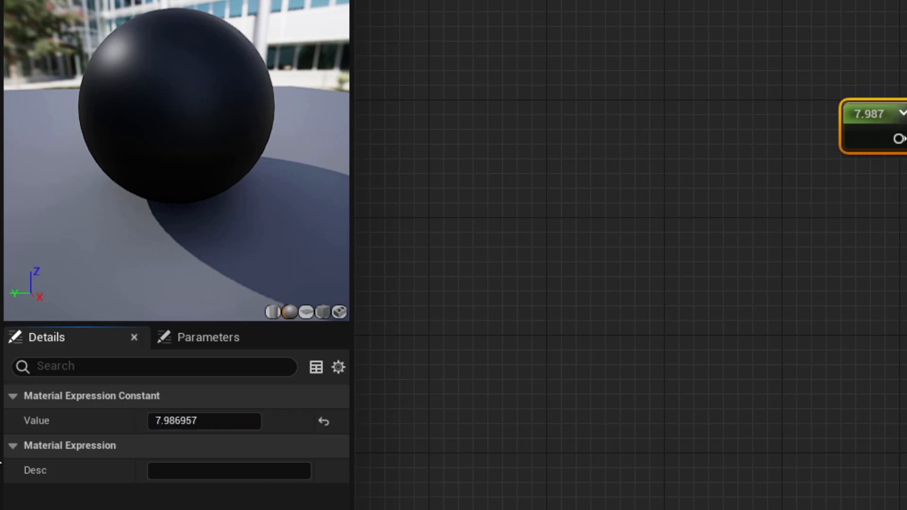
pyautogui.click(158, 420)
pyautogui.write('0')
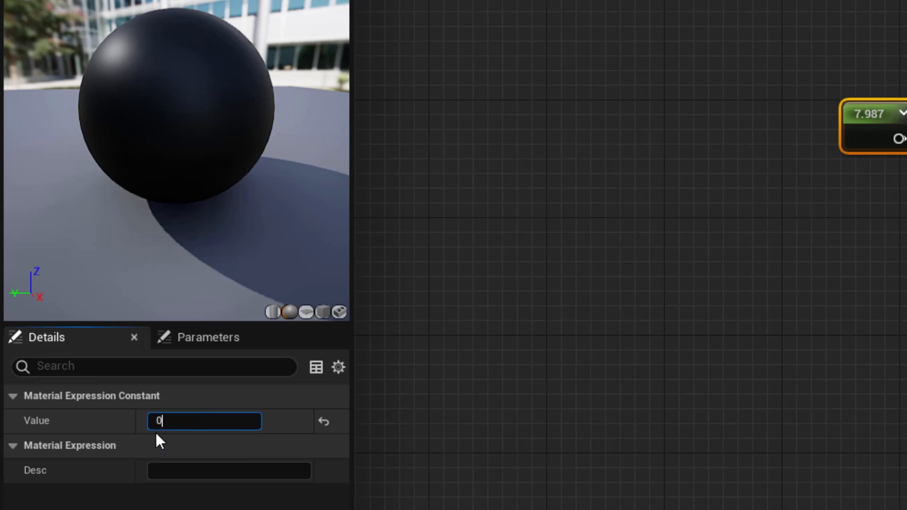
pyautogui.press('Return')
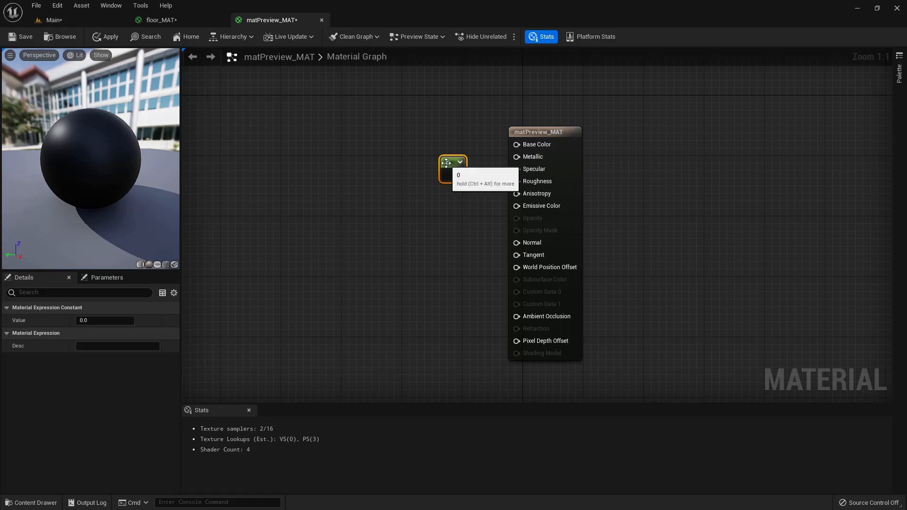
# Step: Move the Constant node down, look up Constant2Vector in the node palette, and add that node above the Constant
pyautogui.moveTo(448, 160); pyautogui.dragTo(443, 207)
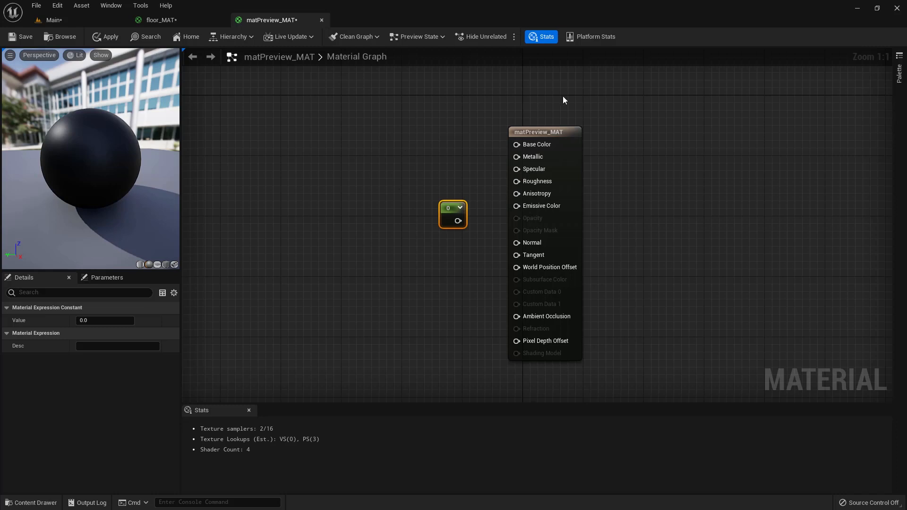
pyautogui.click(899, 73)
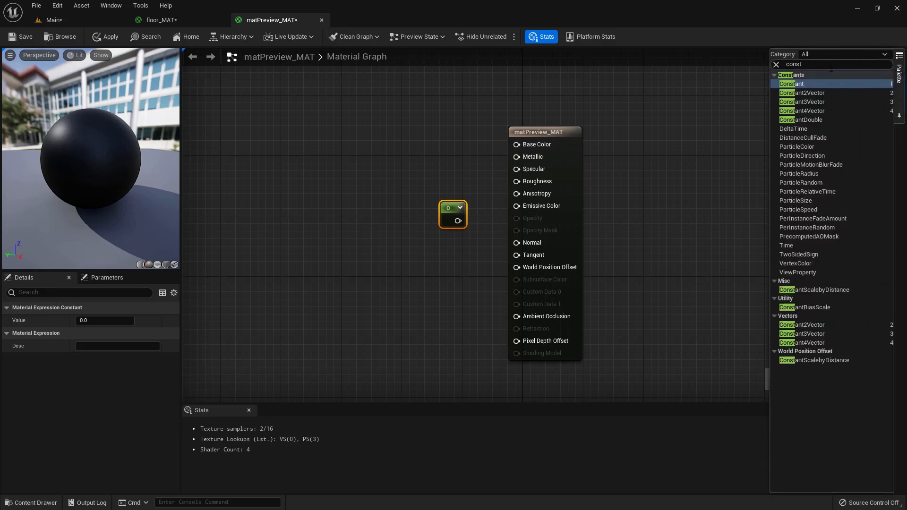
pyautogui.click(794, 93)
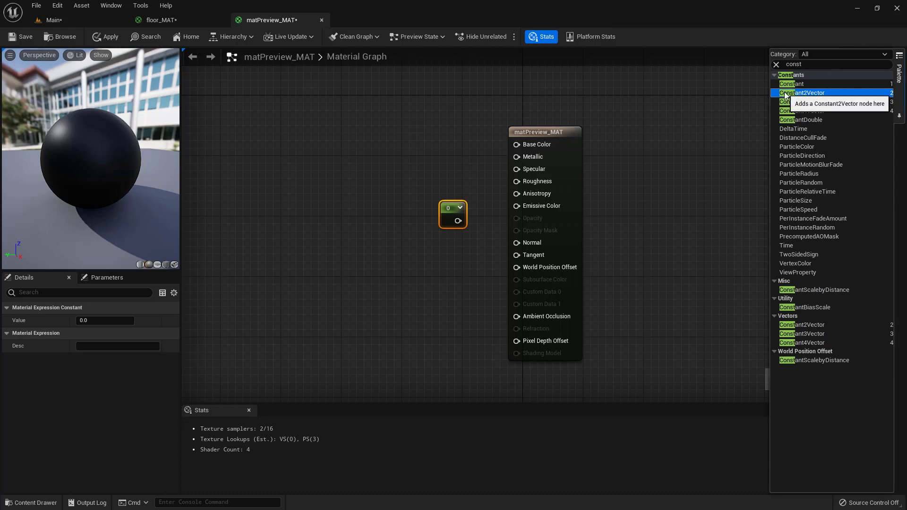
pyautogui.click(365, 162)
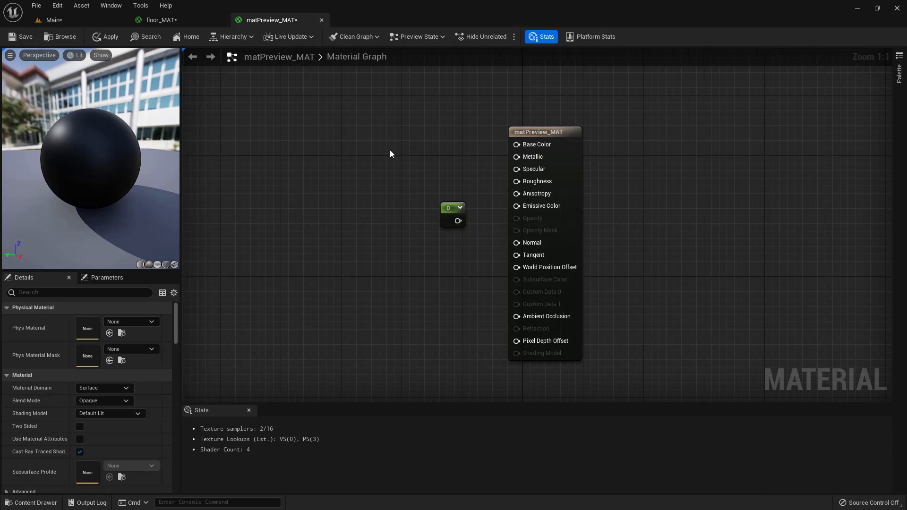
pyautogui.click(405, 148)
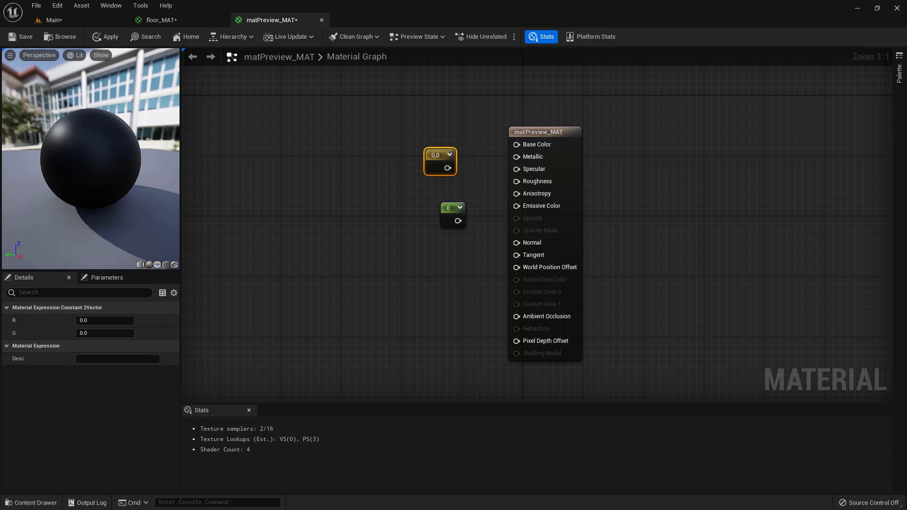
# Step: Slightly reposition the Constant and Constant2Vector nodes while comparing their properties, then delete the Constant2Vector
pyautogui.moveTo(450, 211); pyautogui.dragTo(440, 218)
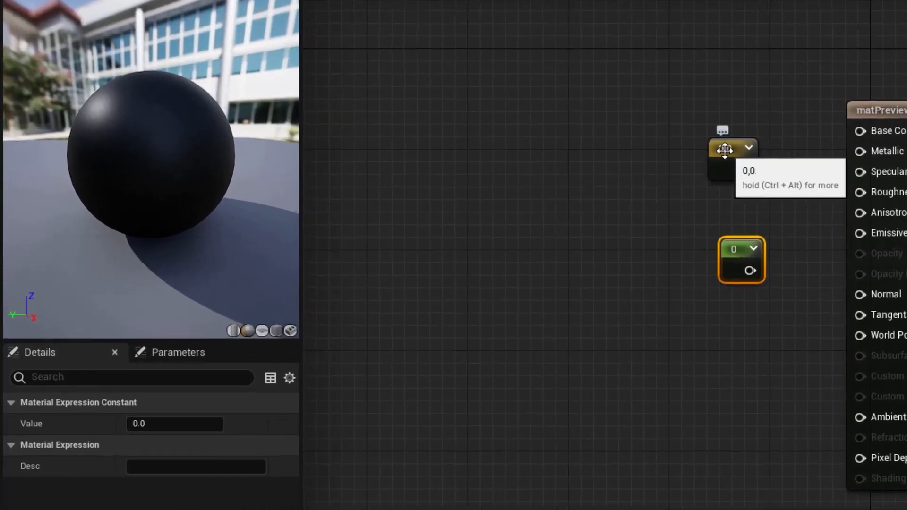
pyautogui.click(463, 156)
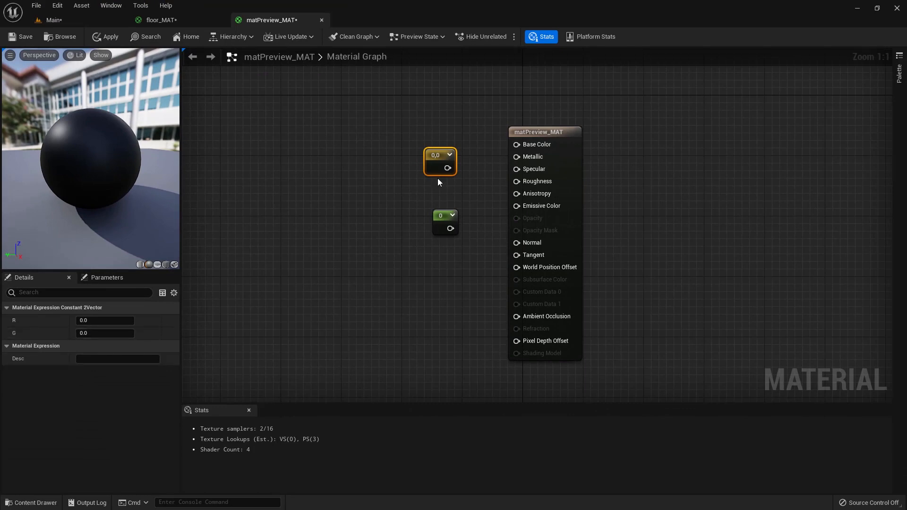
pyautogui.moveTo(430, 156); pyautogui.dragTo(435, 152)
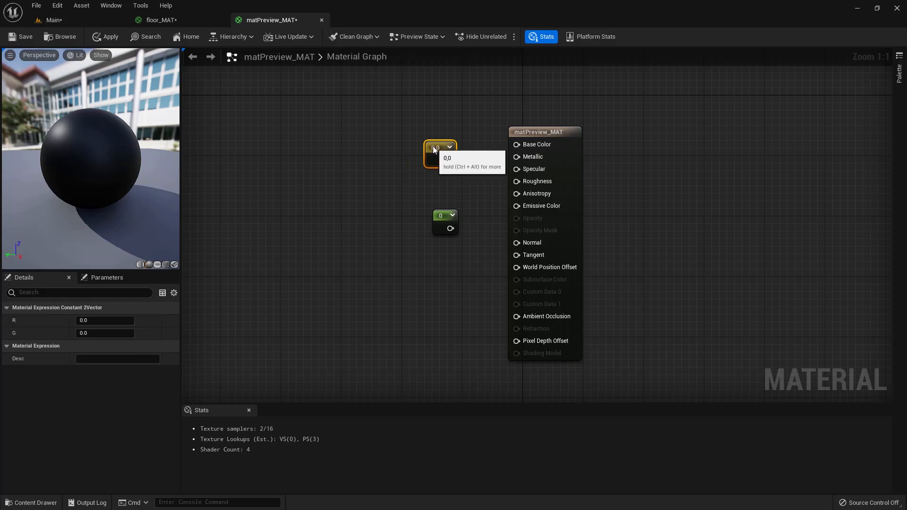
pyautogui.moveTo(434, 147); pyautogui.dragTo(436, 147)
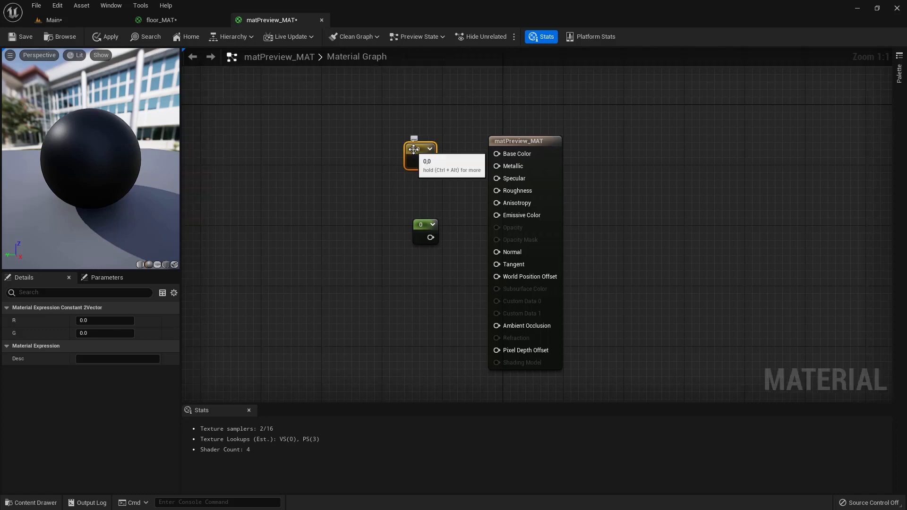
pyautogui.moveTo(413, 150); pyautogui.dragTo(415, 159)
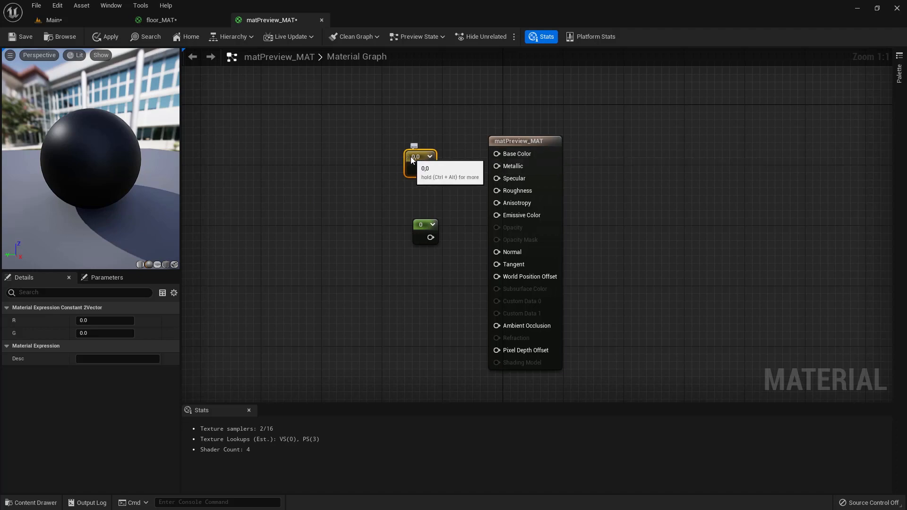
pyautogui.press('Delete')
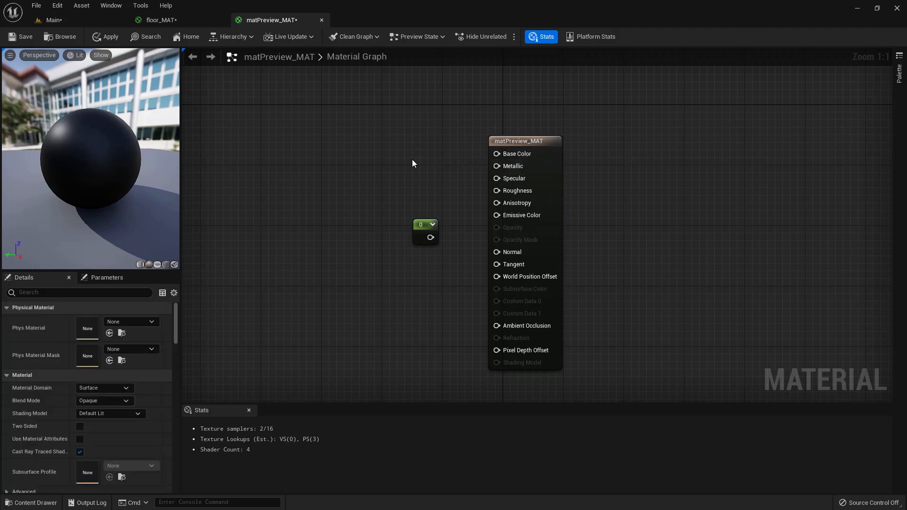
# Step: Find Constant3Vector in the node palette with the search "const" and add the node above the Constant
pyautogui.click(898, 70)
pyautogui.write('const')
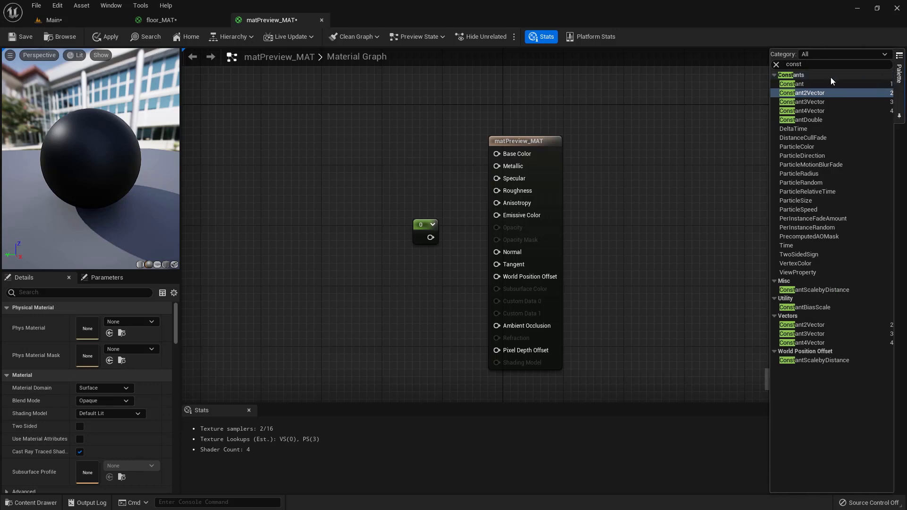
pyautogui.click(812, 102)
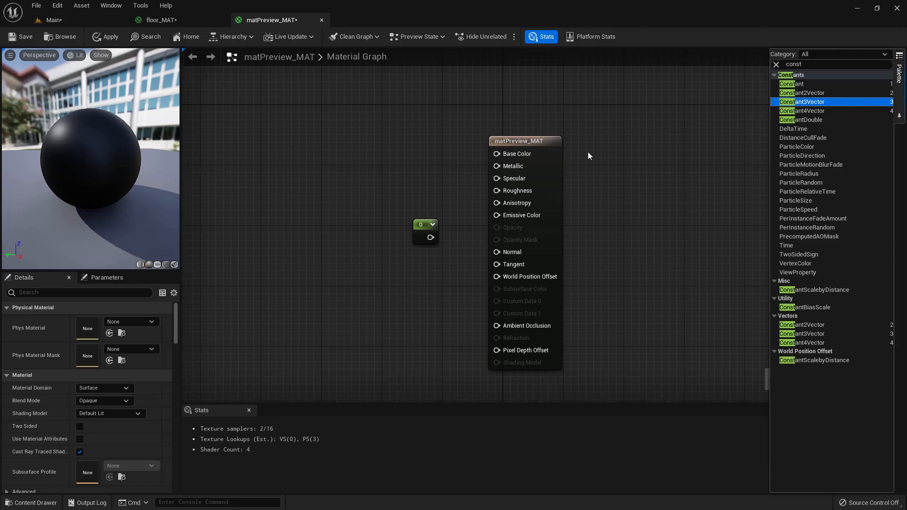
pyautogui.click(434, 170)
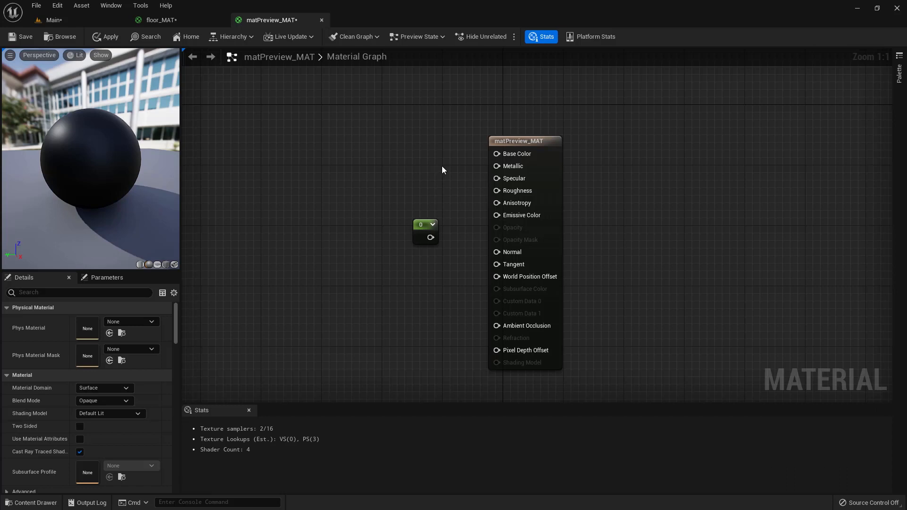
pyautogui.click(440, 166)
pyautogui.moveTo(463, 168); pyautogui.dragTo(407, 145)
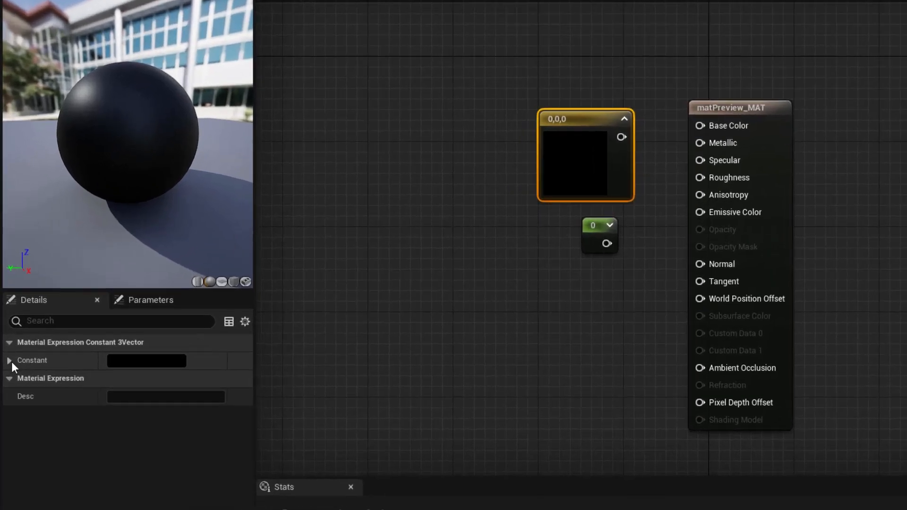
# Step: Expand the Constant3Vector's R, G and B channels, shift the node slightly left, and connect its output to Base Color
pyautogui.click(7, 320)
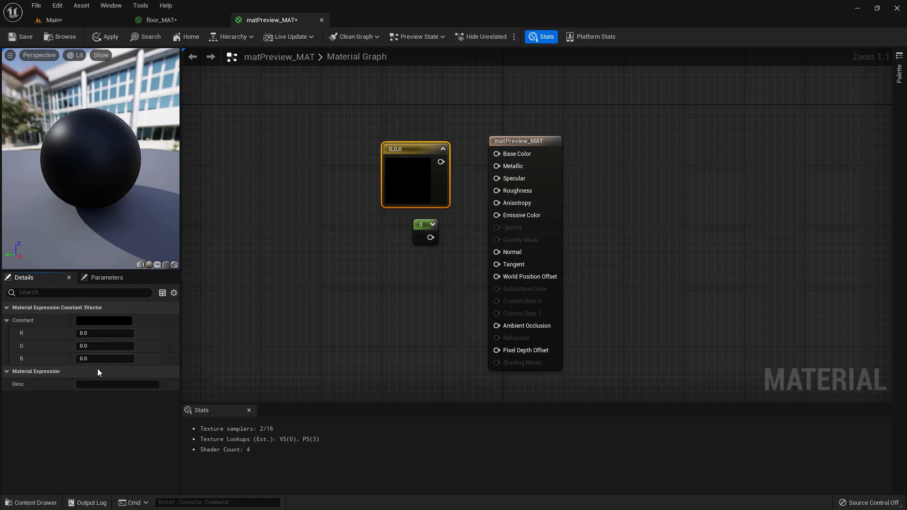
pyautogui.moveTo(415, 150); pyautogui.dragTo(400, 144)
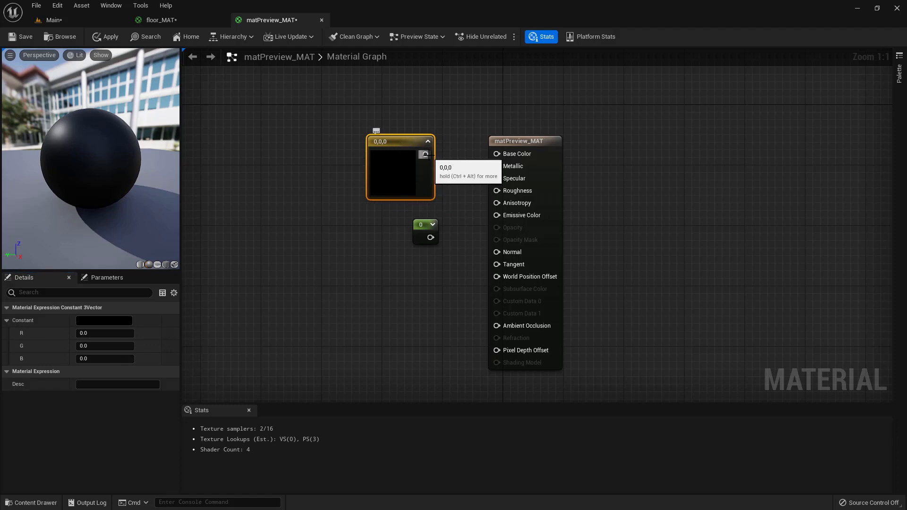
pyautogui.moveTo(425, 154); pyautogui.dragTo(497, 155)
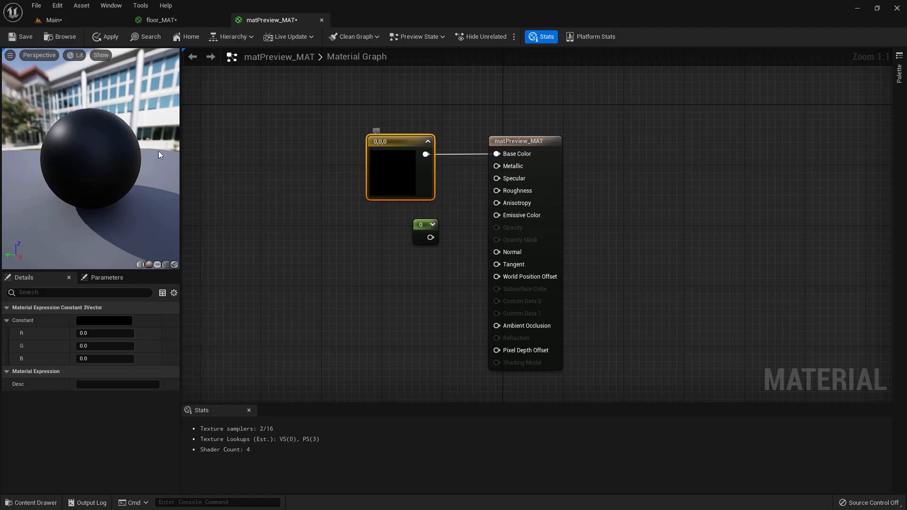
# Step: Set the Constant3Vector's color to a light blue with R 0.106289, G 0.393078 and B 1.0
pyautogui.doubleClick(395, 170)
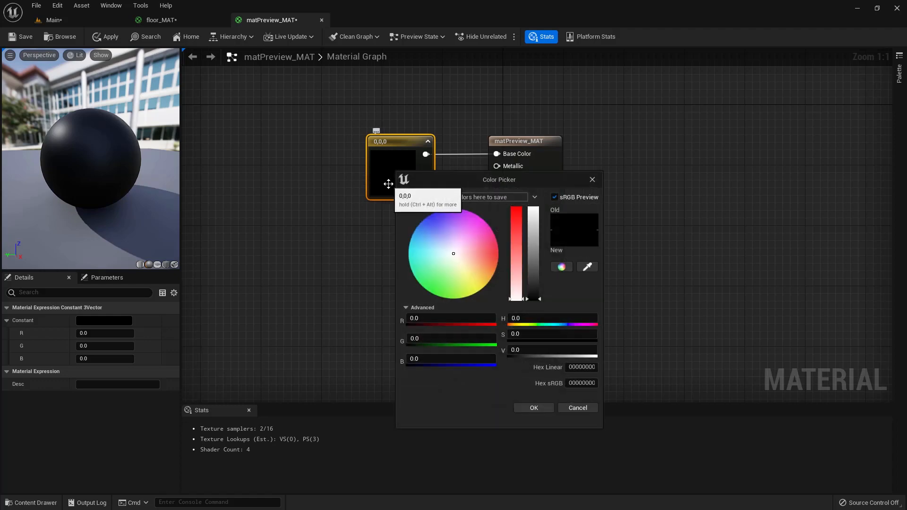
pyautogui.moveTo(537, 299); pyautogui.dragTo(553, 199)
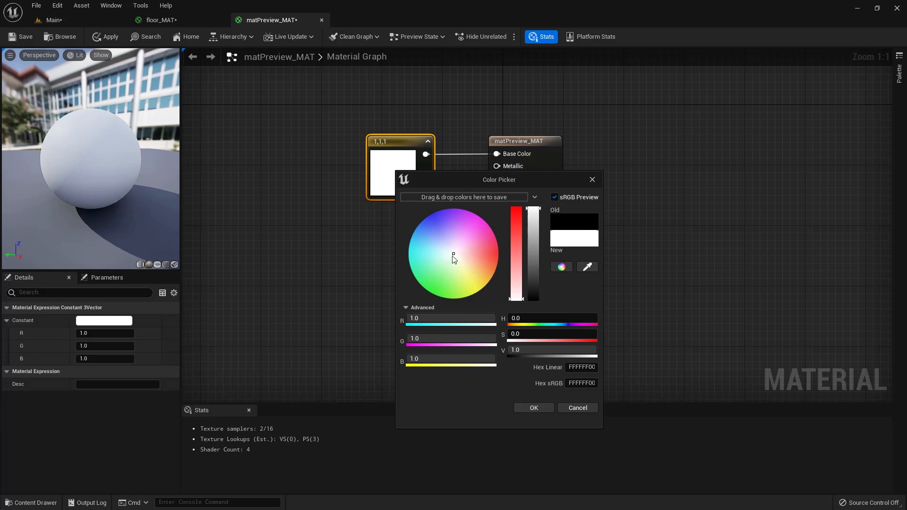
pyautogui.moveTo(453, 255); pyautogui.dragTo(423, 227)
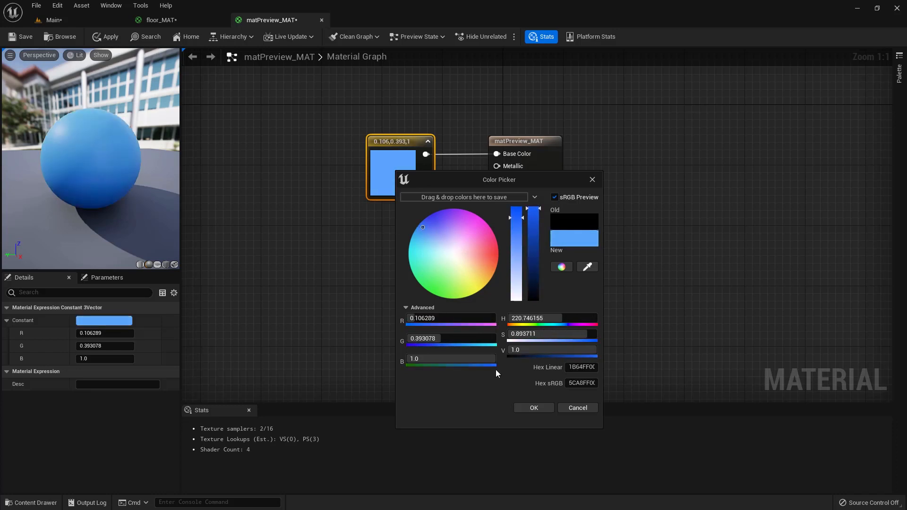
pyautogui.click(527, 408)
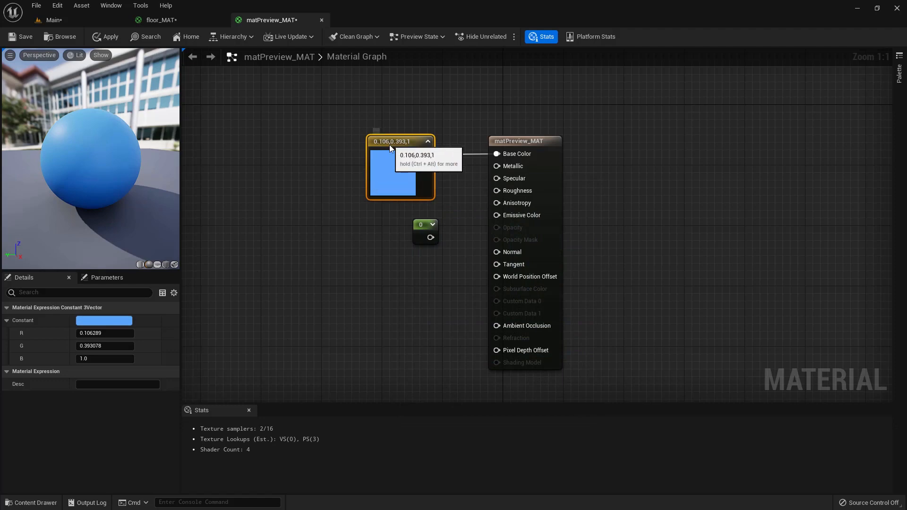
# Step: Shift the Constant3Vector slightly right, look over the preview sphere, and apply the changes to matPreview_MAT
pyautogui.moveTo(389, 141); pyautogui.dragTo(397, 141)
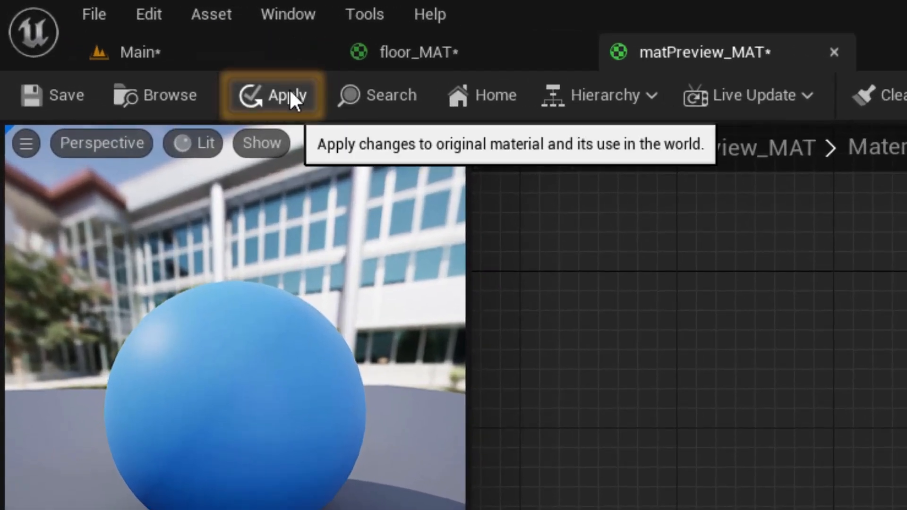
pyautogui.click(289, 94)
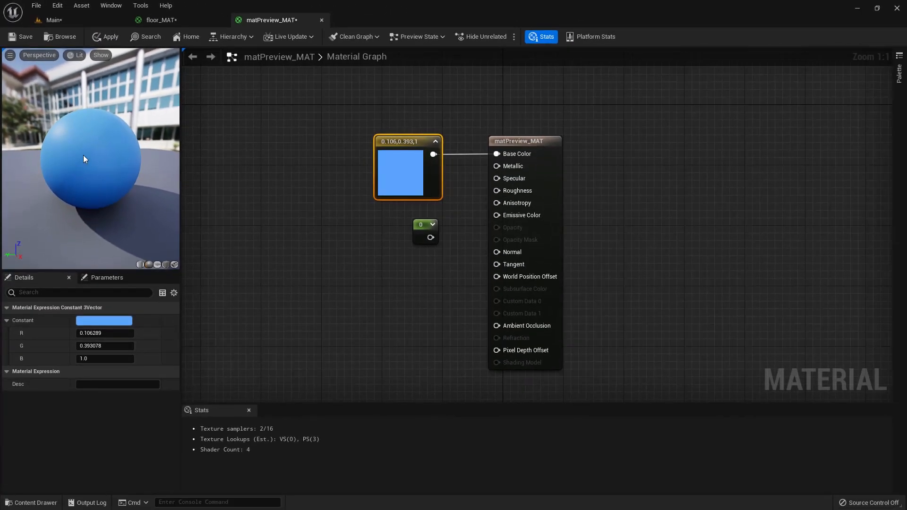
pyautogui.moveTo(215, 402); pyautogui.dragTo(162, 402)
pyautogui.moveTo(90, 161); pyautogui.dragTo(137, 159)
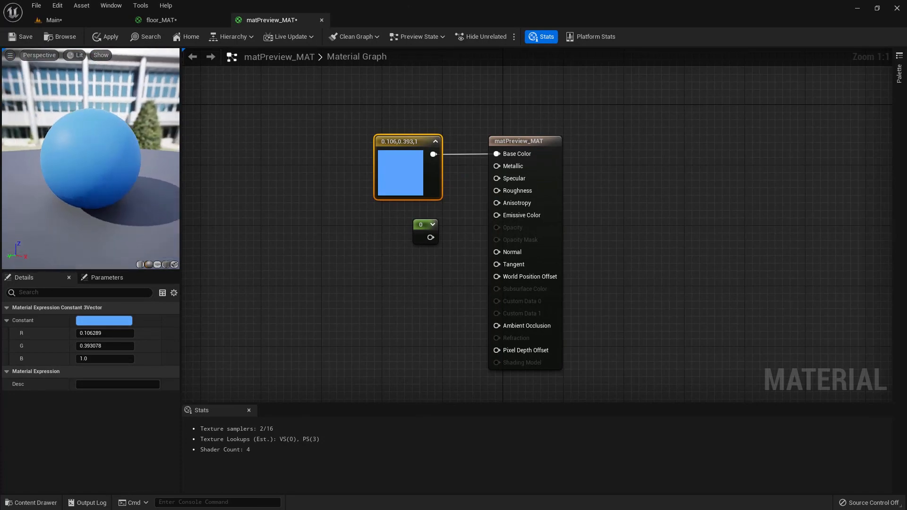
pyautogui.click(92, 22)
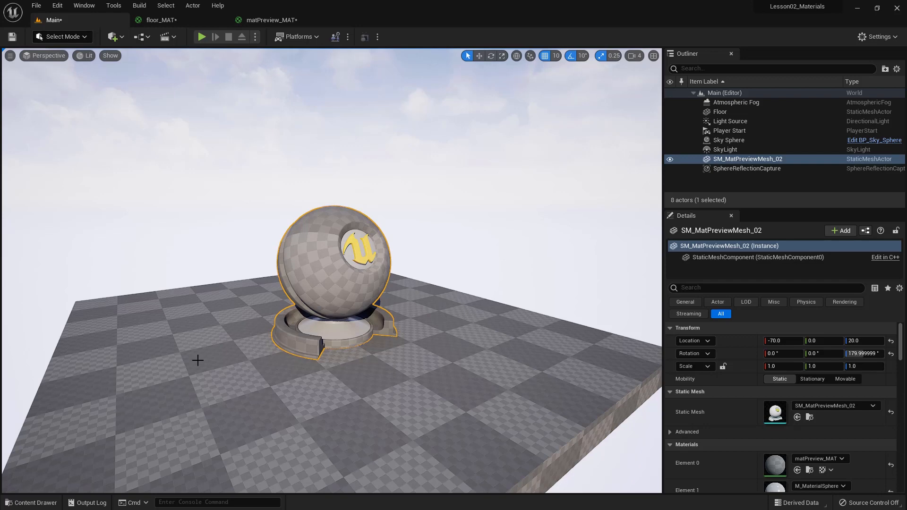
pyautogui.click(266, 19)
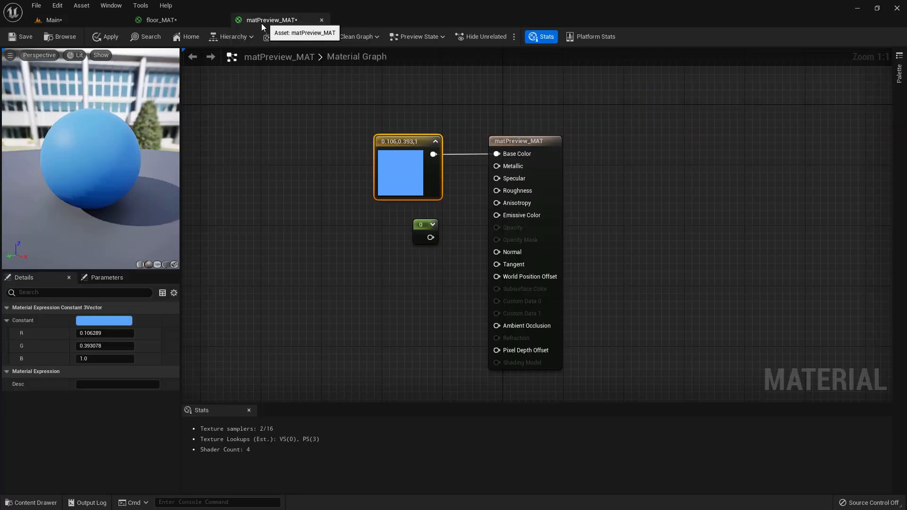
pyautogui.click(97, 37)
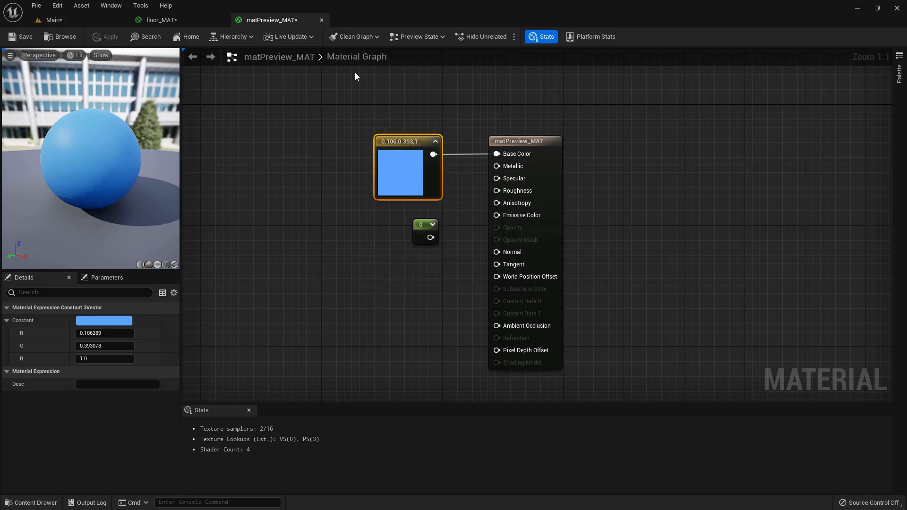
pyautogui.doubleClick(361, 56)
# Step: Switch to the Main level and assign floor_MAT from the Materials folder to the floor
pyautogui.click(92, 20)
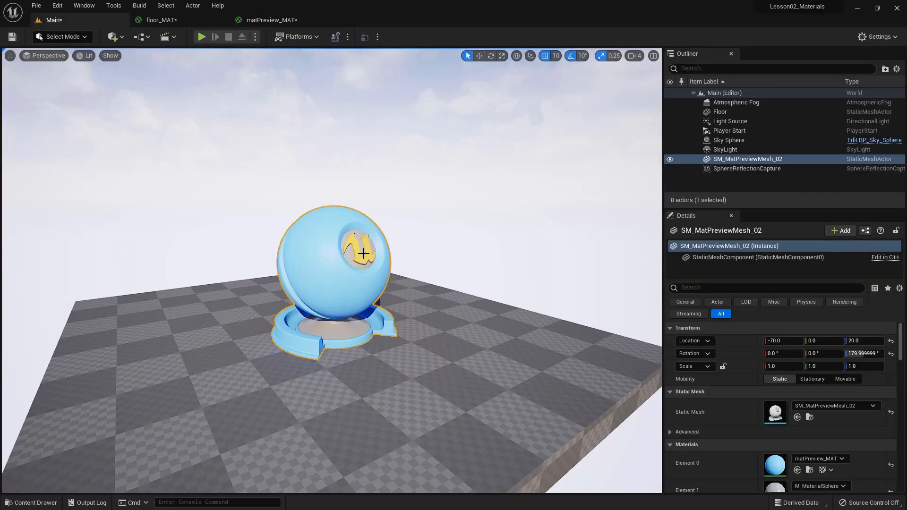
pyautogui.click(42, 504)
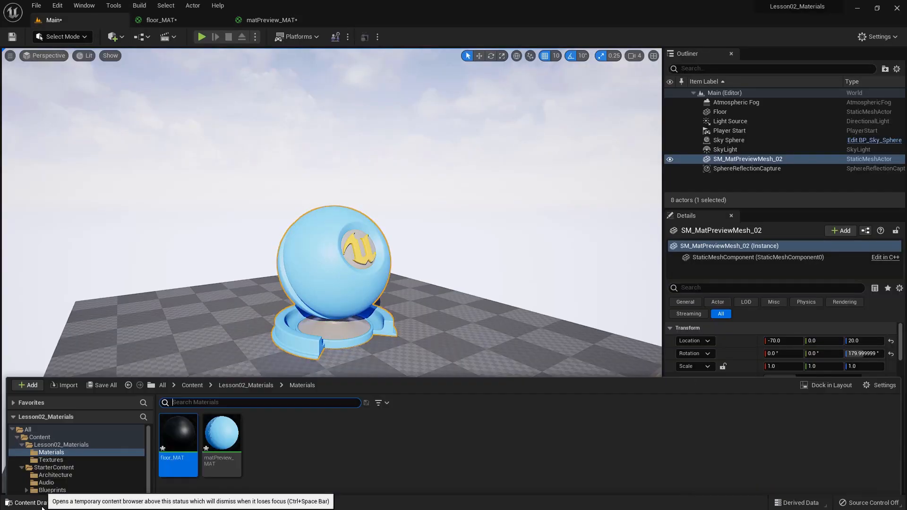
pyautogui.moveTo(178, 432); pyautogui.dragTo(227, 301)
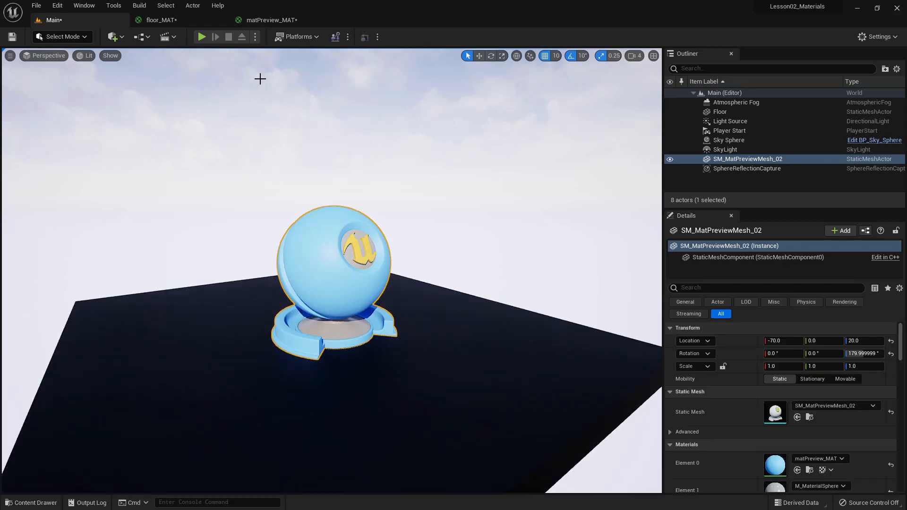
# Step: Return to the matPreview_MAT graph and move the Constant3Vector up and slightly right
pyautogui.click(259, 20)
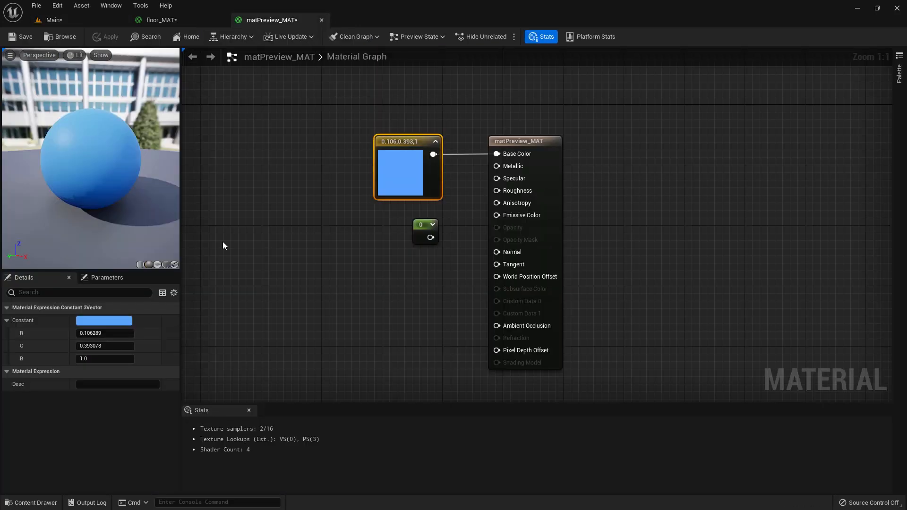
pyautogui.moveTo(396, 189); pyautogui.dragTo(401, 126)
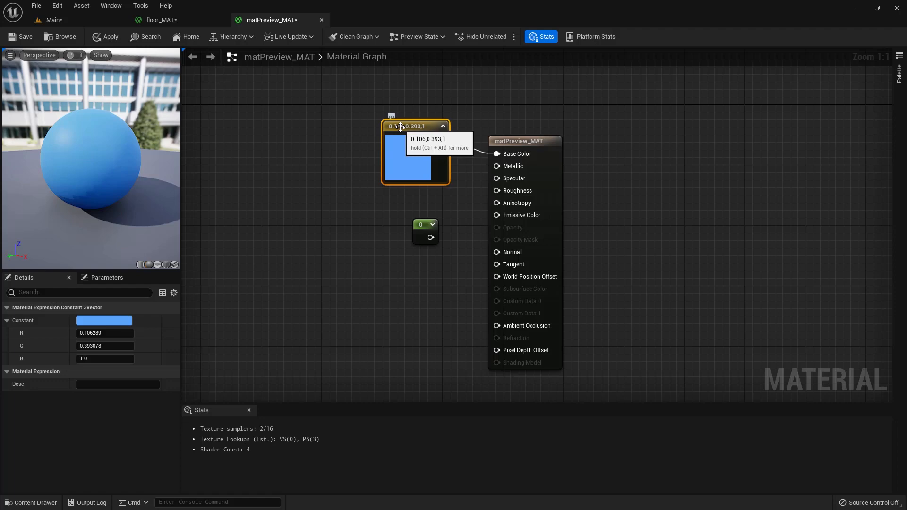
# Step: Add a Constant4Vector node from the "const" palette results and place it to the left of the Constant
pyautogui.click(899, 75)
pyautogui.click(826, 112)
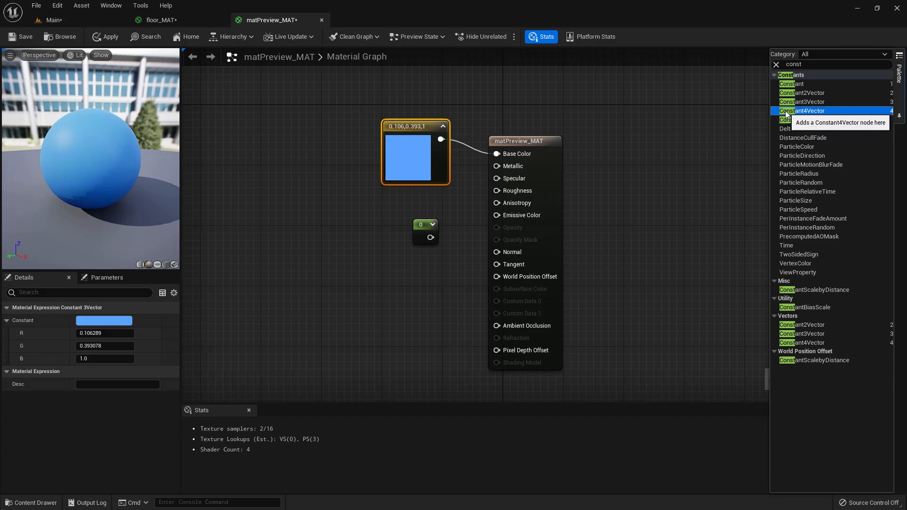
pyautogui.click(342, 223)
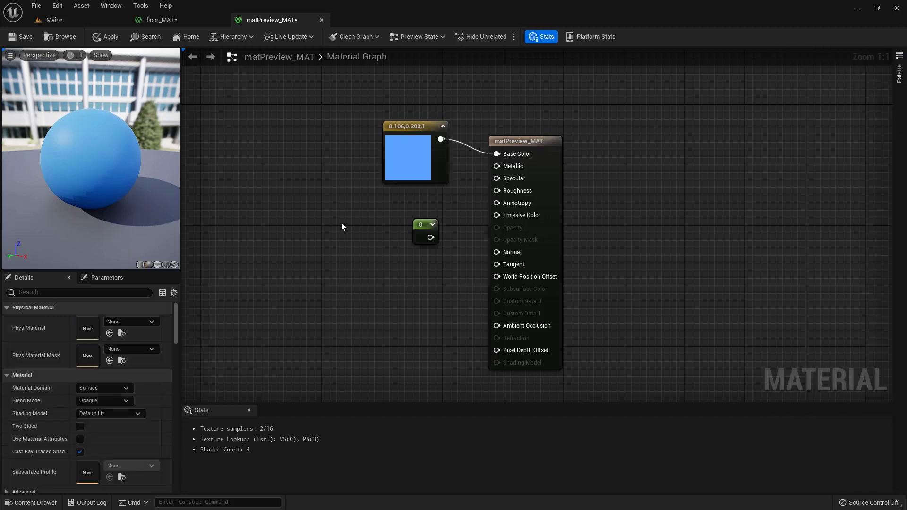
pyautogui.click(344, 223)
pyautogui.moveTo(359, 227); pyautogui.dragTo(322, 223)
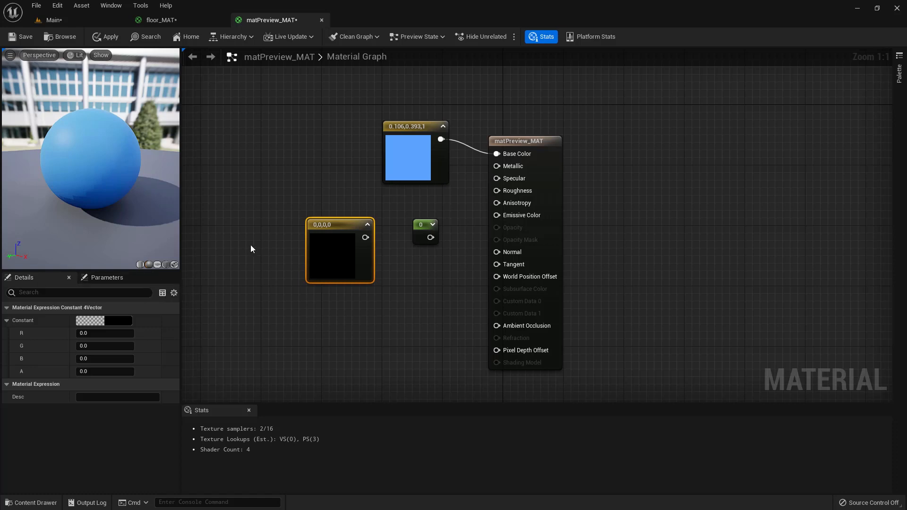
# Step: Move the Constant4Vector farther left of the Constant, then delete it
pyautogui.moveTo(312, 230); pyautogui.dragTo(258, 223)
pyautogui.moveTo(313, 230); pyautogui.dragTo(375, 302)
pyautogui.click(286, 219)
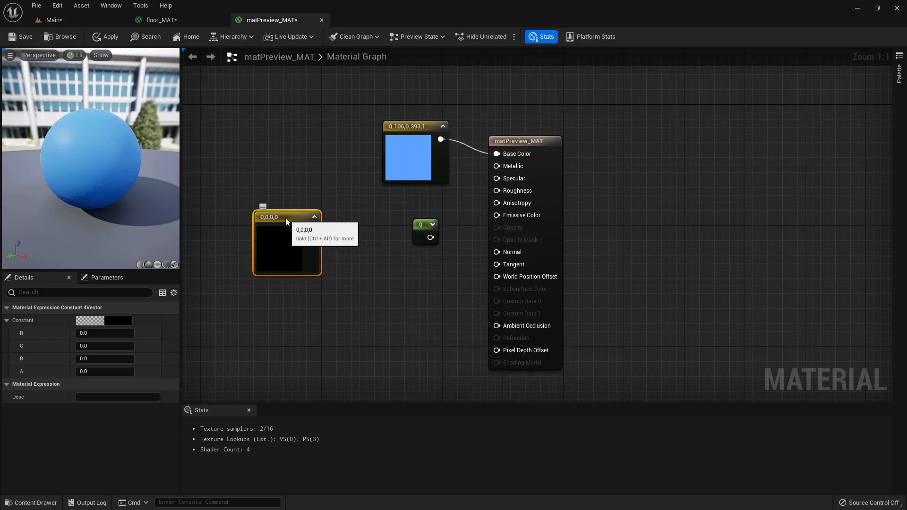
pyautogui.press('Delete')
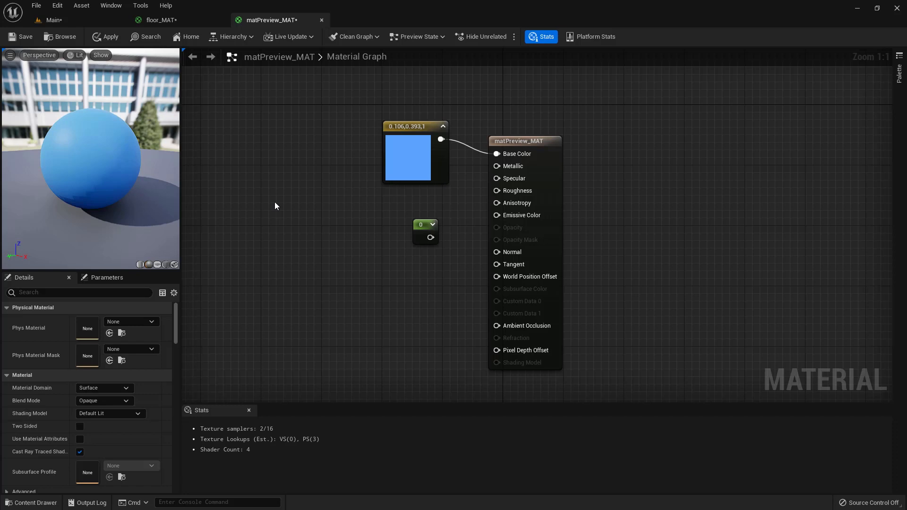
# Step: Darken and fully saturate the Constant3Vector's color to R 0.0, G 0.203904 and B 0.635417
pyautogui.click(420, 150)
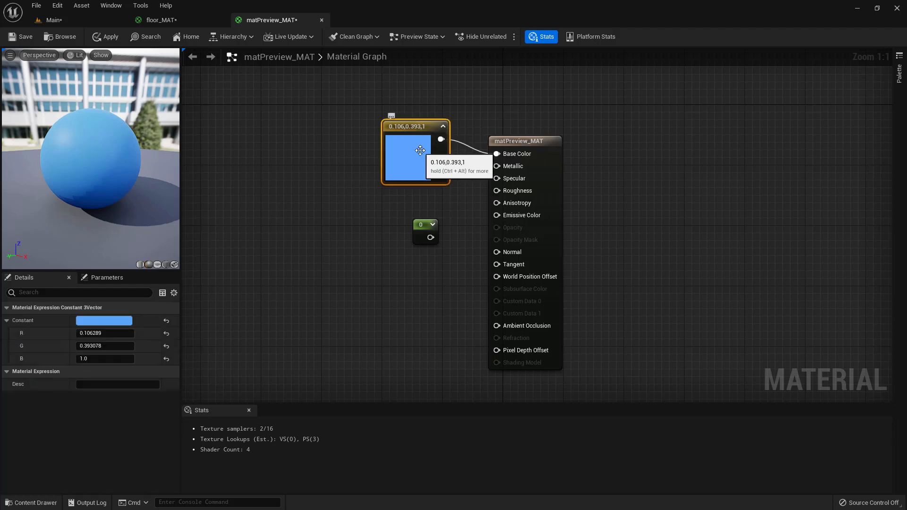
pyautogui.doubleClick(420, 151)
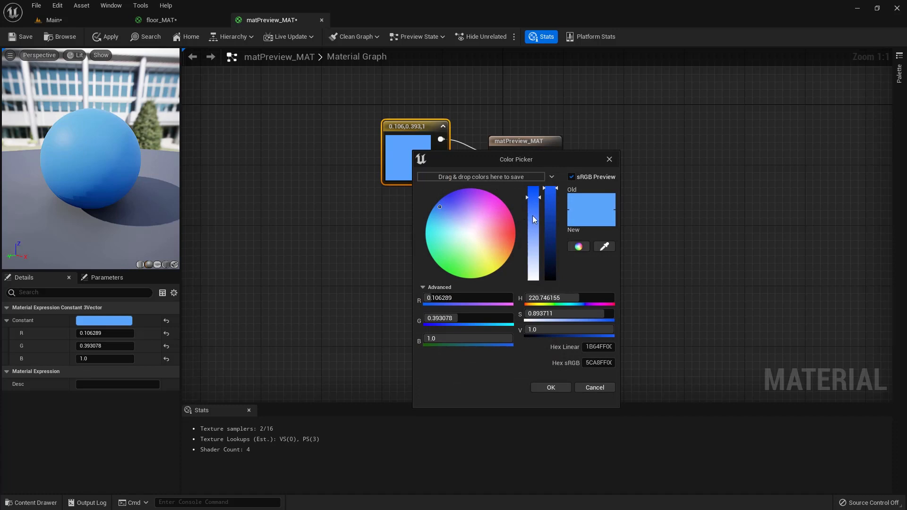
pyautogui.moveTo(553, 200); pyautogui.dragTo(556, 222)
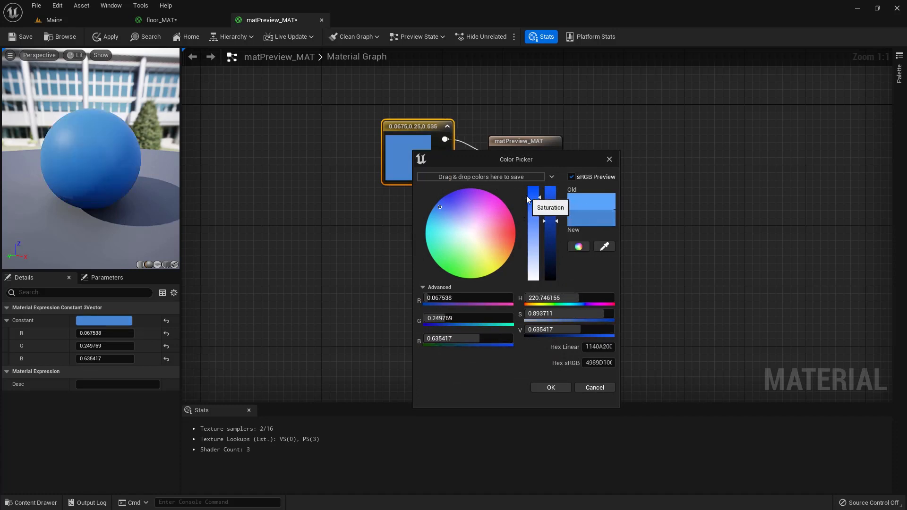
pyautogui.moveTo(527, 196); pyautogui.dragTo(523, 180)
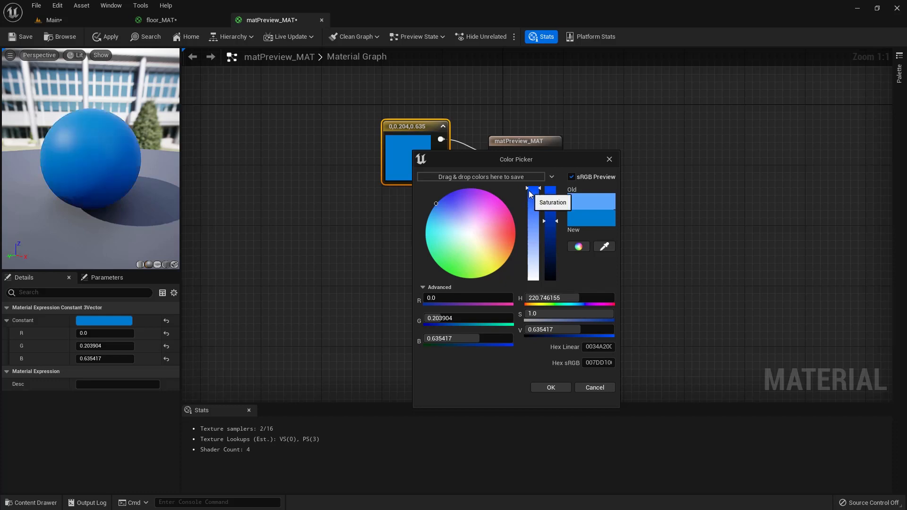
pyautogui.click(550, 387)
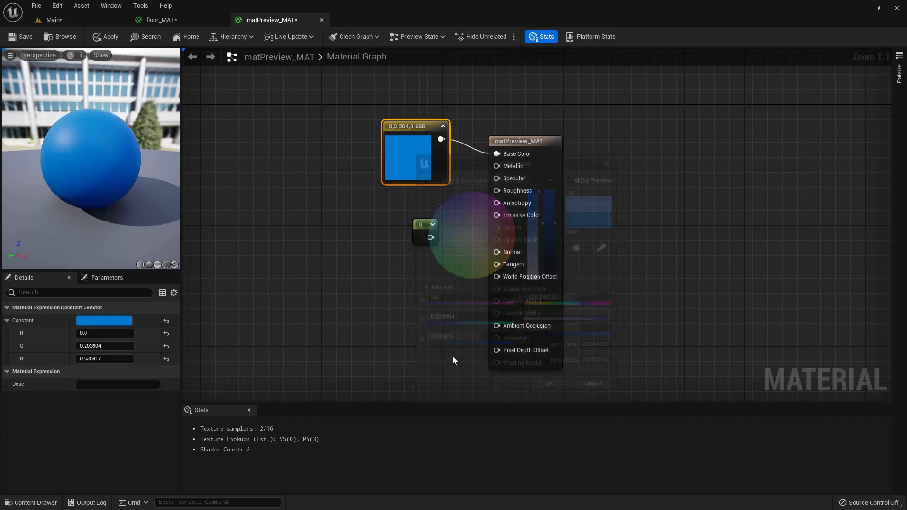
# Step: Apply the new color to matPreview_MAT, check the preview mesh in the Main level, and return to the material graph
pyautogui.click(104, 36)
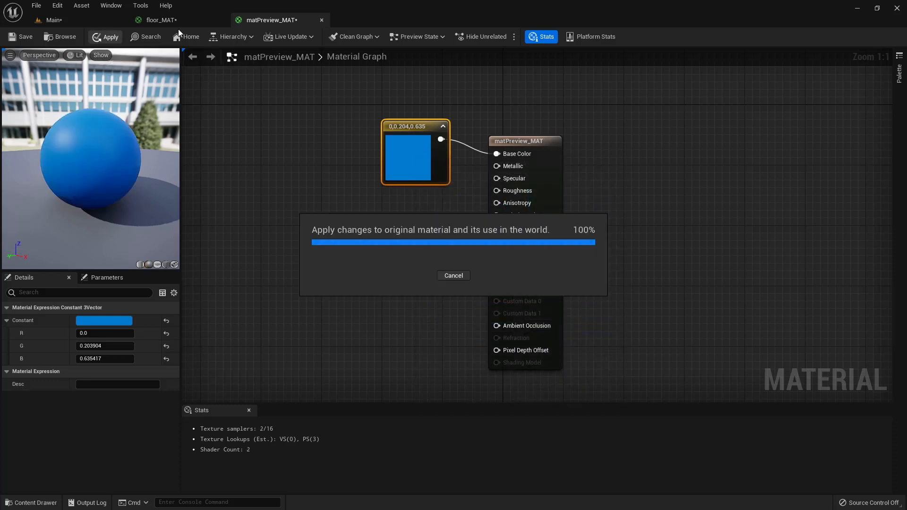
pyautogui.click(100, 18)
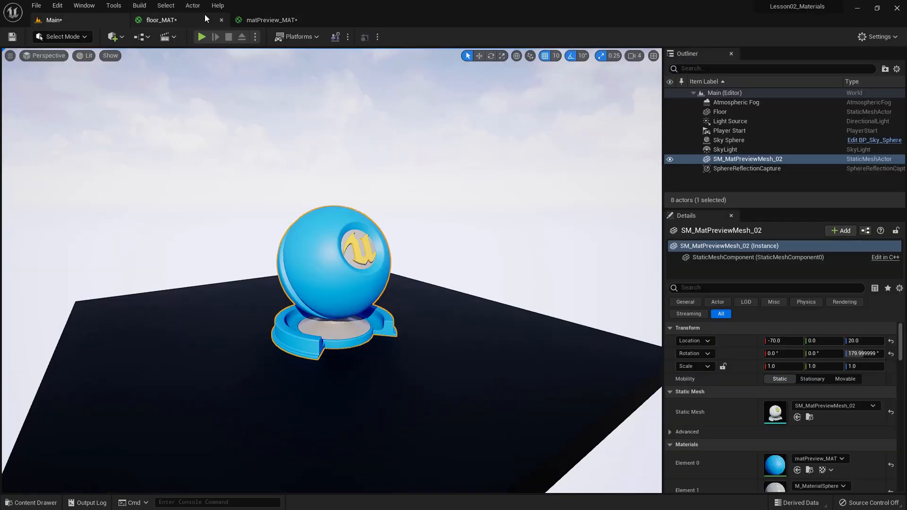
pyautogui.click(268, 19)
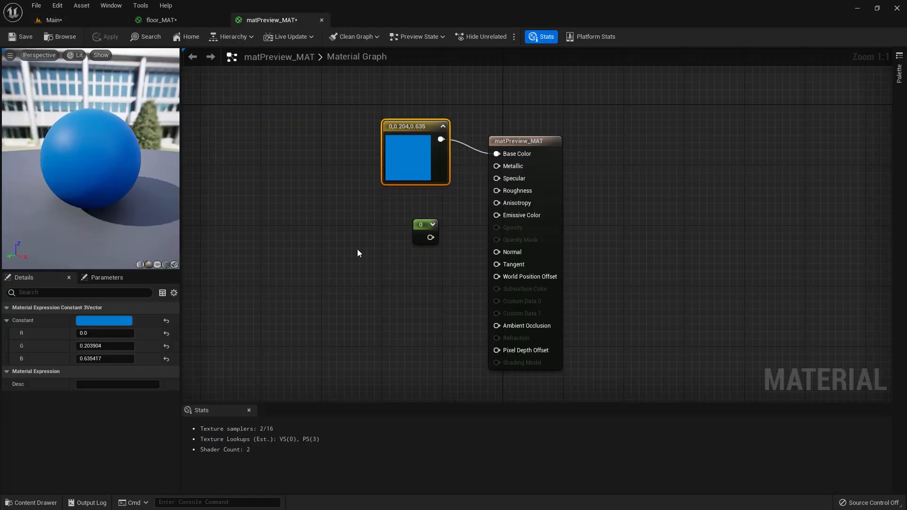
# Step: Move the Constant left below the Constant3Vector, connect it to Roughness, and examine the reflections on the preview sphere
pyautogui.moveTo(424, 226); pyautogui.dragTo(372, 219)
pyautogui.moveTo(371, 217); pyautogui.dragTo(379, 217)
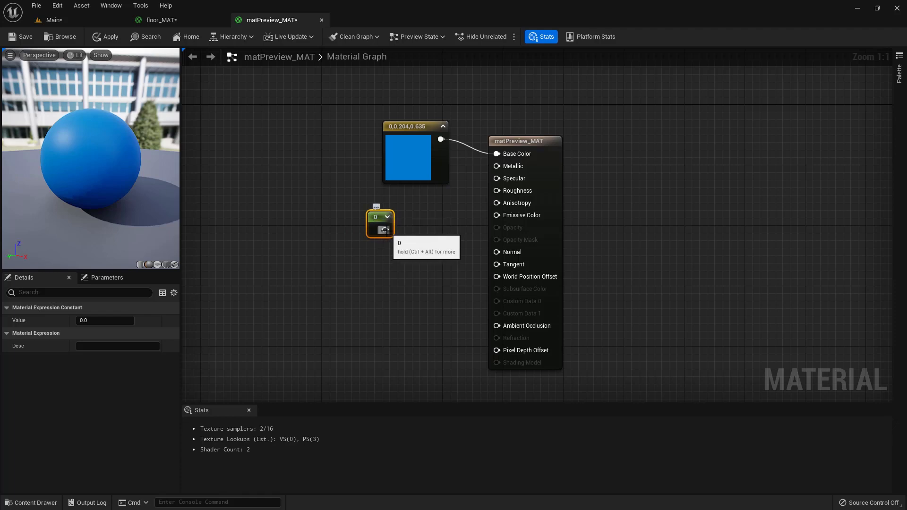
pyautogui.moveTo(385, 230); pyautogui.dragTo(498, 188)
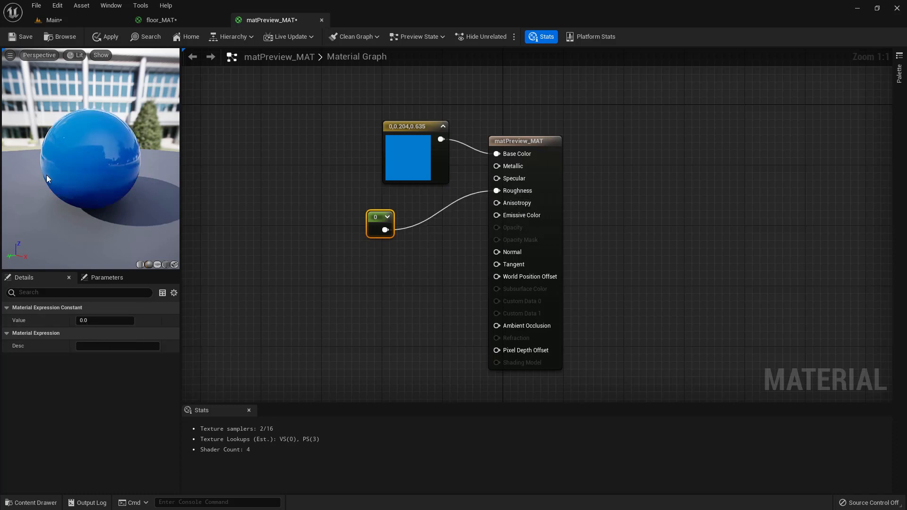
pyautogui.scroll(5, 82, 163)
pyautogui.moveTo(97, 187); pyautogui.dragTo(145, 179)
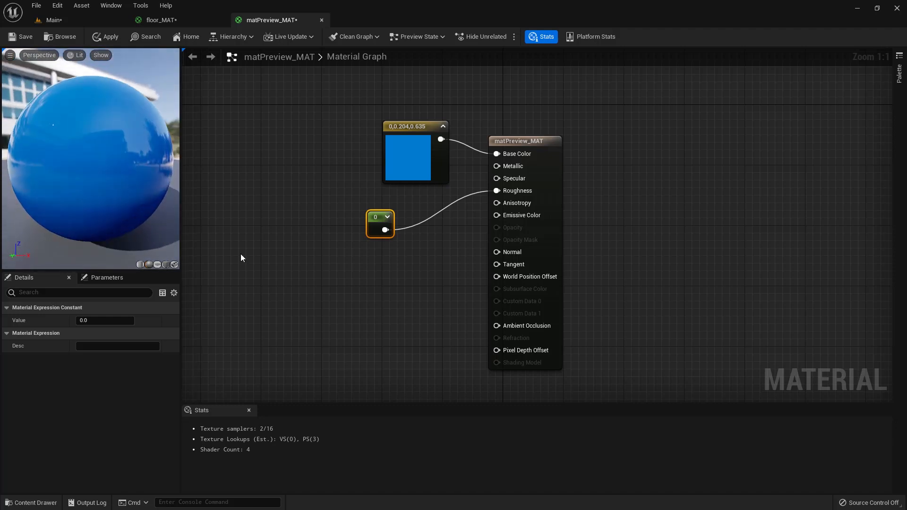
# Step: Break the link between the Roughness input and the Constant with Break Link To
pyautogui.click(475, 194)
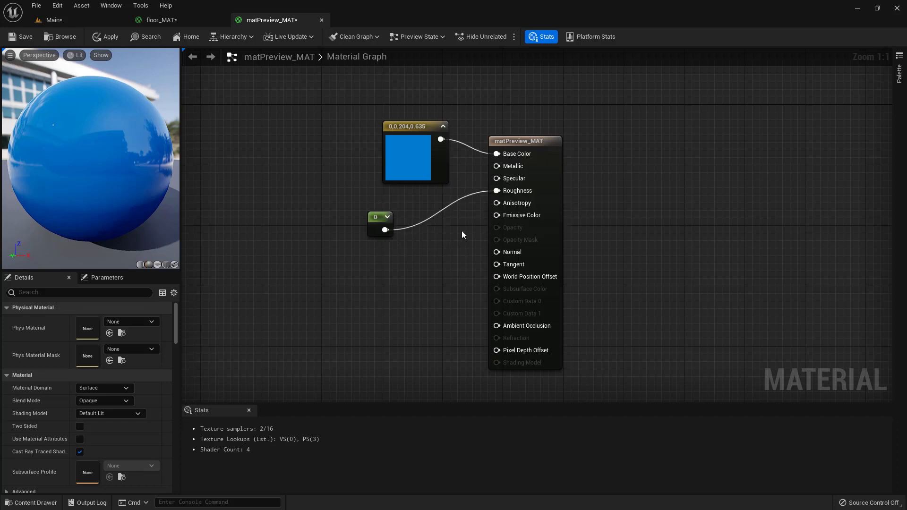
pyautogui.rightClick(497, 190)
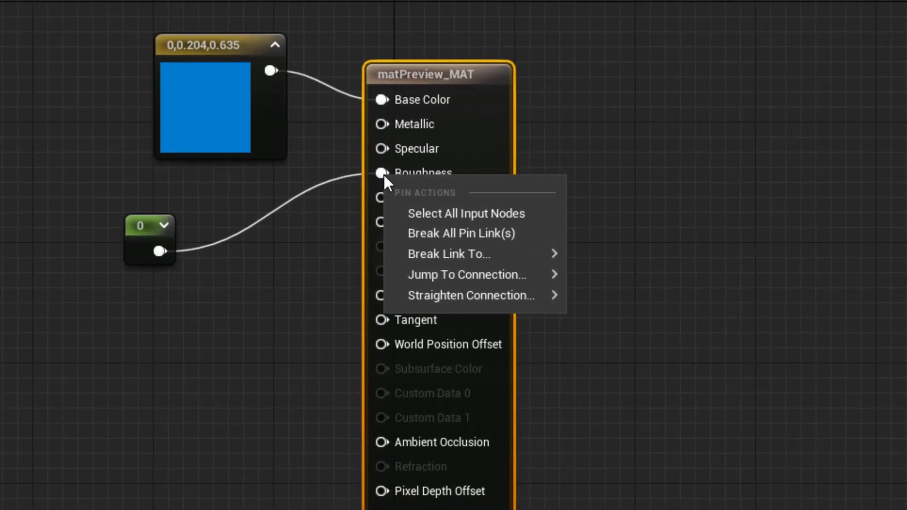
pyautogui.moveTo(424, 254)
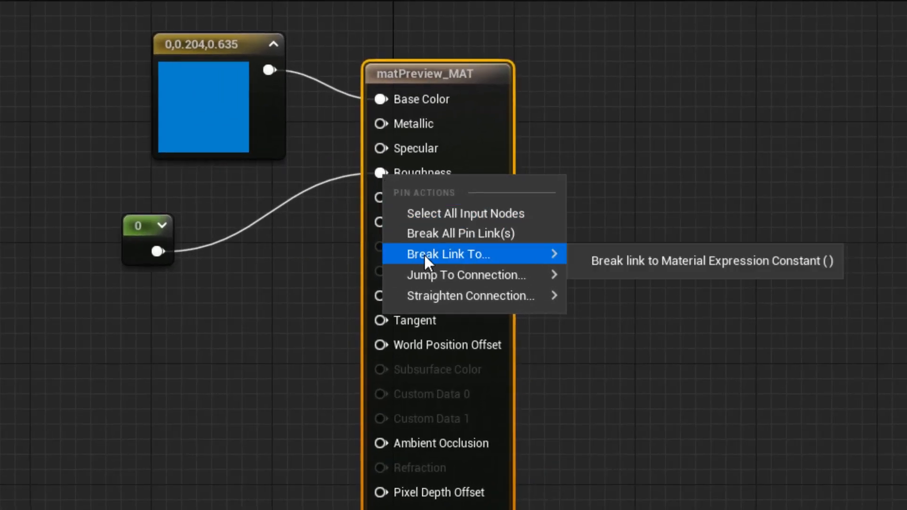
pyautogui.click(616, 260)
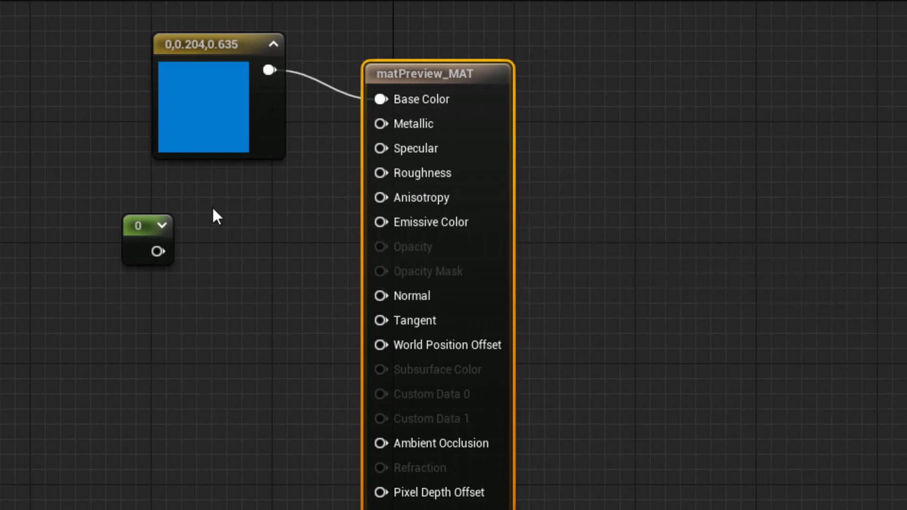
# Step: Reconnect the Constant to Roughness and remove that link again directly at the Roughness pin
pyautogui.moveTo(158, 251); pyautogui.dragTo(381, 173)
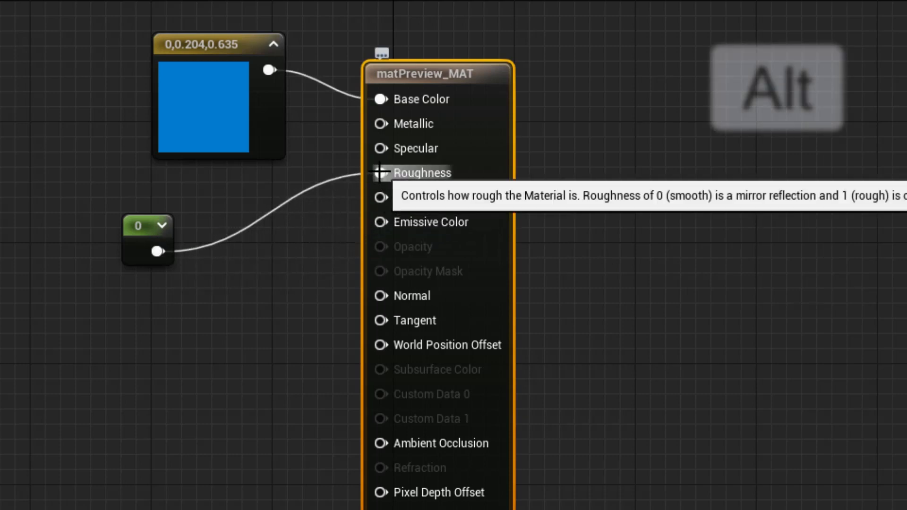
pyautogui.keyDown('alt'); pyautogui.click(380, 173); pyautogui.keyUp('alt')
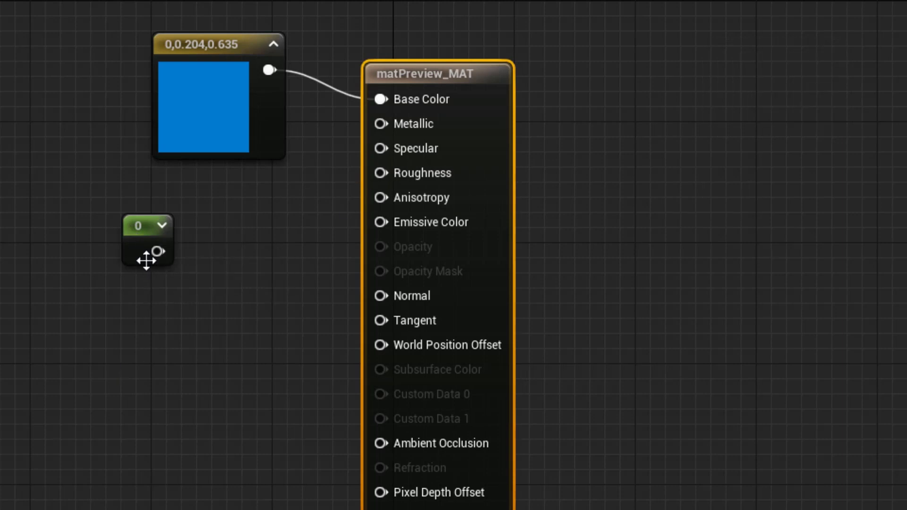
# Step: Connect the Constant's output to Specular and select the Constant to show its value
pyautogui.moveTo(157, 251); pyautogui.dragTo(381, 148)
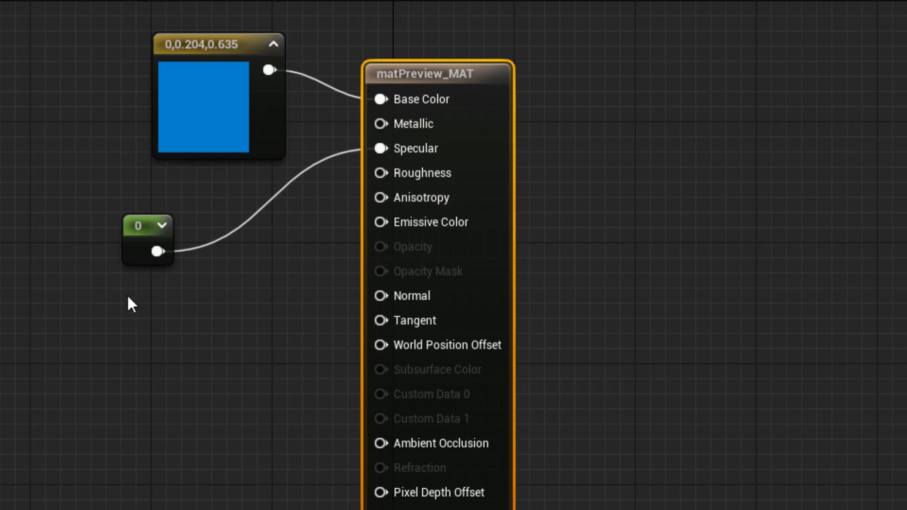
pyautogui.click(134, 228)
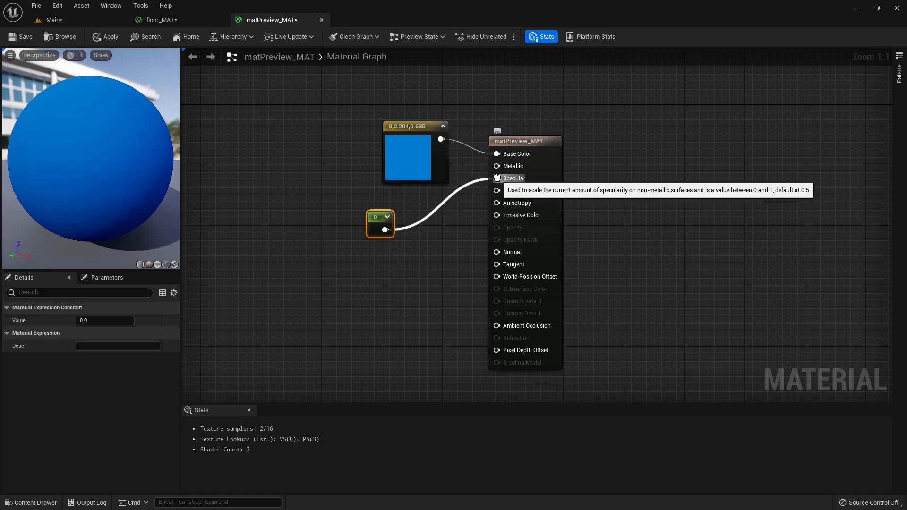
# Step: Remove the Specular link, connect the Constant to Roughness instead, and apply the material changes
pyautogui.keyDown('alt'); pyautogui.click(496, 178); pyautogui.keyUp('alt')
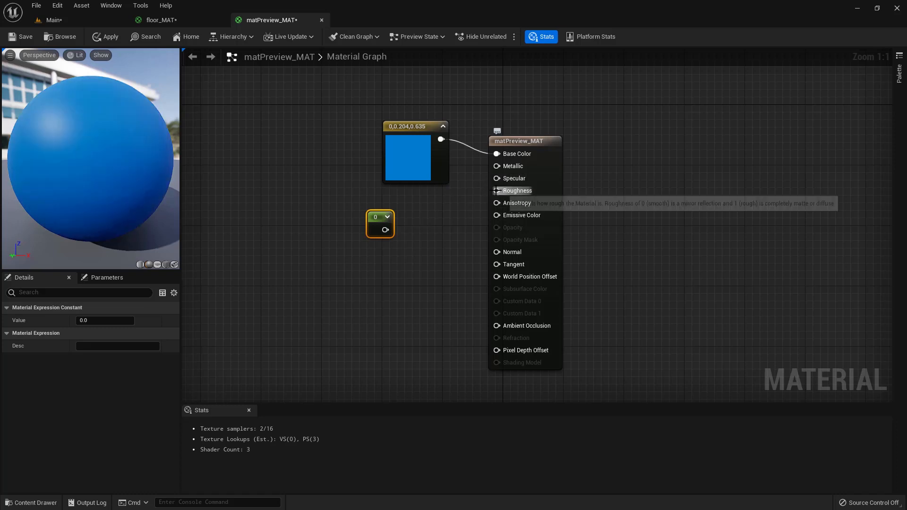
pyautogui.moveTo(496, 191); pyautogui.dragTo(386, 229)
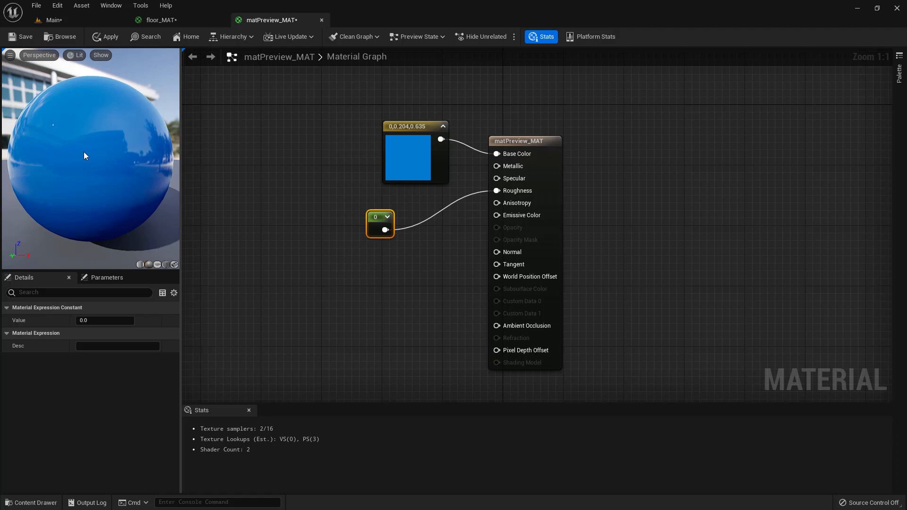
pyautogui.click(107, 37)
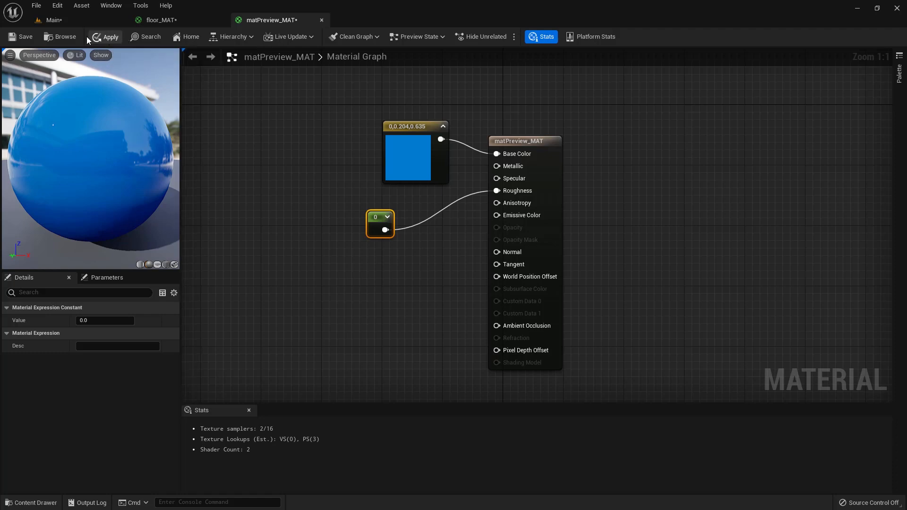
# Step: Examine the updated material on the preview mesh in the Main level, orbiting around it
pyautogui.click(70, 18)
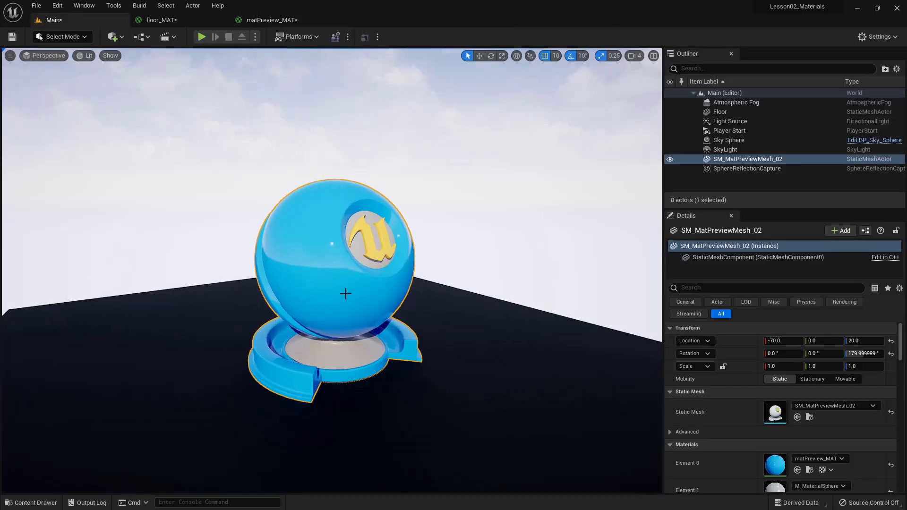
pyautogui.scroll(2, 346, 293)
pyautogui.keyDown('alt'); pyautogui.moveTo(308, 326); pyautogui.dragTo(524, 326); pyautogui.keyUp('alt')
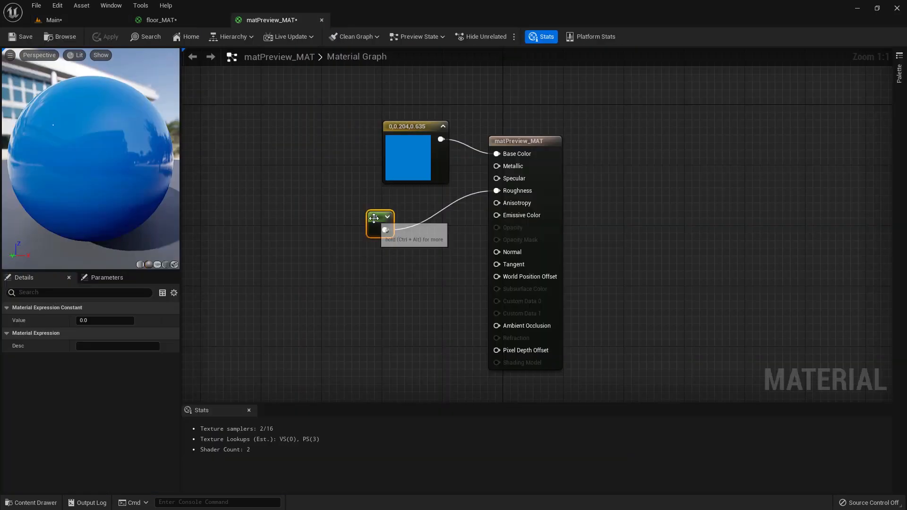
# Step: Move the Roughness Constant lower, duplicate it, and connect the copy to Metallic
pyautogui.moveTo(373, 215); pyautogui.dragTo(403, 261)
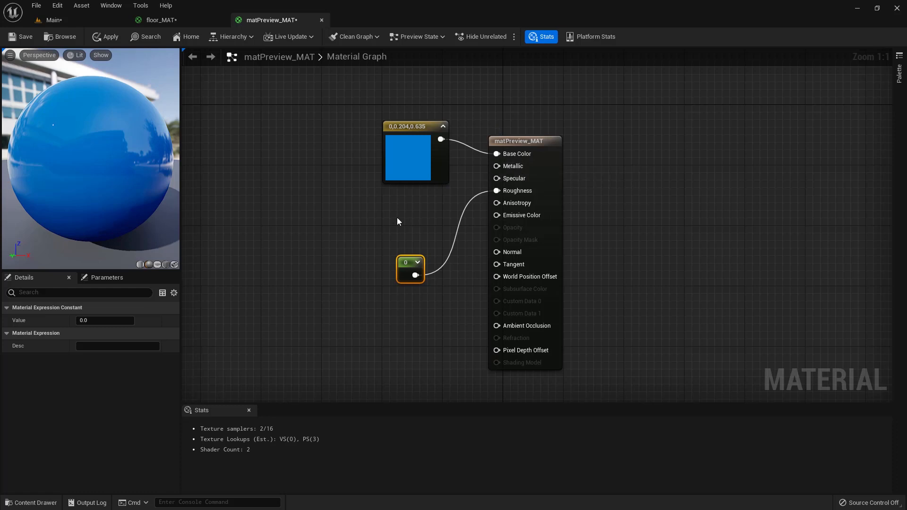
pyautogui.hotkey('ctrl', 'd')
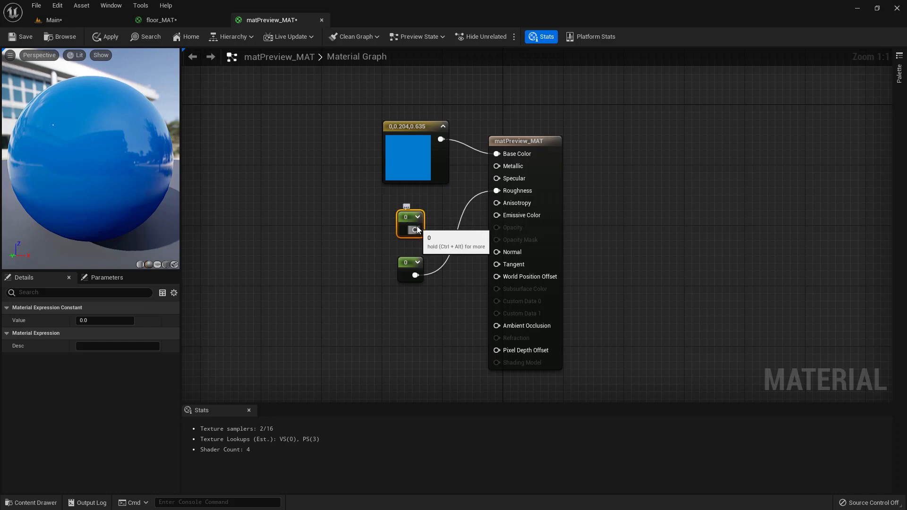
pyautogui.moveTo(415, 230); pyautogui.dragTo(503, 176)
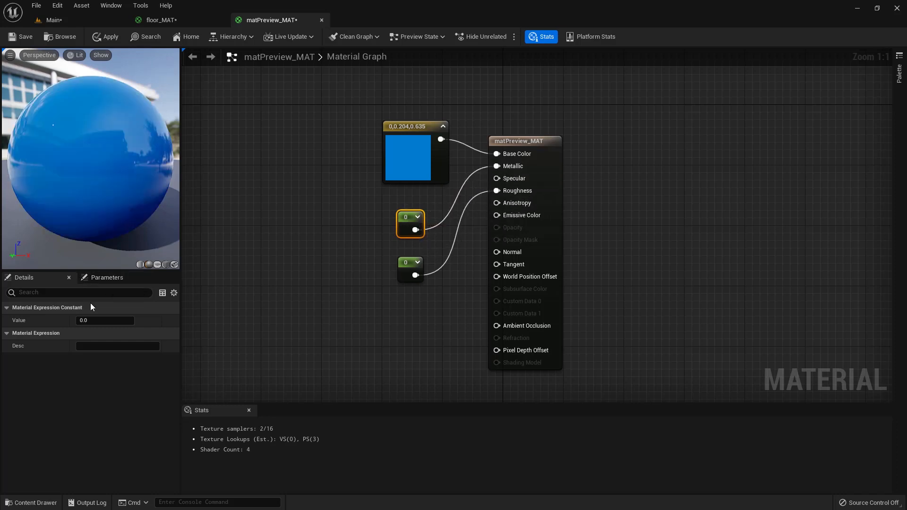
# Step: Set the Metallic Constant's value to 1 and apply the material changes
pyautogui.click(89, 321)
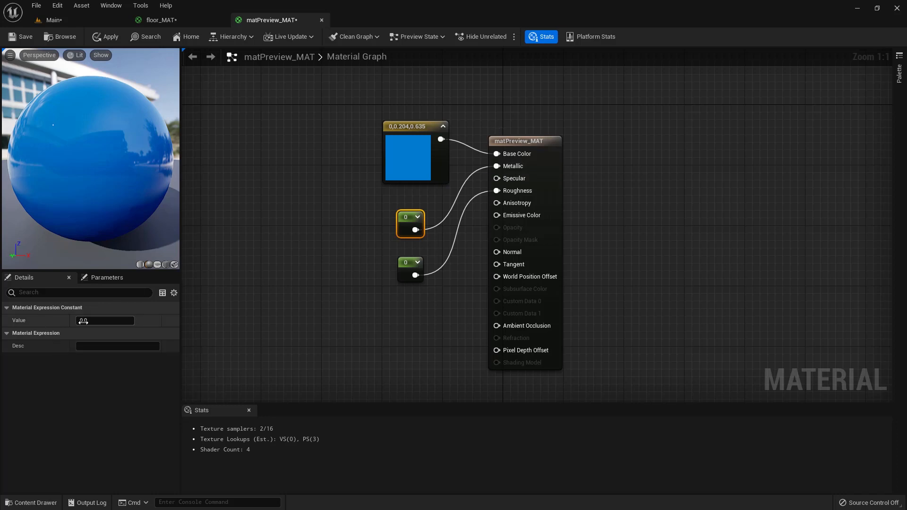
pyautogui.write('1')
pyautogui.press('Return')
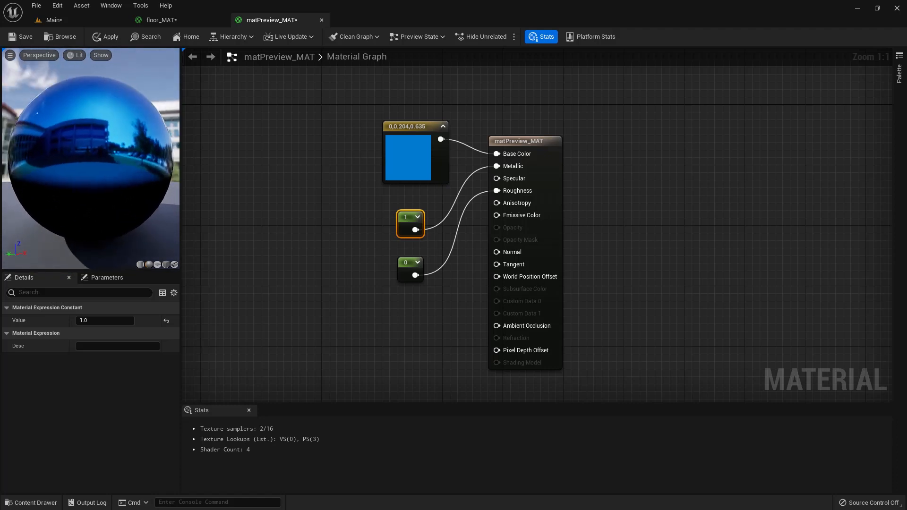
pyautogui.click(112, 41)
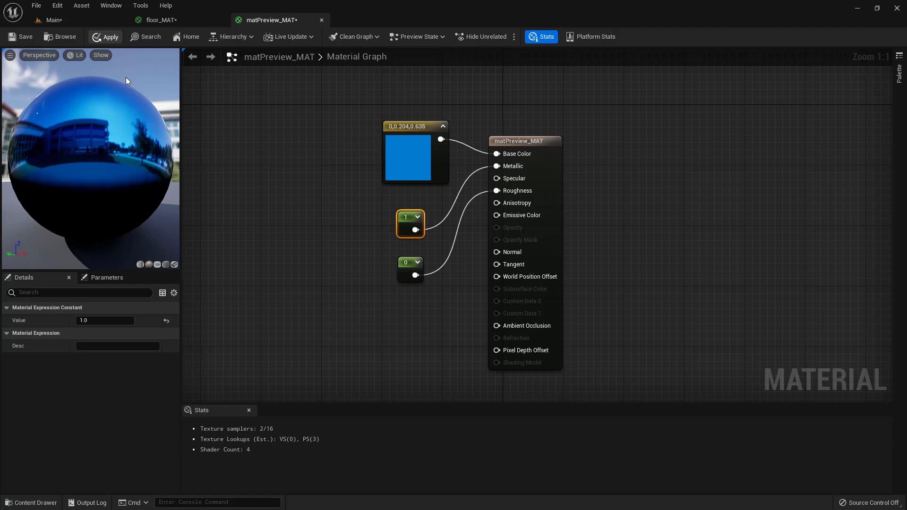
# Step: Examine the metallic material on the preview mesh in the Main level from another angle
pyautogui.click(81, 18)
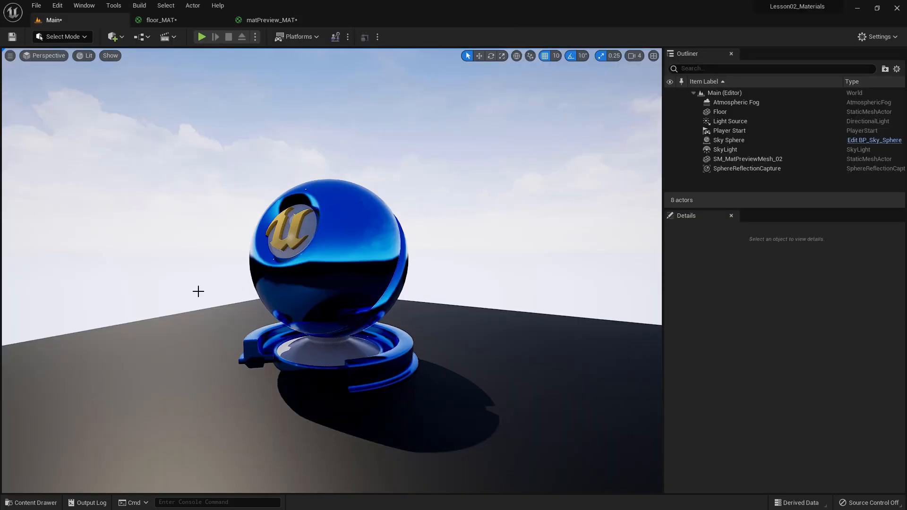
pyautogui.moveTo(198, 290); pyautogui.dragTo(222, 274, button='right')
pyautogui.moveTo(242, 314)
pyautogui.keyDown('alt'); pyautogui.mouseDown()
pyautogui.moveTo(340, 314)
pyautogui.moveTo(213, 314)
pyautogui.moveTo(242, 314)
pyautogui.mouseUp(); pyautogui.keyUp('alt')
# Step: In the matPreview_MAT graph, stack the two Constants farther from the material node and place the blue Constant3Vector above them with a gap
pyautogui.click(259, 21)
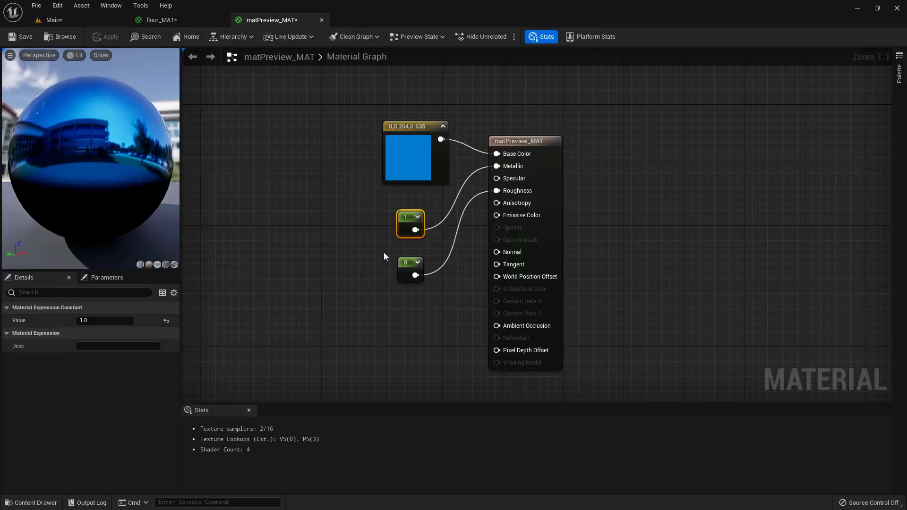
pyautogui.moveTo(407, 226); pyautogui.dragTo(369, 218)
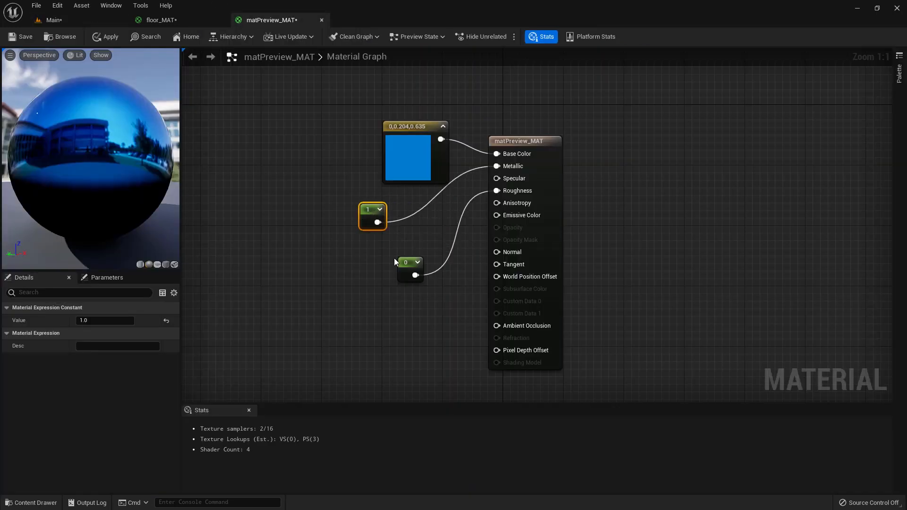
pyautogui.moveTo(400, 265); pyautogui.dragTo(309, 286)
pyautogui.moveTo(373, 220); pyautogui.dragTo(320, 258)
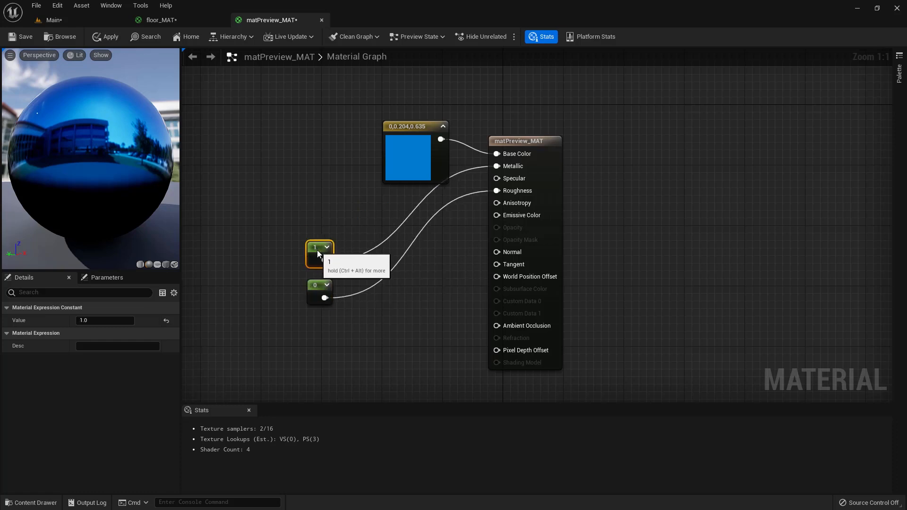
pyautogui.moveTo(410, 134); pyautogui.dragTo(342, 95)
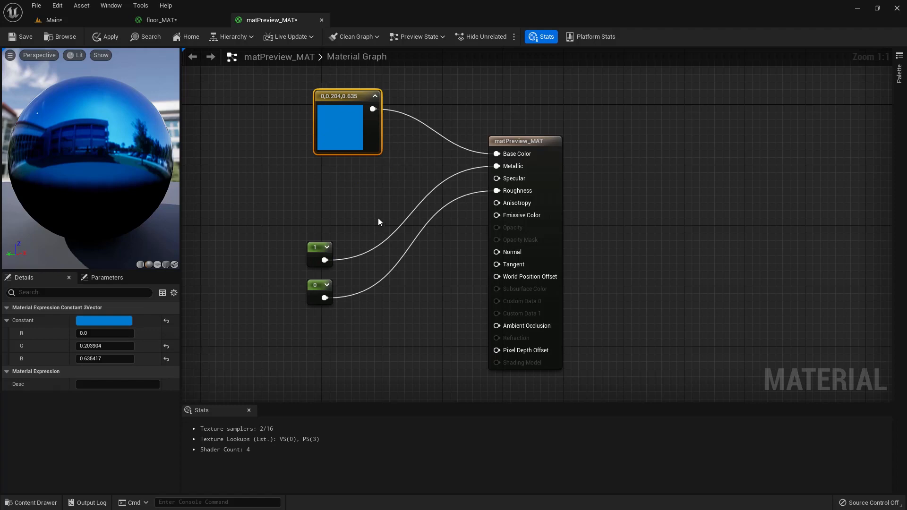
pyautogui.moveTo(345, 100); pyautogui.dragTo(311, 105)
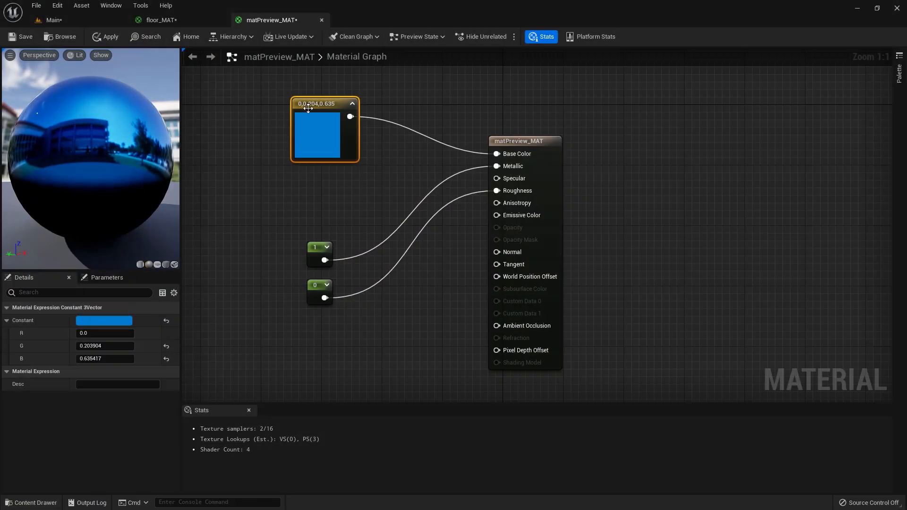
pyautogui.moveTo(312, 104); pyautogui.dragTo(319, 96)
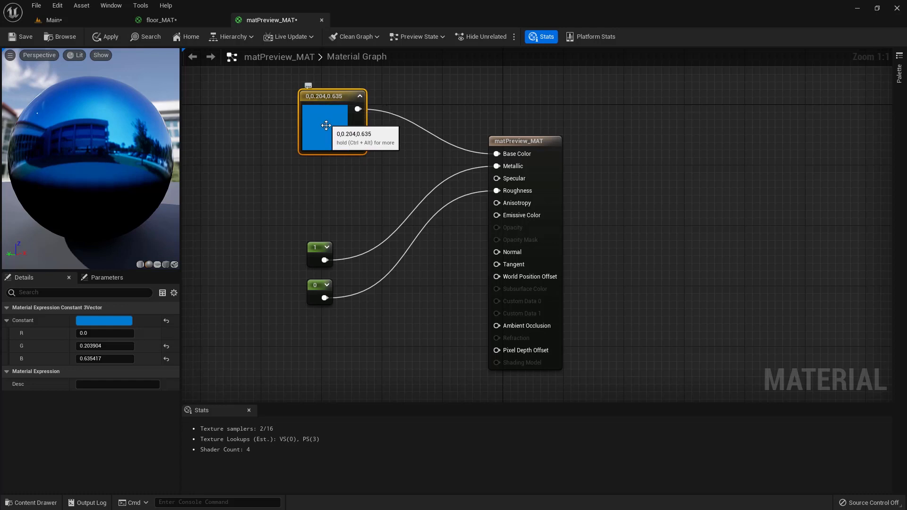
# Step: Add a second Constant3Vector directly below the blue one and set its color to pure red (1,0,0)
pyautogui.press('3')
pyautogui.click(330, 175)
pyautogui.moveTo(354, 182); pyautogui.dragTo(322, 173)
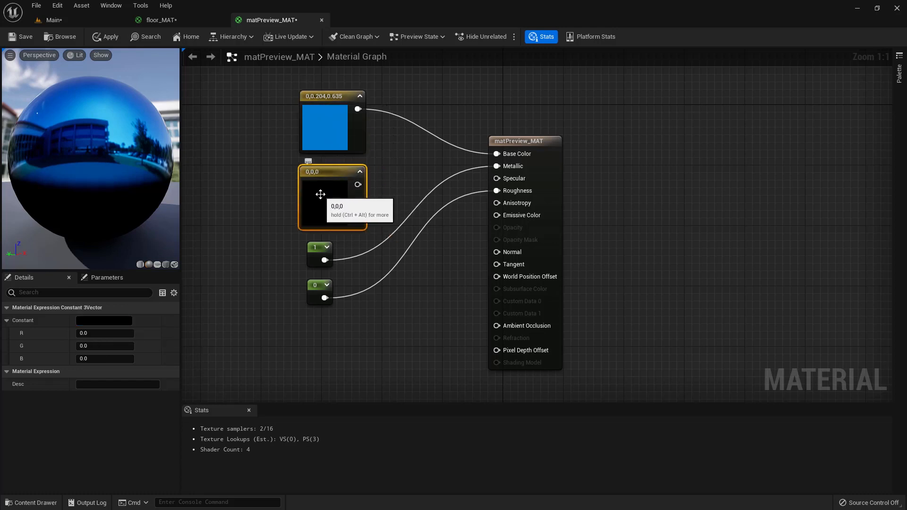
pyautogui.doubleClick(320, 195)
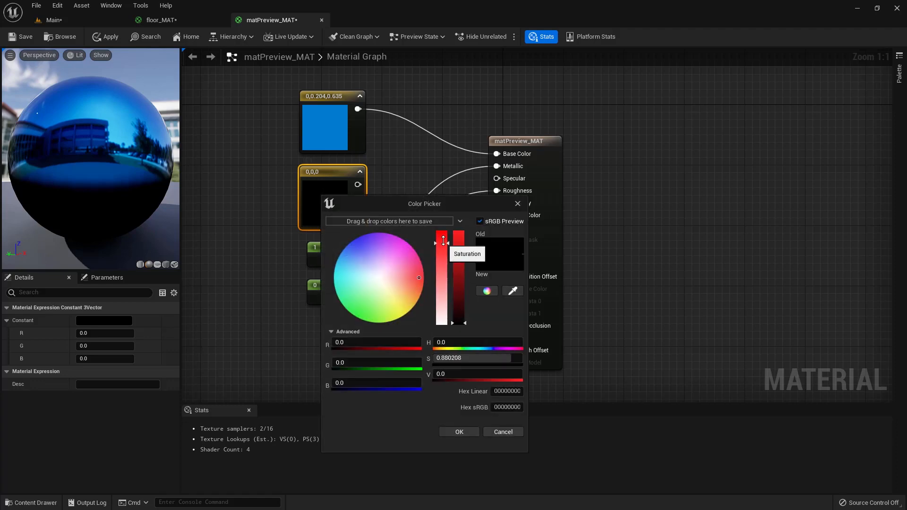
pyautogui.moveTo(458, 243); pyautogui.dragTo(460, 227)
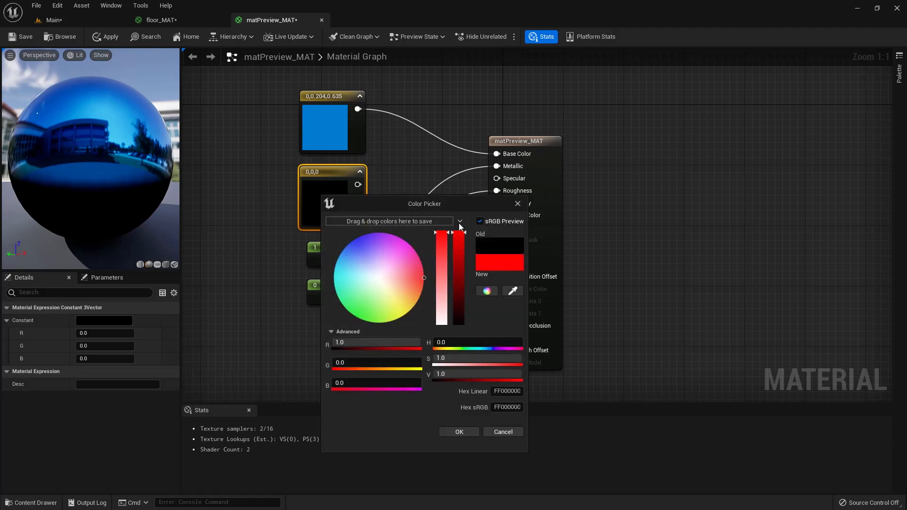
pyautogui.click(518, 204)
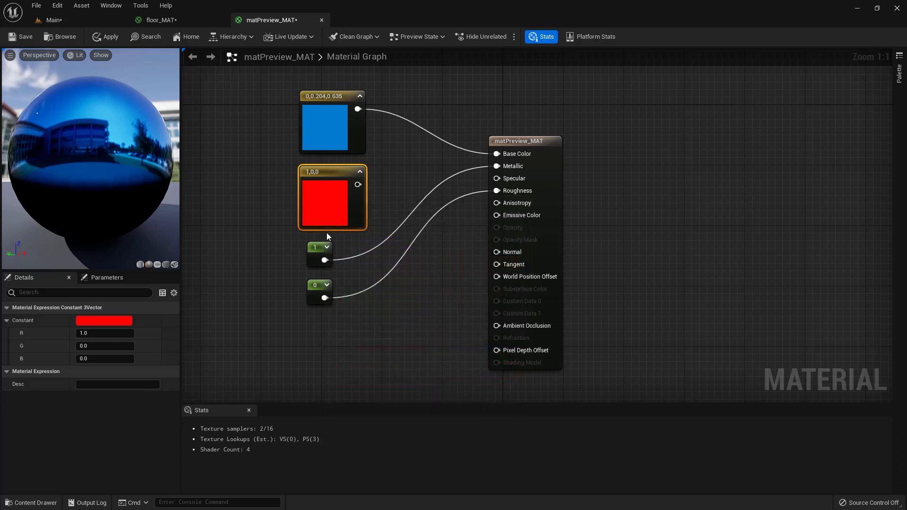
# Step: Hide the material stats and import SARKAMARI_Logo from the desktop's UE5 Lessons/Textures folder into the project's Lesson02_Materials/Textures folder
pyautogui.click(248, 410)
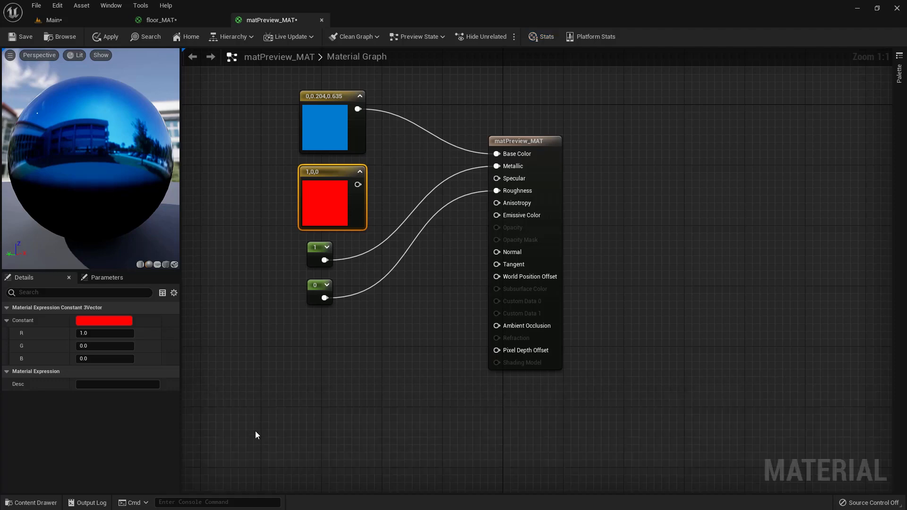
pyautogui.click(38, 501)
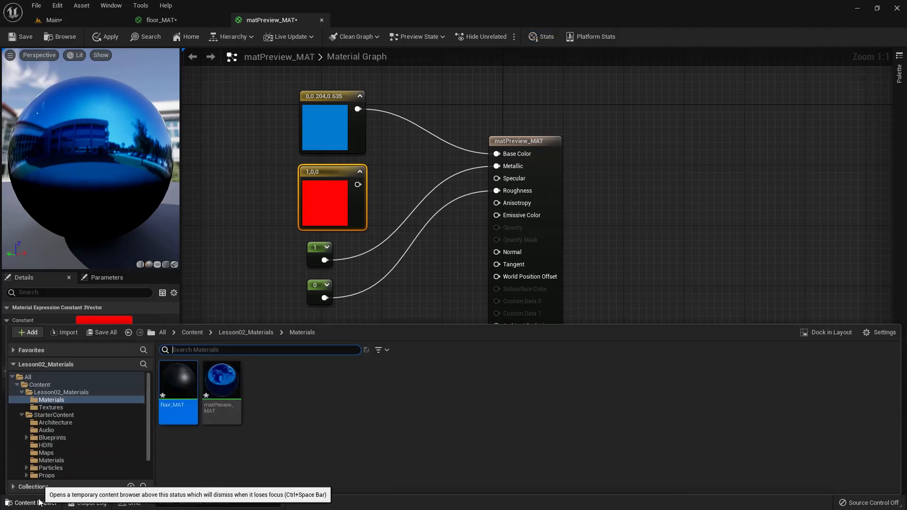
pyautogui.click(47, 408)
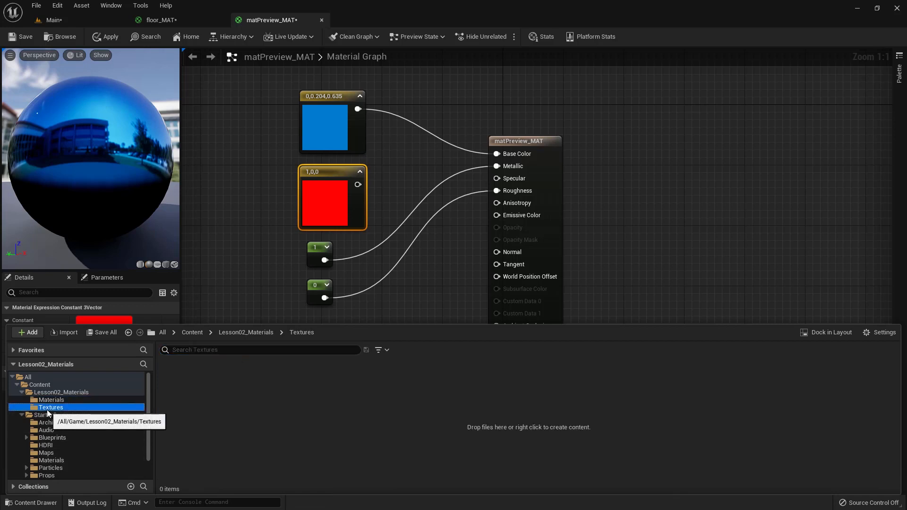
pyautogui.rightClick(219, 414)
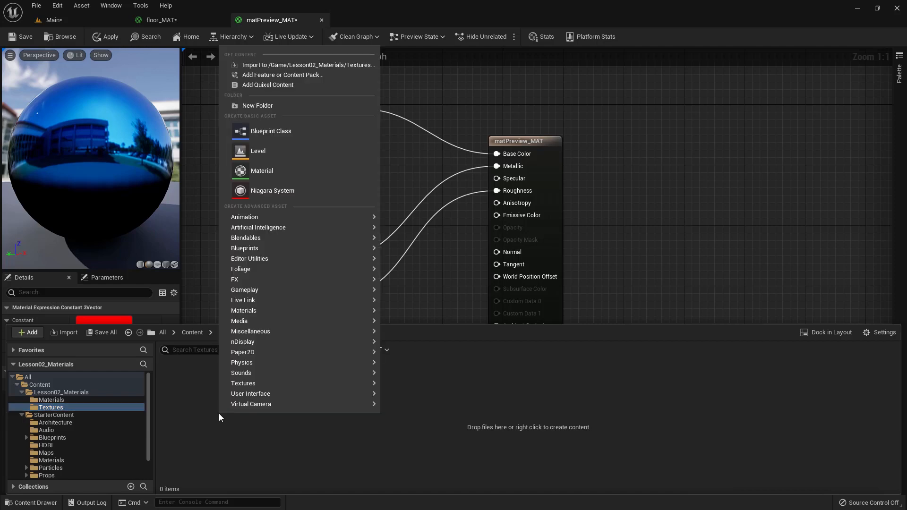
pyautogui.moveTo(253, 398)
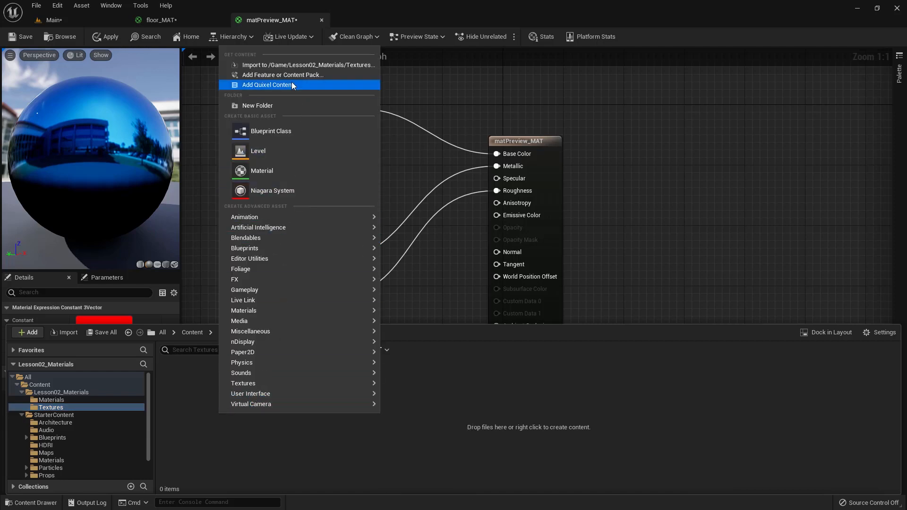
pyautogui.click(280, 66)
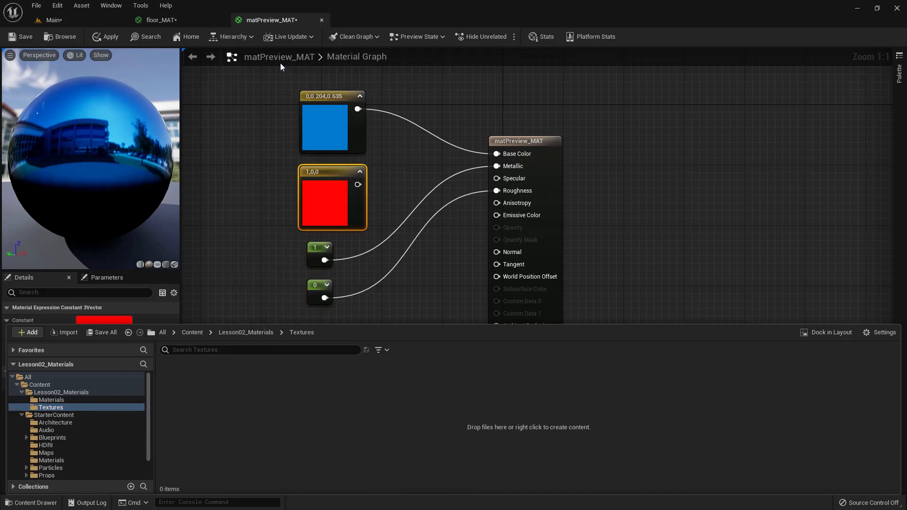
pyautogui.scroll(1, 33, 76)
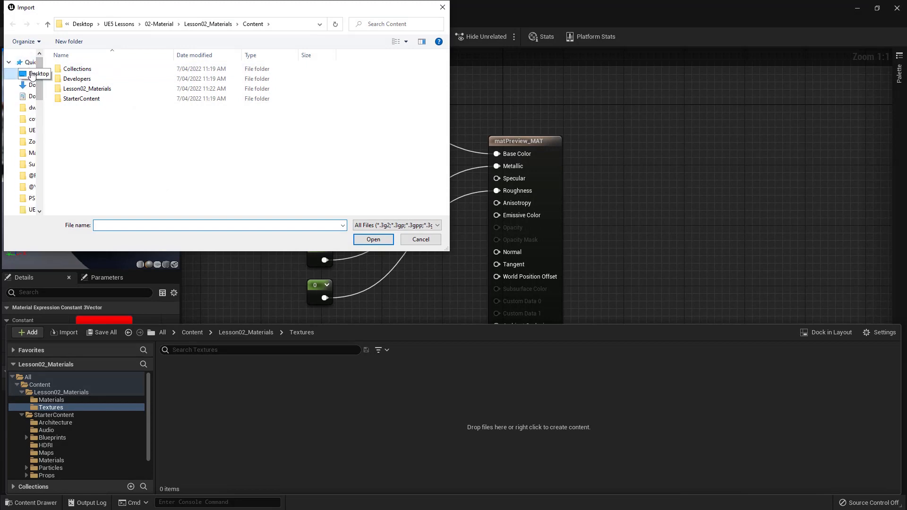
pyautogui.click(30, 65)
pyautogui.doubleClick(191, 117)
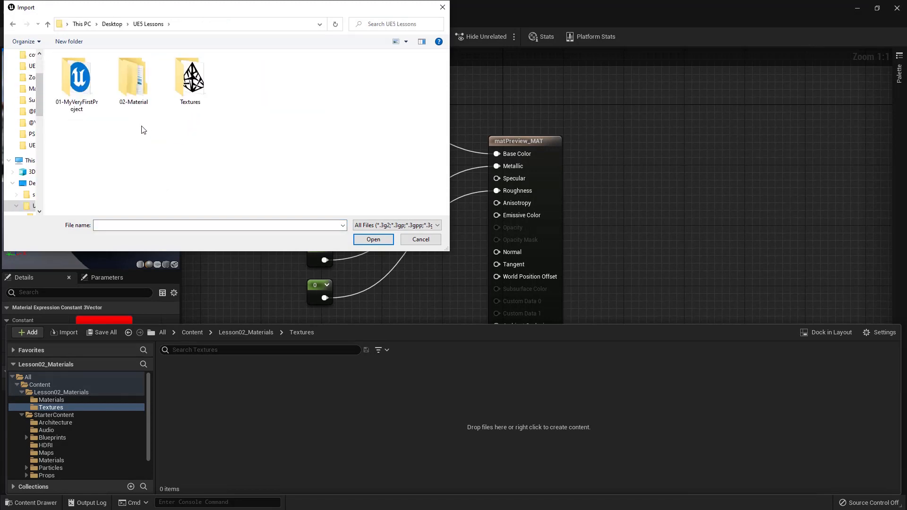
pyautogui.doubleClick(171, 77)
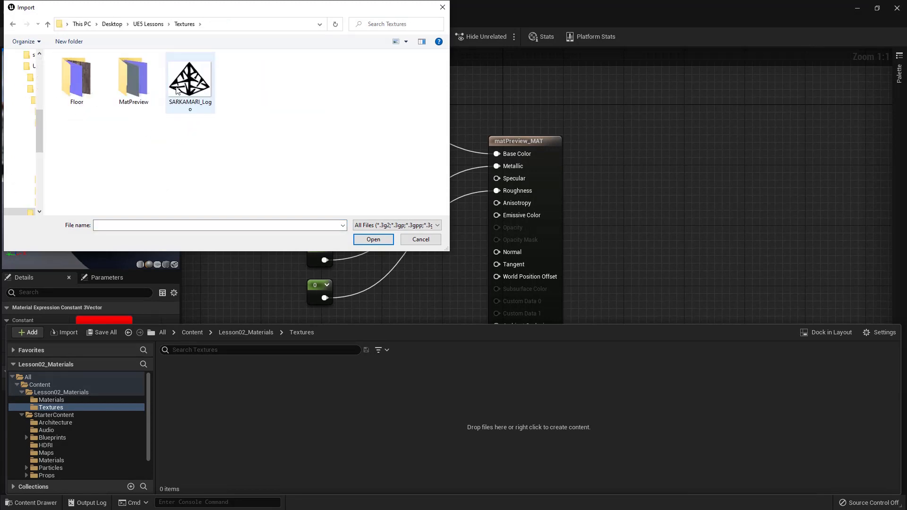
pyautogui.doubleClick(188, 95)
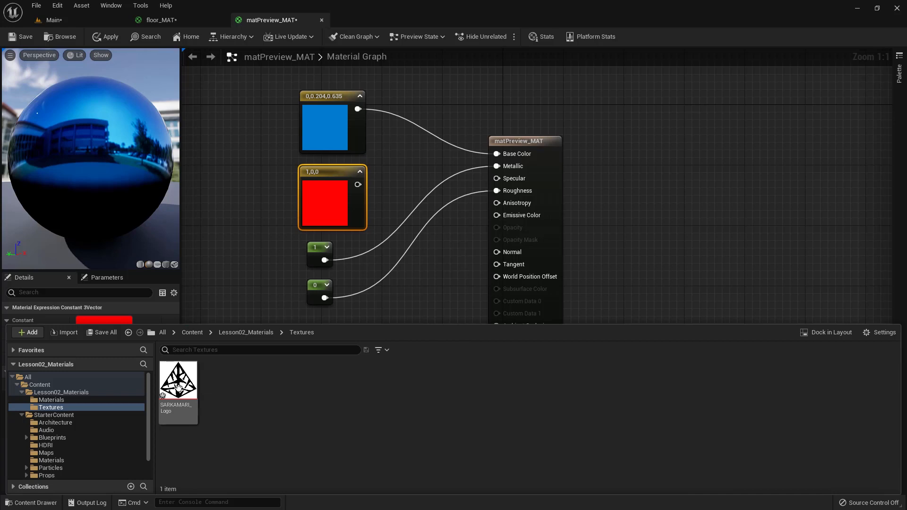
# Step: Select the SARKAMARI_Logo texture, return to the material graph, and clear the node selection
pyautogui.click(177, 387)
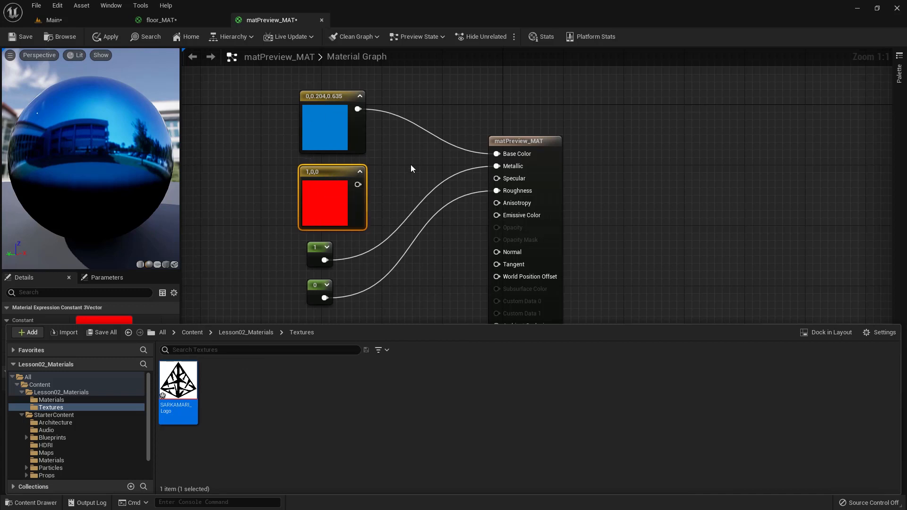
pyautogui.moveTo(335, 173); pyautogui.dragTo(332, 169)
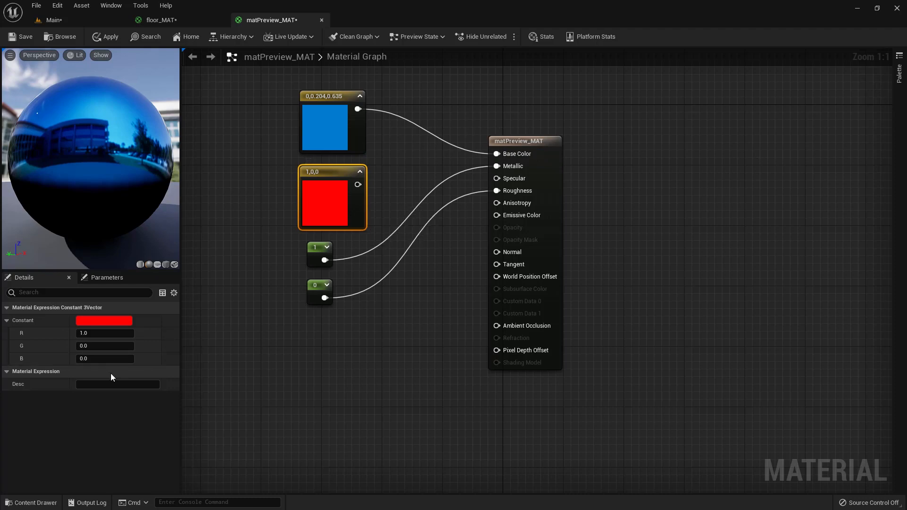
pyautogui.click(408, 172)
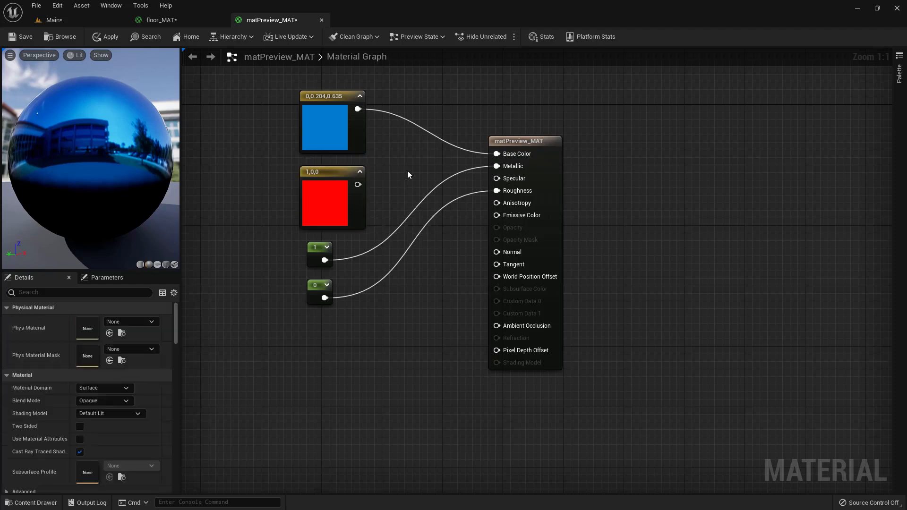
# Step: Add a LinearInterpolate node between the color nodes and the matPreview_MAT node
pyautogui.rightClick(408, 172)
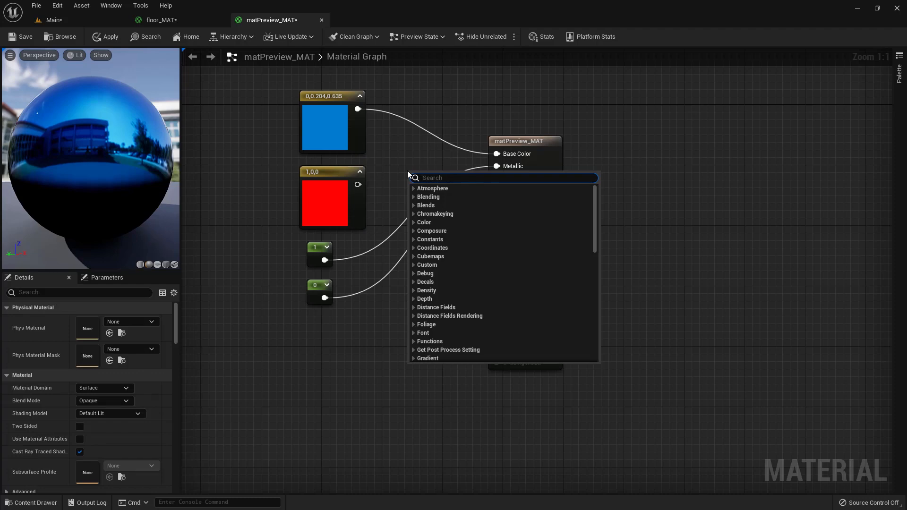
pyautogui.write('interi')
pyautogui.press('BackSpace')
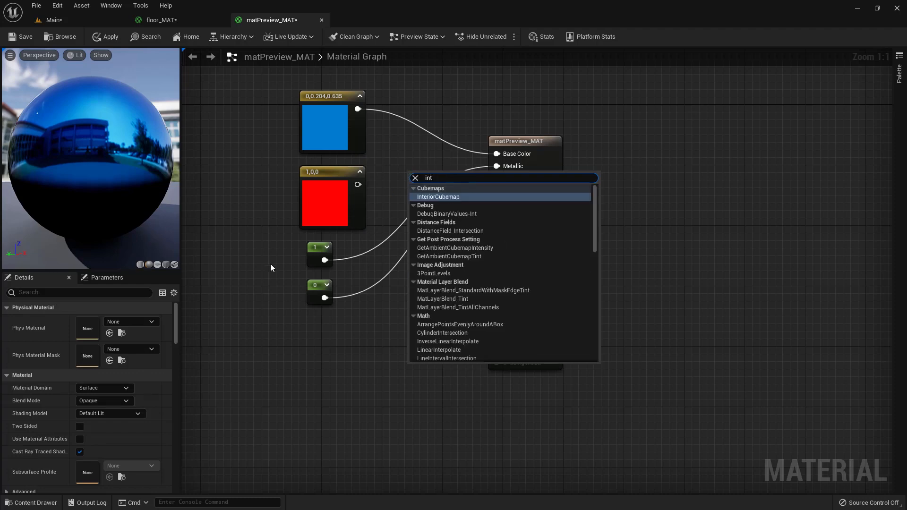
pyautogui.write('p')
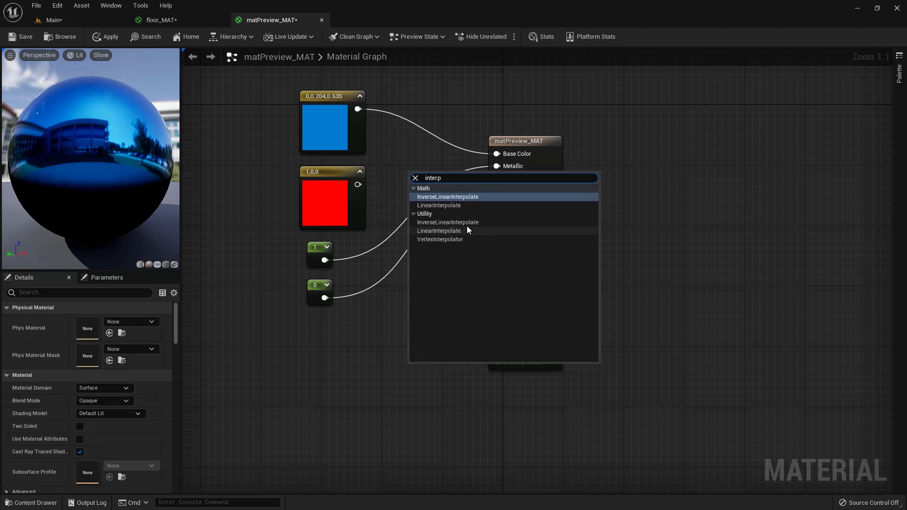
pyautogui.click(433, 208)
pyautogui.moveTo(432, 181); pyautogui.dragTo(409, 148)
# Step: Spread out the graph by moving both Constants lower and the blue and red color nodes farther from the Lerp node, leaving nothing selected
pyautogui.moveTo(320, 294); pyautogui.dragTo(320, 369)
pyautogui.moveTo(316, 251); pyautogui.dragTo(324, 327)
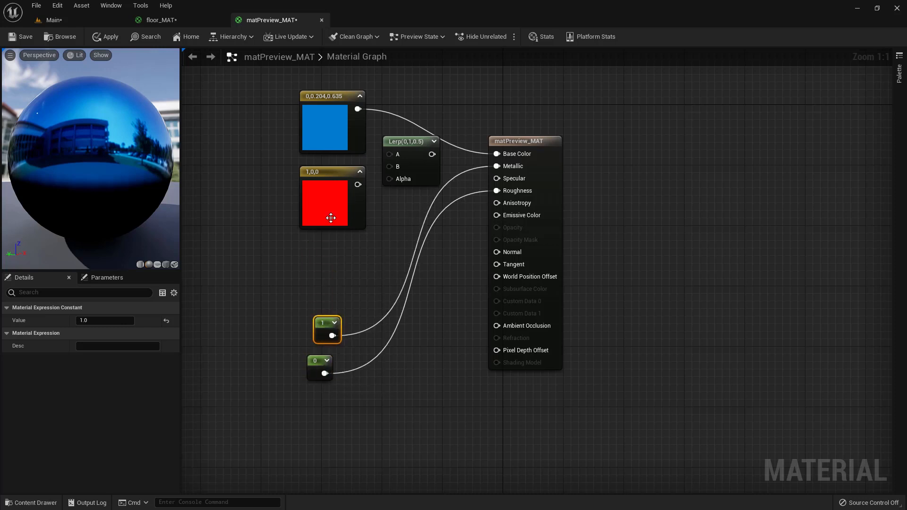
pyautogui.moveTo(328, 173); pyautogui.dragTo(283, 196)
pyautogui.moveTo(323, 98); pyautogui.dragTo(285, 114)
pyautogui.moveTo(389, 178); pyautogui.dragTo(353, 265)
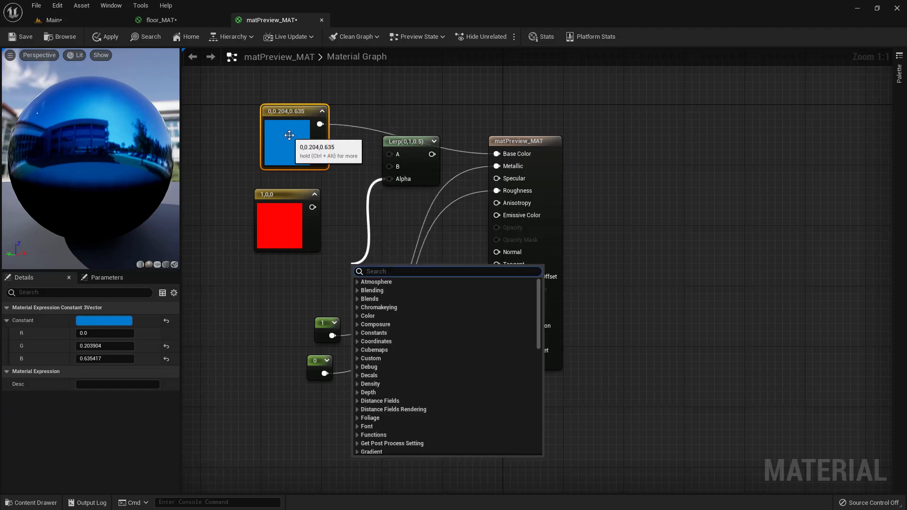
pyautogui.click(347, 182)
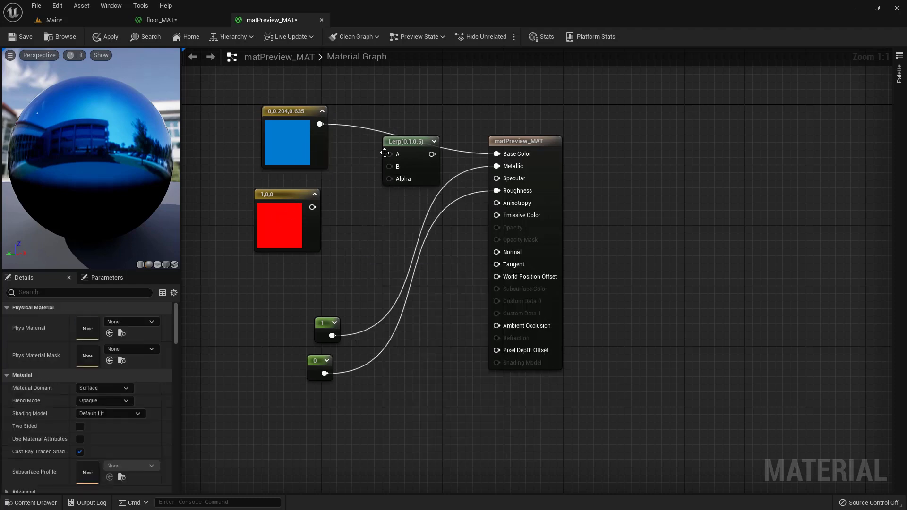
# Step: Disconnect the material's Base Color and Metallic inputs, and wire the blue color to Lerp A and the red color to Lerp B
pyautogui.keyDown('alt'); pyautogui.click(481, 155); pyautogui.keyUp('alt')
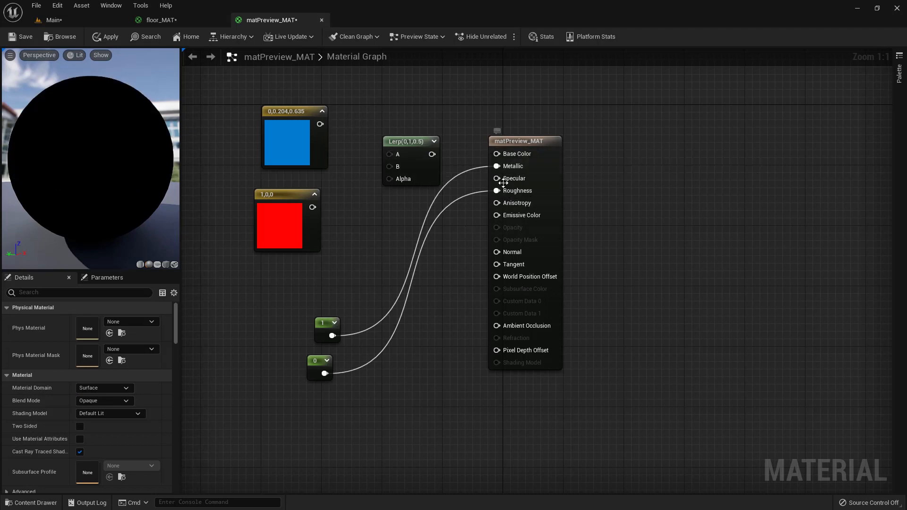
pyautogui.keyDown('alt'); pyautogui.click(497, 166); pyautogui.keyUp('alt')
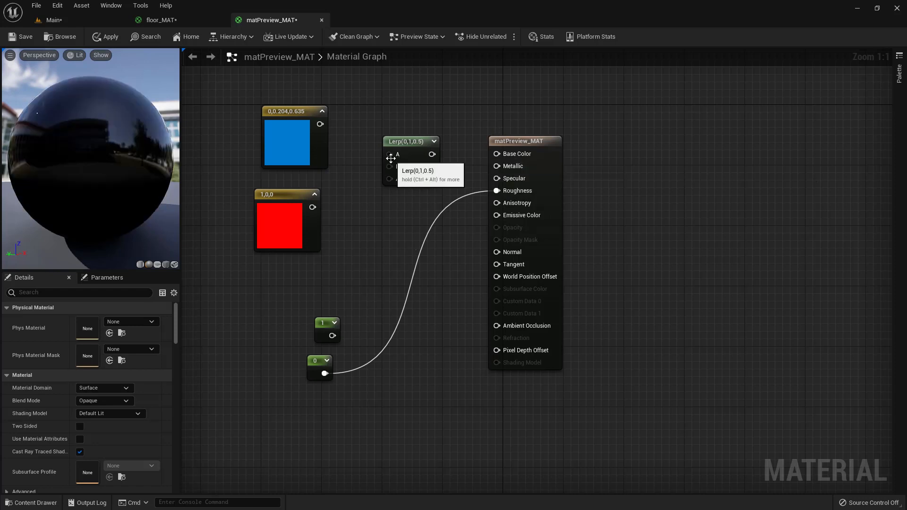
pyautogui.moveTo(390, 155); pyautogui.dragTo(320, 124)
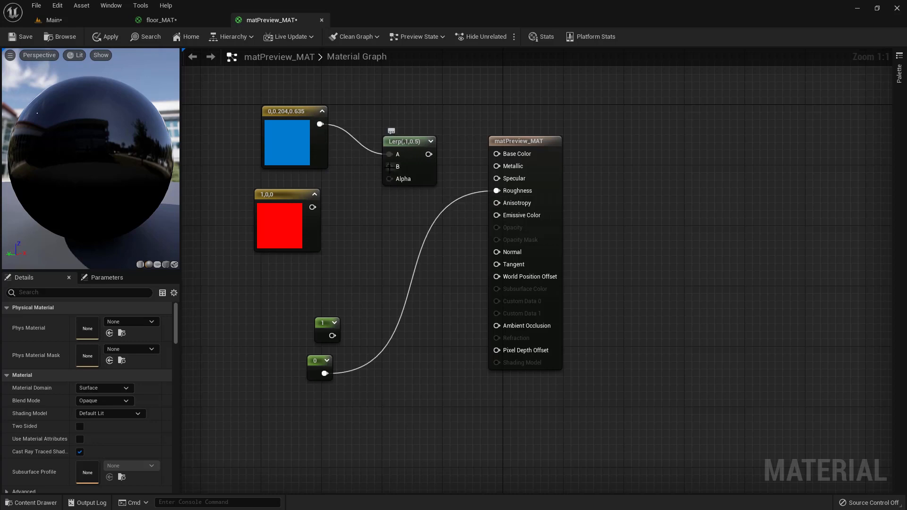
pyautogui.moveTo(389, 166); pyautogui.dragTo(313, 207)
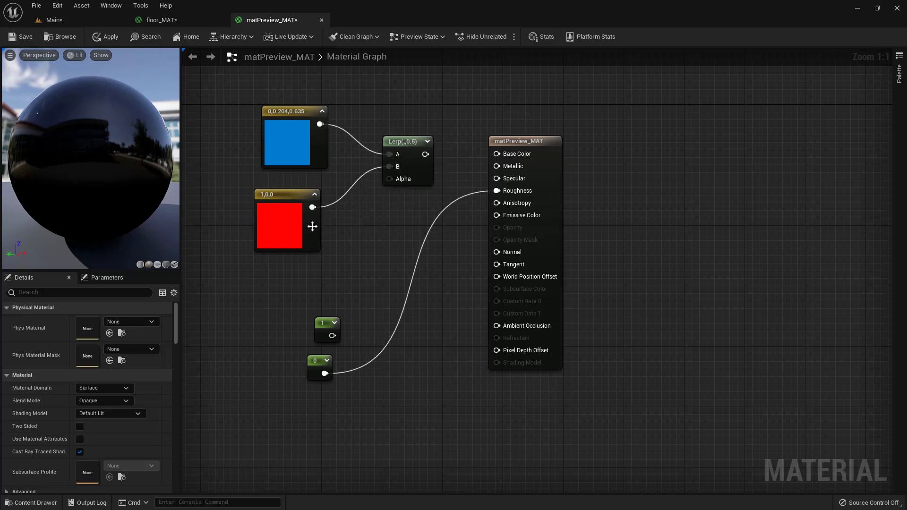
# Step: Add SARKAMARI_Logo as a Texture Sample below the red color, clear the Constants out of its way, and wire its RGB output to Lerp Alpha
pyautogui.click(31, 502)
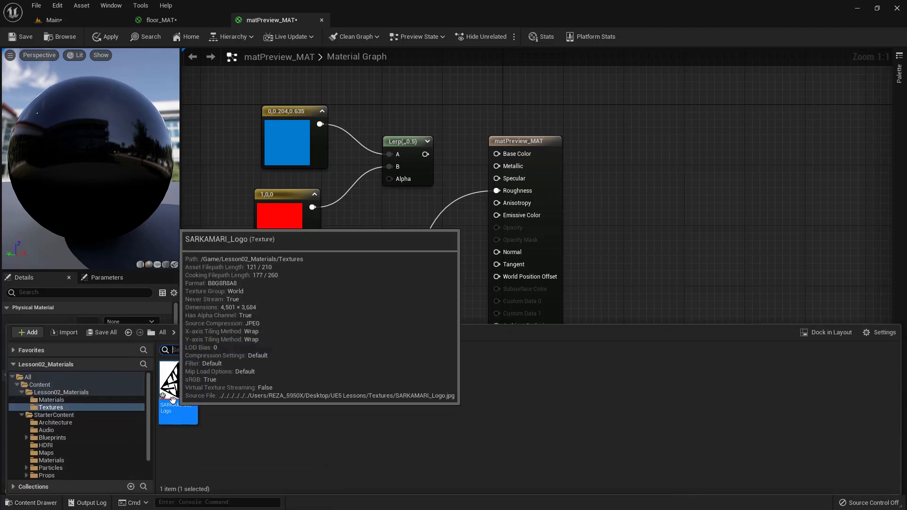
pyautogui.moveTo(178, 385); pyautogui.dragTo(236, 279)
pyautogui.moveTo(328, 330); pyautogui.dragTo(439, 445)
pyautogui.moveTo(321, 364); pyautogui.dragTo(429, 299)
pyautogui.moveTo(274, 288); pyautogui.dragTo(288, 280)
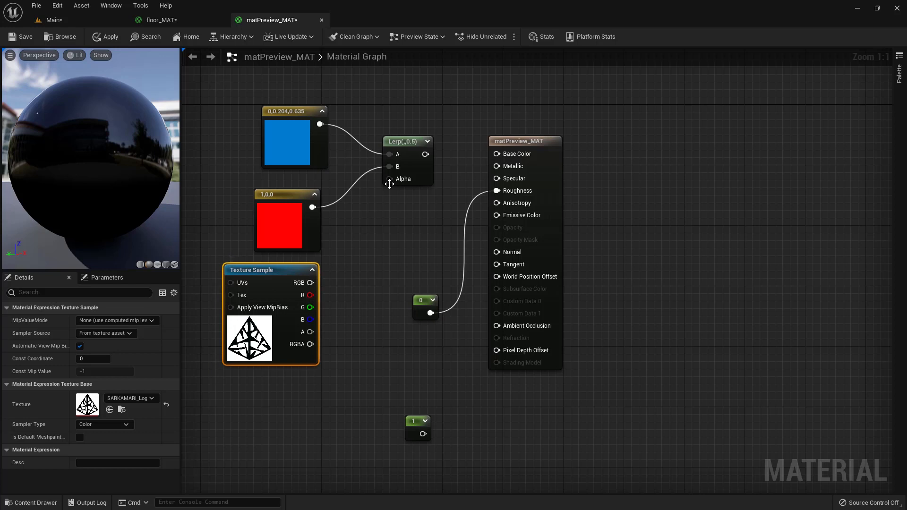
pyautogui.moveTo(388, 179); pyautogui.dragTo(312, 283)
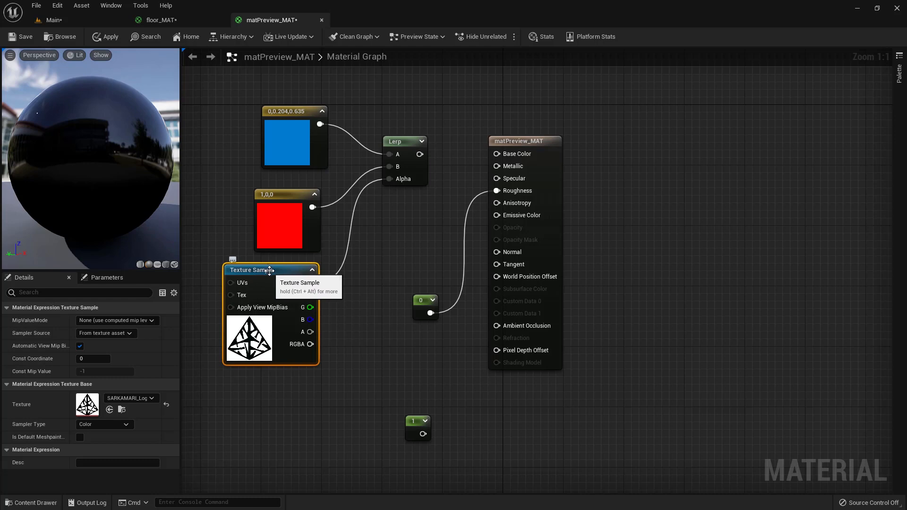
# Step: Try adding a second Texture Sample below the logo node with a StarterContent cobblestone texture, and delete that node
pyautogui.click(272, 423)
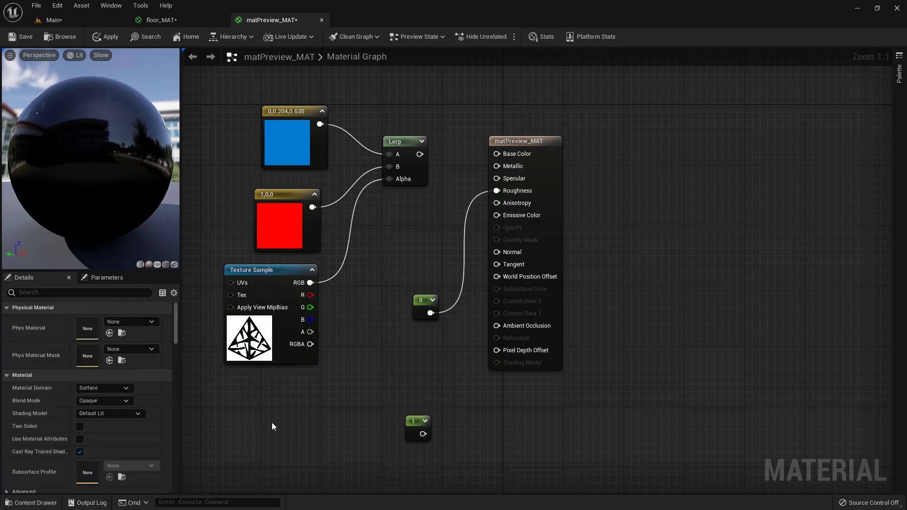
pyautogui.rightClick(272, 427)
pyautogui.write('tex')
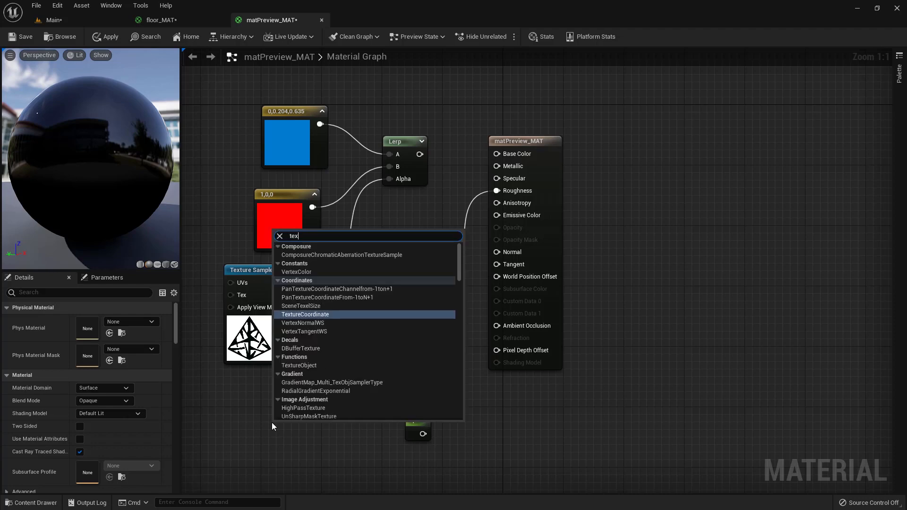
pyautogui.write('ture')
pyautogui.press('Return')
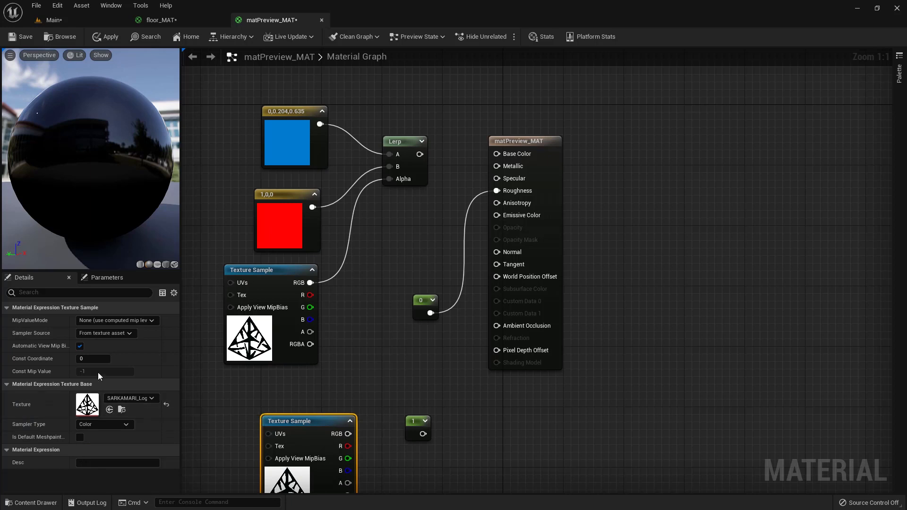
pyautogui.click(145, 399)
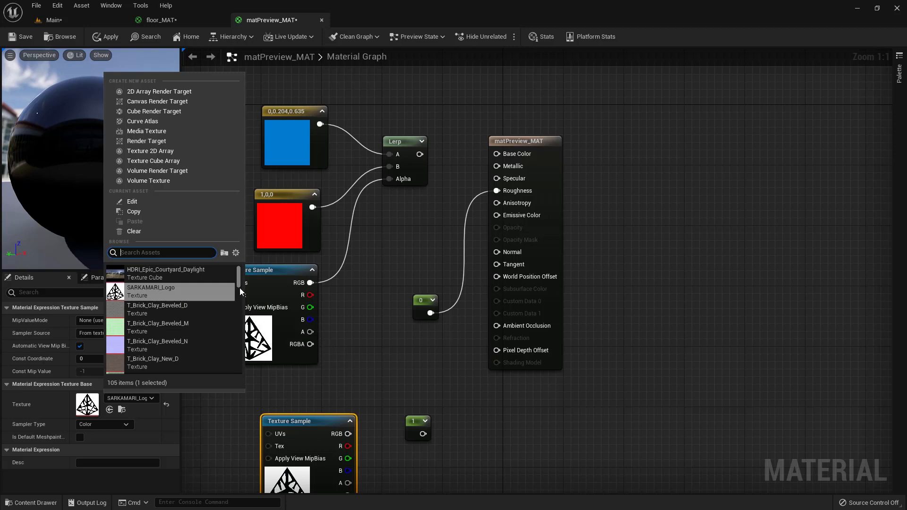
pyautogui.scroll(-8, 240, 289)
pyautogui.click(125, 335)
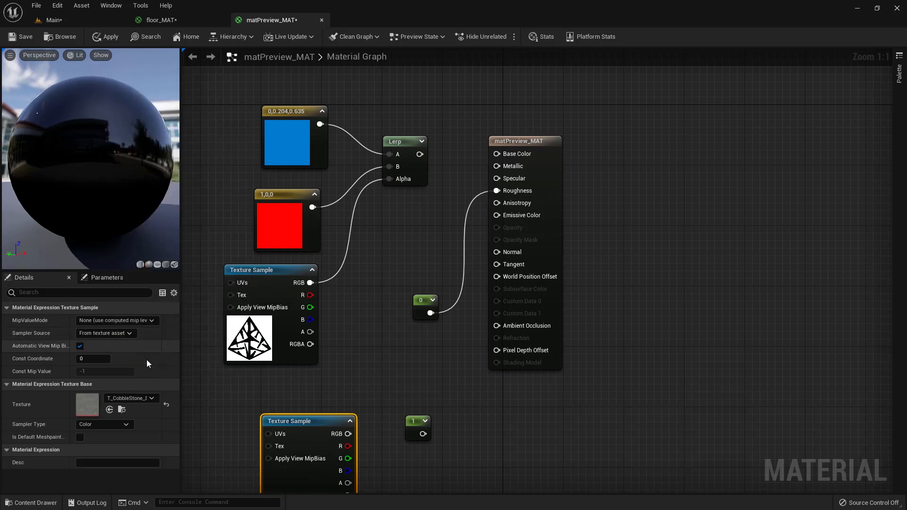
pyautogui.moveTo(304, 413); pyautogui.dragTo(265, 378)
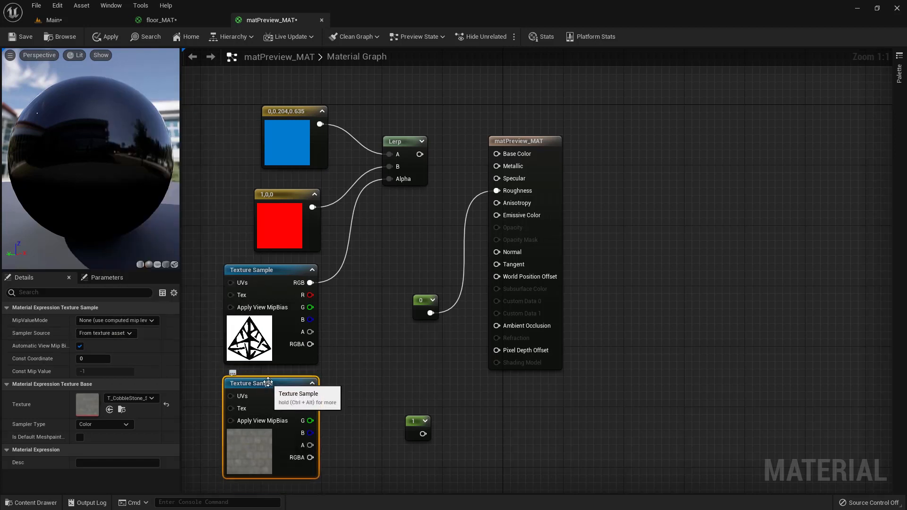
pyautogui.press('Delete')
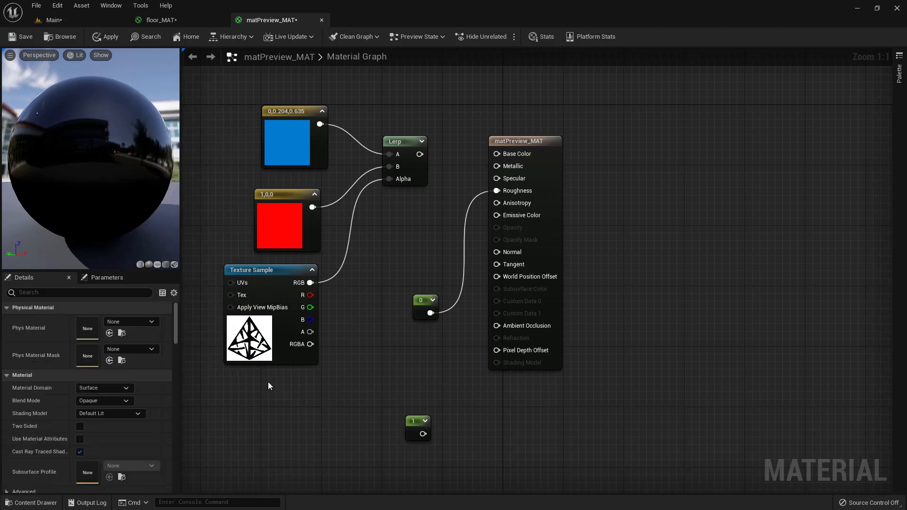
# Step: Connect the Lerp output to the material's Base Color and inspect the logo pattern on a flat-sided preview shape
pyautogui.moveTo(419, 154); pyautogui.dragTo(496, 156)
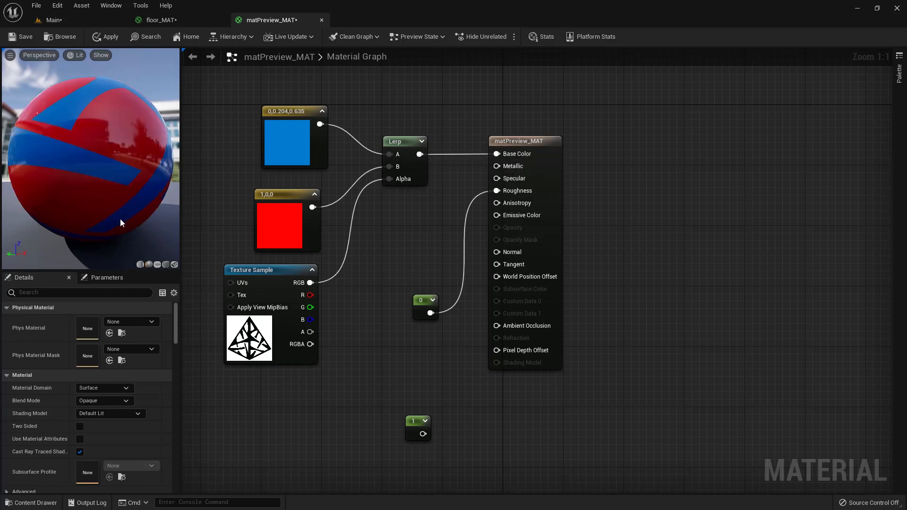
pyautogui.click(166, 264)
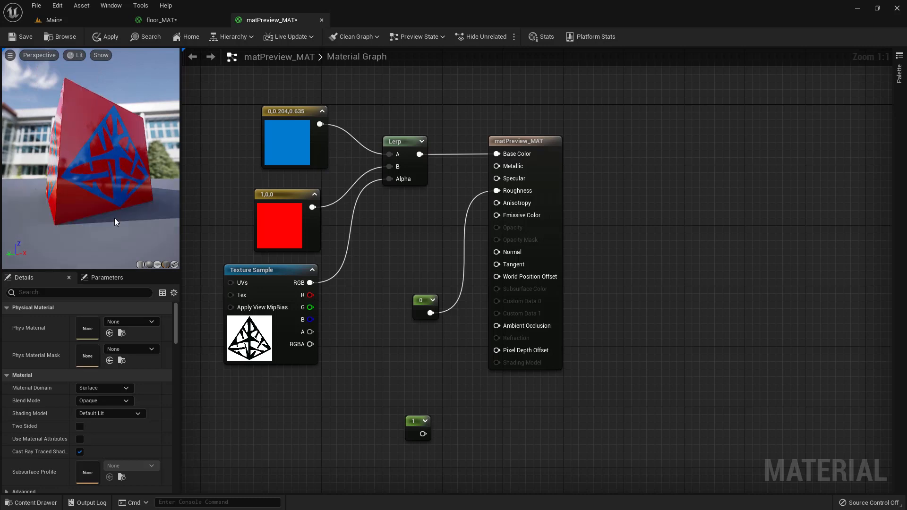
pyautogui.moveTo(114, 217); pyautogui.dragTo(143, 220)
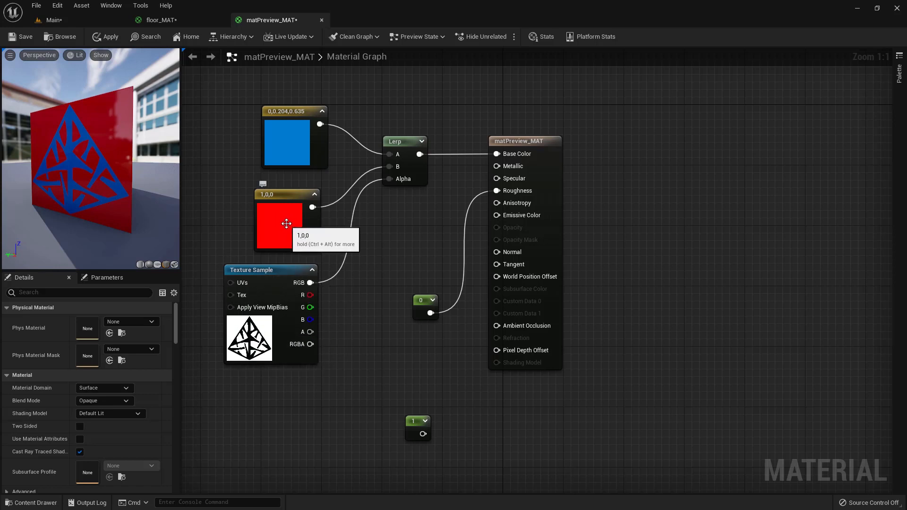
# Step: Align the red color node directly under the blue one, shift the logo Texture Sample slightly down, and select the Lerp node
pyautogui.moveTo(269, 277); pyautogui.dragTo(271, 284)
pyautogui.moveTo(289, 193); pyautogui.dragTo(291, 186)
pyautogui.click(404, 141)
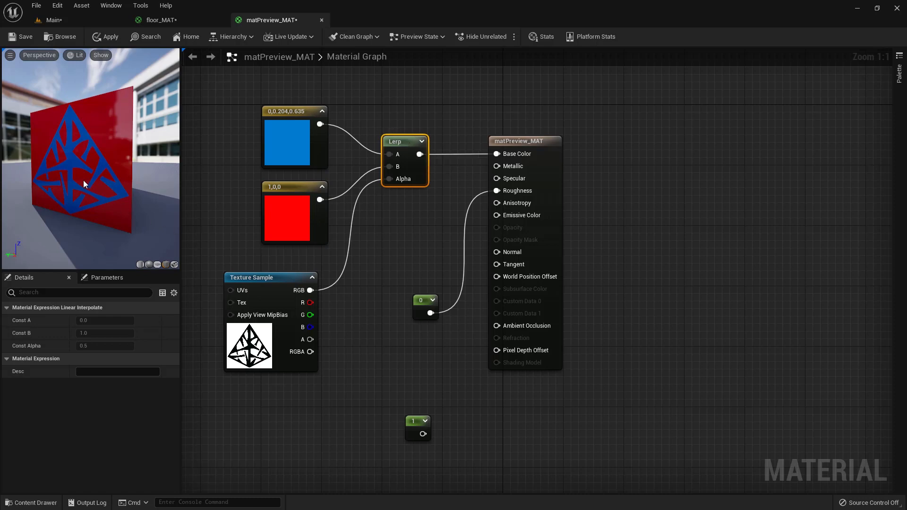
# Step: Inspect the blended logo in the preview, and disconnect the material's Base Color and Roughness inputs
pyautogui.moveTo(83, 180); pyautogui.dragTo(65, 171)
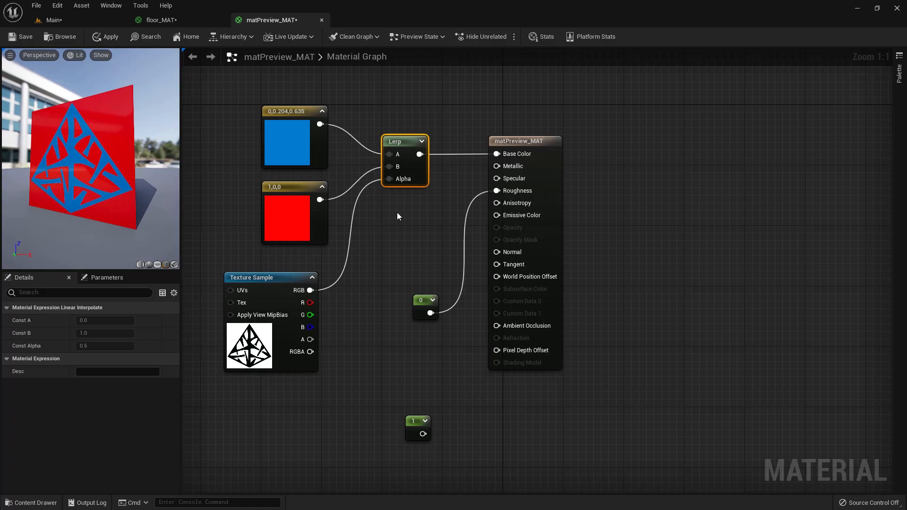
pyautogui.keyDown('alt'); pyautogui.click(488, 155); pyautogui.keyUp('alt')
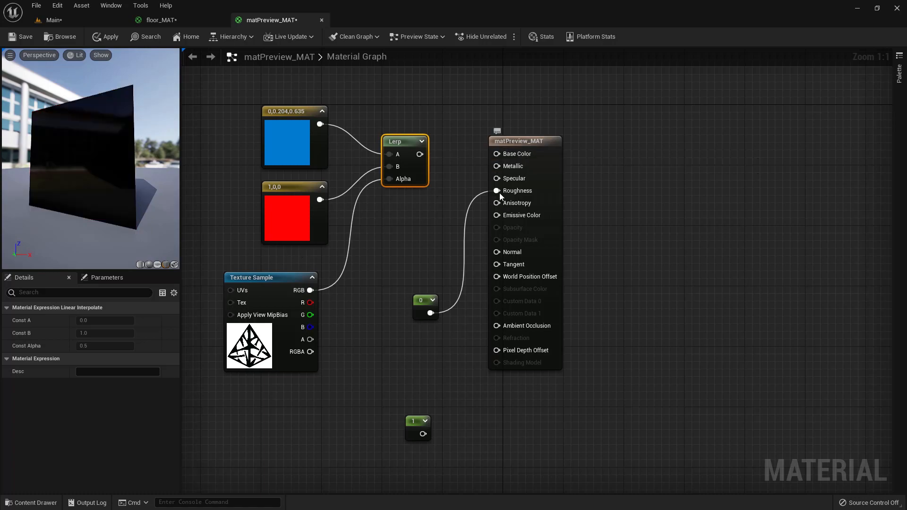
pyautogui.keyDown('alt'); pyautogui.click(497, 190); pyautogui.keyUp('alt')
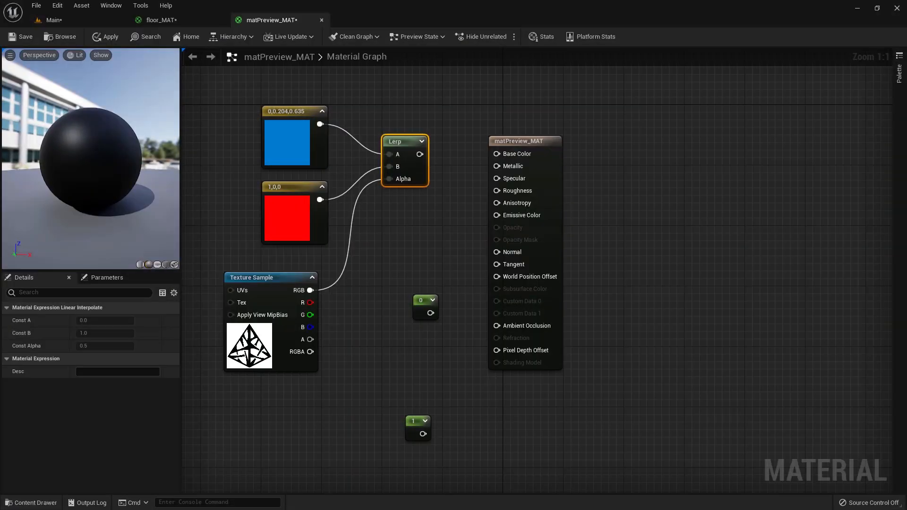
# Step: Check the StarterContent textures, and import the three WoodPlanksWorn31 images (COL_VAR1, NRM, REFL) from the UE5 Lessons/Textures/Floor folder into Lesson02_Materials/Textures
pyautogui.click(32, 503)
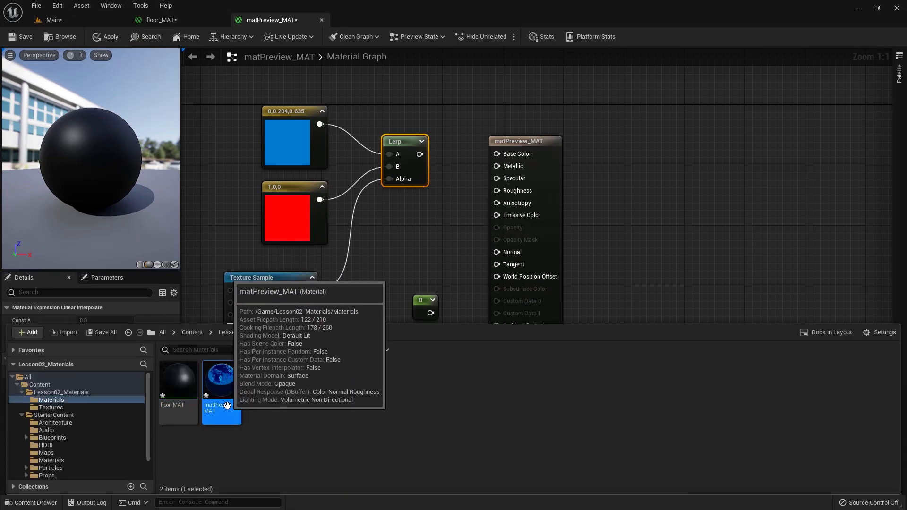
pyautogui.click(49, 407)
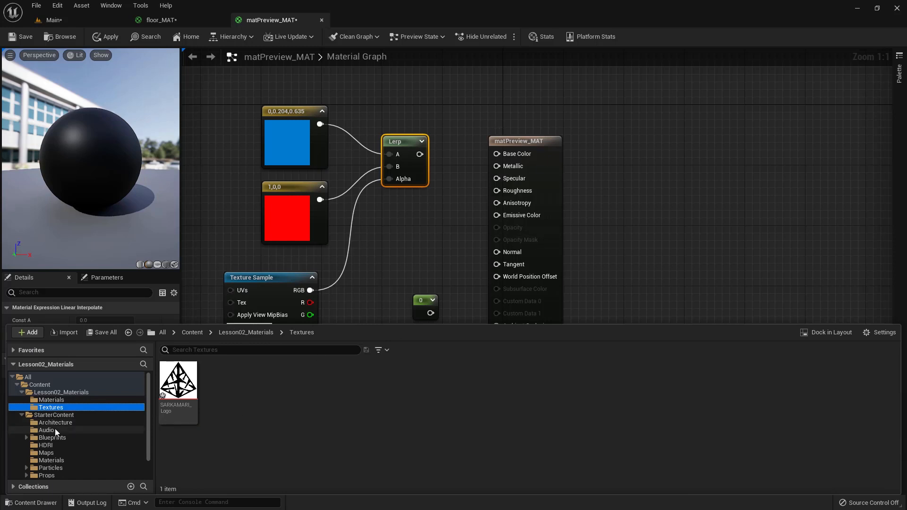
pyautogui.scroll(-1, 56, 432)
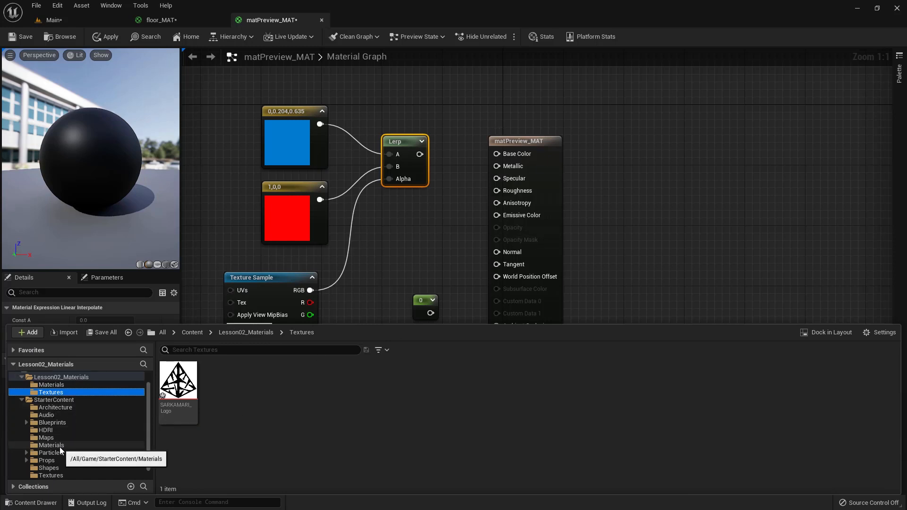
pyautogui.click(54, 475)
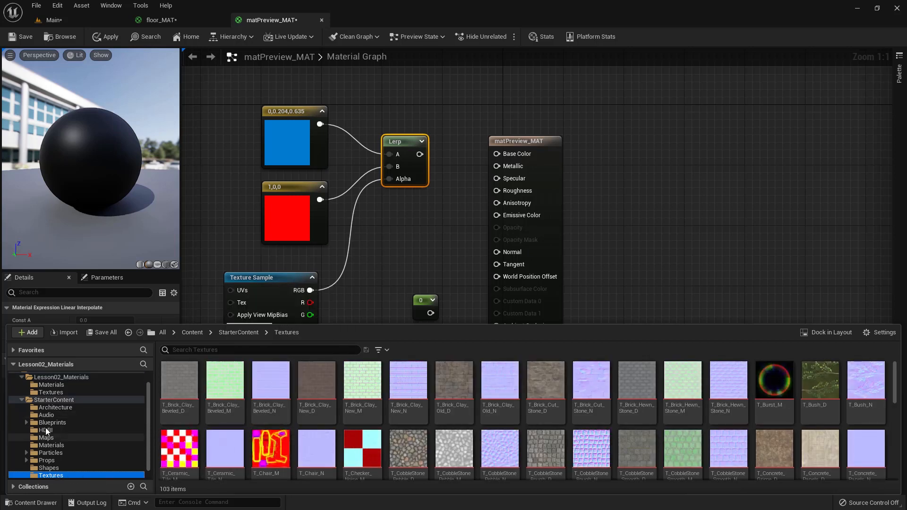
pyautogui.click(53, 400)
pyautogui.click(51, 393)
pyautogui.rightClick(253, 410)
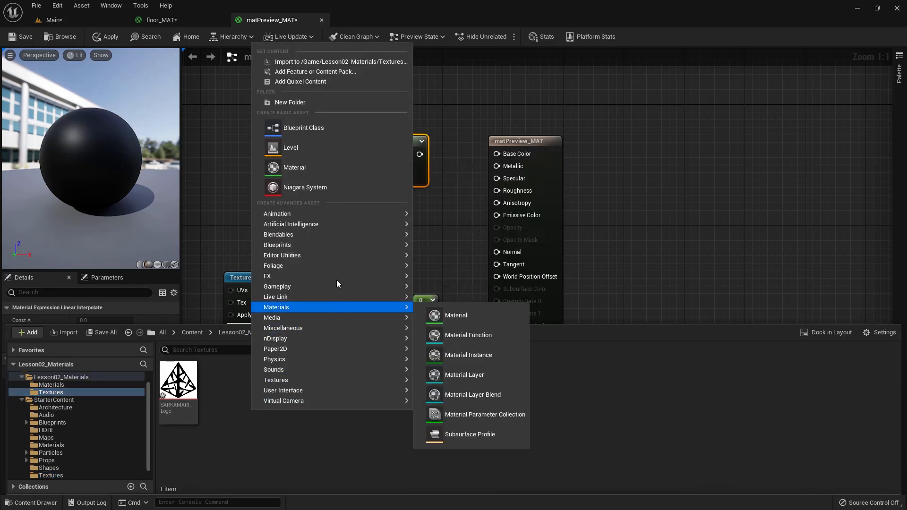
pyautogui.click(304, 63)
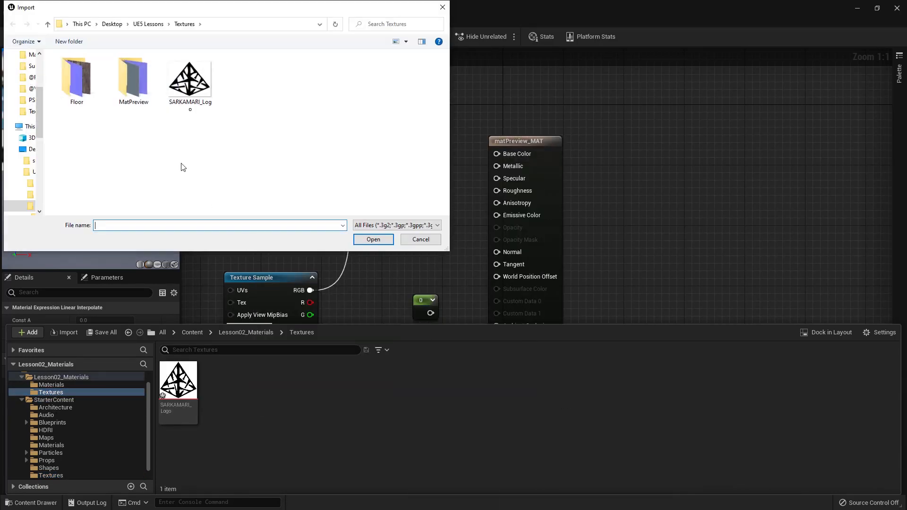
pyautogui.doubleClick(78, 95)
pyautogui.moveTo(79, 141); pyautogui.dragTo(215, 54)
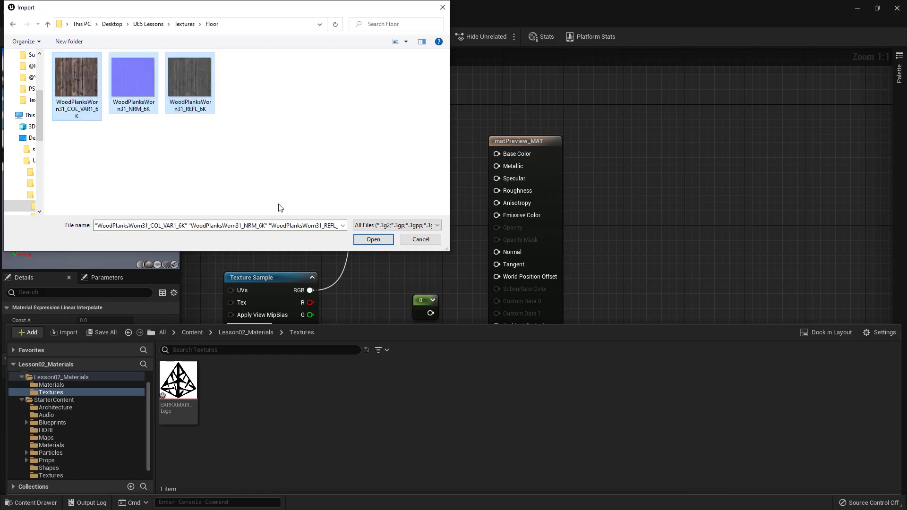
pyautogui.click(373, 239)
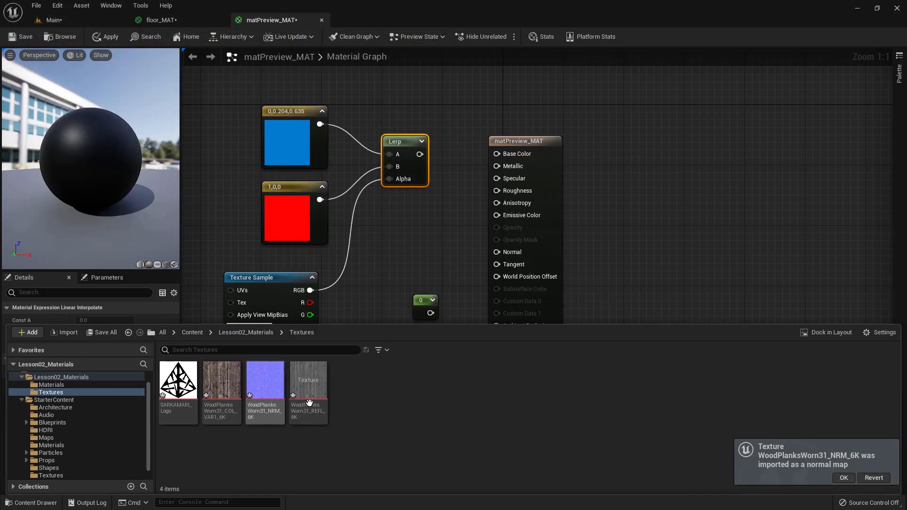
# Step: Import the four FabricCottonTwill001 images (AO, COL_VAR1, NRM, REFL) from the UE5 Lessons/Textures/MatPreview folder into Lesson02_Materials/Textures
pyautogui.rightClick(354, 410)
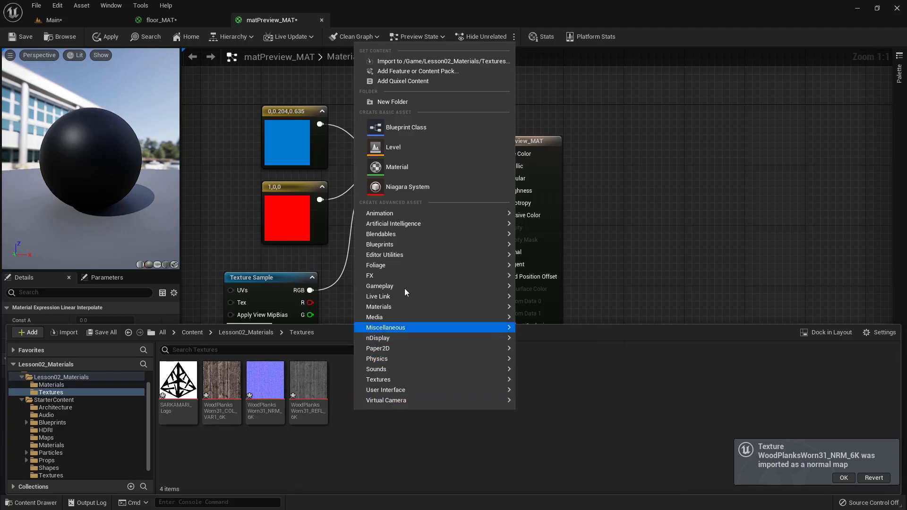
pyautogui.click(387, 62)
pyautogui.click(179, 24)
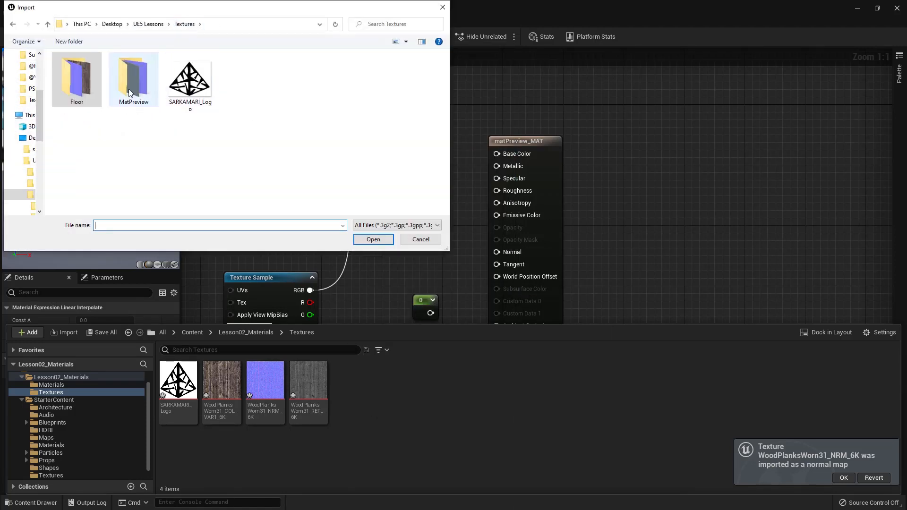
pyautogui.doubleClick(128, 85)
pyautogui.hotkey('ctrl', 'a')
pyautogui.click(373, 239)
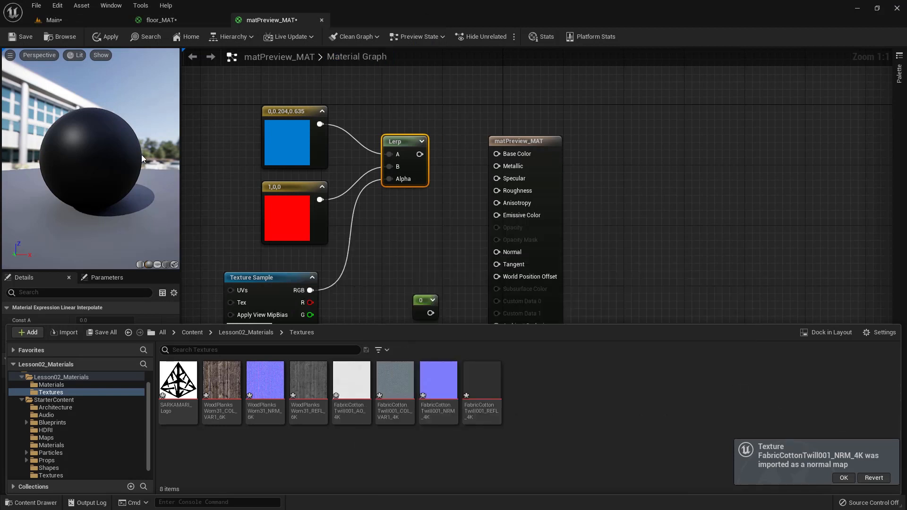
# Step: Clear the matPreview_MAT graph by deleting the logo Texture Sample, the red and blue color nodes, the Lerp, and the 0 and 1 constants
pyautogui.click(292, 279)
pyautogui.press('Delete')
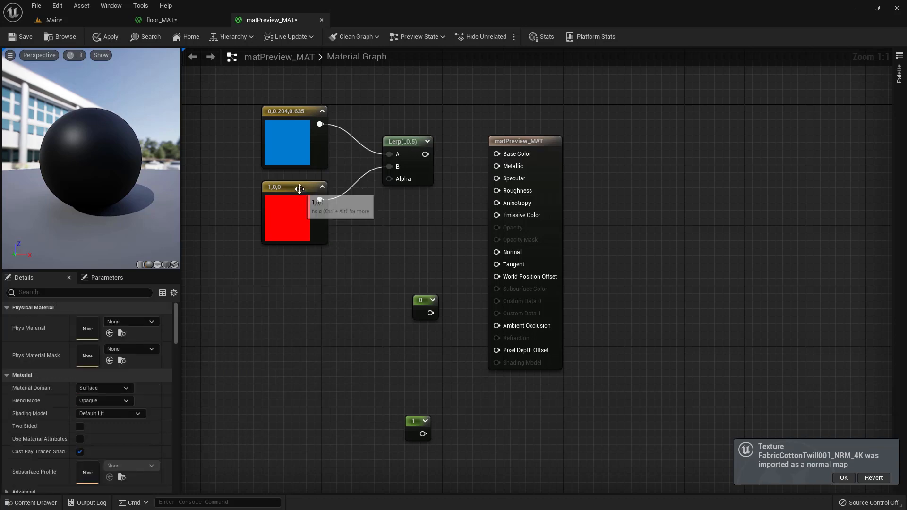
pyautogui.click(305, 188)
pyautogui.press('Delete')
pyautogui.click(294, 126)
pyautogui.press('Delete')
pyautogui.click(404, 143)
pyautogui.press('Delete')
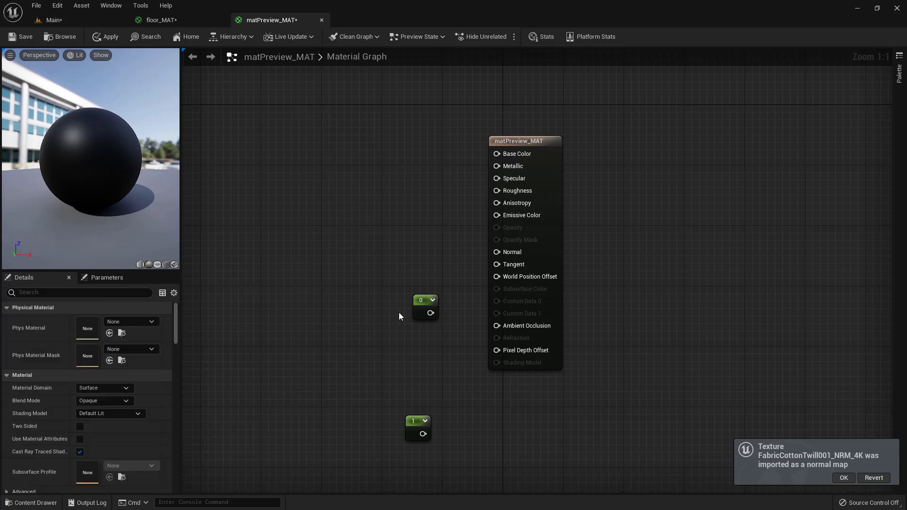
pyautogui.click(422, 310)
pyautogui.press('Delete')
pyautogui.click(417, 423)
pyautogui.press('Delete')
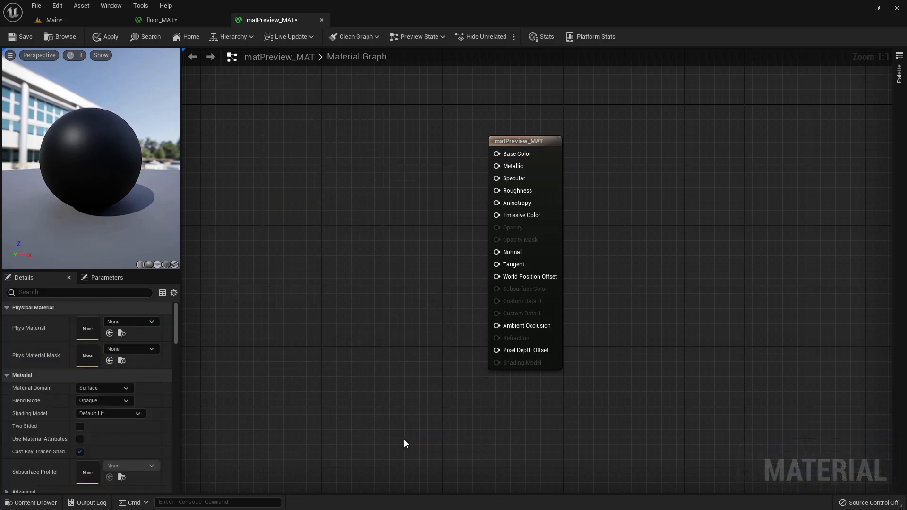
# Step: Show the imported textures in the Lesson02_Materials/Textures folder over the empty material graph
pyautogui.click(27, 503)
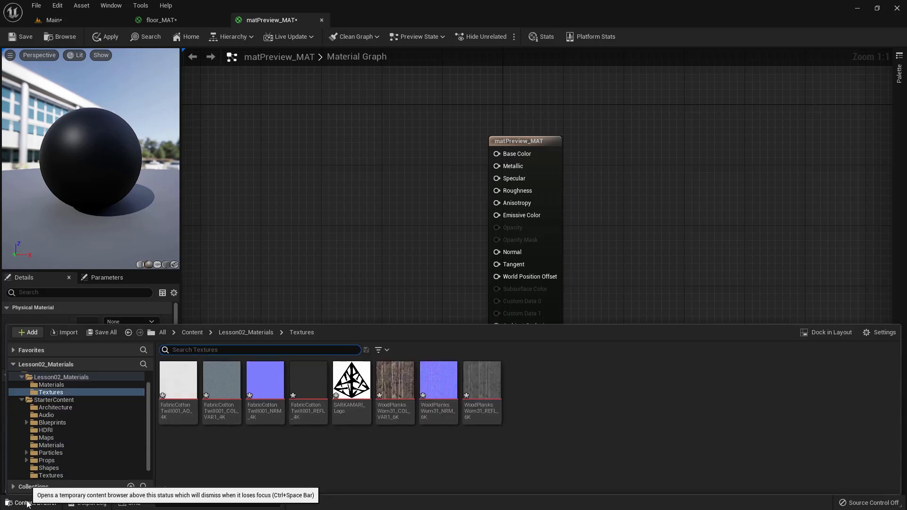
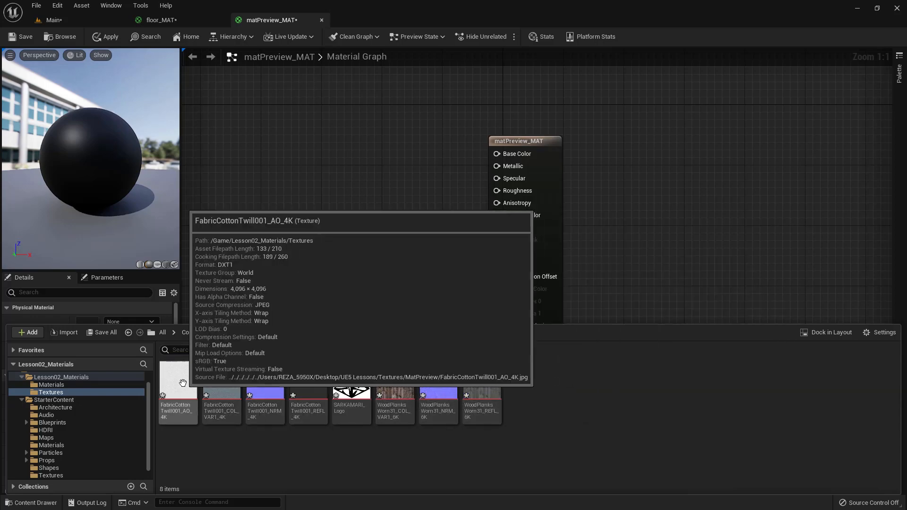
# Step: Examine the FabricCottonTwill001 reflection, color, AO and normal textures one after another in the texture editor
pyautogui.doubleClick(293, 392)
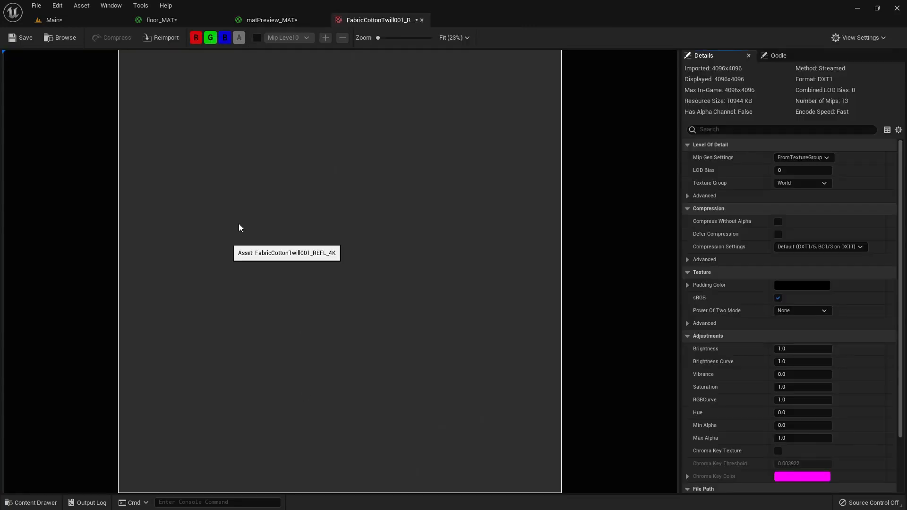
pyautogui.click(421, 20)
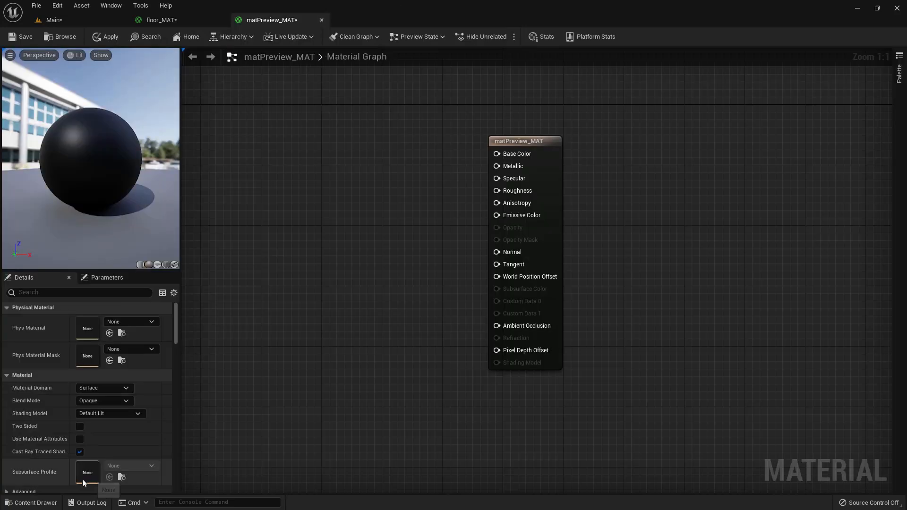
pyautogui.click(30, 502)
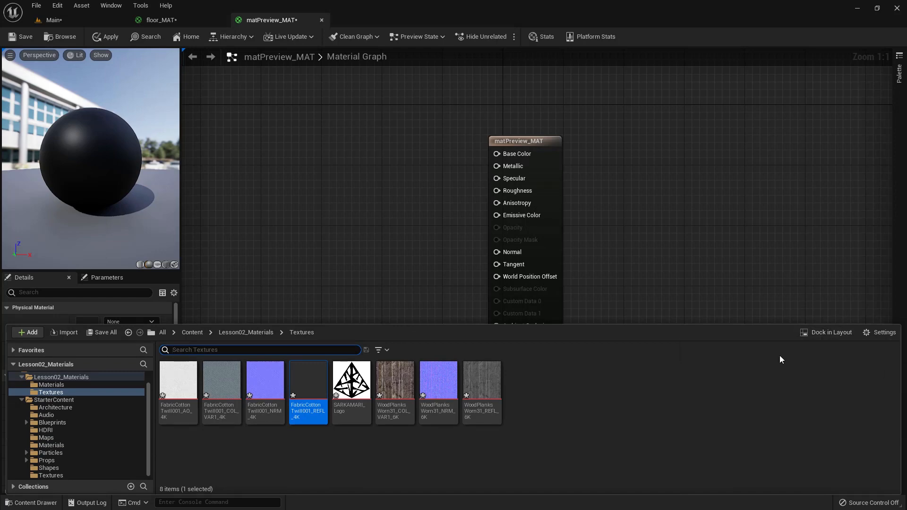
pyautogui.doubleClick(213, 387)
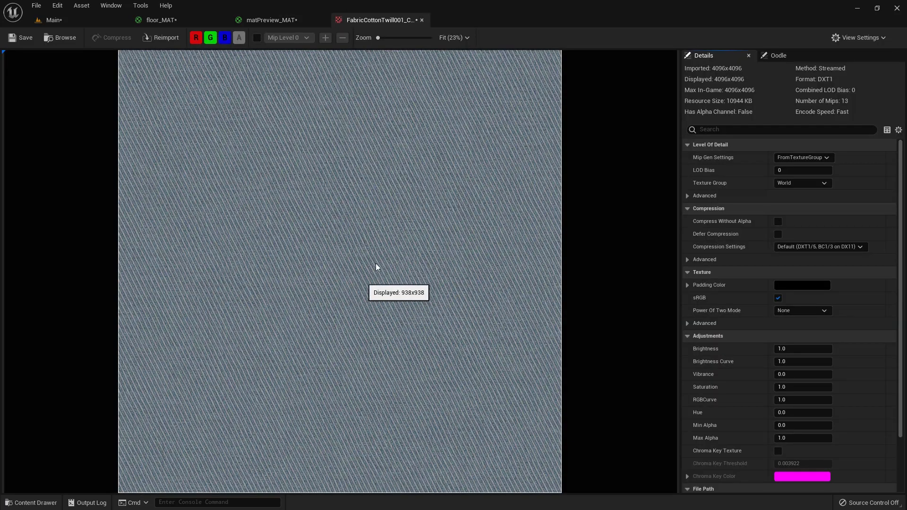
pyautogui.click(422, 20)
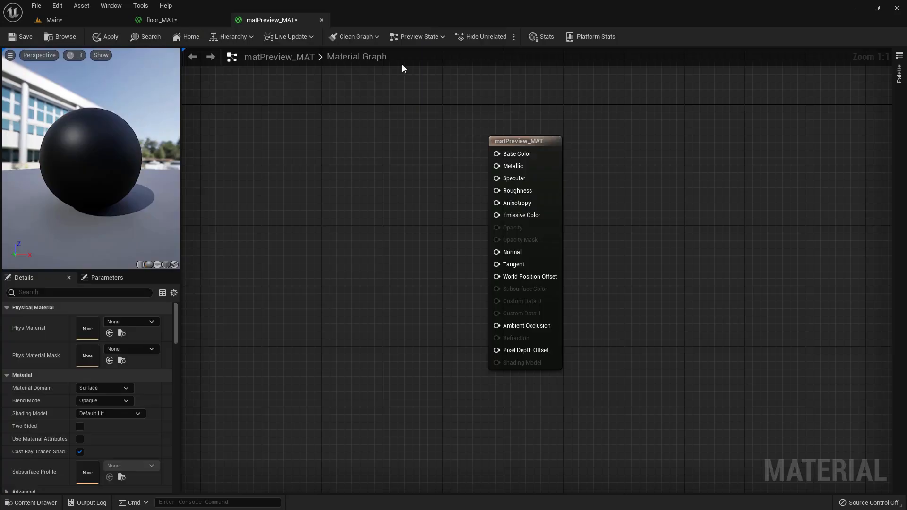
pyautogui.hotkey('ctrl', 'space')
pyautogui.doubleClick(179, 380)
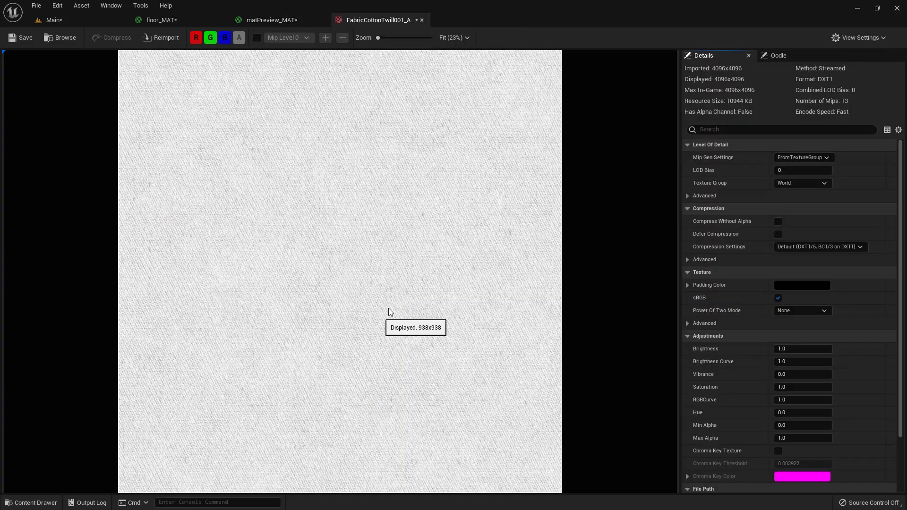
pyautogui.click(422, 20)
pyautogui.hotkey('ctrl', 'space')
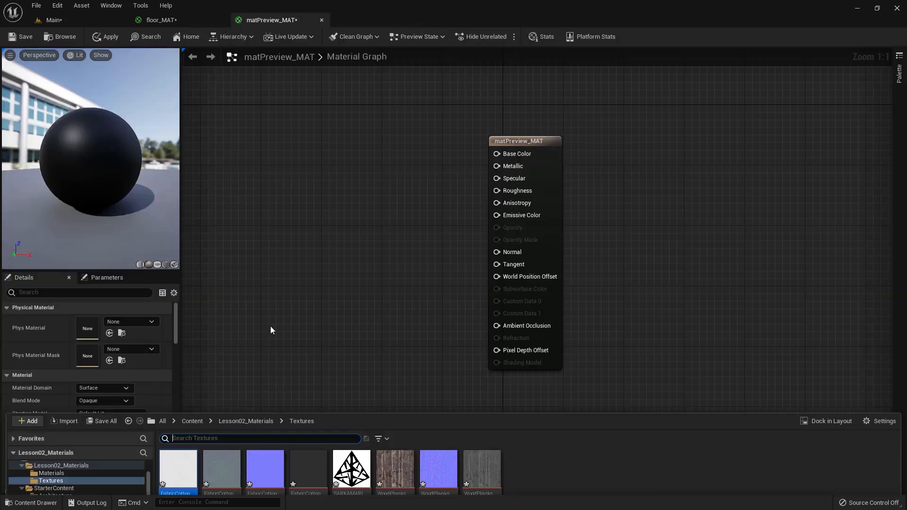
pyautogui.doubleClick(267, 395)
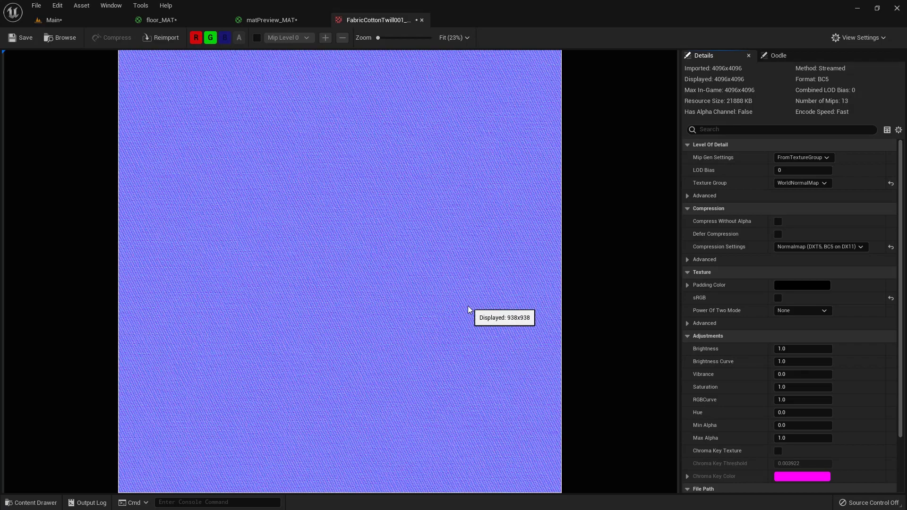
pyautogui.scroll(-1, 467, 310)
pyautogui.hotkey('ctrl', 'space')
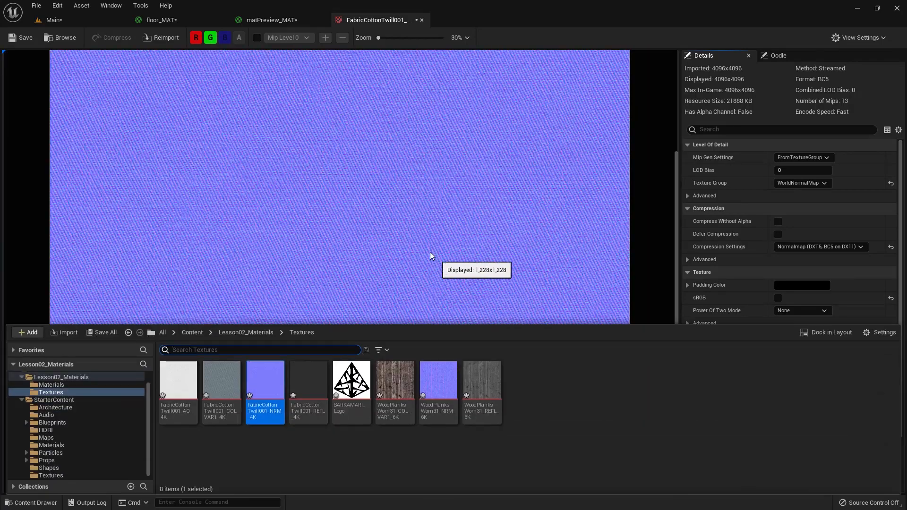
pyautogui.click(422, 20)
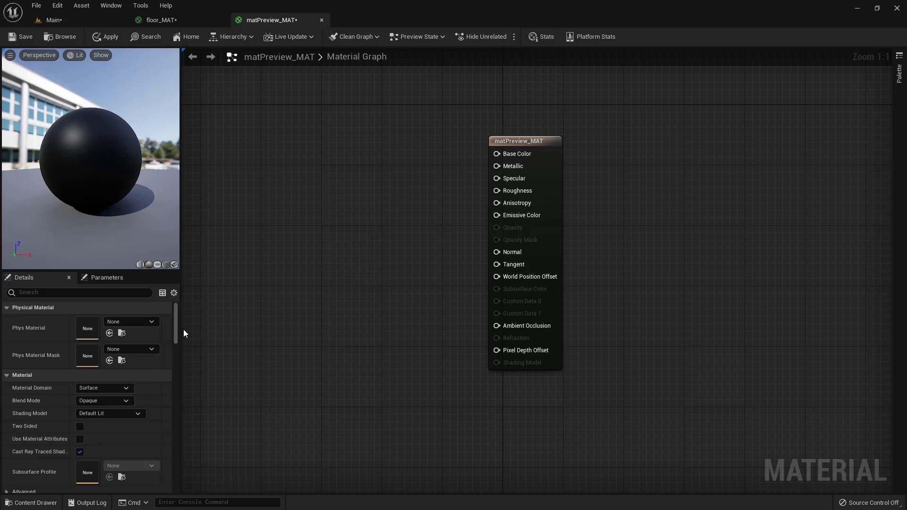
# Step: Inspect the weave detail of the FabricCottonTwill001 color and normal textures at 100% zoom
pyautogui.click(32, 502)
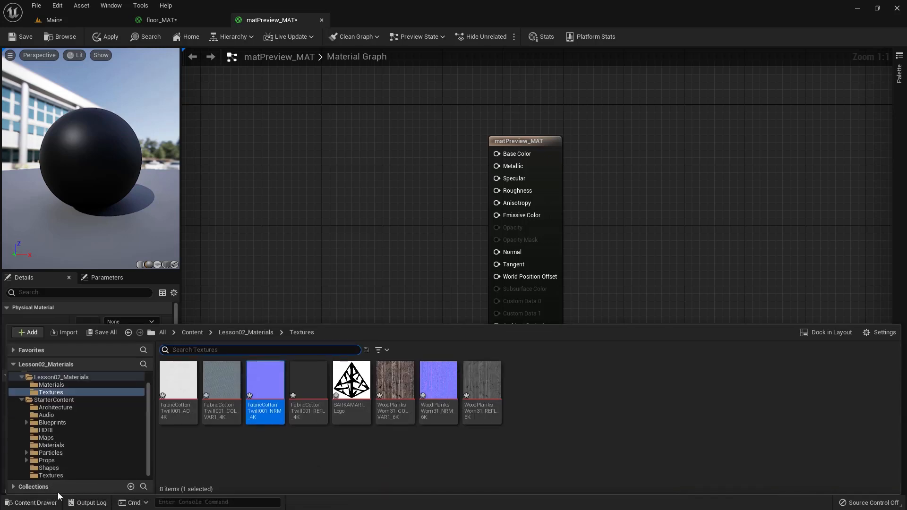
pyautogui.doubleClick(225, 387)
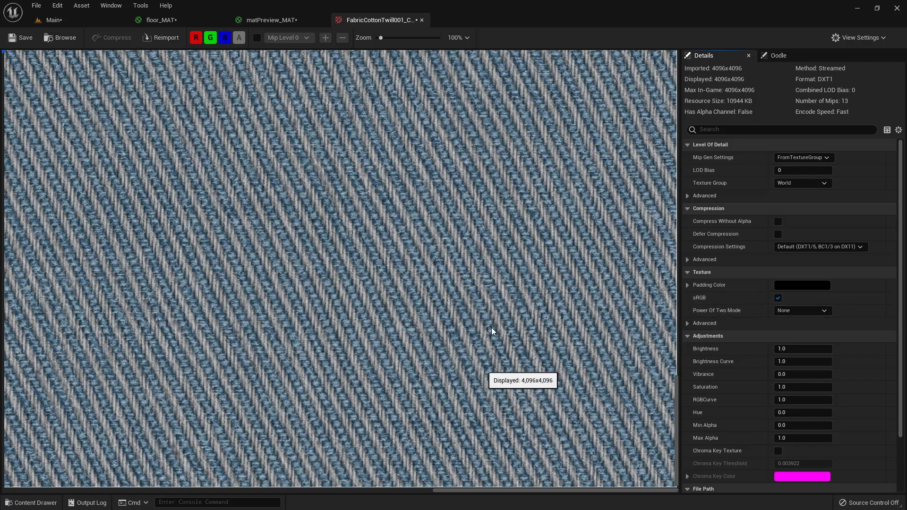
pyautogui.click(421, 20)
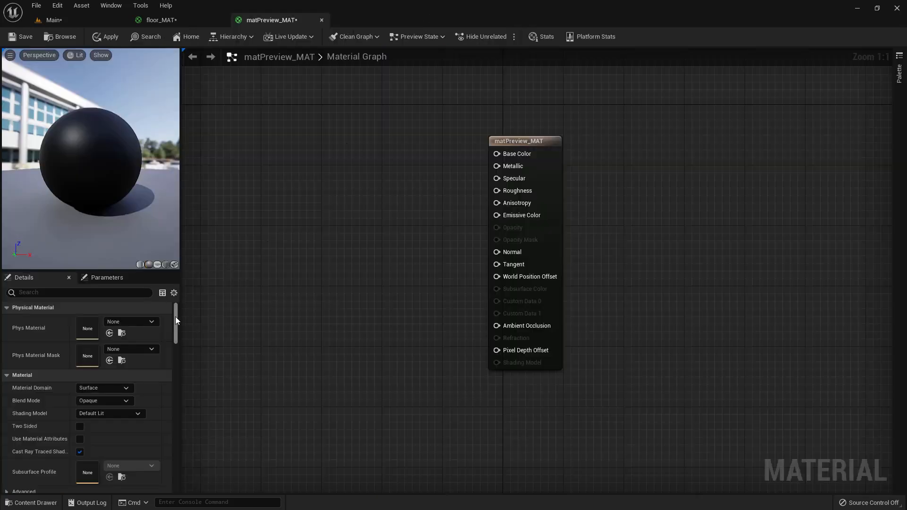
pyautogui.hotkey('ctrl', 'space')
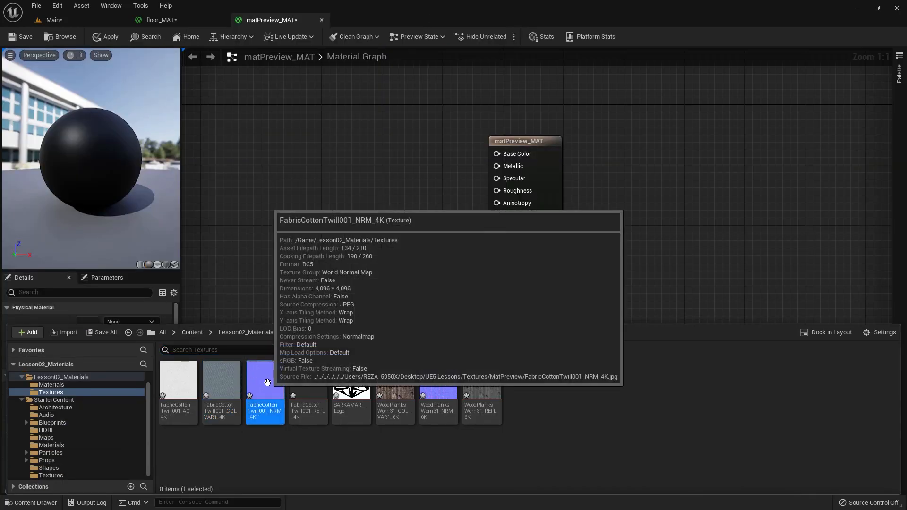
pyautogui.doubleClick(267, 383)
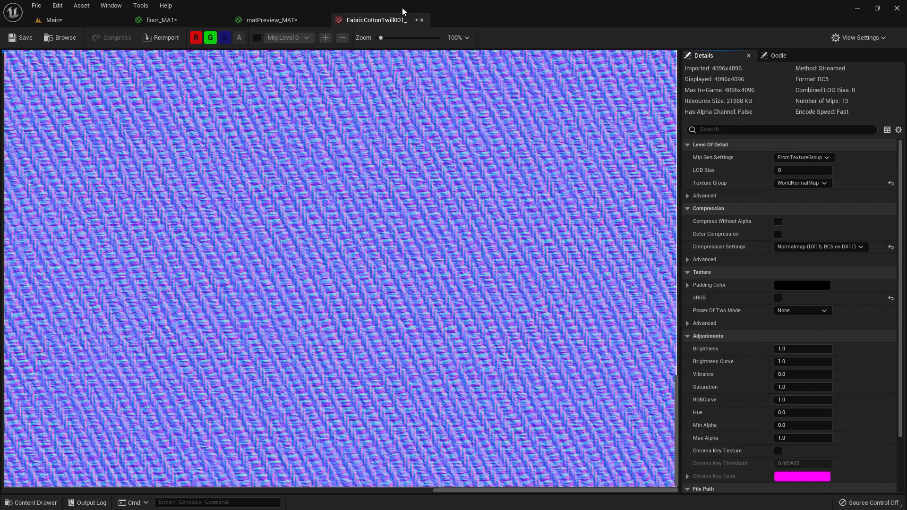
pyautogui.click(421, 20)
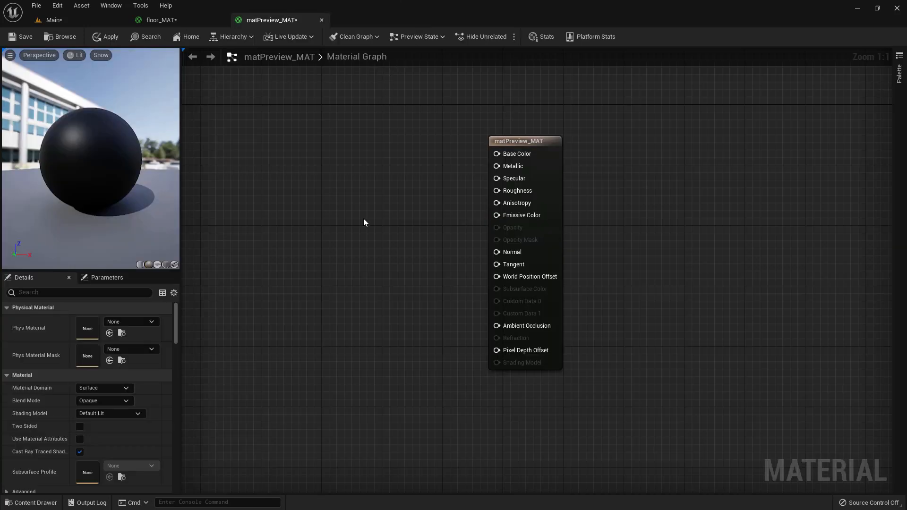
# Step: Add the FabricCottonTwill001_NRM_4K texture to the matPreview_MAT graph as a texture sample beside the material node
pyautogui.click(31, 503)
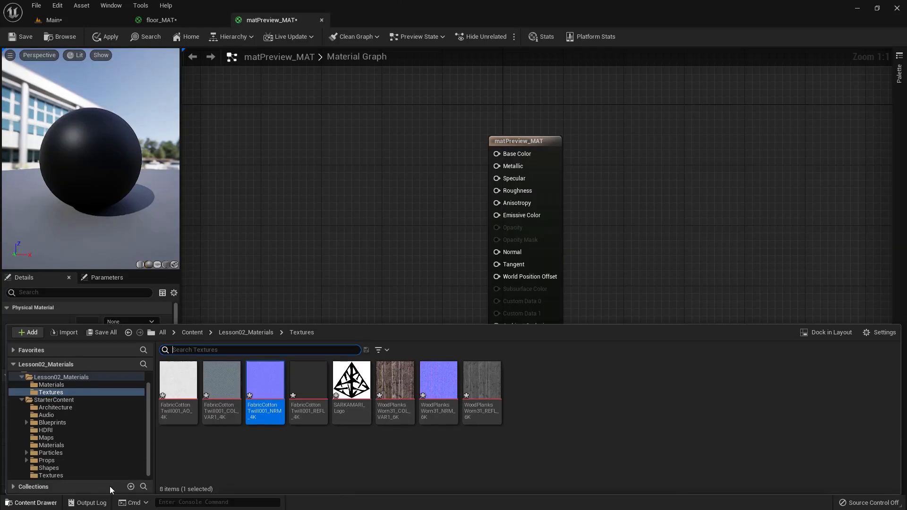
pyautogui.click(262, 406)
pyautogui.moveTo(262, 406); pyautogui.dragTo(347, 187)
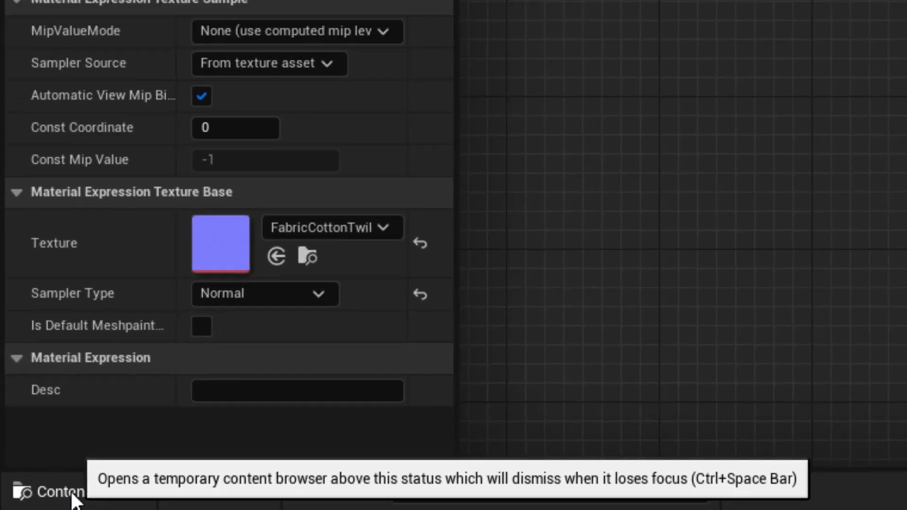
# Step: Add the FabricCottonTwill001_COL_VAR1_4K texture to the graph as a texture sample above the normal map node
pyautogui.click(74, 499)
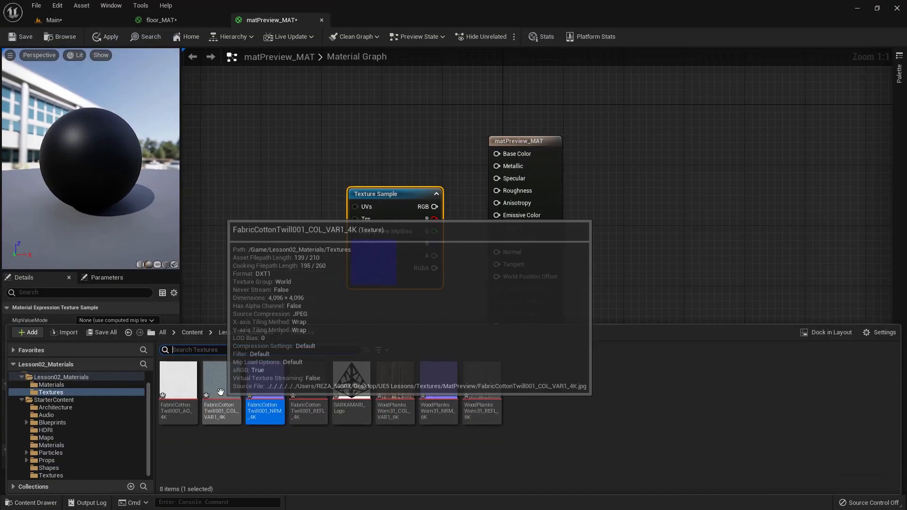
pyautogui.moveTo(220, 392); pyautogui.dragTo(380, 132)
pyautogui.moveTo(383, 211); pyautogui.dragTo(354, 160)
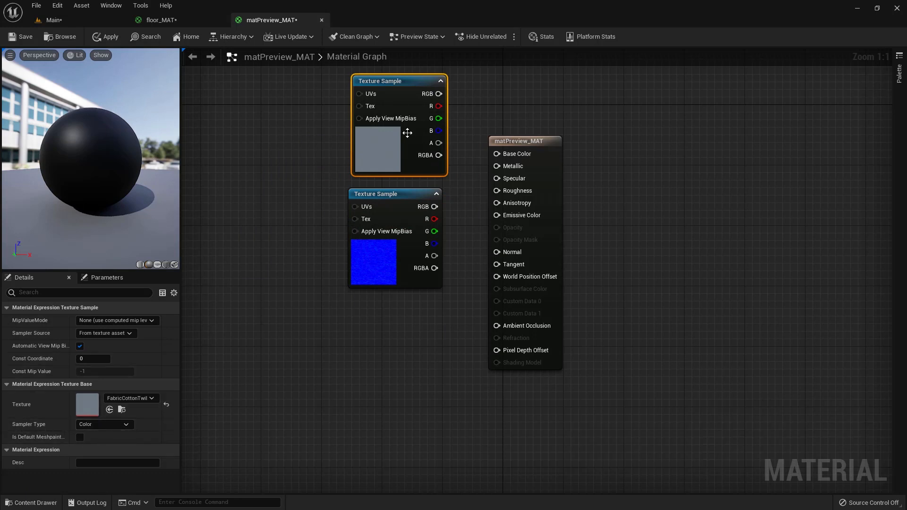
# Step: Check the sRGB setting of the FabricCottonTwill001_COL_VAR1_4K texture
pyautogui.hotkey('ctrl', 'space')
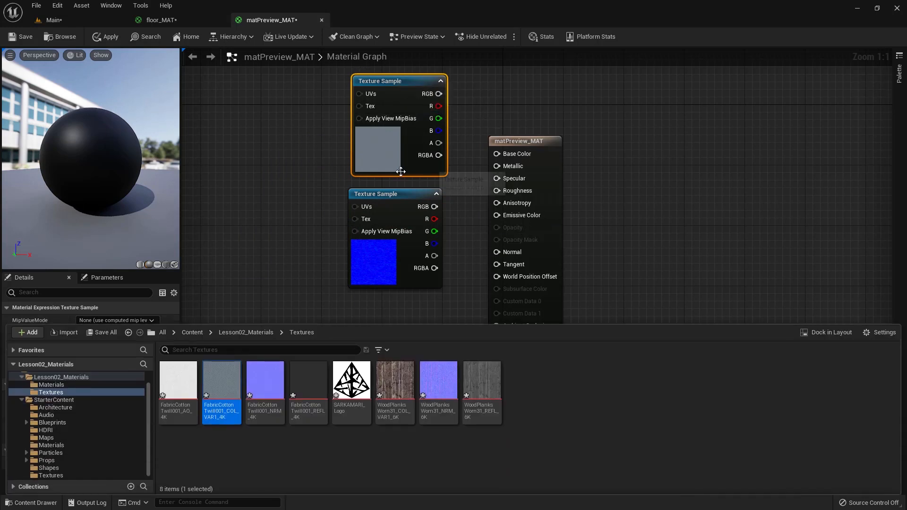
pyautogui.doubleClick(230, 383)
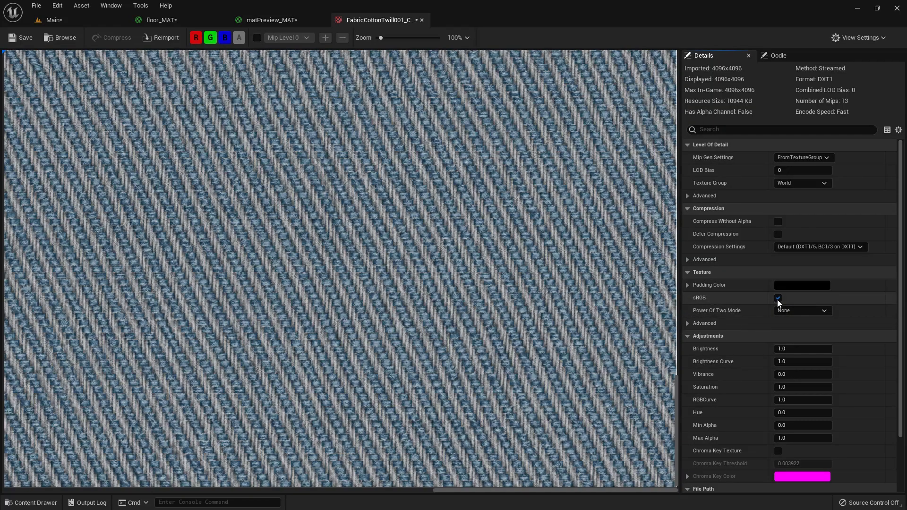
pyautogui.click(422, 20)
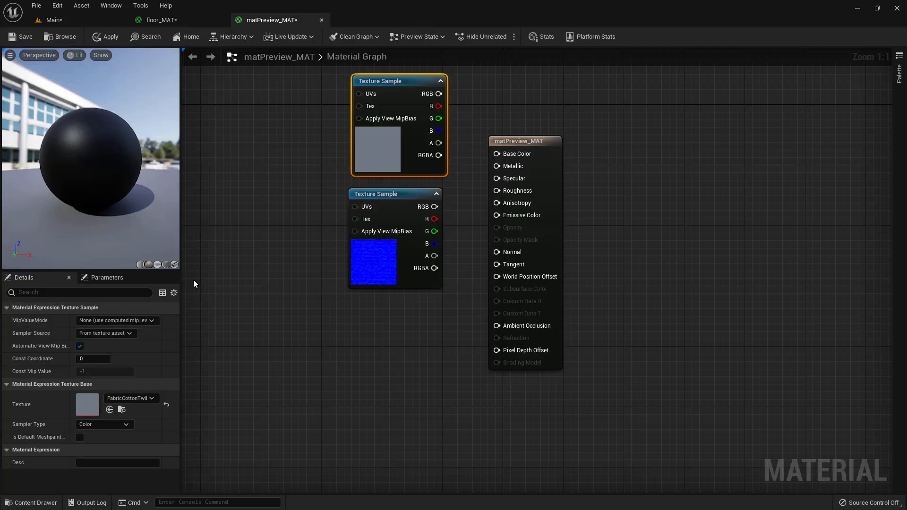
# Step: Spread the color and normal texture samples apart vertically, leaving room for another node between them
pyautogui.moveTo(389, 200); pyautogui.dragTo(351, 382)
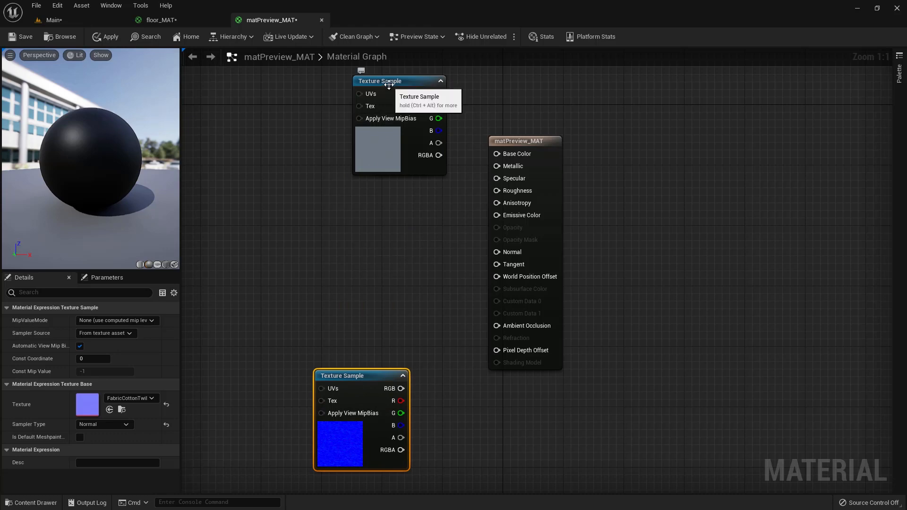
pyautogui.moveTo(389, 85); pyautogui.dragTo(358, 98)
pyautogui.hotkey('ctrl', 'space')
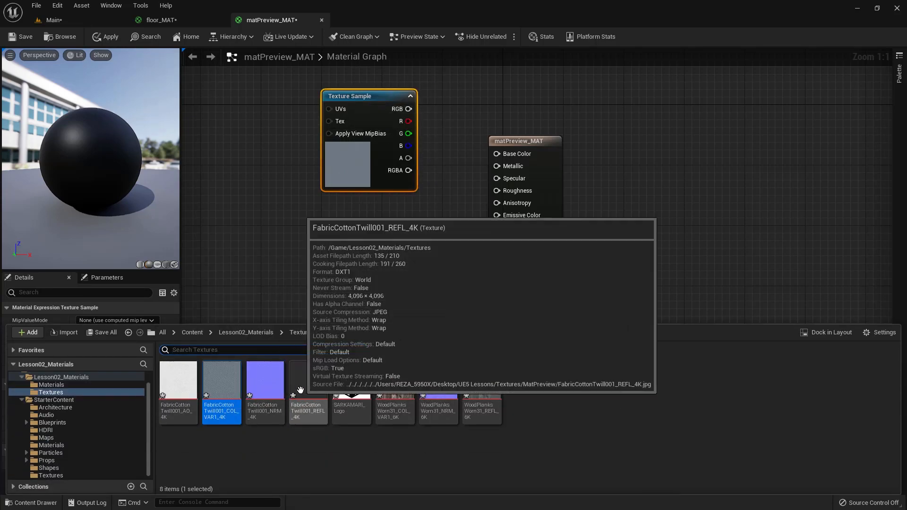
pyautogui.moveTo(300, 390); pyautogui.dragTo(337, 239)
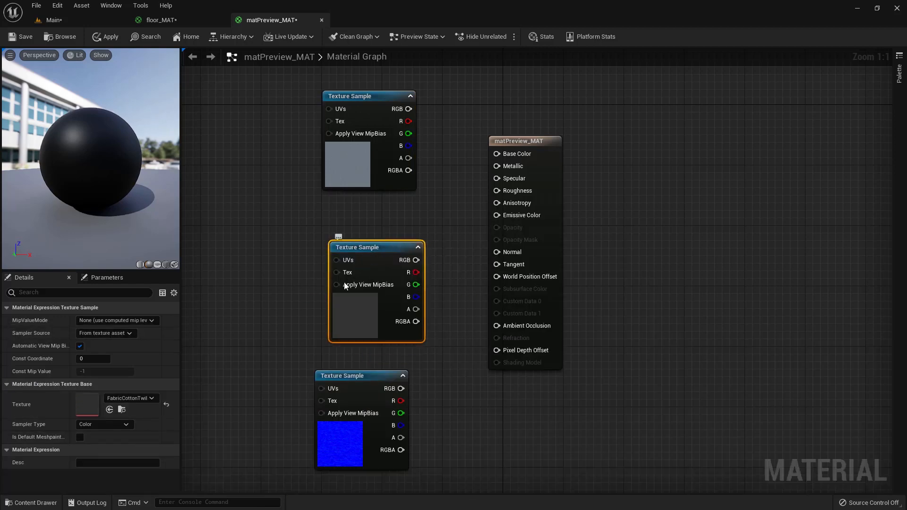
pyautogui.press('Delete')
# Step: Turn off sRGB for the FabricCottonTwill001_REFL_4K texture and return to the material graph
pyautogui.click(38, 495)
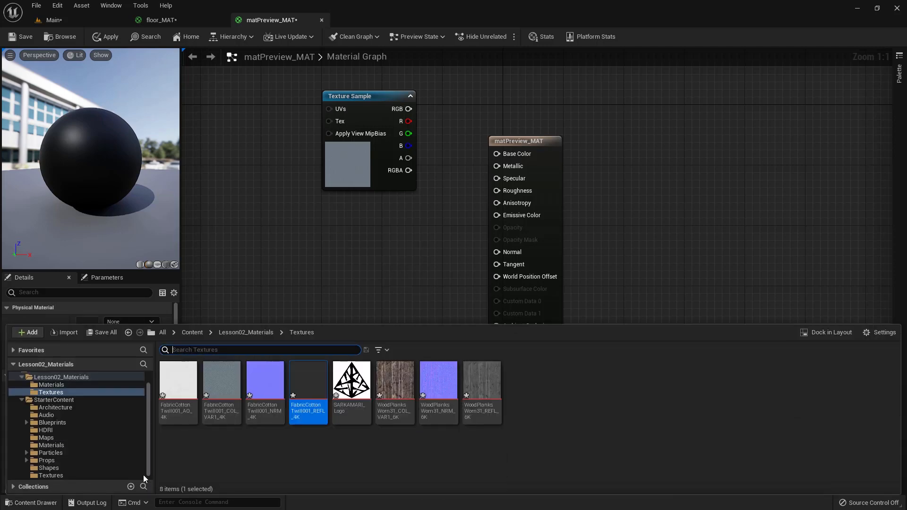
pyautogui.doubleClick(304, 383)
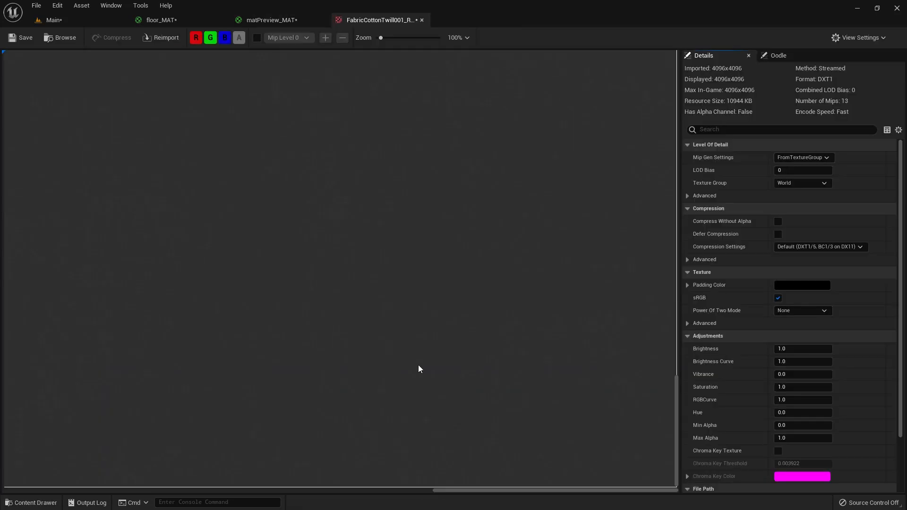
pyautogui.click(778, 298)
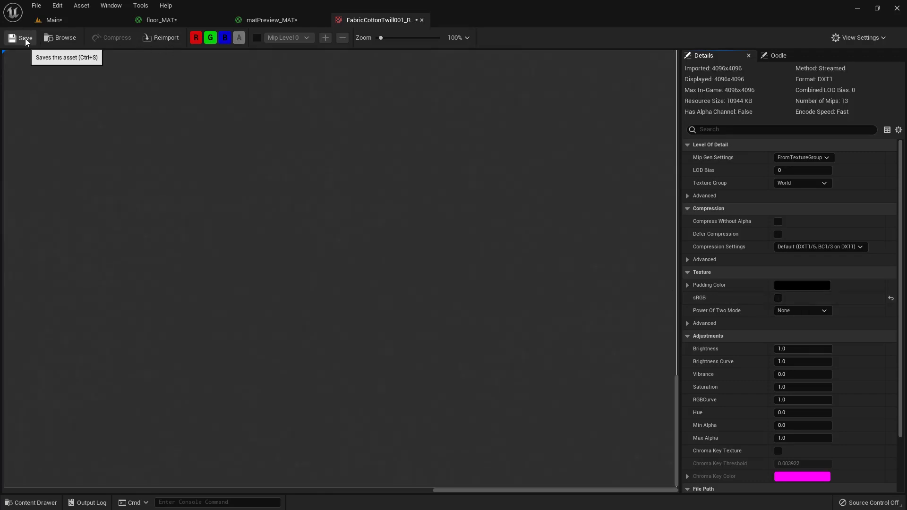
pyautogui.click(421, 21)
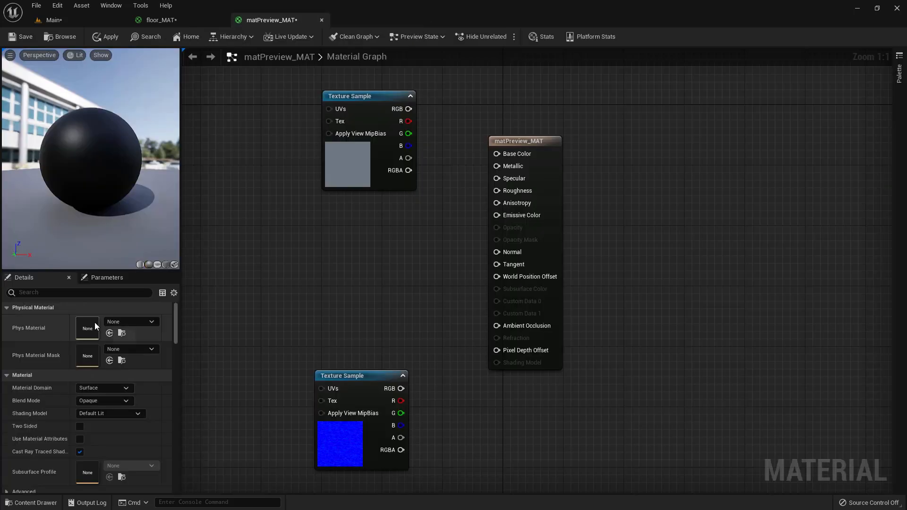
# Step: Add the FabricCottonTwill001_REFL_4K texture between the color and normal samples and align all three nodes in a column
pyautogui.hotkey('ctrl', 'space')
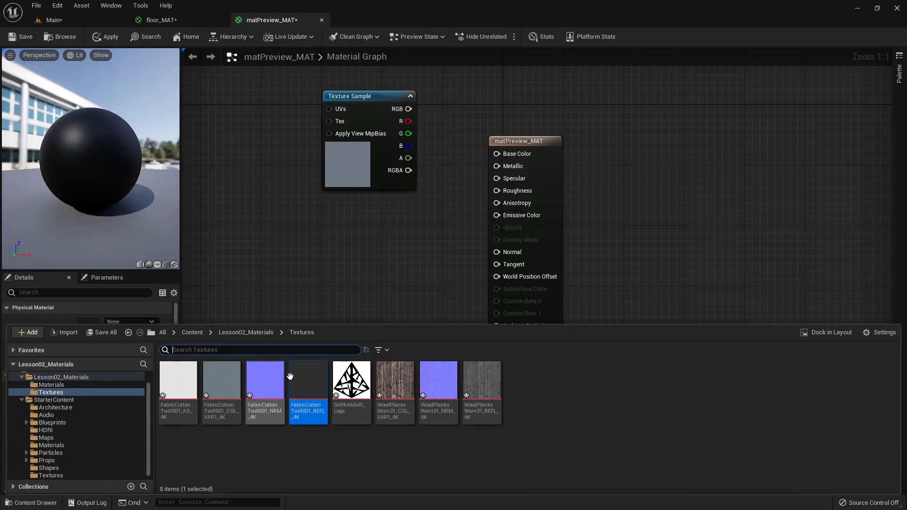
pyautogui.moveTo(307, 388)
pyautogui.moveTo(308, 388); pyautogui.dragTo(336, 240)
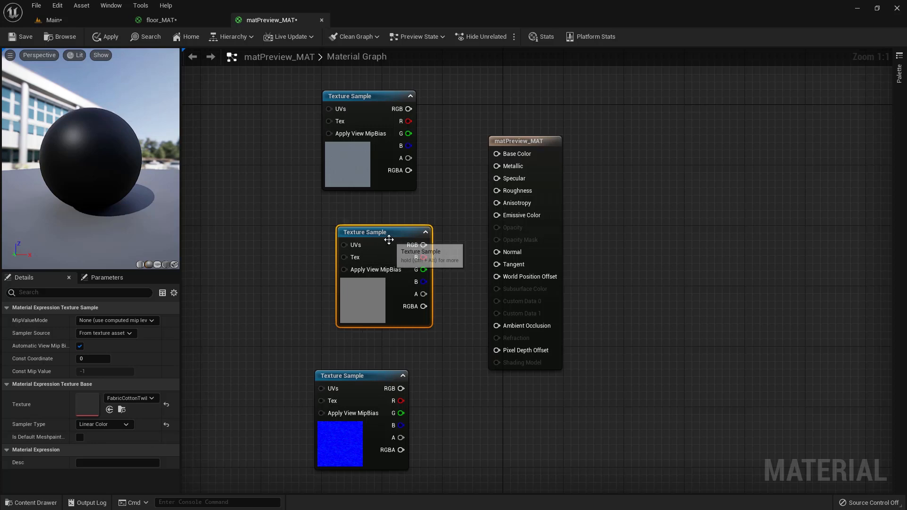
pyautogui.moveTo(385, 232); pyautogui.dragTo(362, 256)
pyautogui.moveTo(374, 147); pyautogui.dragTo(366, 184)
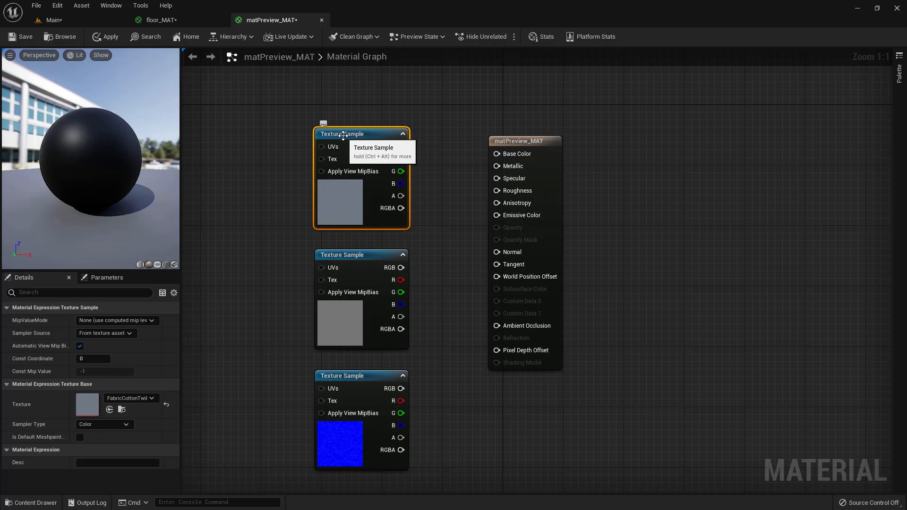
# Step: Turn off sRGB for the FabricCottonTwill001_AO_4K texture, save it, and add it to the matPreview_MAT graph
pyautogui.hotkey('ctrl', 'space')
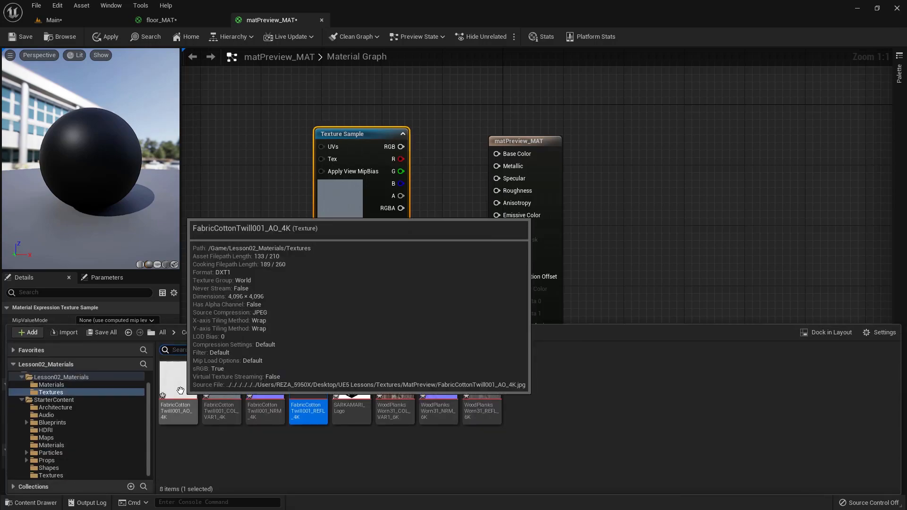
pyautogui.doubleClick(180, 391)
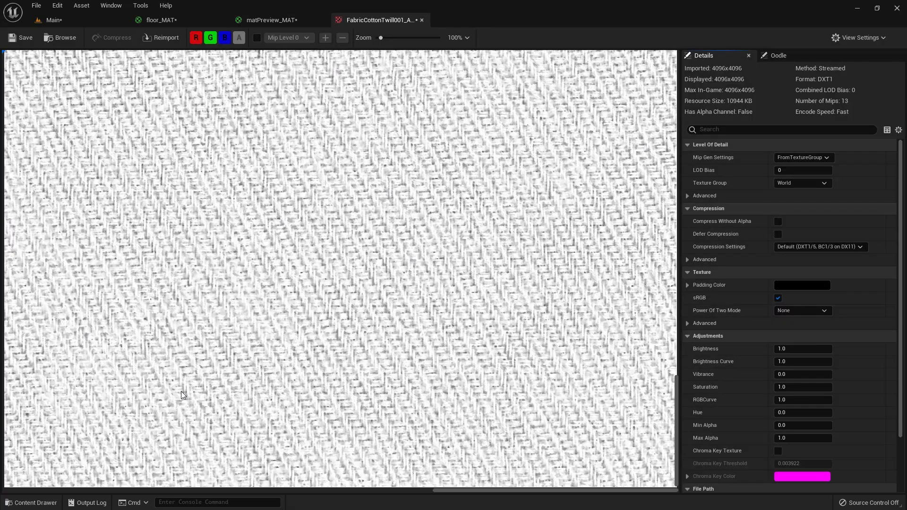
pyautogui.click(778, 299)
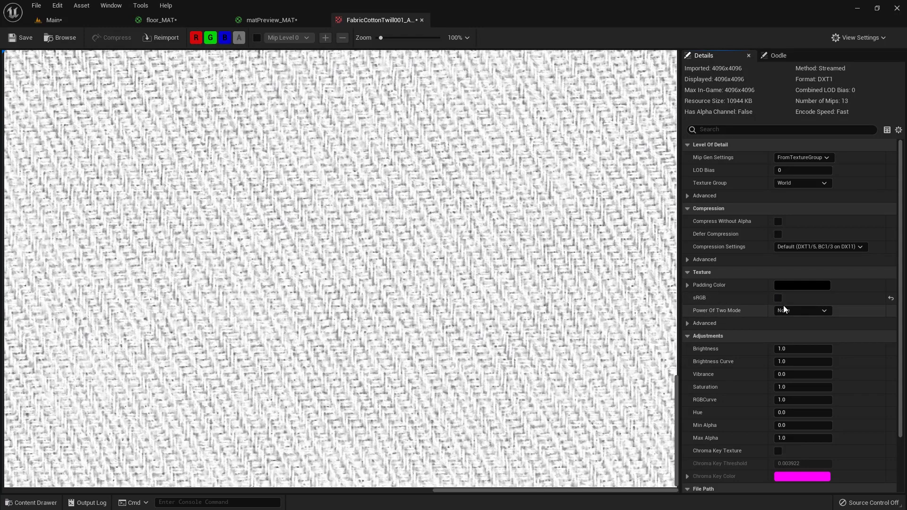
pyautogui.click(19, 38)
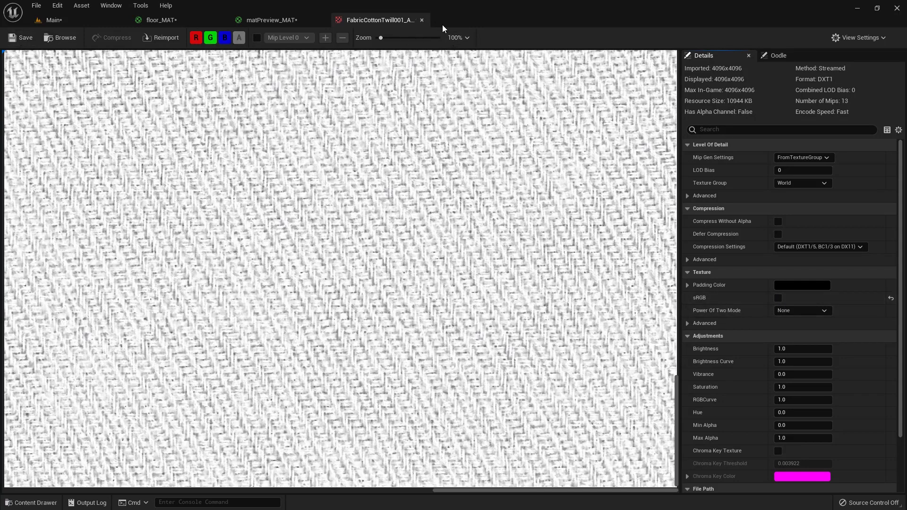
pyautogui.click(421, 20)
pyautogui.hotkey('ctrl', 'space')
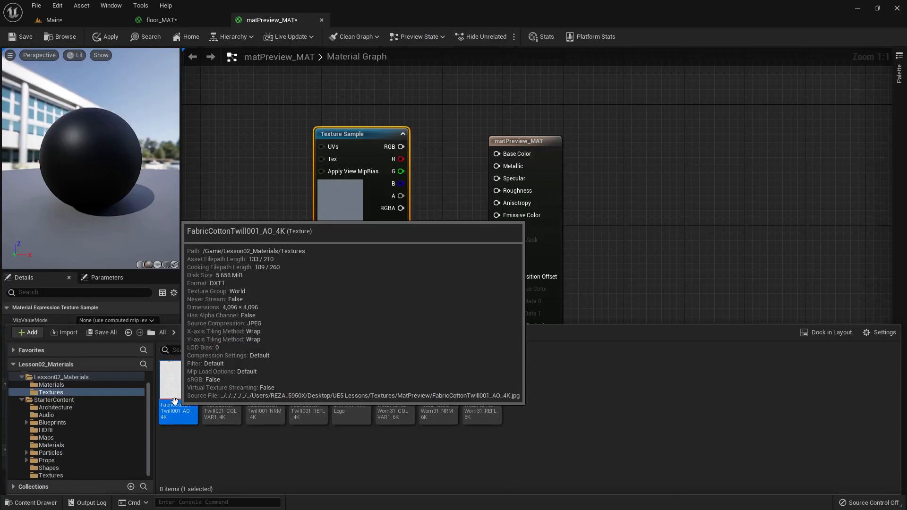
pyautogui.moveTo(175, 401); pyautogui.dragTo(233, 205)
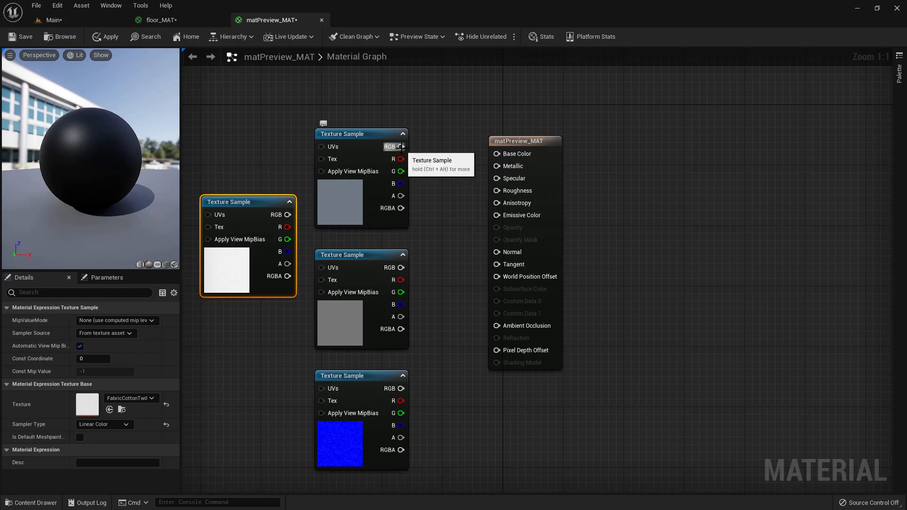
# Step: Connect the color texture's RGB output to Base Color, apply the material, and inspect the preview mesh in the Main level
pyautogui.moveTo(401, 146); pyautogui.dragTo(494, 152)
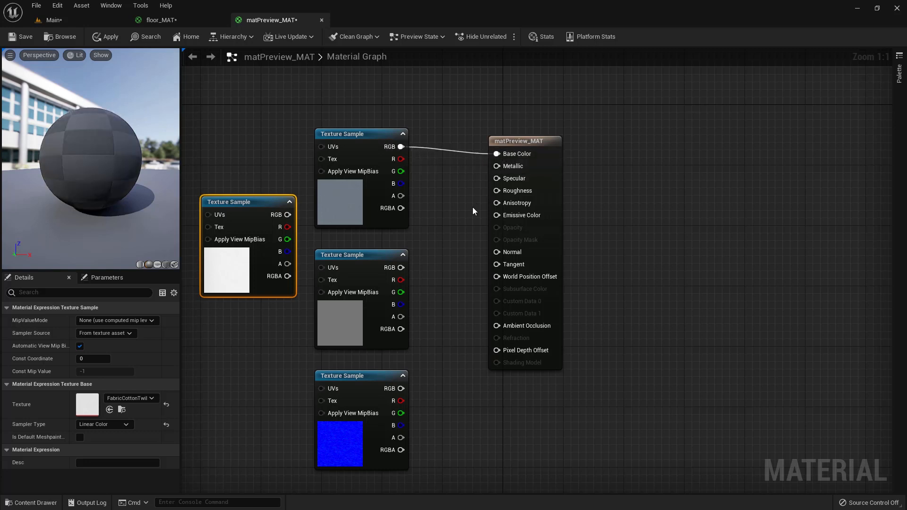
pyautogui.click(104, 38)
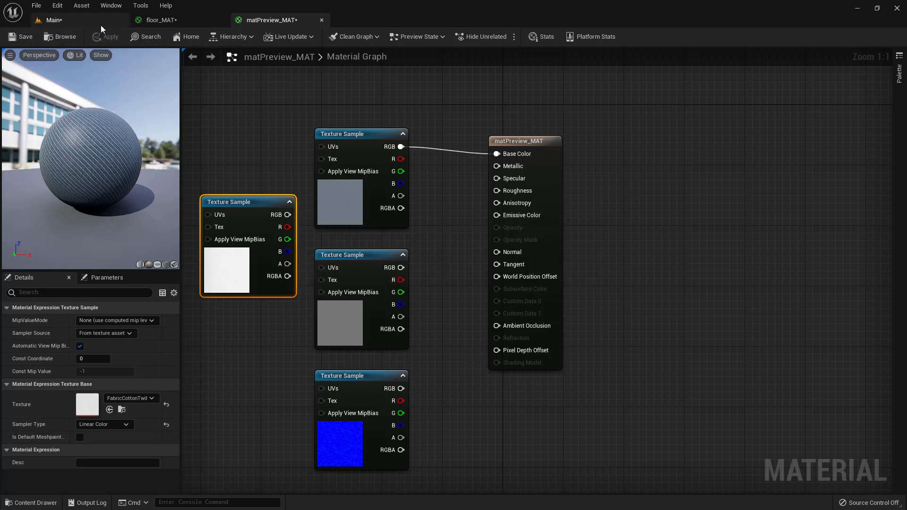
pyautogui.click(71, 20)
pyautogui.scroll(5, 333, 255)
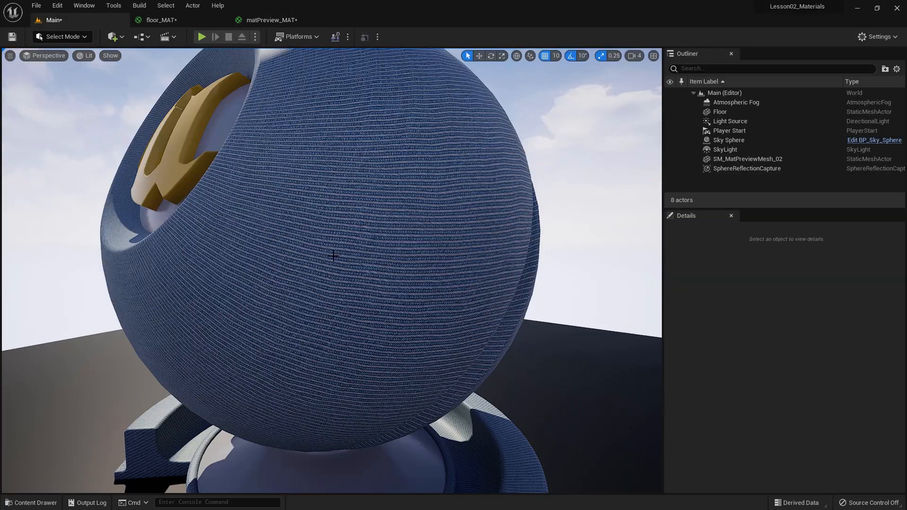
pyautogui.moveTo(333, 255)
pyautogui.keyDown('alt'); pyautogui.mouseDown()
pyautogui.moveTo(559, 257)
pyautogui.moveTo(184, 256)
pyautogui.moveTo(331, 255)
pyautogui.mouseUp(); pyautogui.keyUp('alt')
pyautogui.keyDown('alt'); pyautogui.moveTo(217, 267); pyautogui.dragTo(307, 267); pyautogui.keyUp('alt')
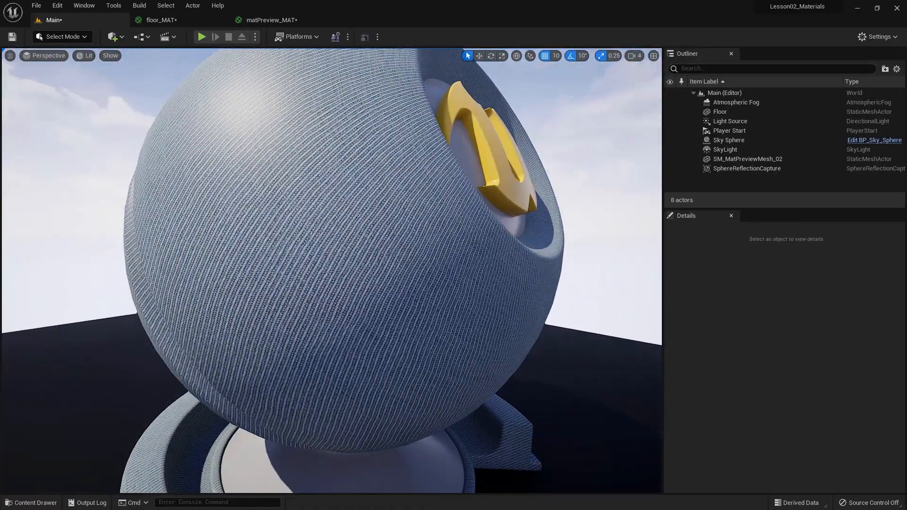
pyautogui.scroll(-5, 217, 267)
# Step: Connect the reflection texture's RGB output to Roughness in matPreview_MAT, apply the material, and inspect the mesh in the Main level
pyautogui.click(267, 19)
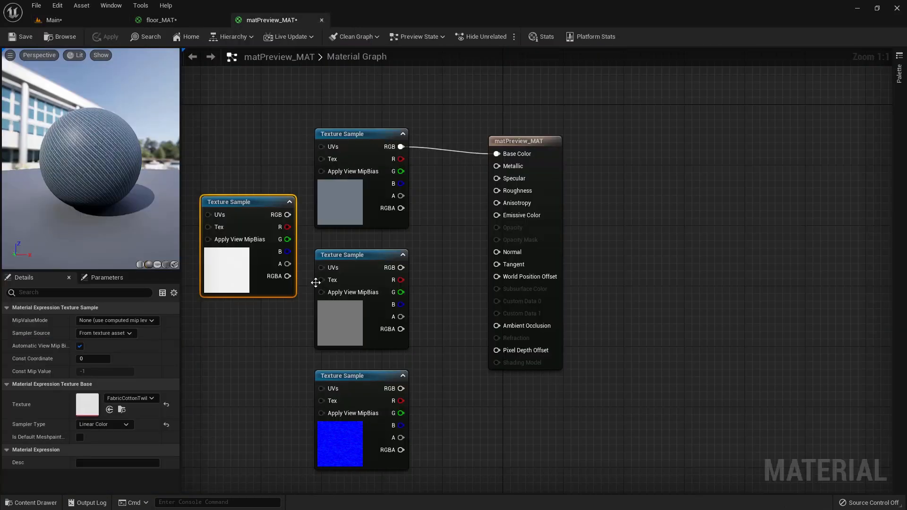
pyautogui.click(368, 267)
pyautogui.moveTo(400, 260); pyautogui.dragTo(498, 193)
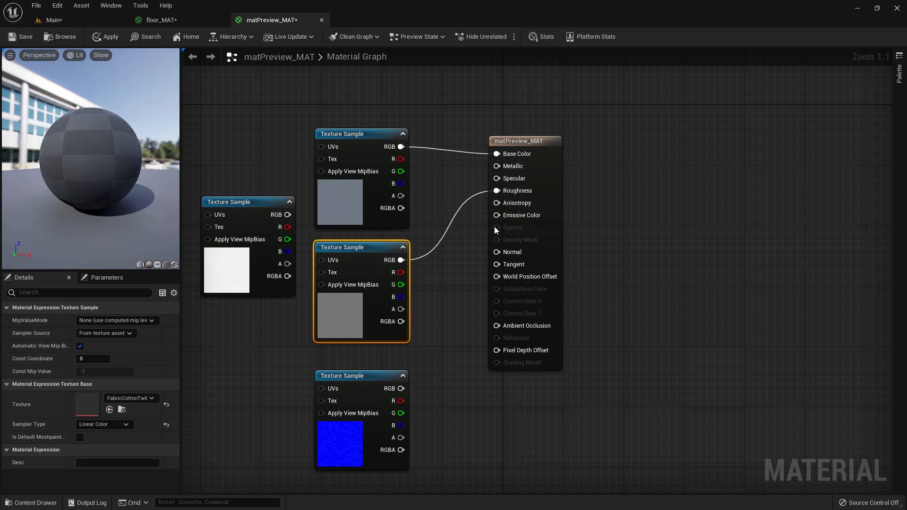
pyautogui.click(98, 35)
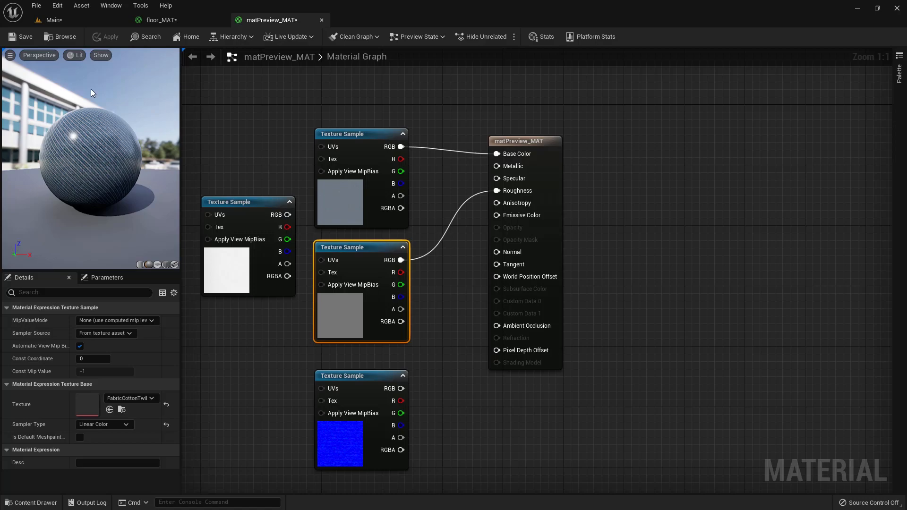
pyautogui.click(69, 21)
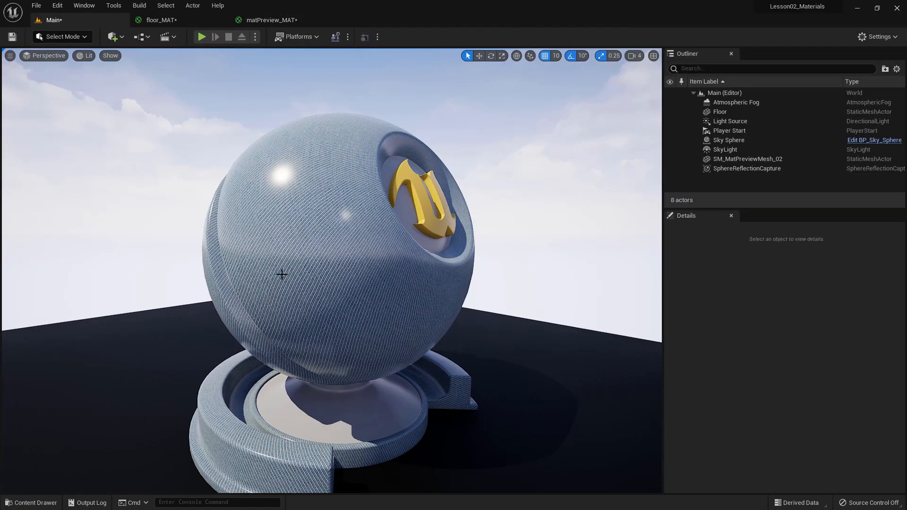
pyautogui.keyDown('alt'); pyautogui.moveTo(281, 275); pyautogui.dragTo(192, 79); pyautogui.keyUp('alt')
# Step: Connect the AO texture's RGB output to Ambient Occlusion in matPreview_MAT, apply the material, and inspect the mesh in the Main level
pyautogui.click(251, 21)
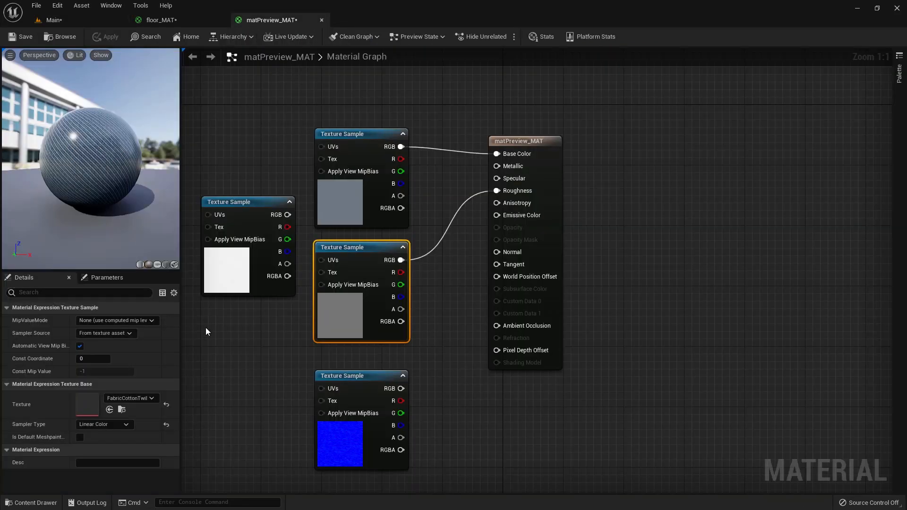
pyautogui.moveTo(236, 200); pyautogui.dragTo(237, 177)
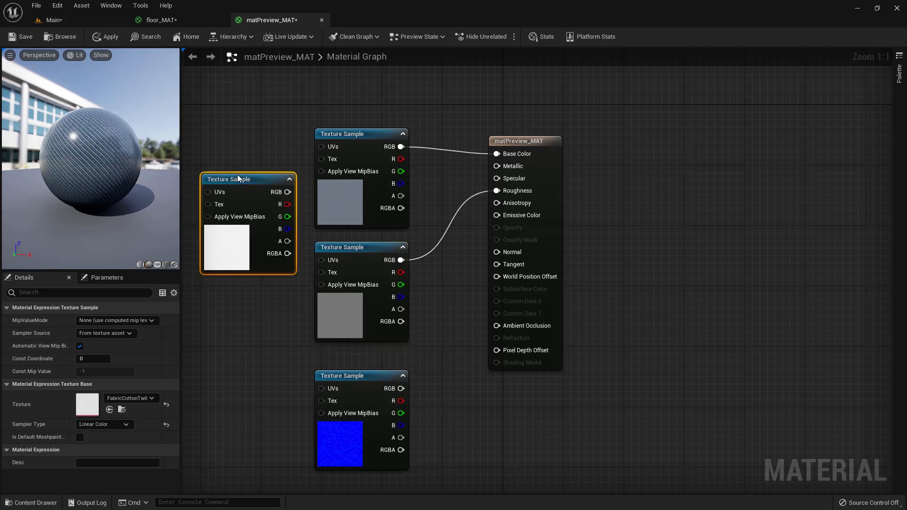
pyautogui.moveTo(288, 192); pyautogui.dragTo(497, 327)
pyautogui.moveTo(225, 179); pyautogui.dragTo(232, 217)
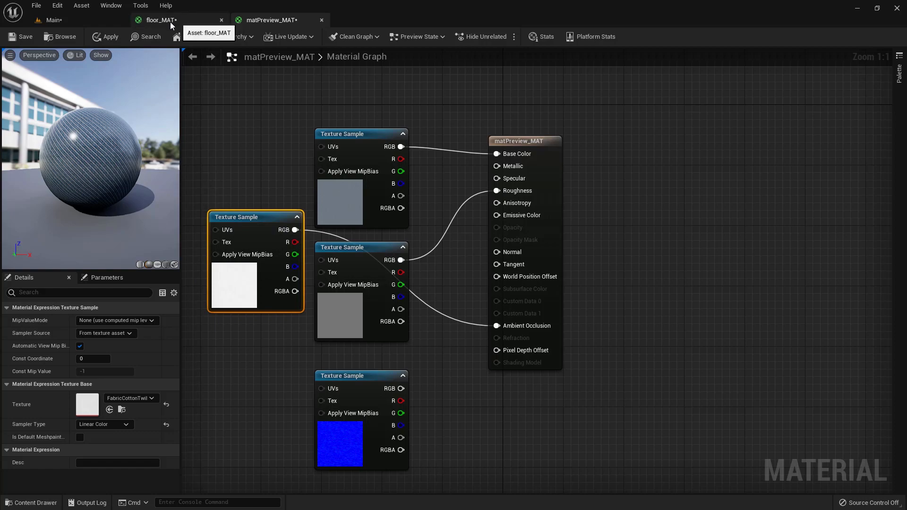
pyautogui.click(107, 36)
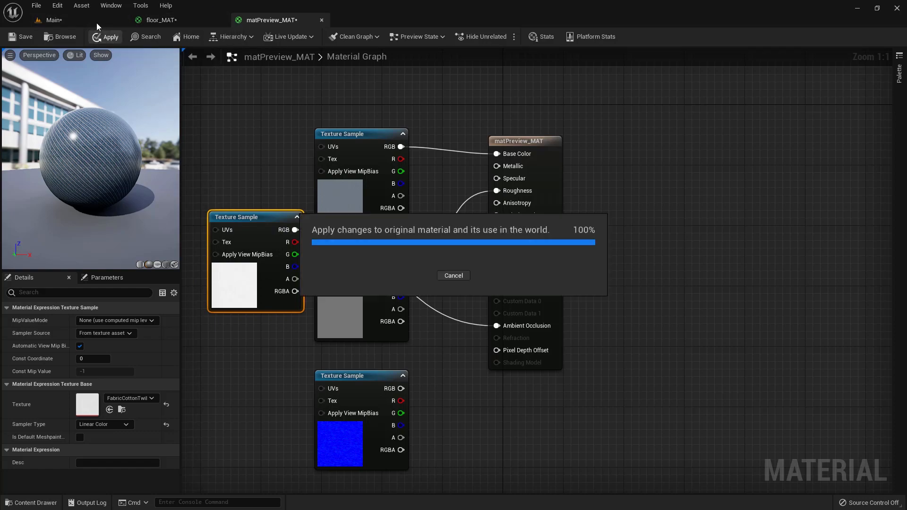
pyautogui.click(96, 23)
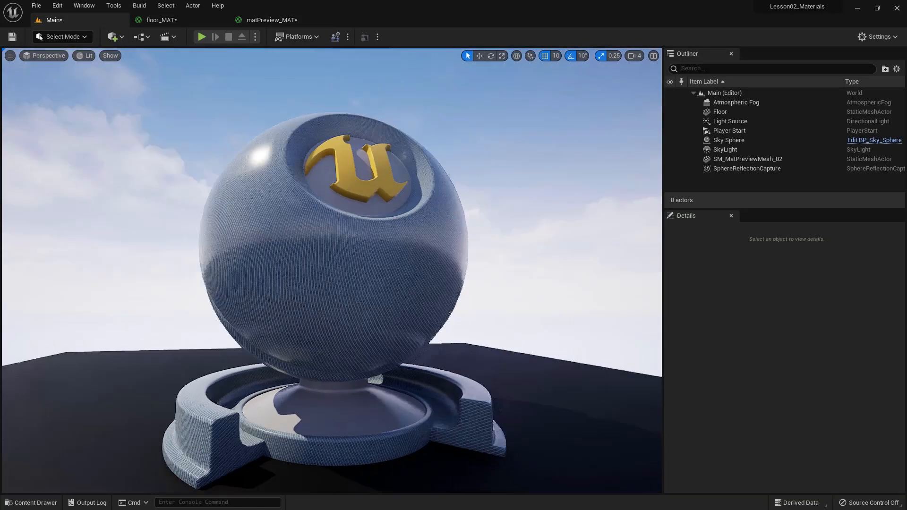
pyautogui.keyDown('alt'); pyautogui.moveTo(360, 259); pyautogui.dragTo(284, 257); pyautogui.keyUp('alt')
pyautogui.keyDown('alt'); pyautogui.moveTo(360, 259); pyautogui.dragTo(331, 259, button='right'); pyautogui.keyUp('alt')
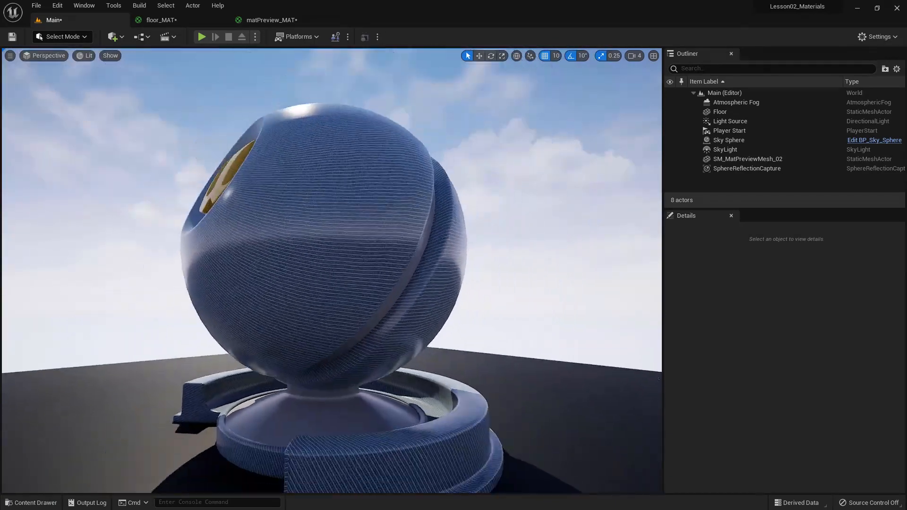
pyautogui.keyDown('alt'); pyautogui.moveTo(360, 259); pyautogui.dragTo(439, 263); pyautogui.keyUp('alt')
# Step: Move the normal texture sample closer to the reflection sample, connect its RGB output to Normal, and apply the material
pyautogui.click(245, 21)
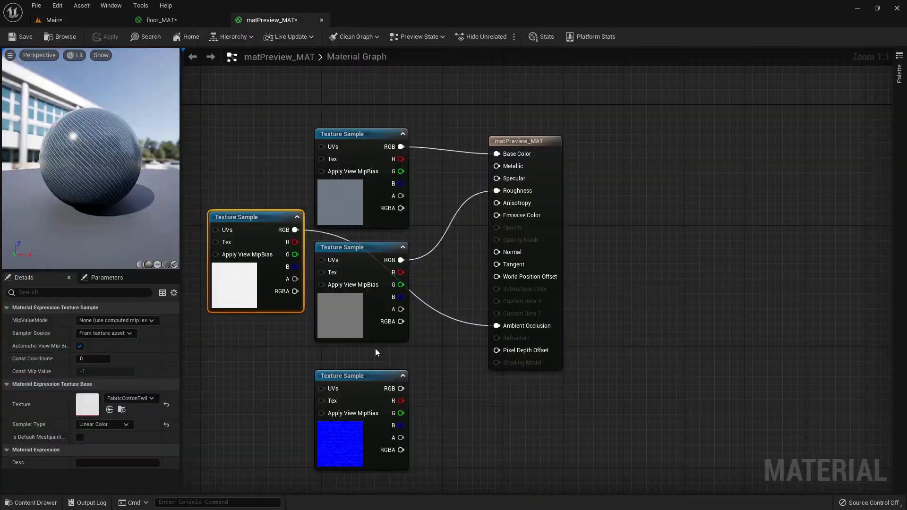
pyautogui.click(359, 361)
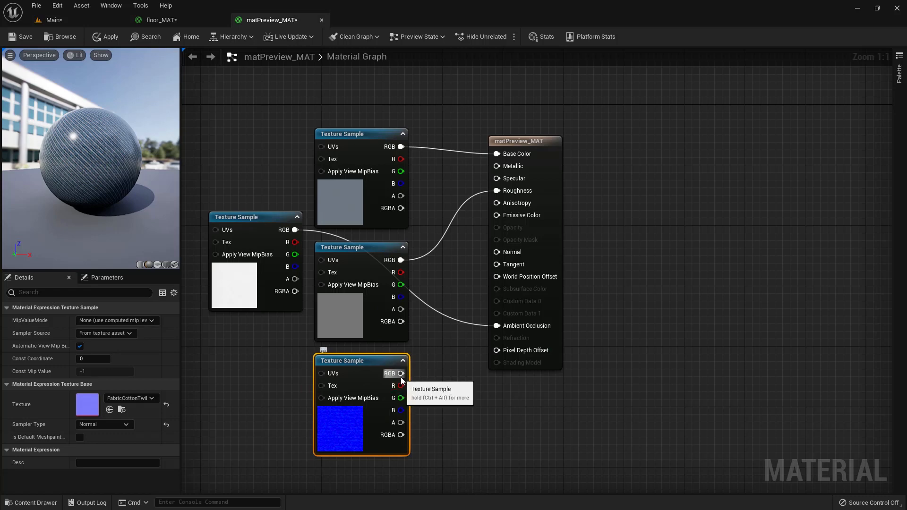
pyautogui.moveTo(401, 373); pyautogui.dragTo(496, 252)
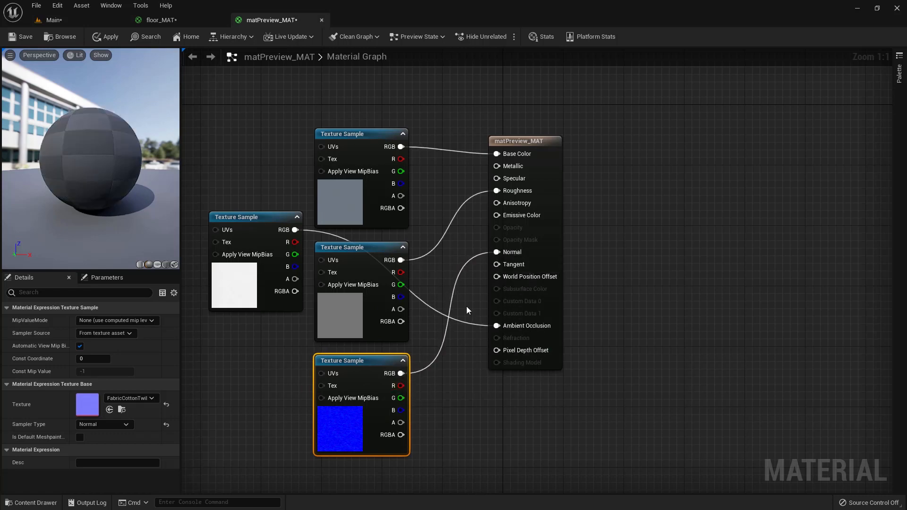
pyautogui.scroll(2, 70, 151)
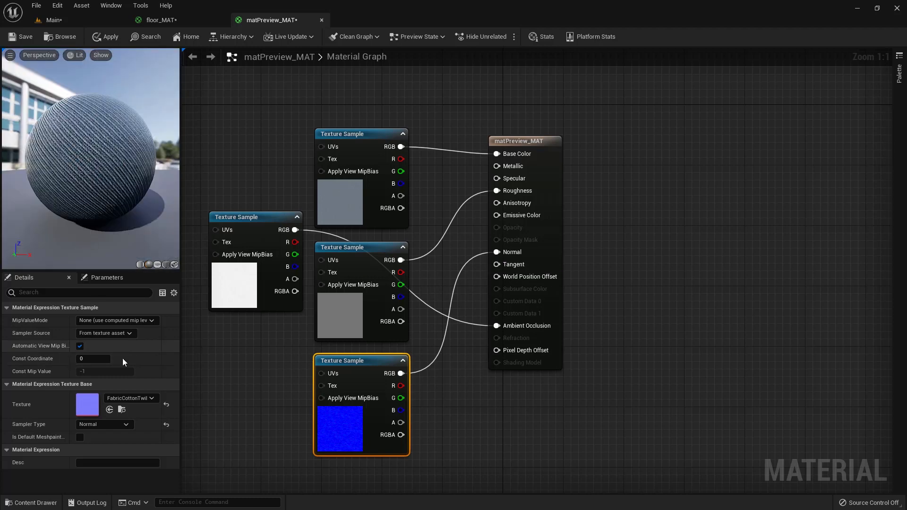
pyautogui.click(101, 37)
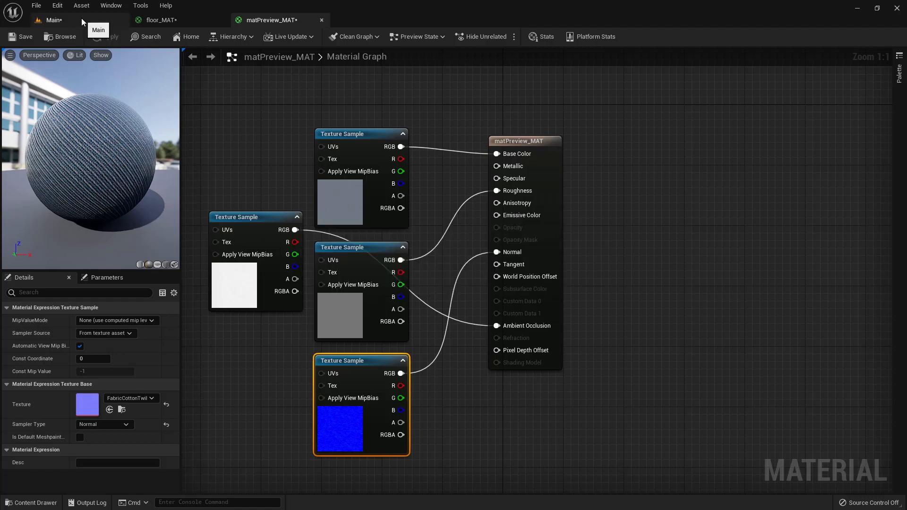
# Step: Examine the fabric's normal detail and reflections on the preview mesh from several angles and distances in the Main level
pyautogui.click(81, 19)
pyautogui.keyDown('alt'); pyautogui.moveTo(273, 207); pyautogui.dragTo(463, 206); pyautogui.keyUp('alt')
pyautogui.moveTo(273, 207)
pyautogui.keyDown('alt'); pyautogui.mouseDown(button='right')
pyautogui.moveTo(377, 206)
pyautogui.moveTo(255, 206)
pyautogui.mouseUp(button='right'); pyautogui.keyUp('alt')
pyautogui.keyDown('alt'); pyautogui.moveTo(273, 206); pyautogui.dragTo(170, 207); pyautogui.keyUp('alt')
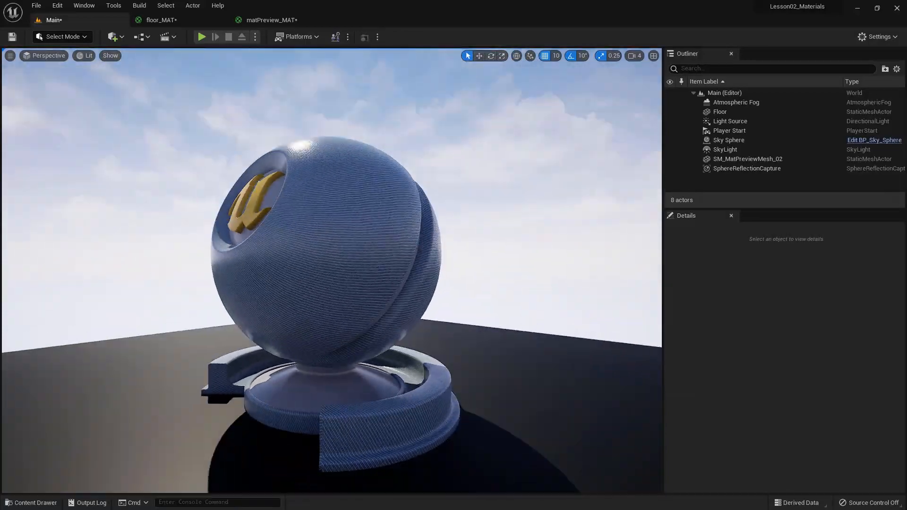
pyautogui.scroll(-3, 309, 267)
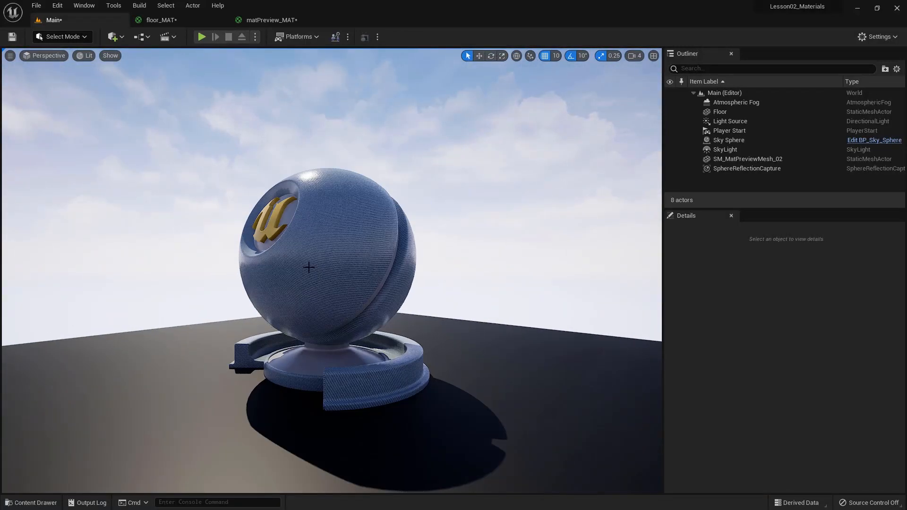
pyautogui.keyDown('alt'); pyautogui.moveTo(309, 268); pyautogui.dragTo(94, 286); pyautogui.keyUp('alt')
pyautogui.scroll(5, 268, 243)
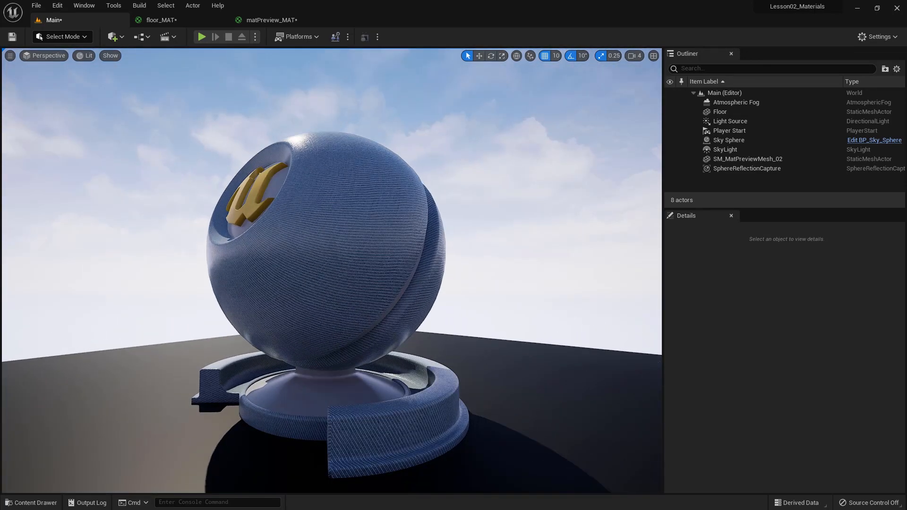
pyautogui.scroll(-4, 281, 235)
# Step: Delete the reflection texture sample that feeds Roughness in matPreview_MAT
pyautogui.click(177, 16)
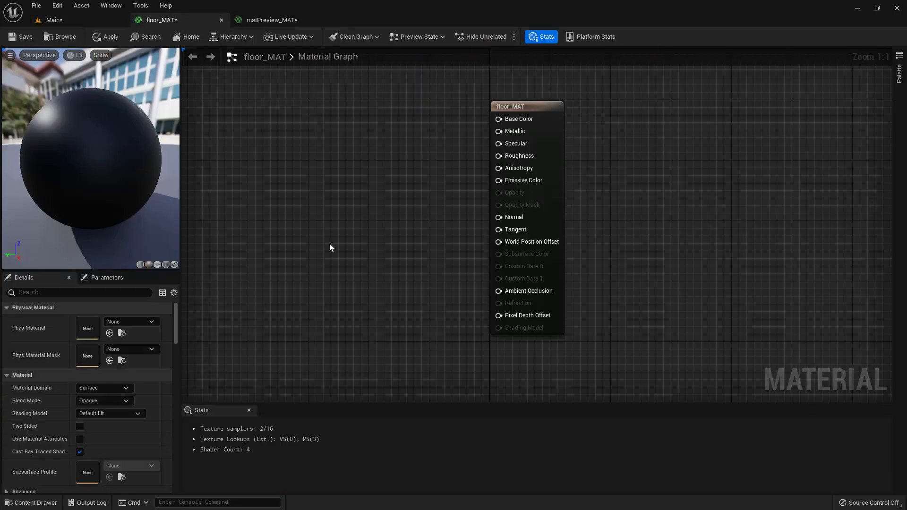
pyautogui.click(273, 20)
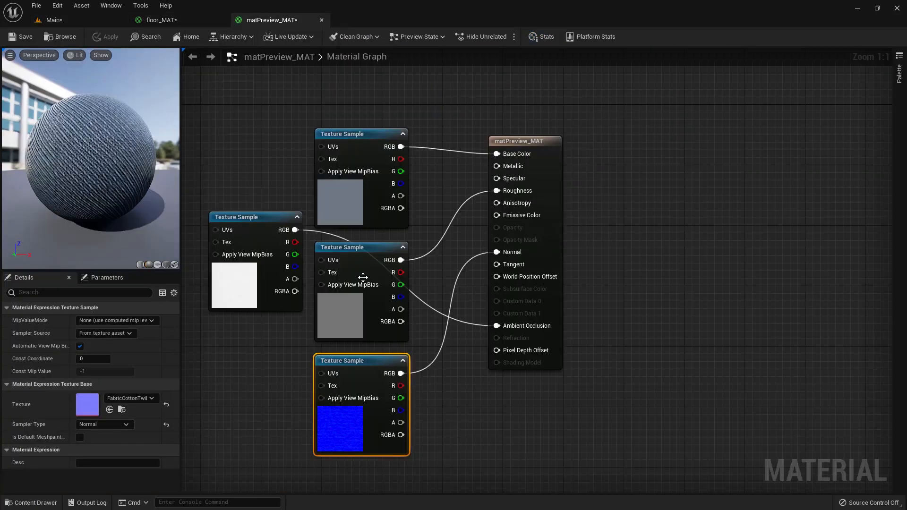
pyautogui.moveTo(354, 246); pyautogui.dragTo(249, 358)
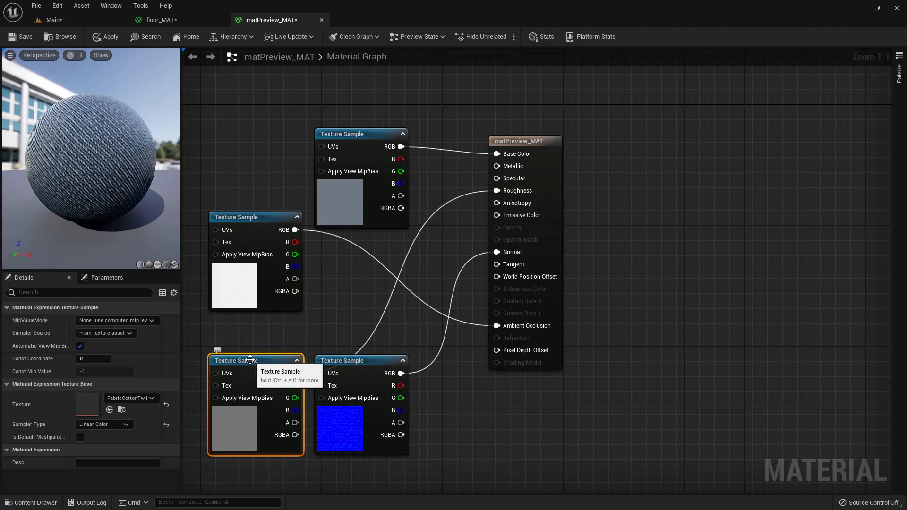
pyautogui.press('Delete')
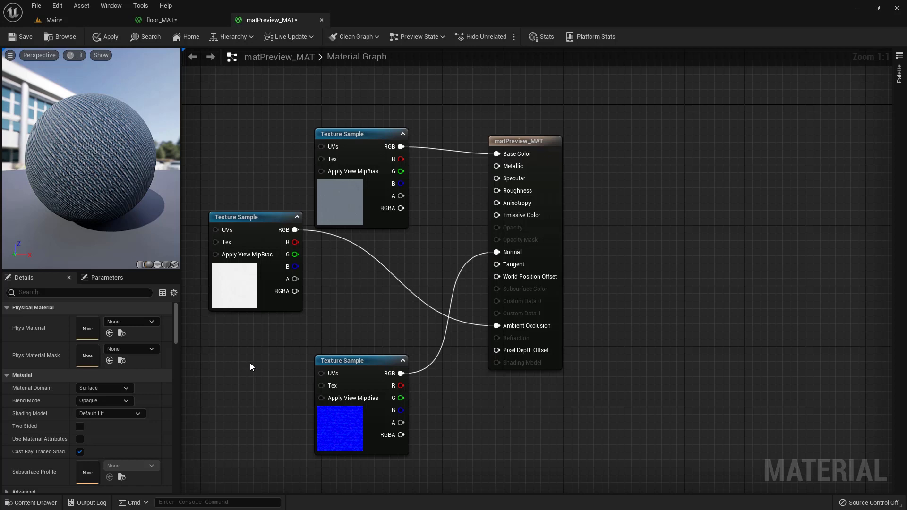
# Step: Add a constant with value 0.8, connect it to Roughness, then apply the material and return to the Main level
pyautogui.click(250, 363)
pyautogui.moveTo(260, 366); pyautogui.dragTo(496, 192)
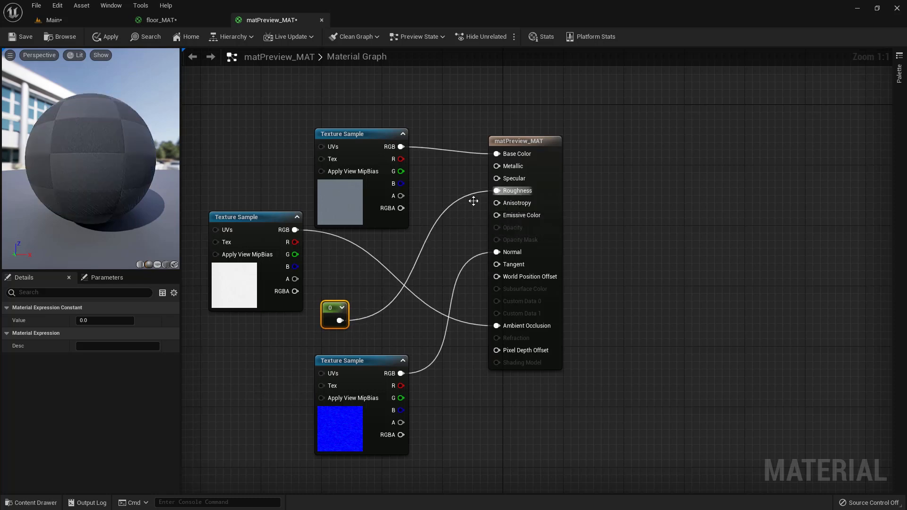
pyautogui.click(103, 320)
pyautogui.write('.8')
pyautogui.press('Return')
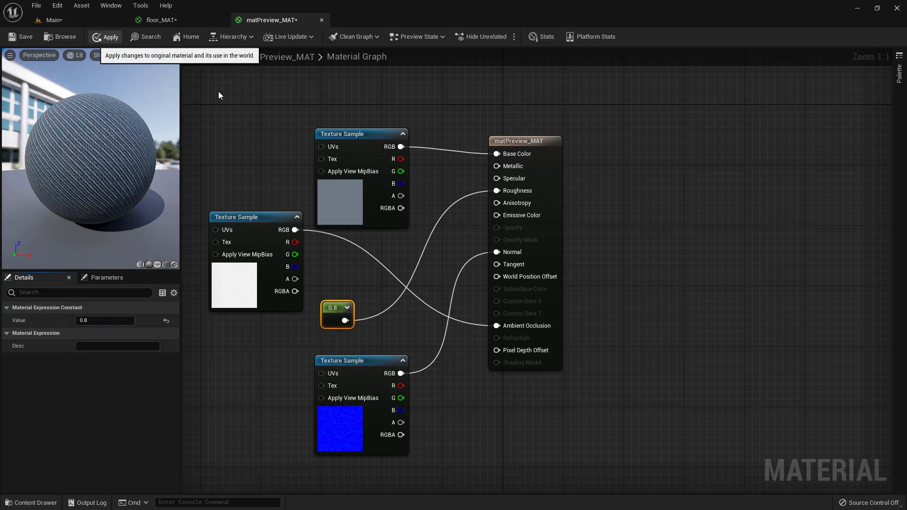
pyautogui.click(96, 37)
pyautogui.click(54, 20)
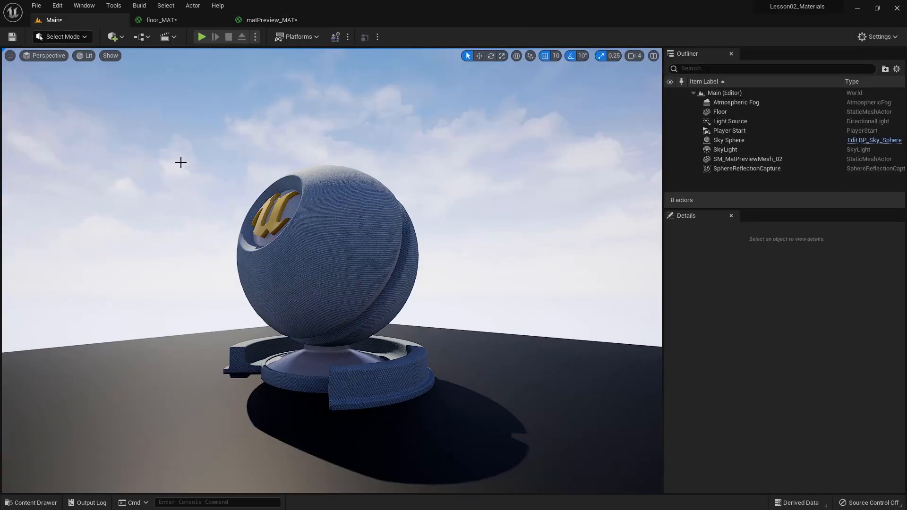
# Step: Move the normal texture sample in the matPreview_MAT graph slightly closer to the roughness constant
pyautogui.moveTo(274, 227)
pyautogui.keyDown('alt'); pyautogui.mouseDown()
pyautogui.moveTo(222, 218)
pyautogui.moveTo(156, 250)
pyautogui.moveTo(89, 236)
pyautogui.moveTo(341, 229)
pyautogui.moveTo(274, 229)
pyautogui.mouseUp(); pyautogui.keyUp('alt')
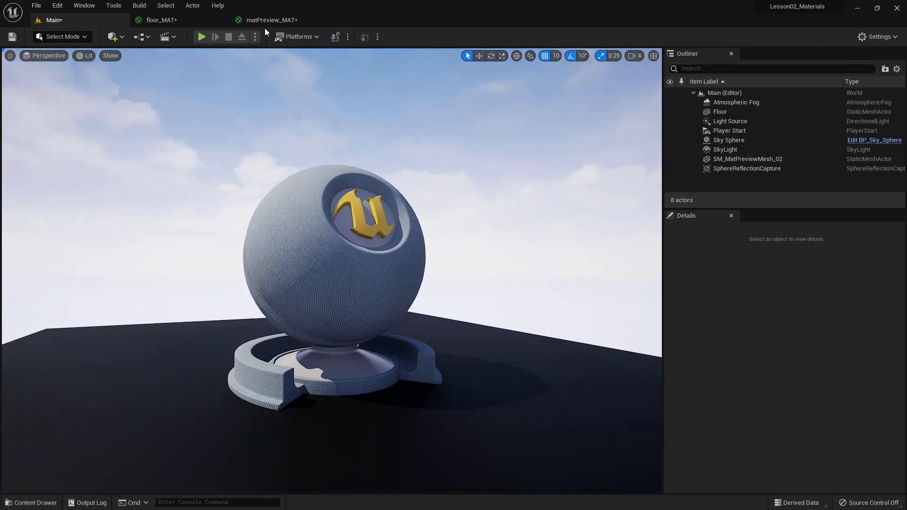
pyautogui.click(264, 22)
pyautogui.click(365, 358)
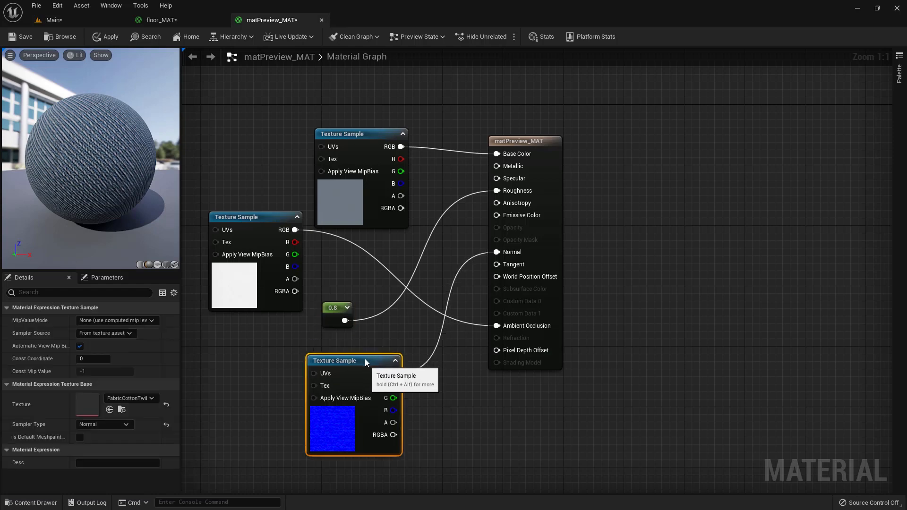
pyautogui.moveTo(365, 359); pyautogui.dragTo(379, 351)
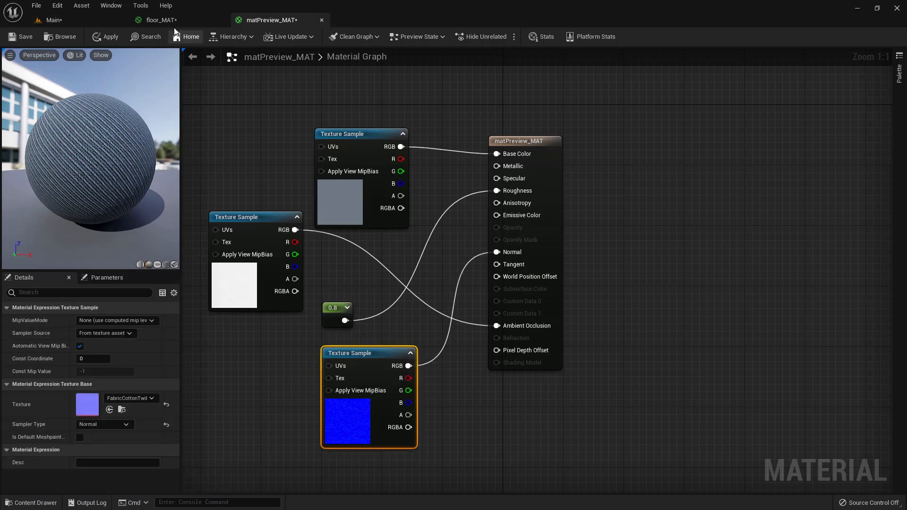
# Step: In floor_MAT, connect a WoodPlanksWorn31_COL_VAR1_6K texture sample's RGB to Base Color, apply the material and check the floor in the Main level
pyautogui.click(173, 21)
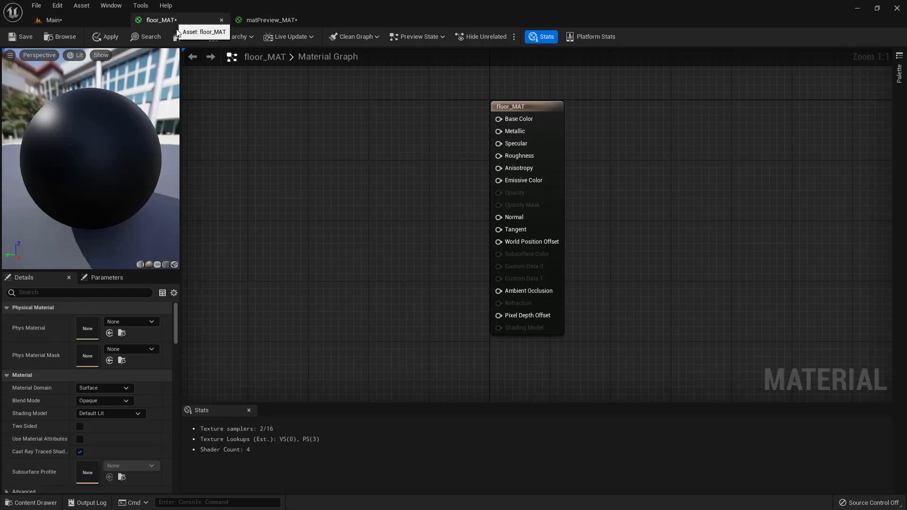
pyautogui.click(55, 501)
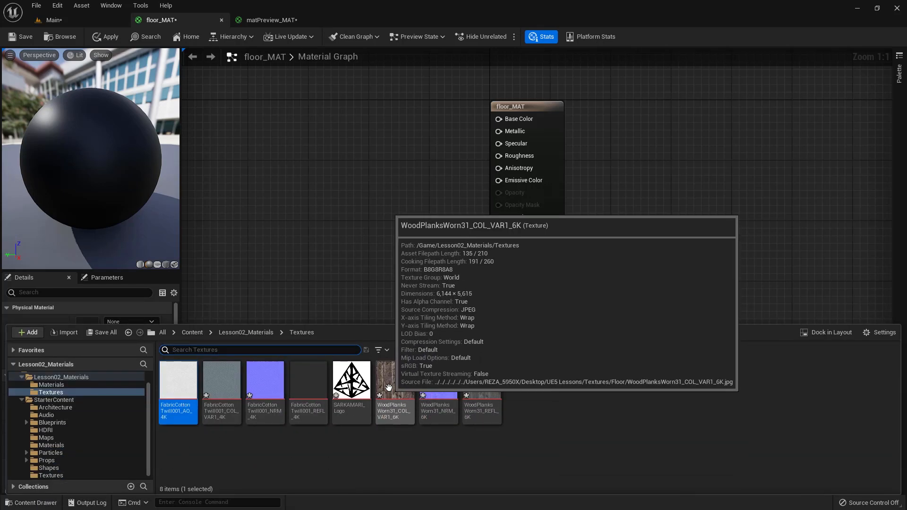
pyautogui.moveTo(388, 387); pyautogui.dragTo(332, 140)
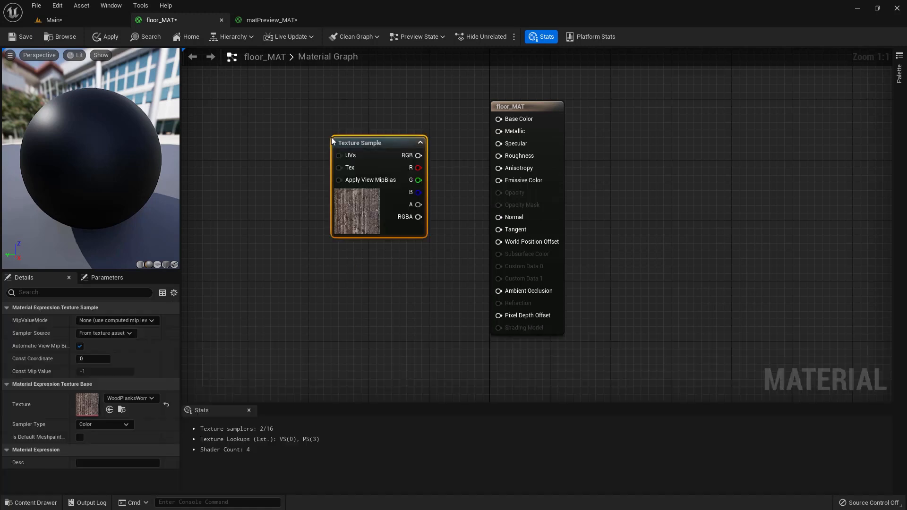
pyautogui.moveTo(418, 156); pyautogui.dragTo(494, 123)
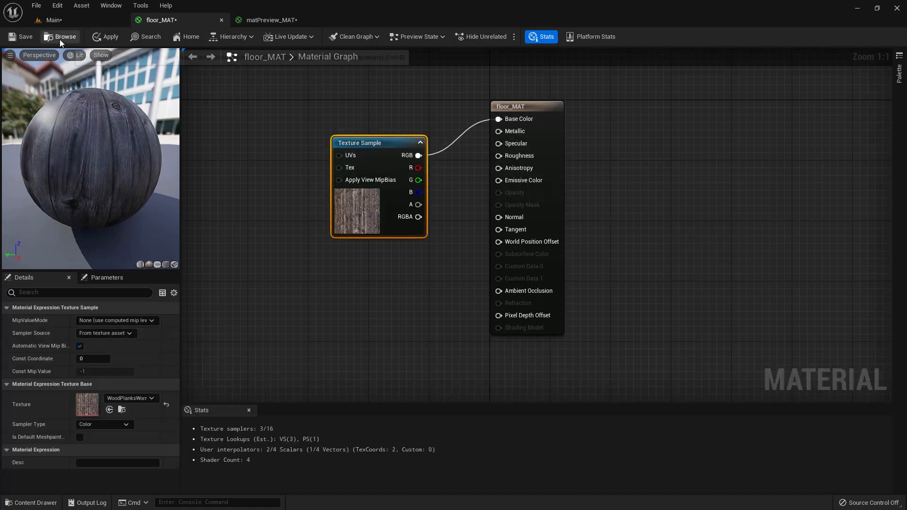
pyautogui.click(110, 41)
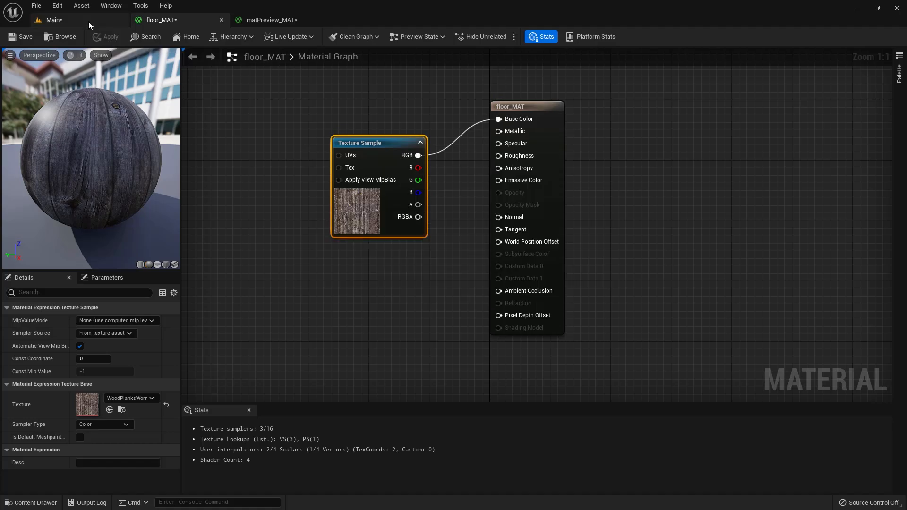
pyautogui.click(87, 20)
pyautogui.scroll(-4, 373, 367)
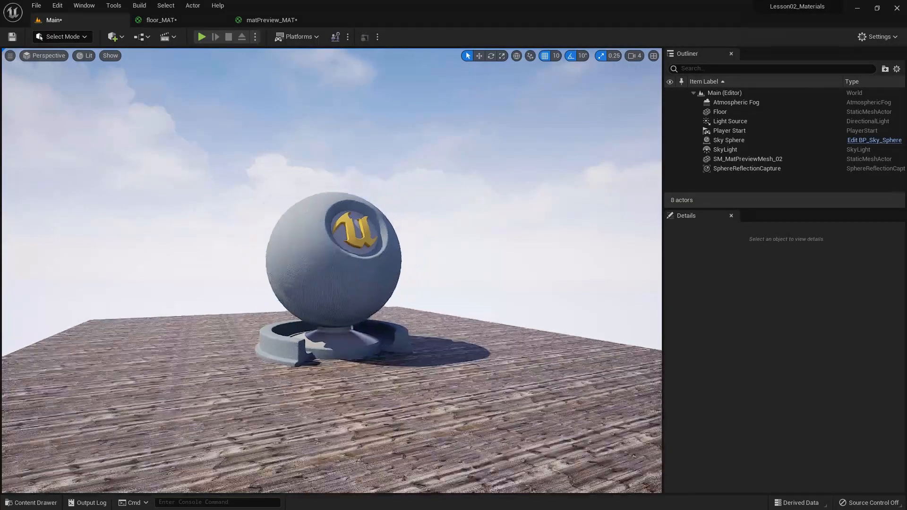
pyautogui.keyDown('alt'); pyautogui.moveTo(372, 367); pyautogui.dragTo(312, 375); pyautogui.keyUp('alt')
pyautogui.keyDown('alt'); pyautogui.moveTo(265, 233); pyautogui.dragTo(311, 244); pyautogui.keyUp('alt')
# Step: Turn off sRGB for the WoodPlanksWorn31_REFL_6K texture and close its texture editor
pyautogui.click(264, 23)
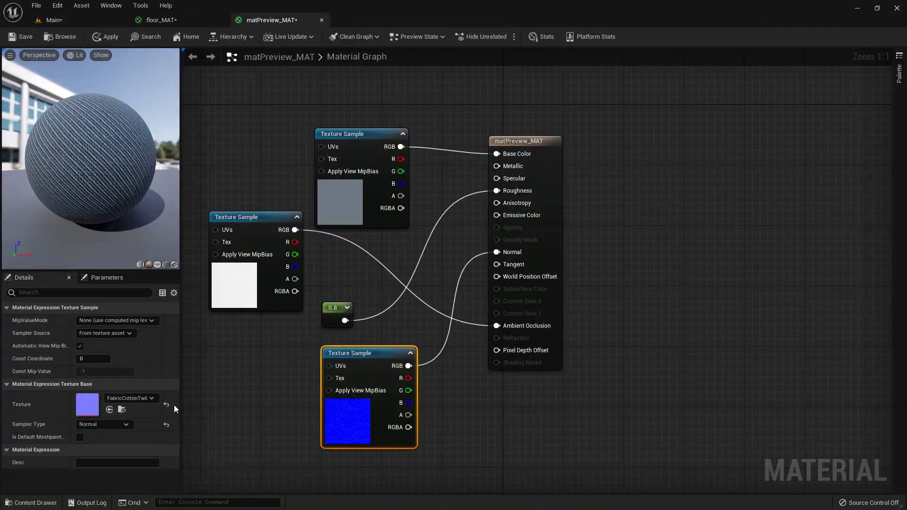
pyautogui.click(35, 502)
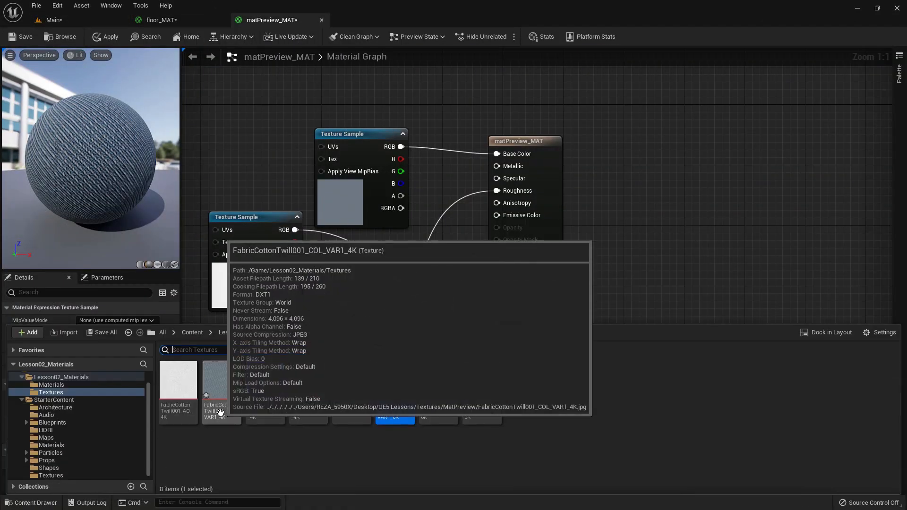
pyautogui.doubleClick(477, 384)
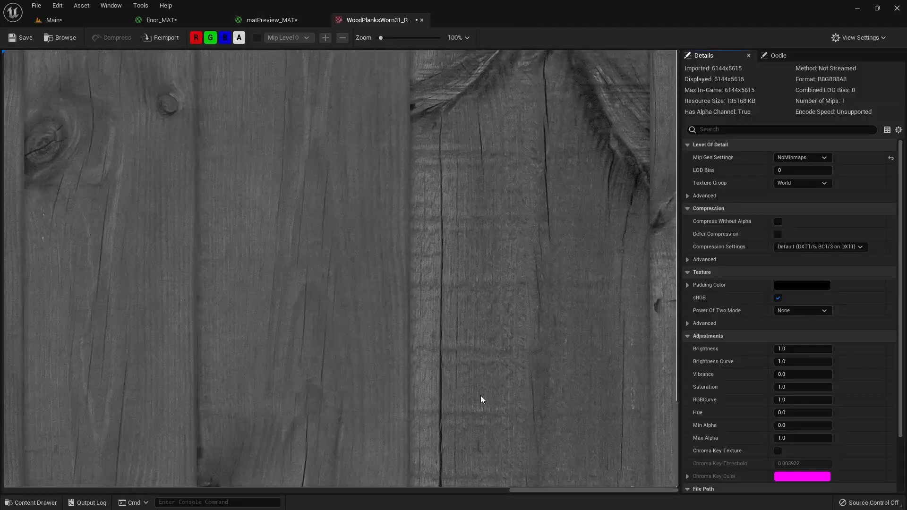
pyautogui.click(778, 298)
pyautogui.click(423, 19)
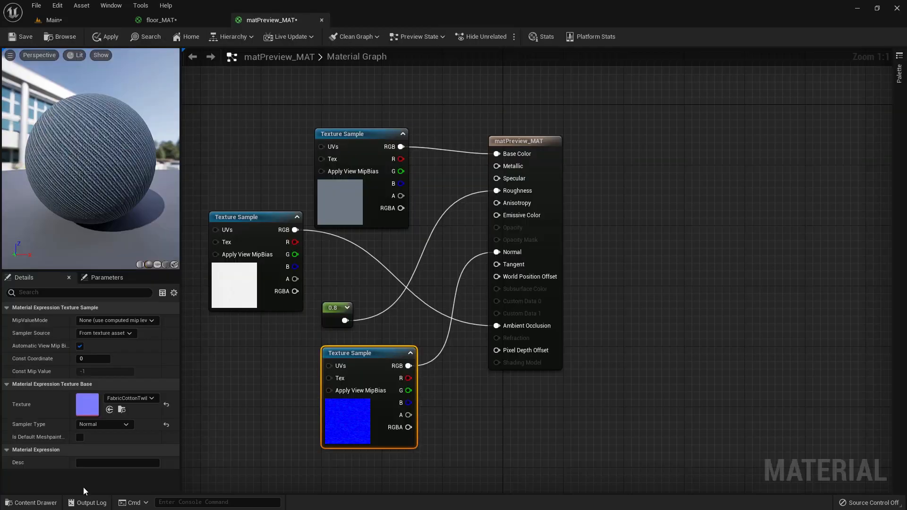
# Step: Add WoodPlanksWorn31_REFL_6K to floor_MAT as a texture sample and connect its RGB output to Roughness
pyautogui.hotkey('ctrl', 'space')
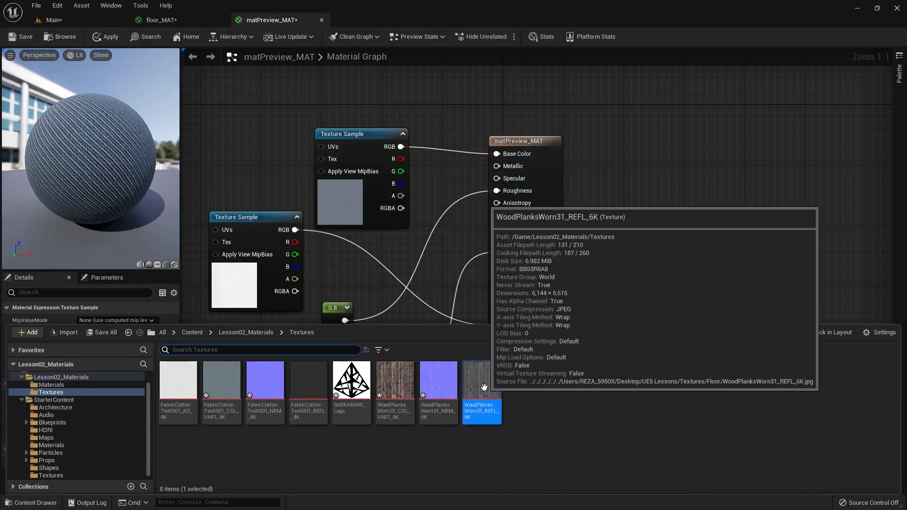
pyautogui.click(161, 20)
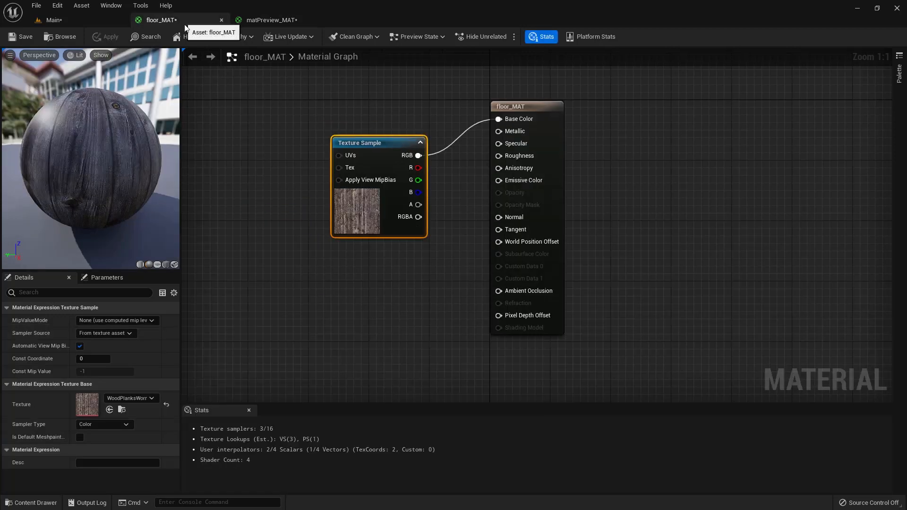
pyautogui.hotkey('ctrl', 'space')
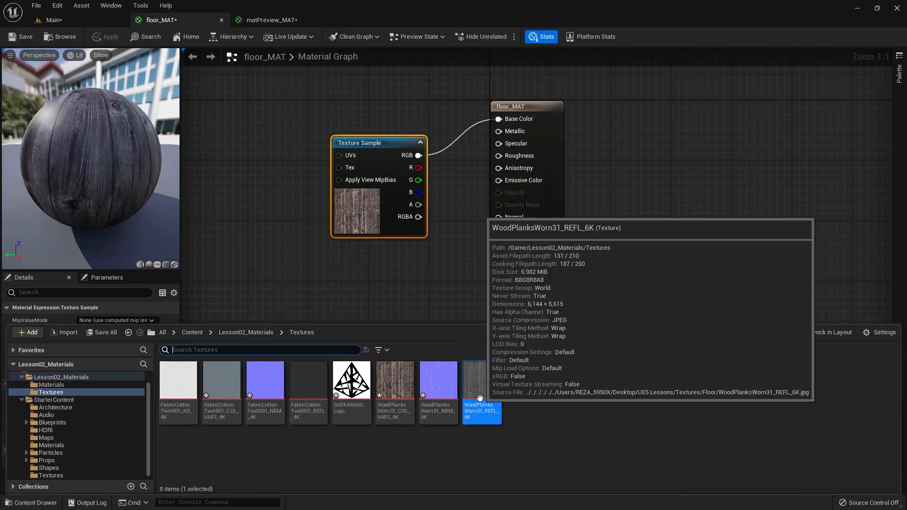
pyautogui.moveTo(482, 385); pyautogui.dragTo(375, 282)
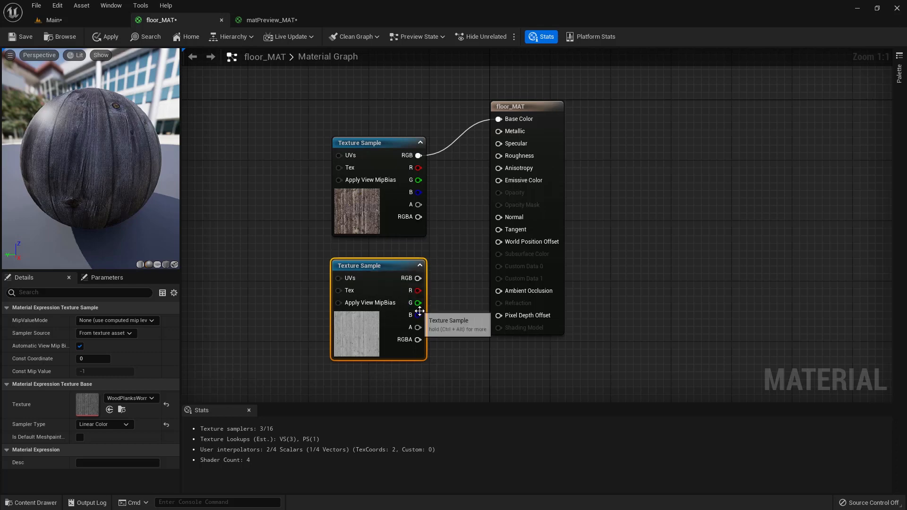
pyautogui.moveTo(418, 278); pyautogui.dragTo(498, 156)
# Step: Add a WoodPlanksWorn31_NRM_6K texture sample to floor_MAT, connect its RGB output to Normal, and apply the material with the stats closed
pyautogui.hotkey('ctrl', 'space')
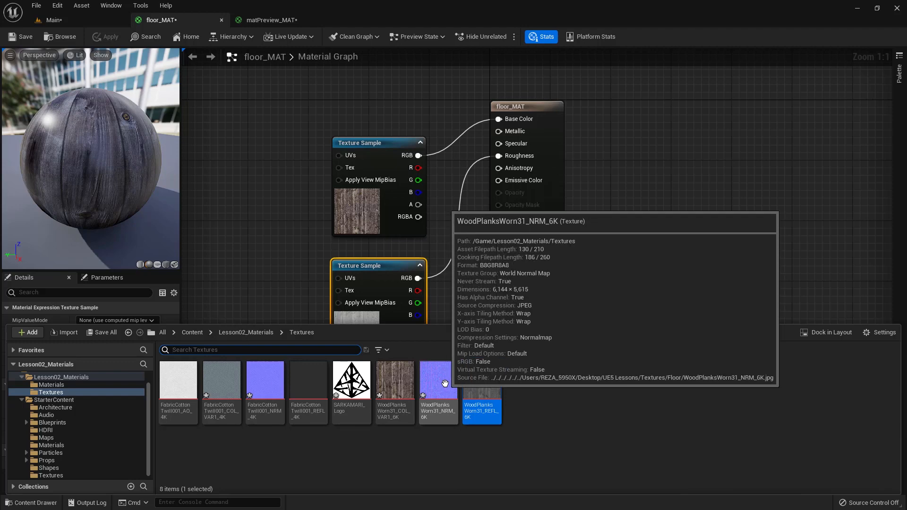
pyautogui.moveTo(445, 383); pyautogui.dragTo(358, 378)
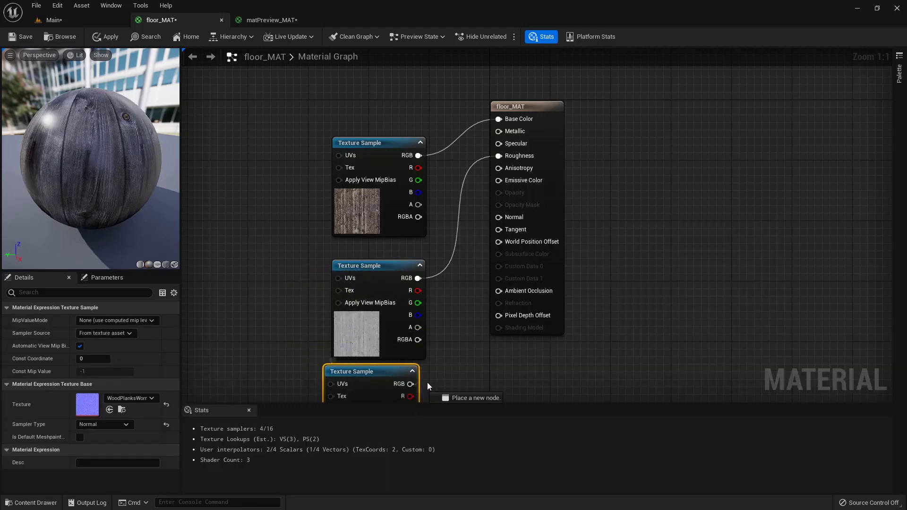
pyautogui.moveTo(427, 381); pyautogui.dragTo(498, 217)
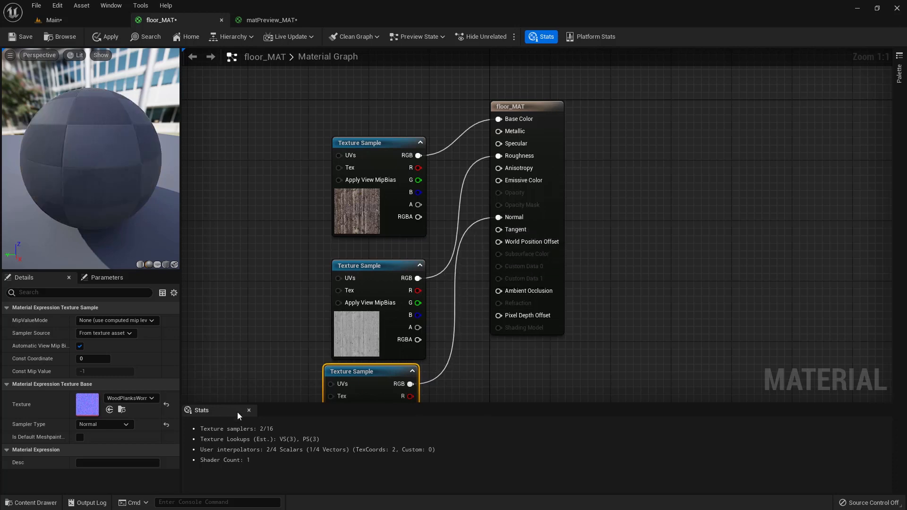
pyautogui.click(248, 410)
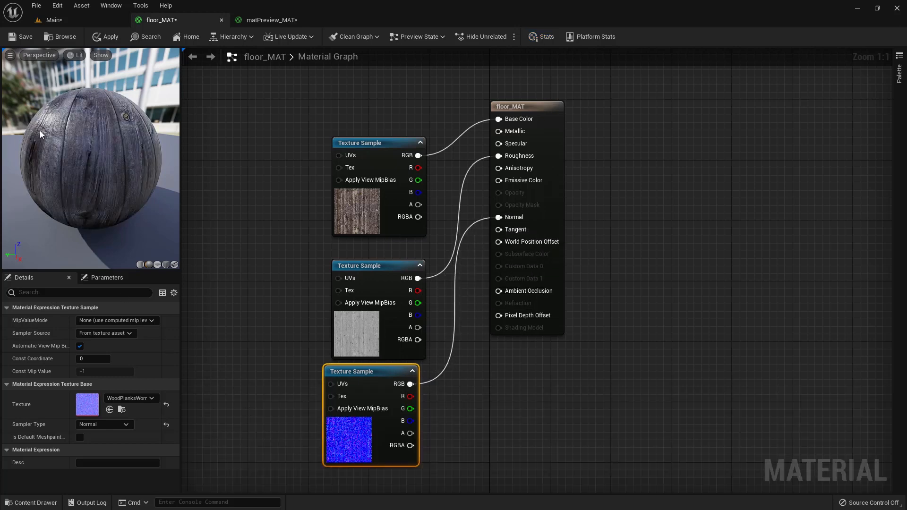
pyautogui.click(102, 37)
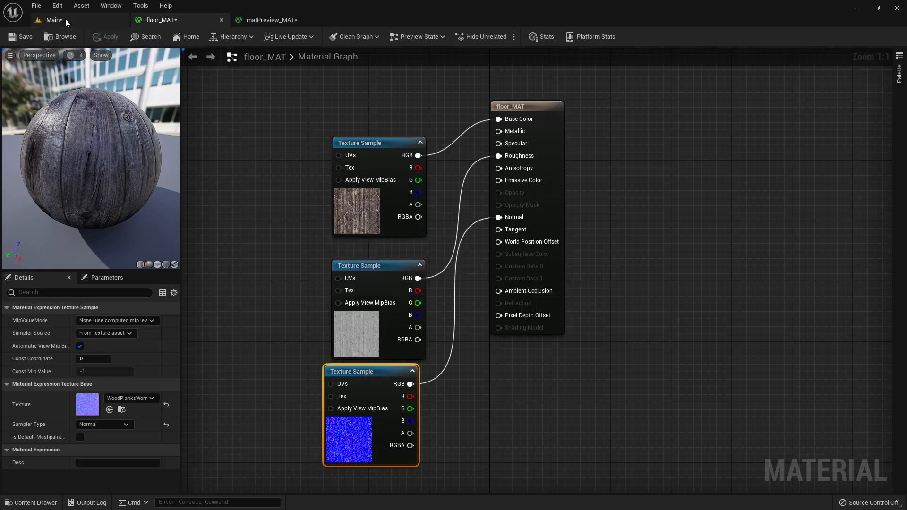
# Step: Examine the wood floor's relief and reflections around the preview mesh from several angles and distances in the Main level
pyautogui.click(65, 19)
pyautogui.keyDown('alt'); pyautogui.moveTo(156, 302); pyautogui.dragTo(283, 297); pyautogui.keyUp('alt')
pyautogui.keyDown('alt'); pyautogui.moveTo(156, 303); pyautogui.dragTo(74, 309, button='right'); pyautogui.keyUp('alt')
pyautogui.moveTo(215, 295); pyautogui.dragTo(234, 286, button='right')
pyautogui.scroll(-6, 222, 289)
pyautogui.keyDown('alt'); pyautogui.moveTo(228, 289); pyautogui.dragTo(307, 289); pyautogui.keyUp('alt')
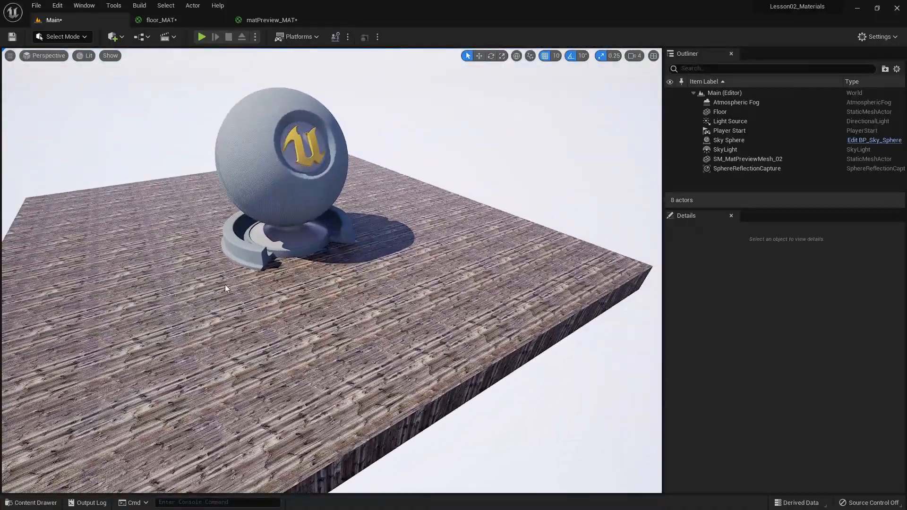
pyautogui.scroll(3, 203, 267)
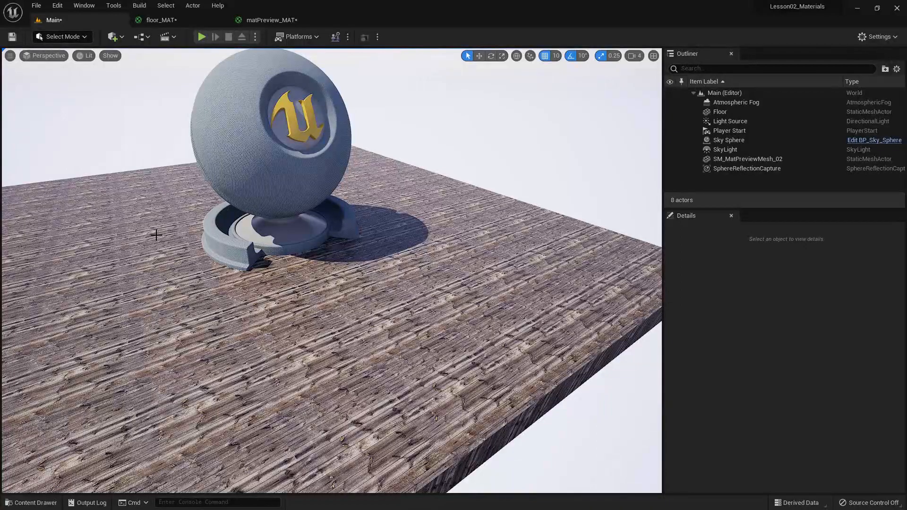
pyautogui.click(296, 151)
pyautogui.press('f')
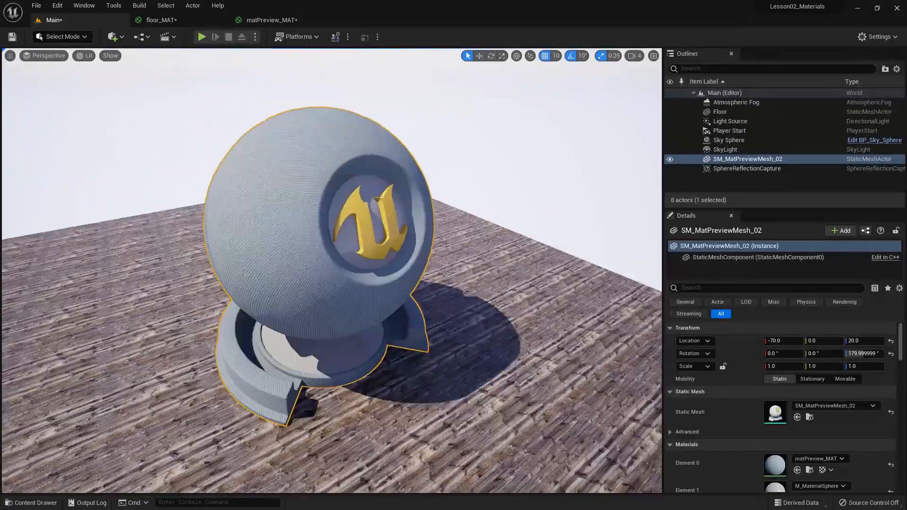
pyautogui.keyDown('alt'); pyautogui.moveTo(227, 178); pyautogui.dragTo(208, 165); pyautogui.keyUp('alt')
pyautogui.keyDown('alt'); pyautogui.moveTo(279, 444); pyautogui.dragTo(276, 403); pyautogui.keyUp('alt')
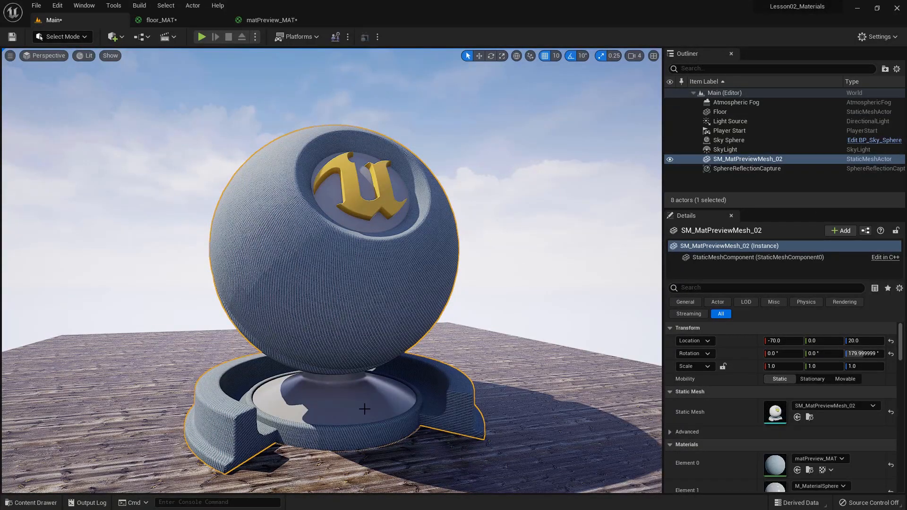
pyautogui.scroll(-5, 364, 408)
# Step: Rotate the Floor actor to -90° about the Z axis and view its new plank direction beneath the preview mesh
pyautogui.click(491, 441)
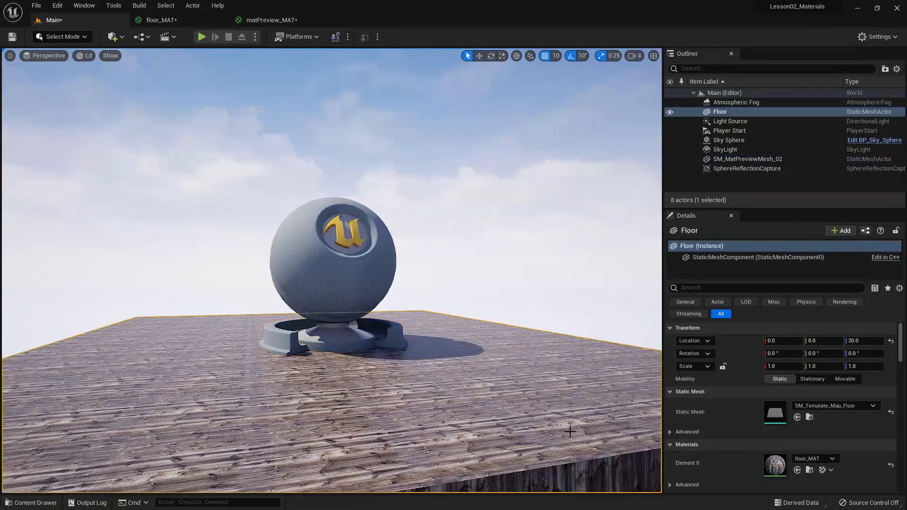
pyautogui.scroll(-2, 563, 404)
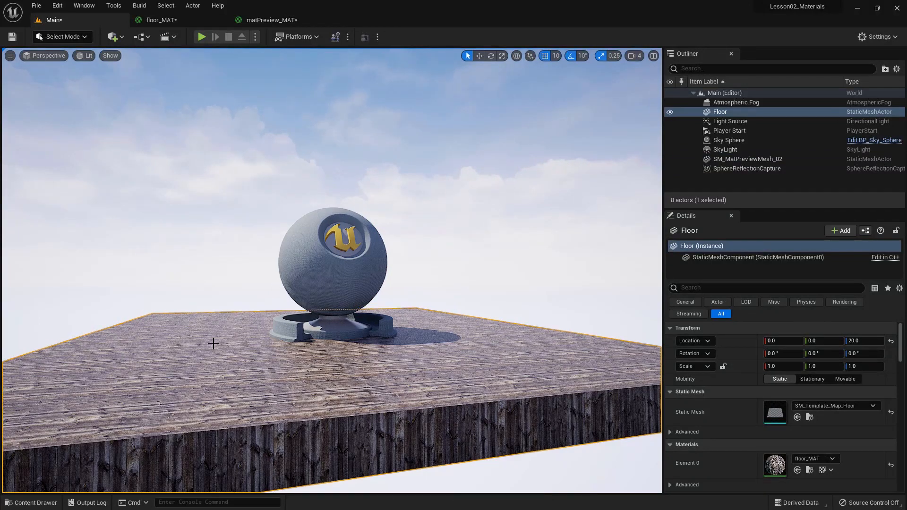
pyautogui.press('e')
pyautogui.moveTo(280, 336); pyautogui.dragTo(198, 377)
pyautogui.keyDown('alt'); pyautogui.moveTo(267, 355); pyautogui.dragTo(312, 354, button='right'); pyautogui.keyUp('alt')
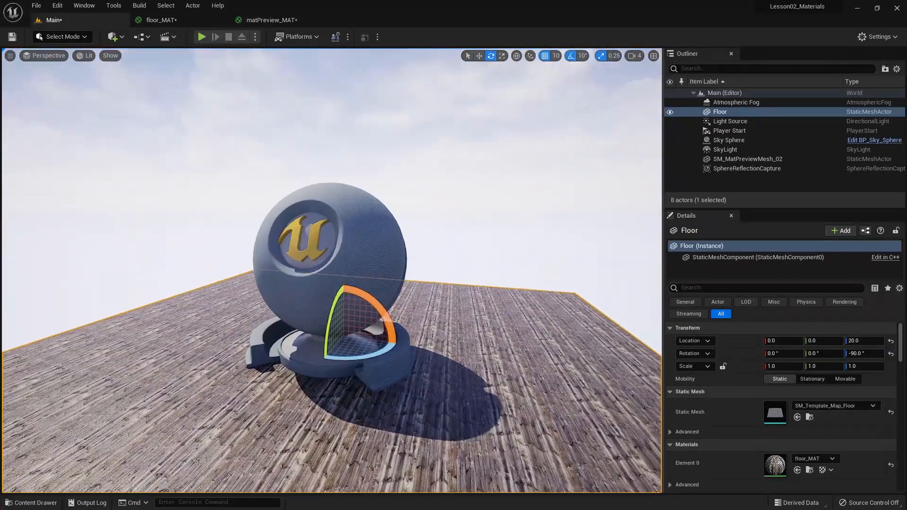
pyautogui.keyDown('alt'); pyautogui.moveTo(188, 370); pyautogui.dragTo(178, 296); pyautogui.keyUp('alt')
pyautogui.click(178, 295)
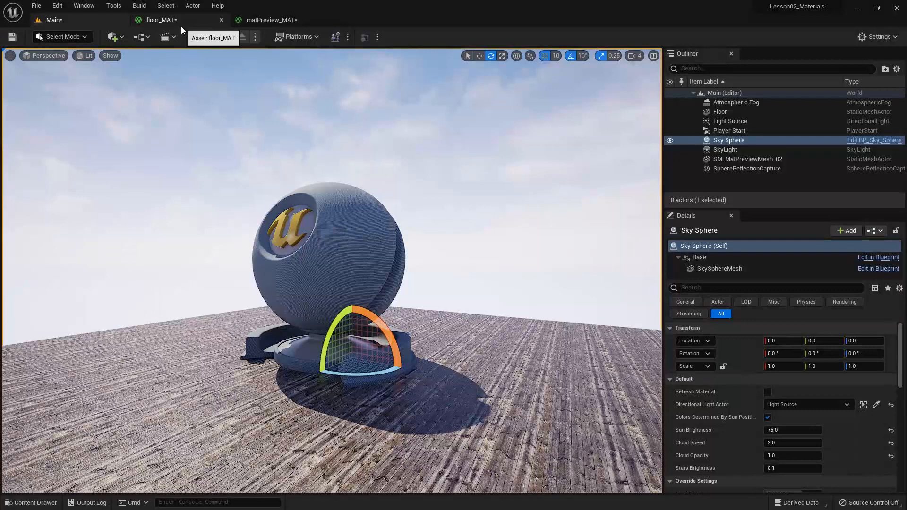
# Step: Spread out the matPreview_MAT graph by moving the AO texture sample, the normal texture sample and the 0.8 constant farther from the other nodes
pyautogui.click(263, 21)
pyautogui.moveTo(323, 149); pyautogui.dragTo(225, 121)
pyautogui.press('Escape')
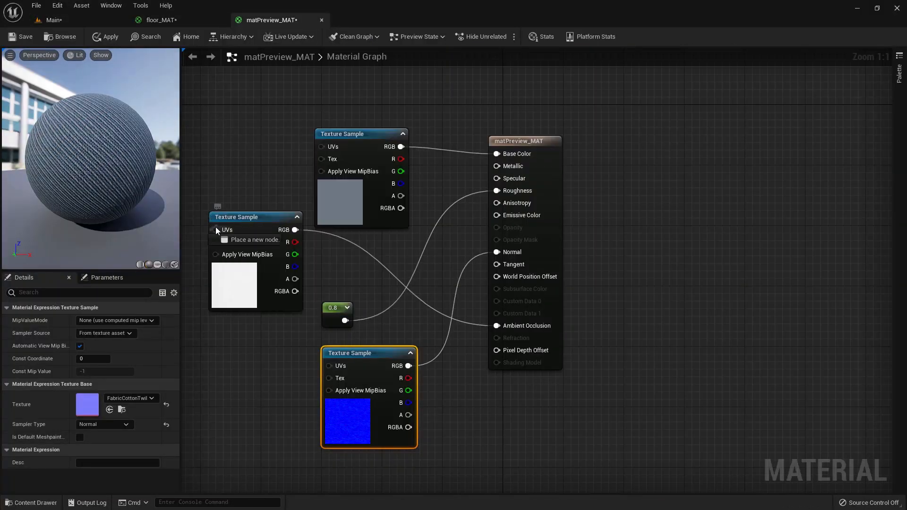
pyautogui.moveTo(215, 230); pyautogui.dragTo(370, 220)
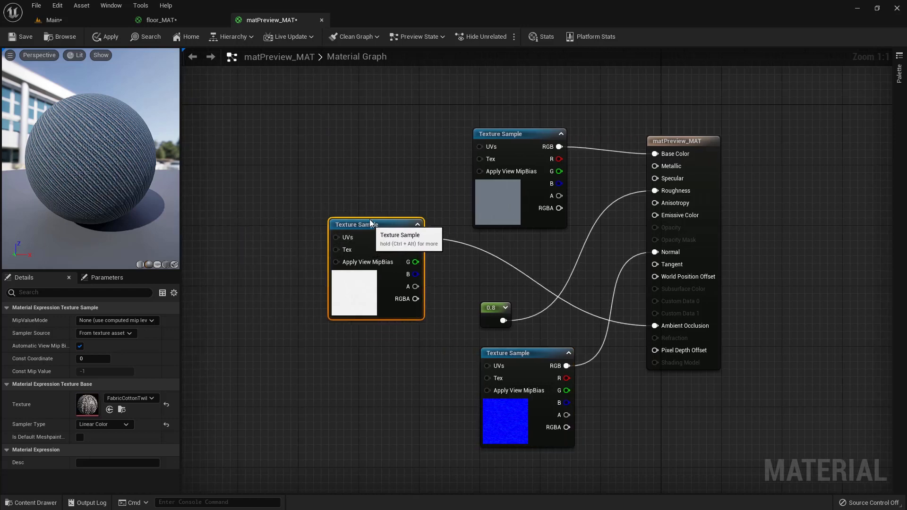
pyautogui.moveTo(509, 350); pyautogui.dragTo(490, 379)
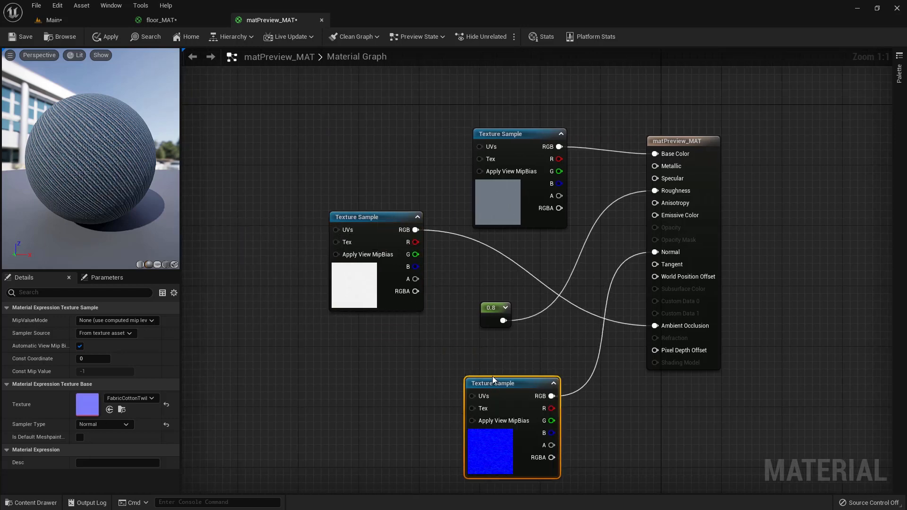
pyautogui.moveTo(494, 312)
pyautogui.mouseDown()
pyautogui.moveTo(480, 303)
pyautogui.moveTo(479, 316)
pyautogui.mouseUp()
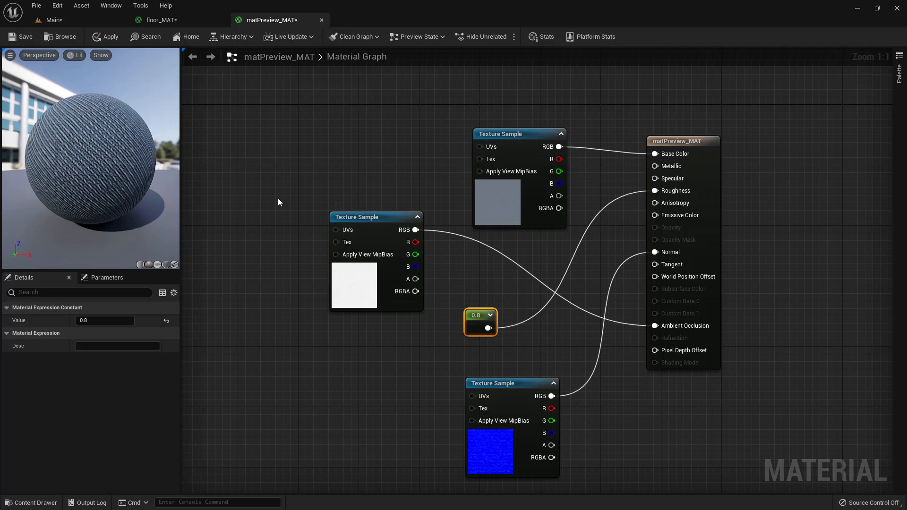
pyautogui.click(222, 151)
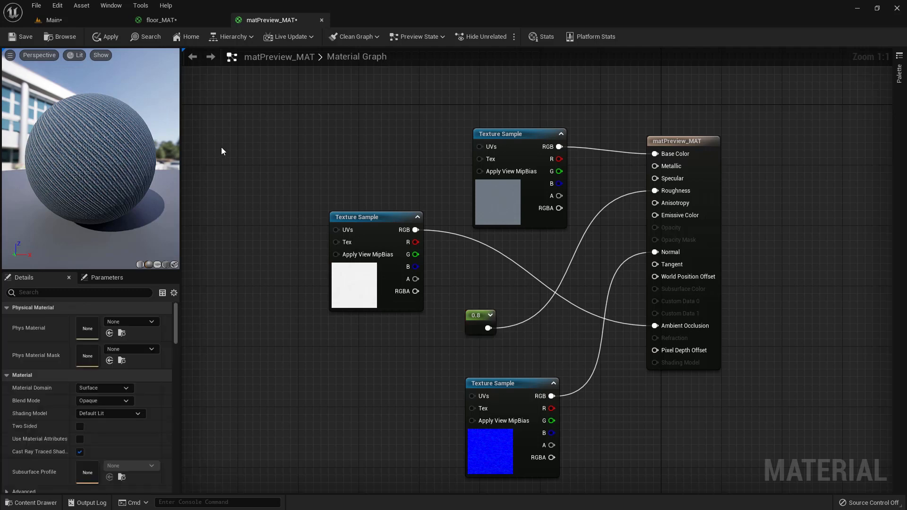
# Step: Add a TextureCoordinate node to the matPreview_MAT graph and place it in the empty area before the base color texture sample
pyautogui.rightClick(283, 151)
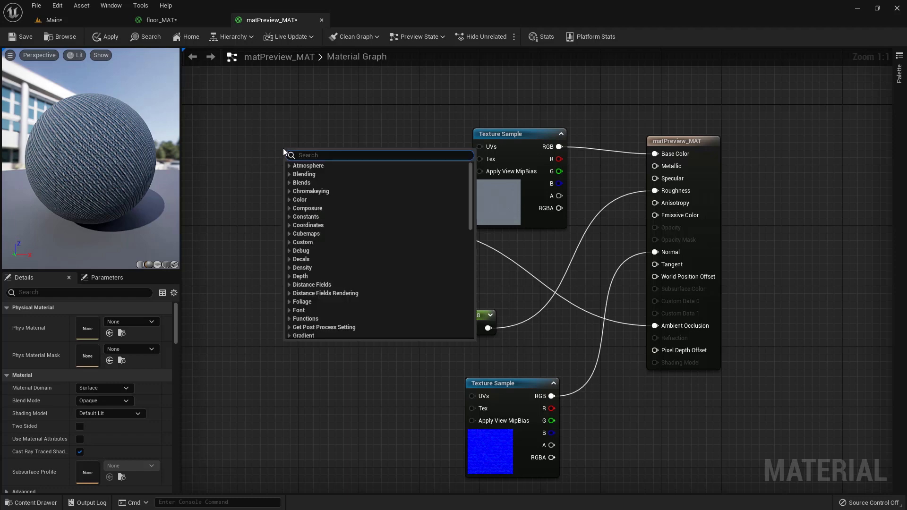
pyautogui.write('coordin')
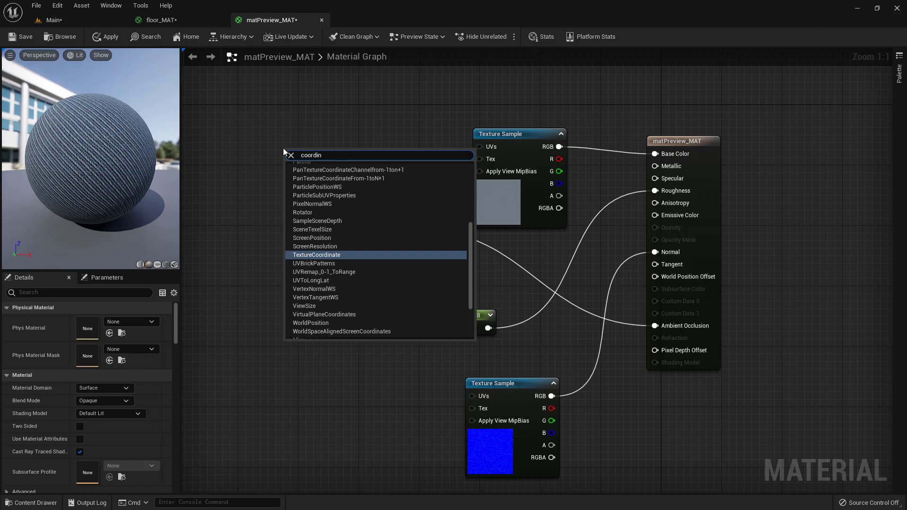
pyautogui.click(312, 255)
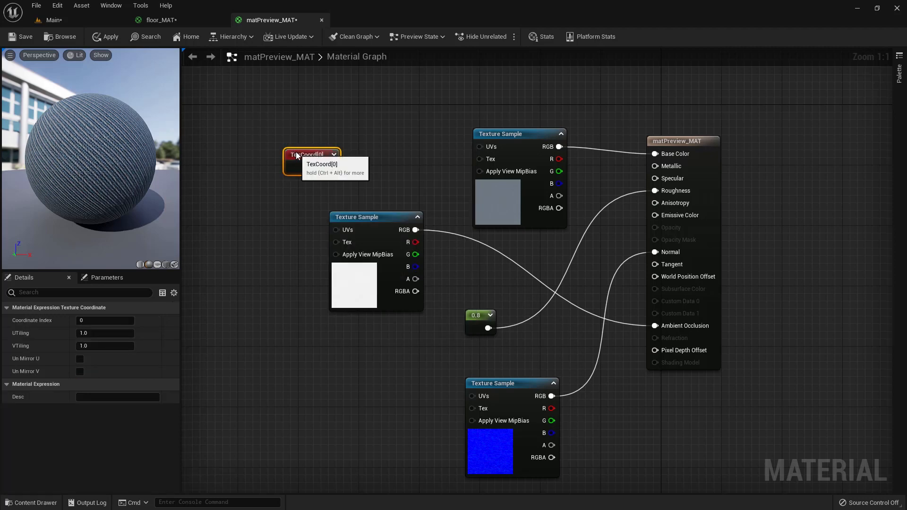
pyautogui.moveTo(297, 153); pyautogui.dragTo(282, 127)
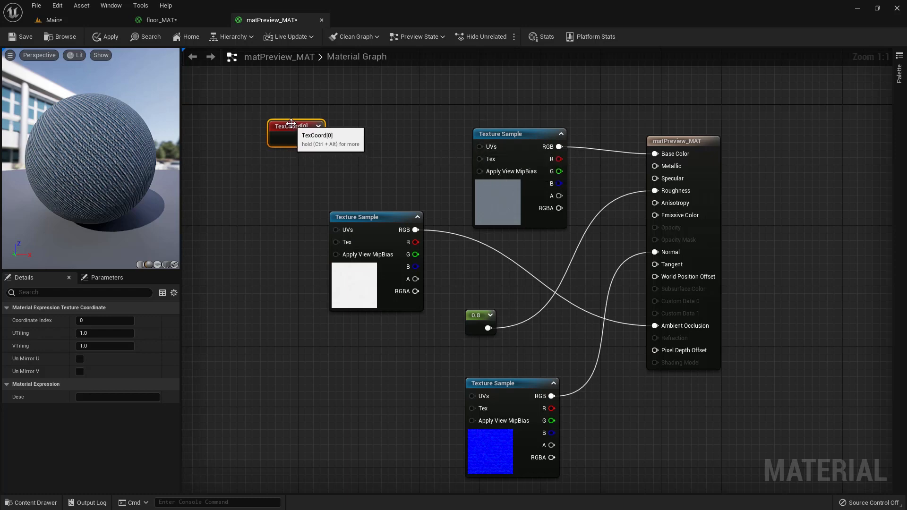
pyautogui.moveTo(291, 124); pyautogui.dragTo(276, 132)
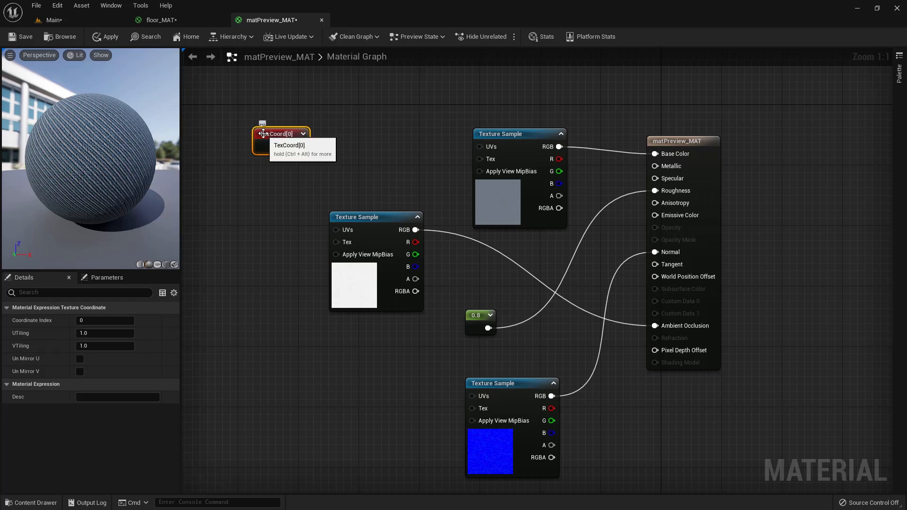
pyautogui.moveTo(265, 137); pyautogui.dragTo(272, 129)
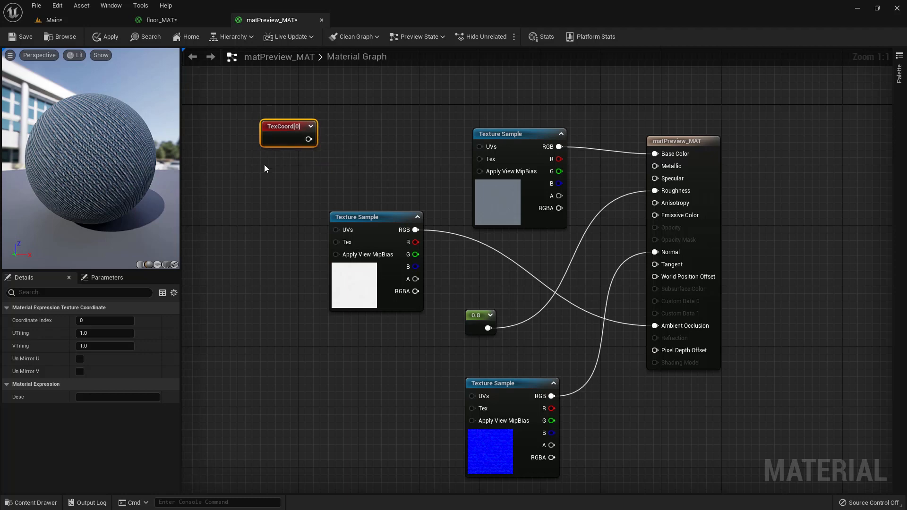
# Step: Add a Constant node with value 0 directly beneath the TexCoord[0] node
pyautogui.click(291, 180)
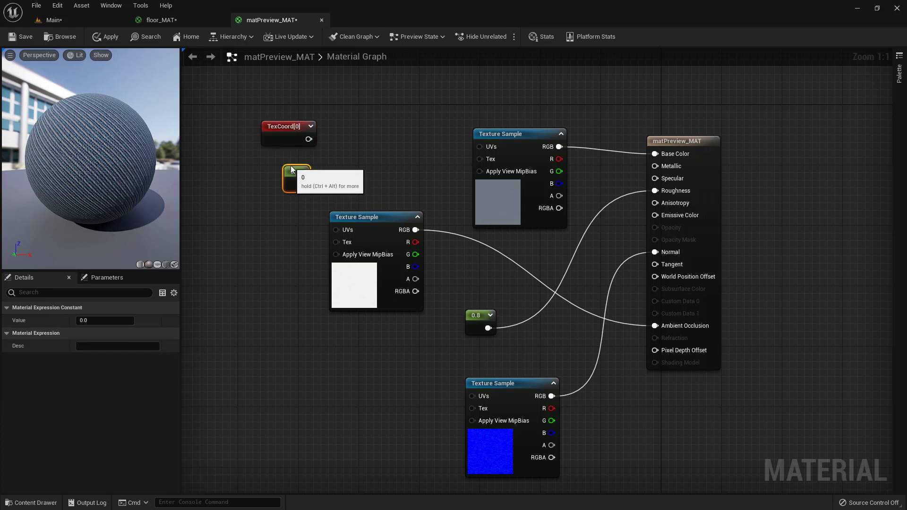
pyautogui.click(286, 120)
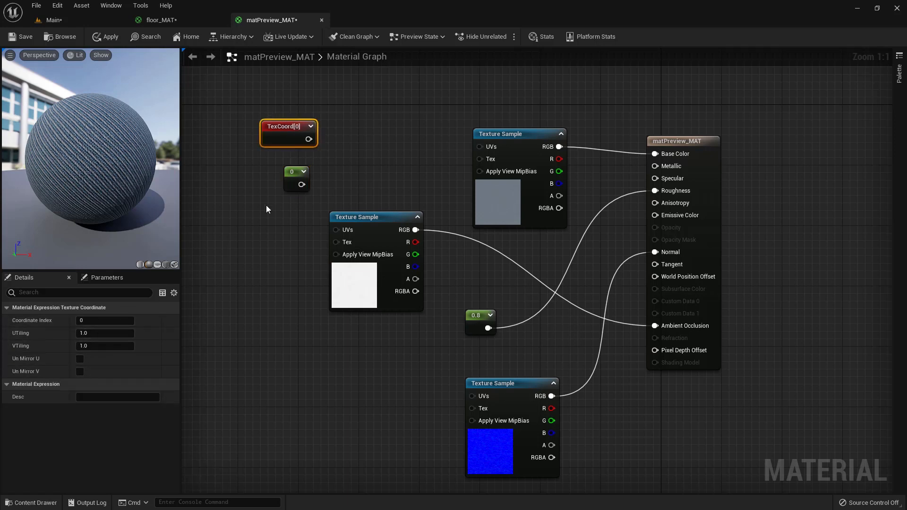
pyautogui.click(296, 174)
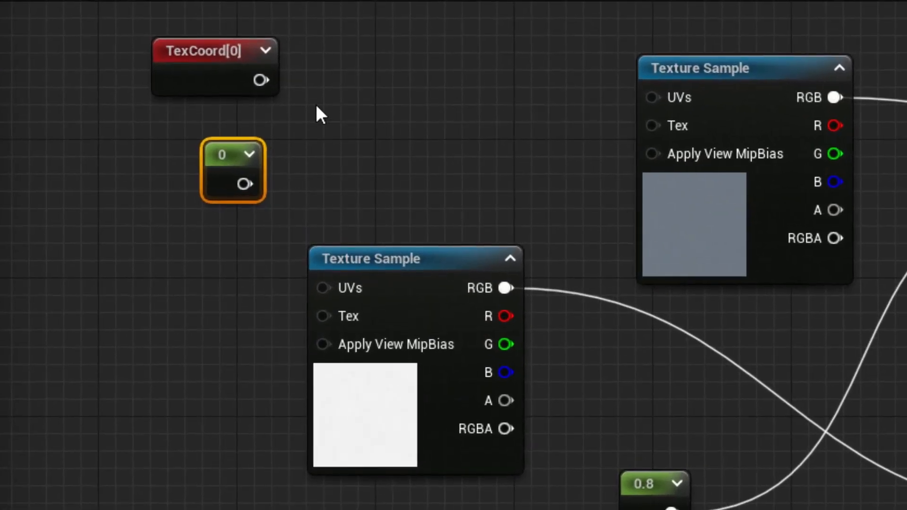
# Step: Add a Multiply node and connect TexCoord[0] to its A input and the 0 constant to its B input
pyautogui.rightClick(320, 112)
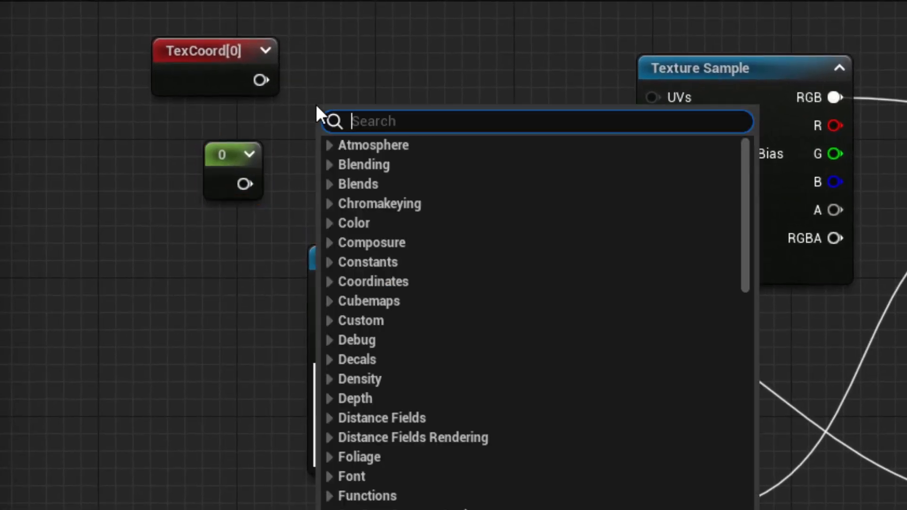
pyautogui.write('multi')
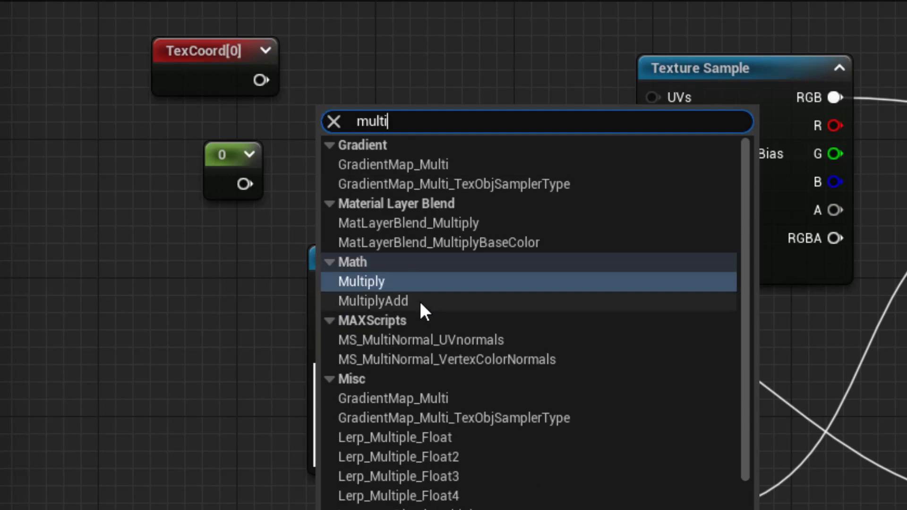
pyautogui.click(377, 282)
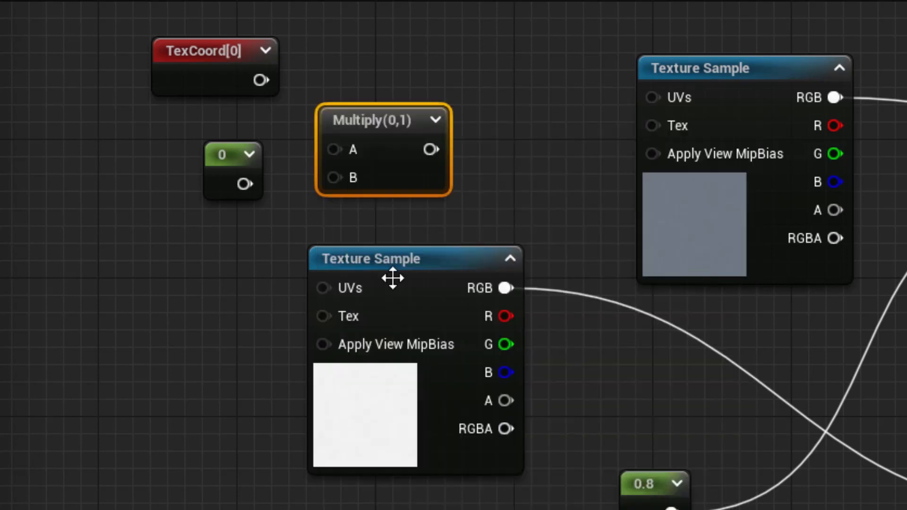
pyautogui.moveTo(360, 132); pyautogui.dragTo(384, 98)
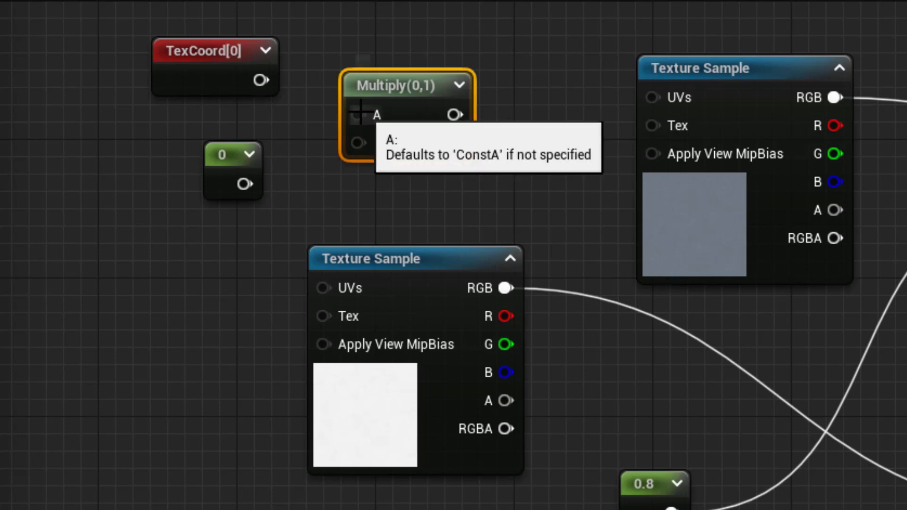
pyautogui.moveTo(358, 115); pyautogui.dragTo(261, 81)
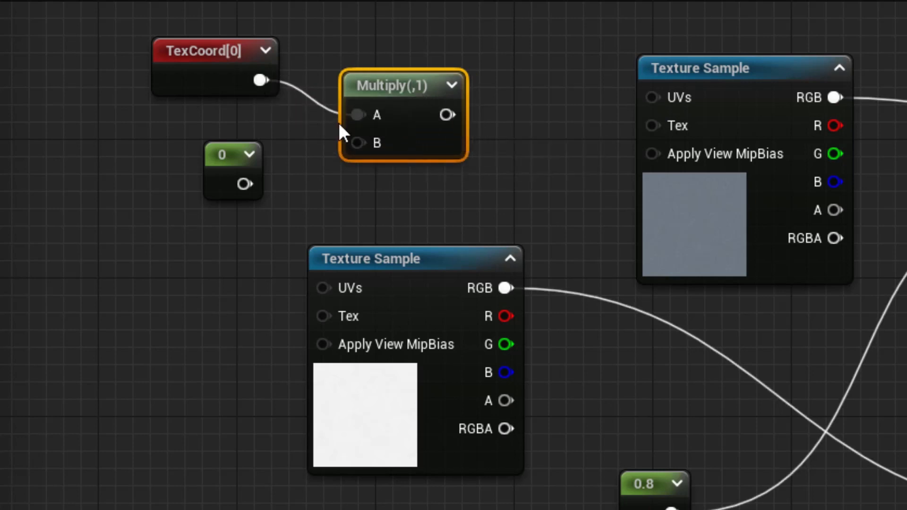
pyautogui.moveTo(357, 143); pyautogui.dragTo(245, 184)
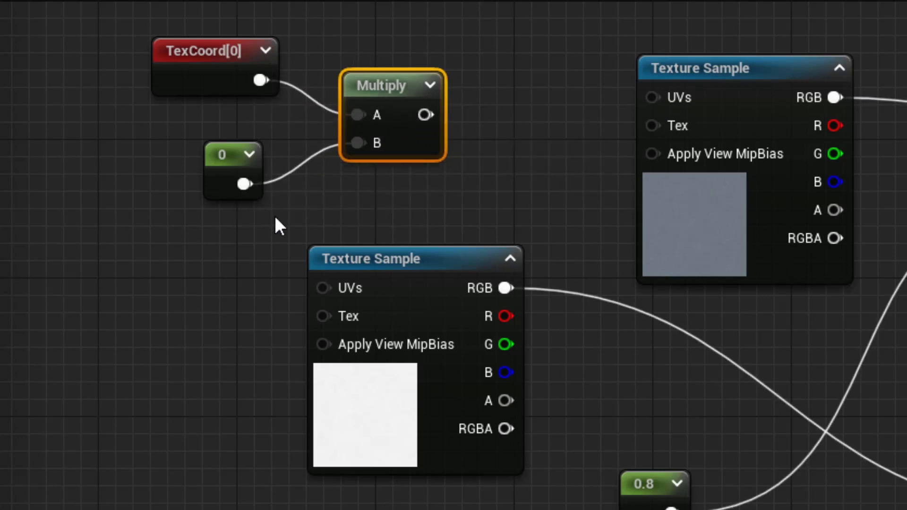
# Step: Connect the Multiply output to the UVs of the base color, AO and normal texture samples, shifting the AO sample closer to the others
pyautogui.moveTo(425, 114); pyautogui.dragTo(653, 97)
pyautogui.click(461, 263)
pyautogui.moveTo(462, 264); pyautogui.dragTo(566, 263)
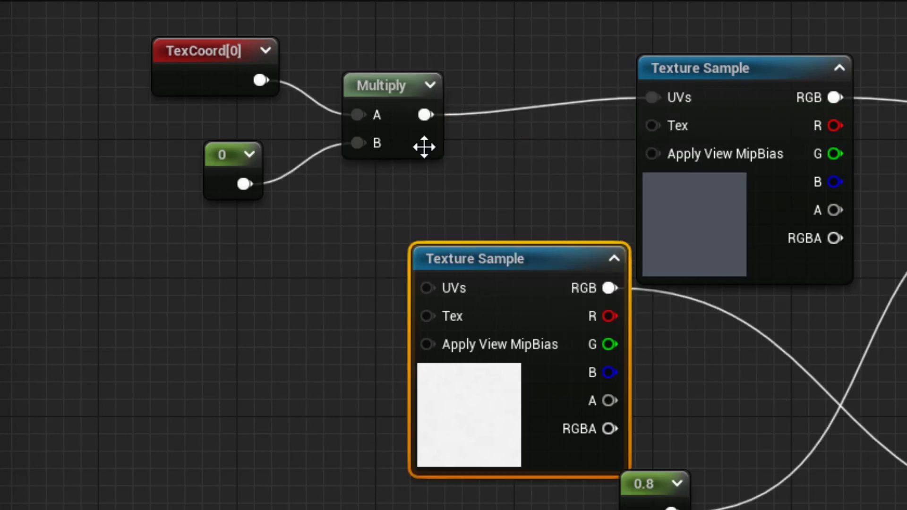
pyautogui.moveTo(425, 114); pyautogui.dragTo(421, 286)
pyautogui.moveTo(243, 66); pyautogui.dragTo(364, 383)
# Step: Rearrange the Multiply, 0 constant and TexCoord[0] nodes into a compact group beside the AO texture sample
pyautogui.moveTo(212, 55); pyautogui.dragTo(122, 195)
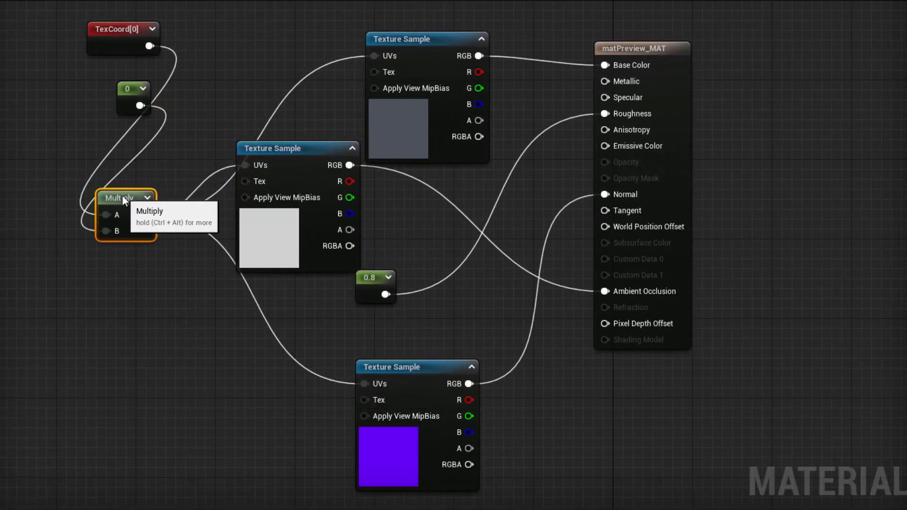
pyautogui.moveTo(127, 85); pyautogui.dragTo(68, 237)
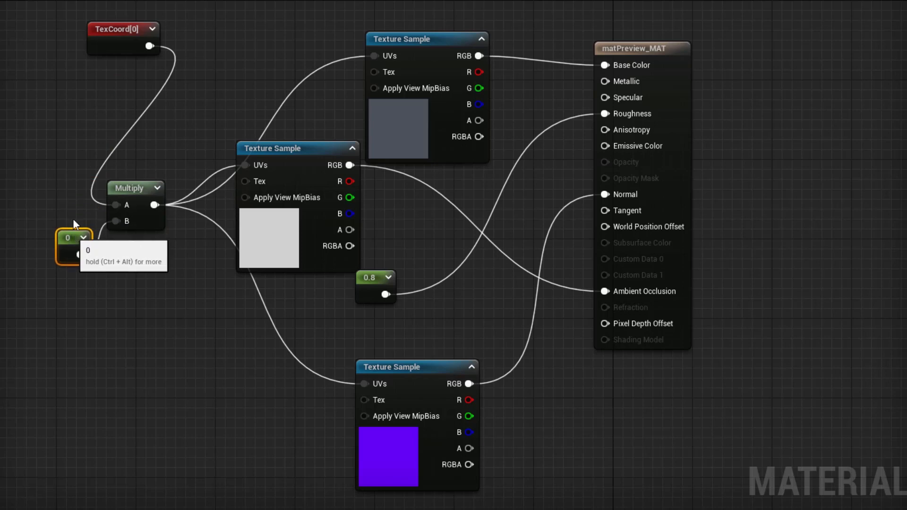
pyautogui.moveTo(113, 38); pyautogui.dragTo(36, 185)
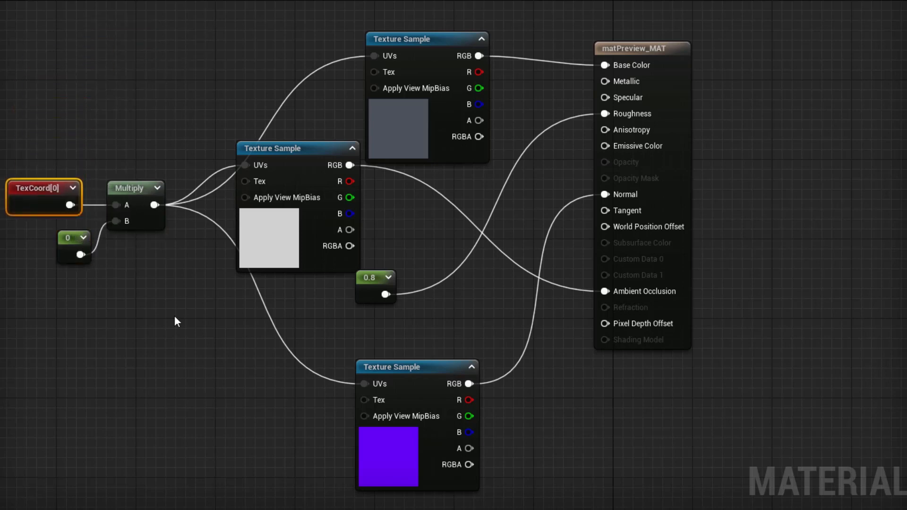
pyautogui.click(137, 189)
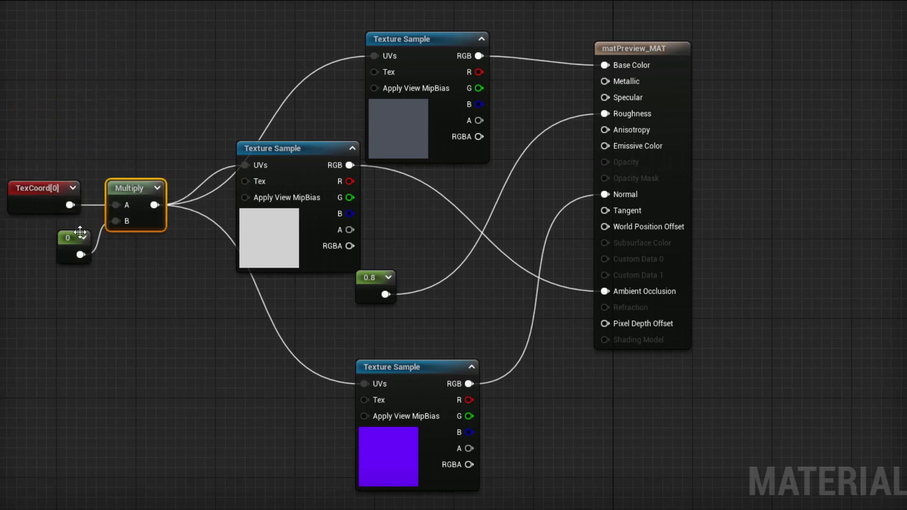
# Step: Set the constant feeding Multiply to 0.2, apply the material and view the fabric's tiling around the preview mesh in the Main level
pyautogui.click(77, 258)
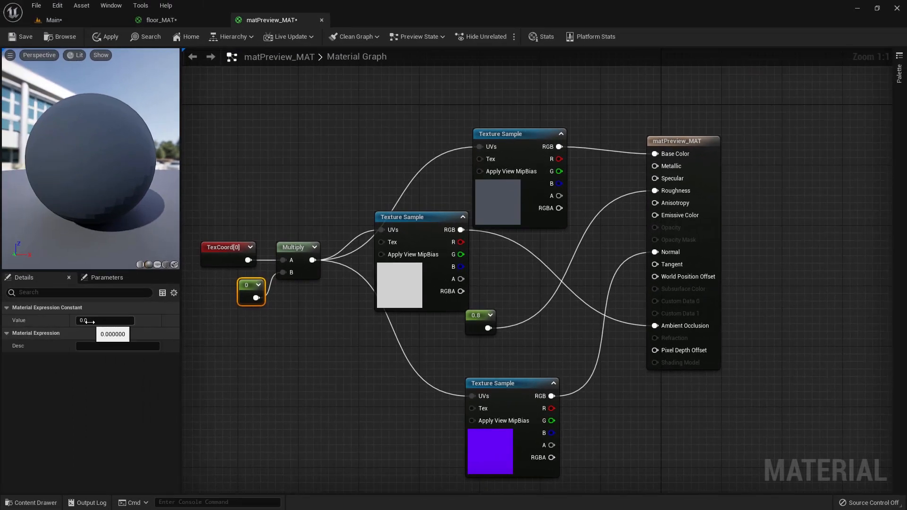
pyautogui.click(91, 320)
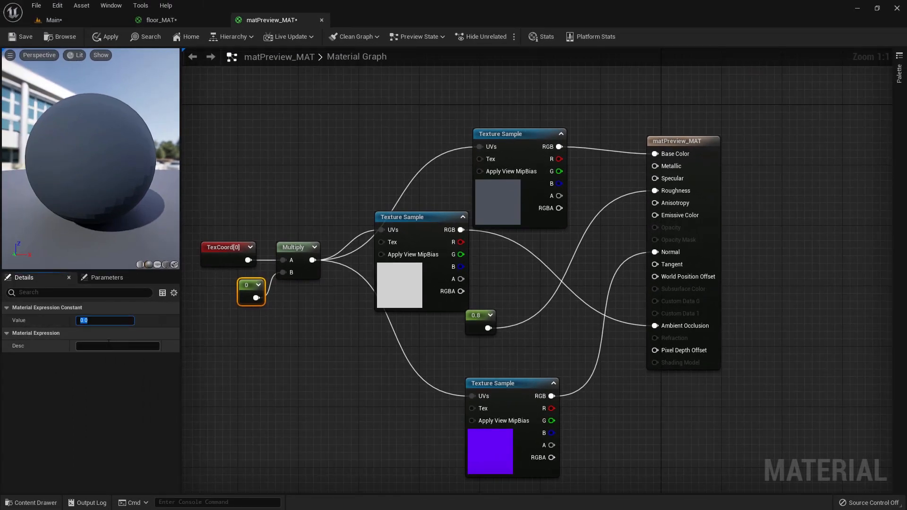
pyautogui.write('.2')
pyautogui.press('Return')
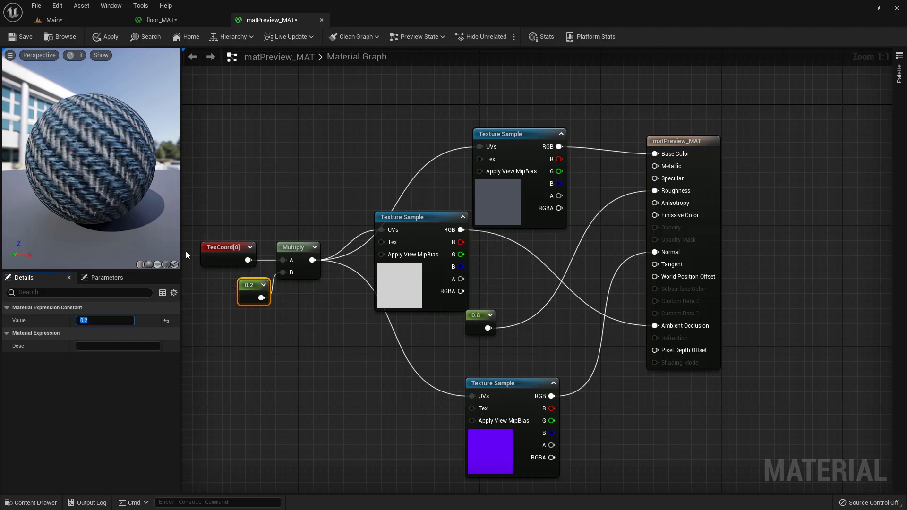
pyautogui.click(108, 39)
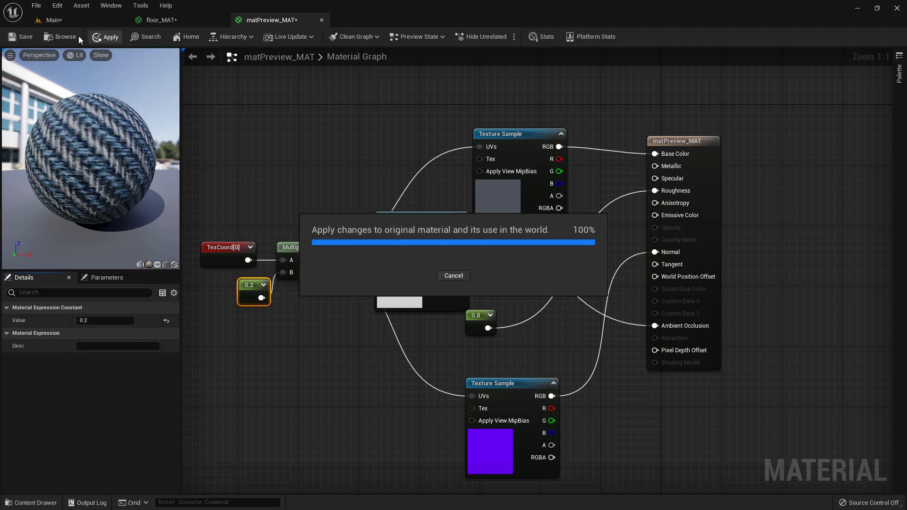
pyautogui.click(69, 21)
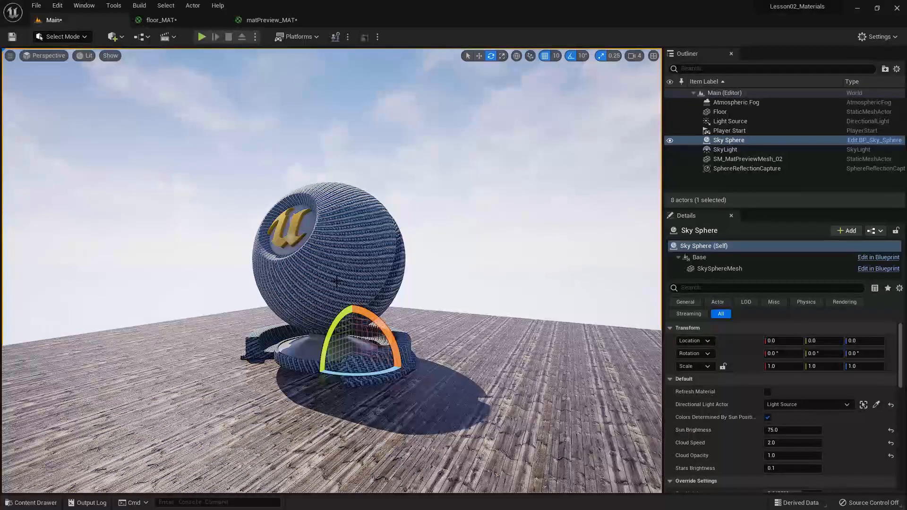
pyautogui.keyDown('alt'); pyautogui.moveTo(305, 306); pyautogui.dragTo(623, 294); pyautogui.keyUp('alt')
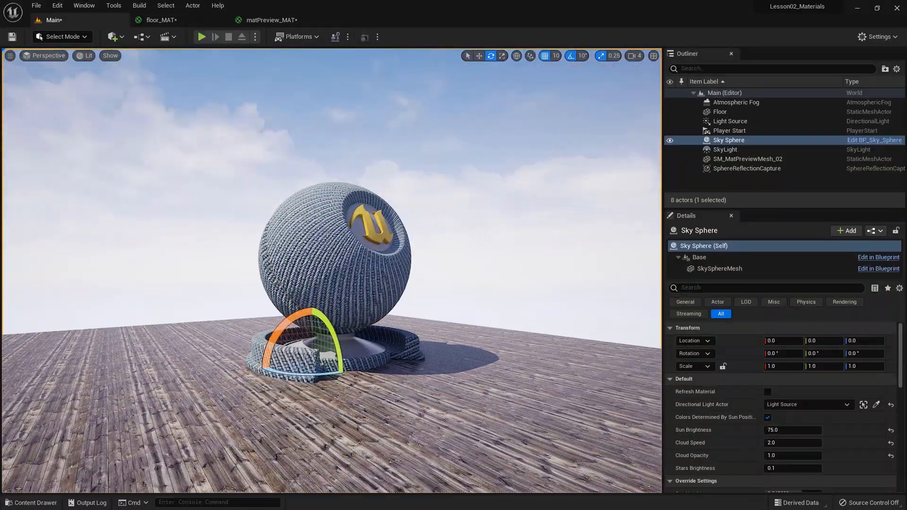
# Step: Set matPreview_MAT's tiling constant to 0.15, apply the material and check the fabric in the Main level
pyautogui.click(247, 21)
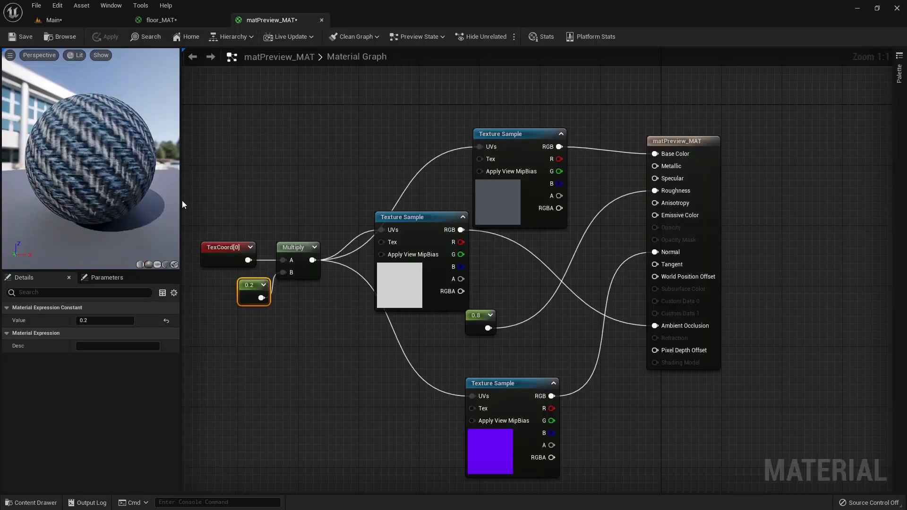
pyautogui.click(99, 321)
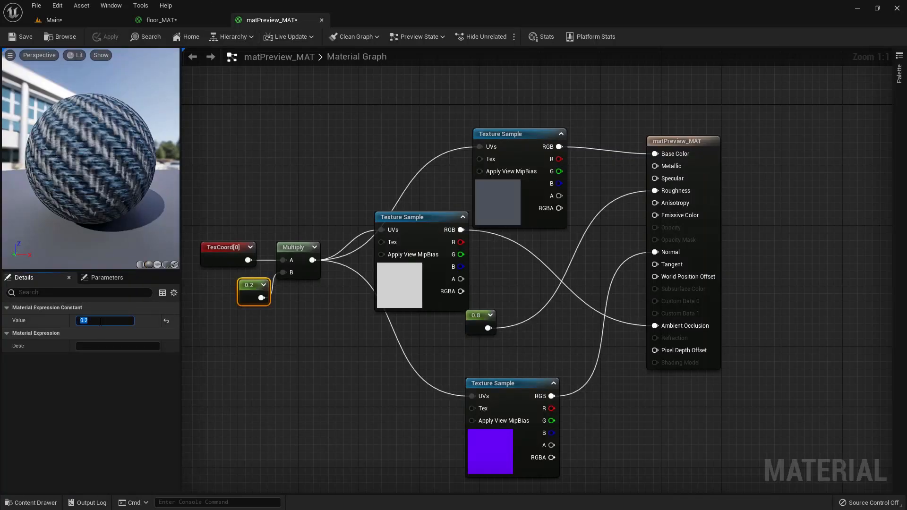
pyautogui.press('Return')
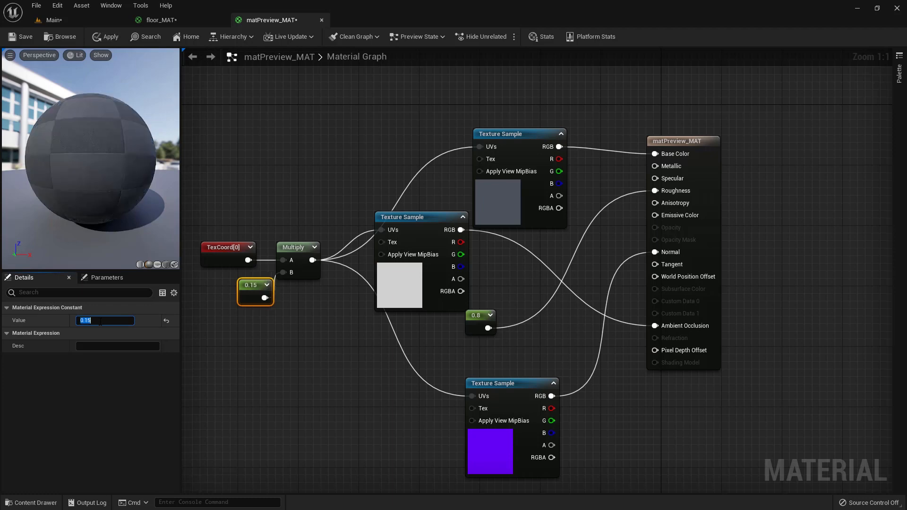
pyautogui.moveTo(244, 289); pyautogui.dragTo(221, 288)
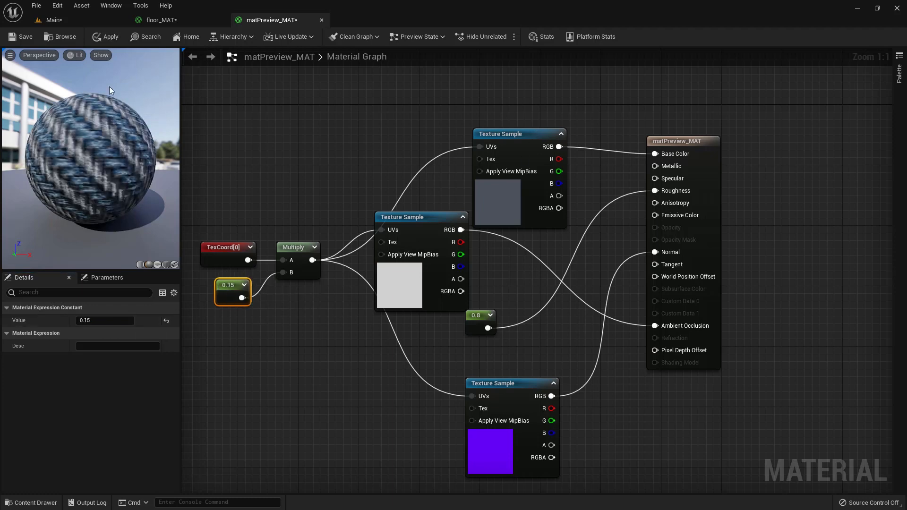
pyautogui.click(97, 37)
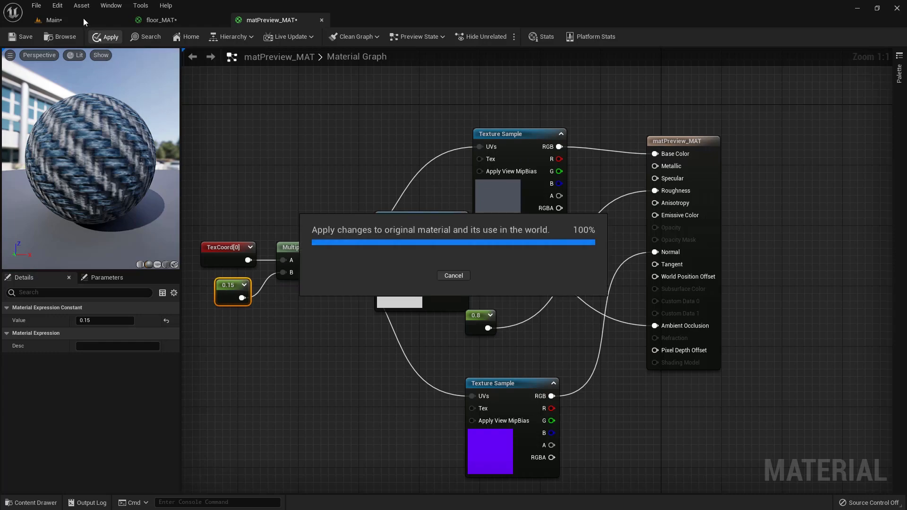
pyautogui.click(83, 18)
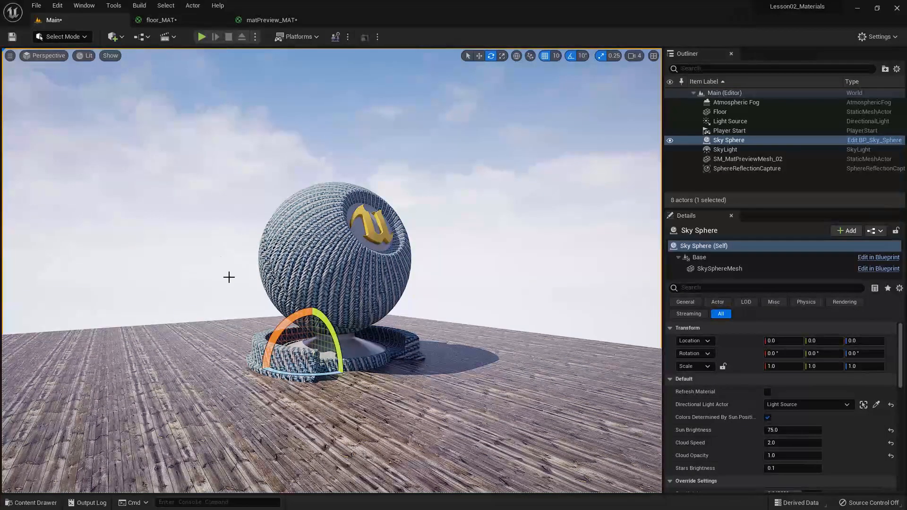
# Step: Save the matPreview_MAT material and stay in its graph after a brief switch to floor_MAT
pyautogui.click(268, 20)
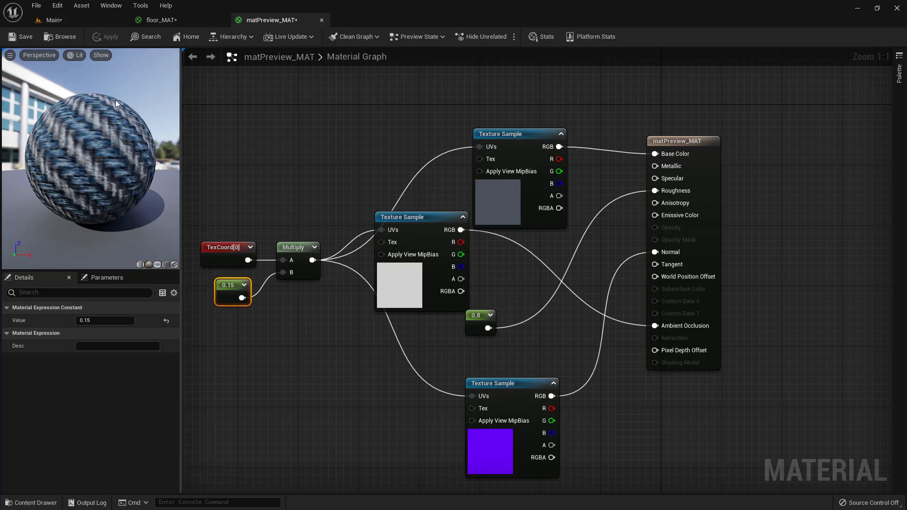
pyautogui.click(20, 37)
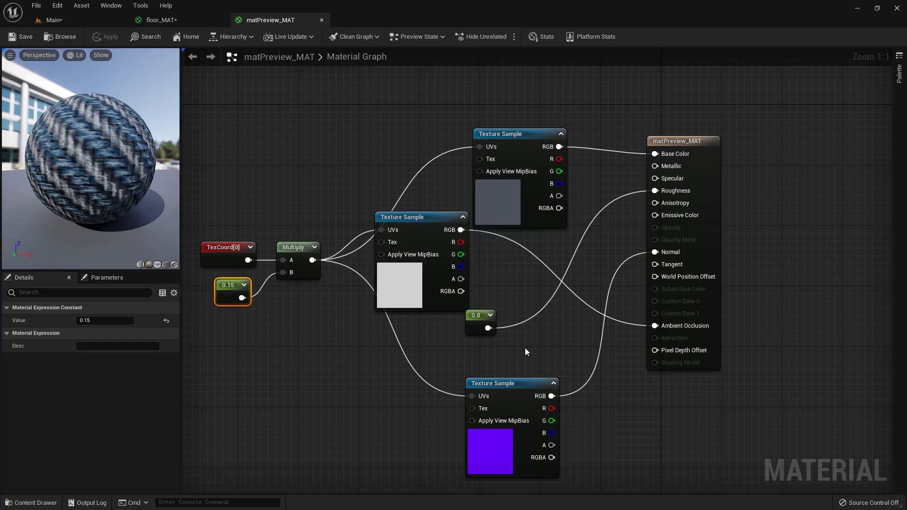
pyautogui.click(158, 20)
pyautogui.click(305, 20)
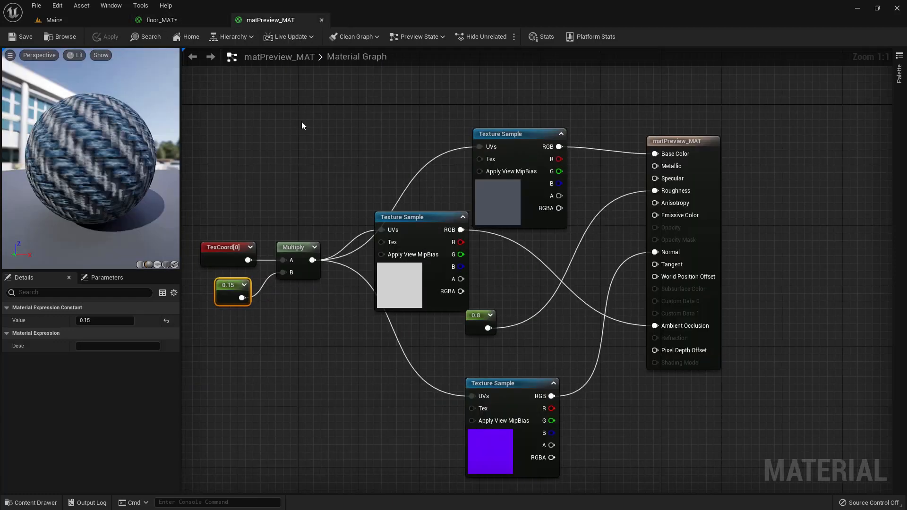
# Step: Copy the TexCoord[0], 0.15 constant and Multiply nodes from matPreview_MAT into the floor_MAT graph
pyautogui.keyDown('ctrl'); pyautogui.click(291, 247); pyautogui.keyUp('ctrl')
pyautogui.keyDown('ctrl'); pyautogui.click(216, 247); pyautogui.keyUp('ctrl')
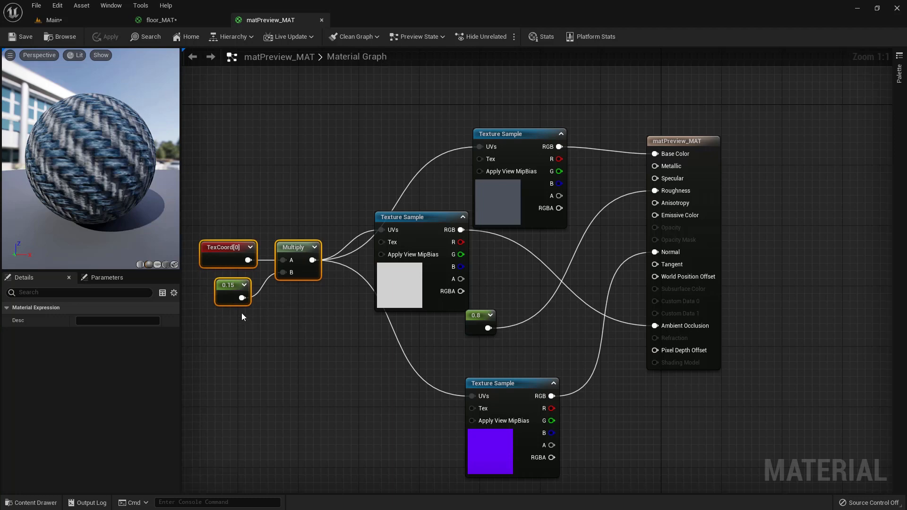
pyautogui.hotkey('ctrl', 'c')
pyautogui.click(159, 20)
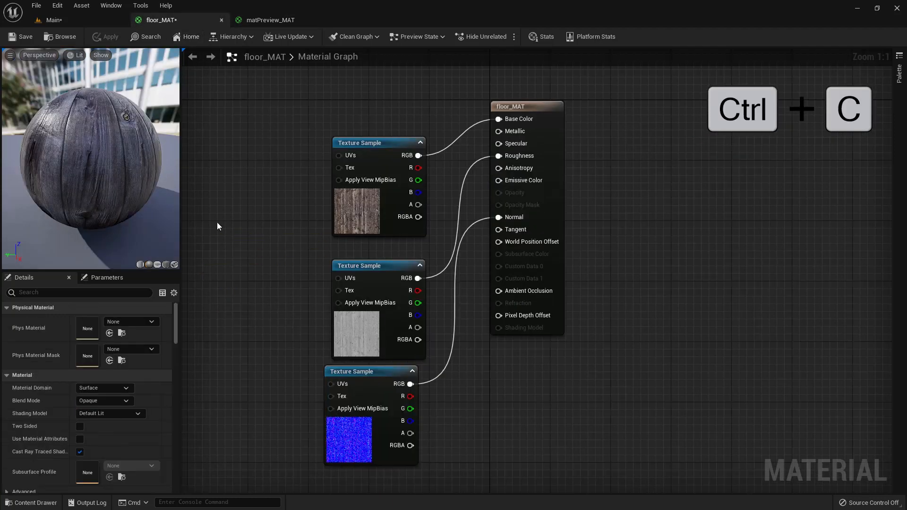
pyautogui.hotkey('ctrl', 'v')
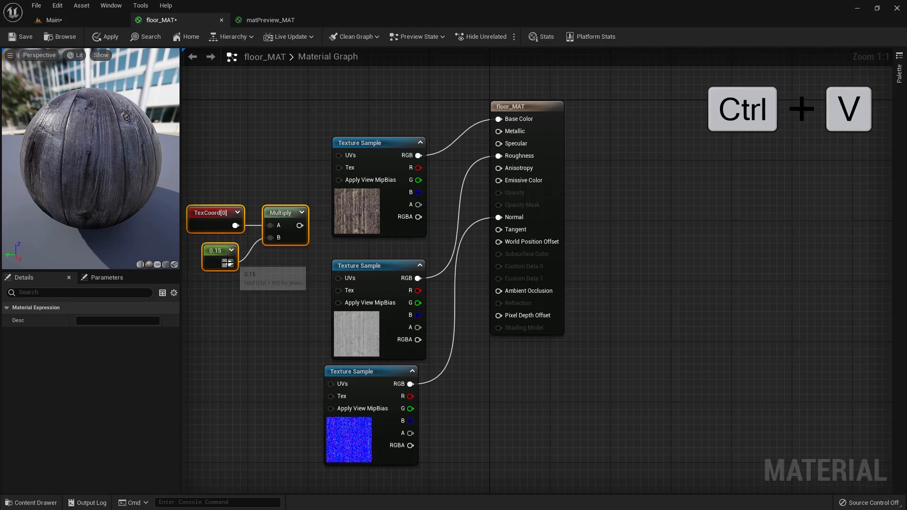
# Step: Space the pasted tiling nodes away from the textures and connect Multiply's output to the UVs of all three Texture Samples
pyautogui.scroll(-2, 270, 314)
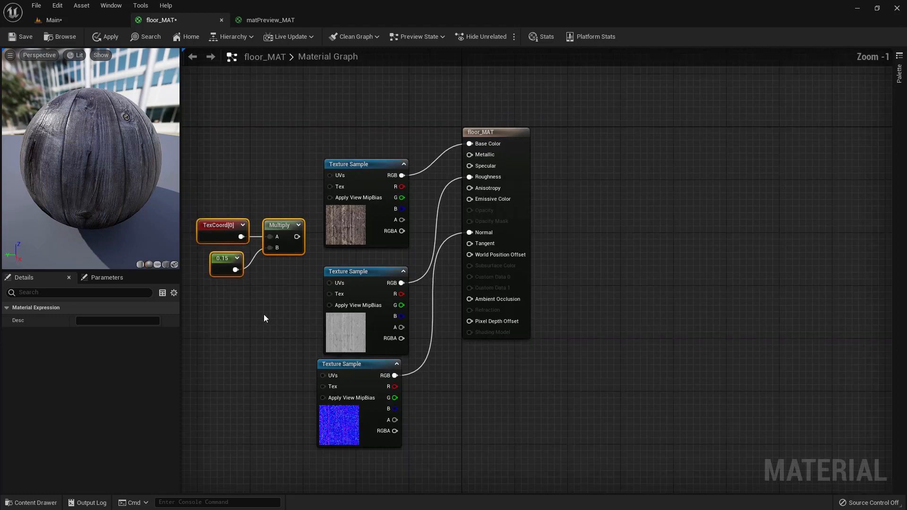
pyautogui.moveTo(254, 317); pyautogui.dragTo(427, 292, button='right')
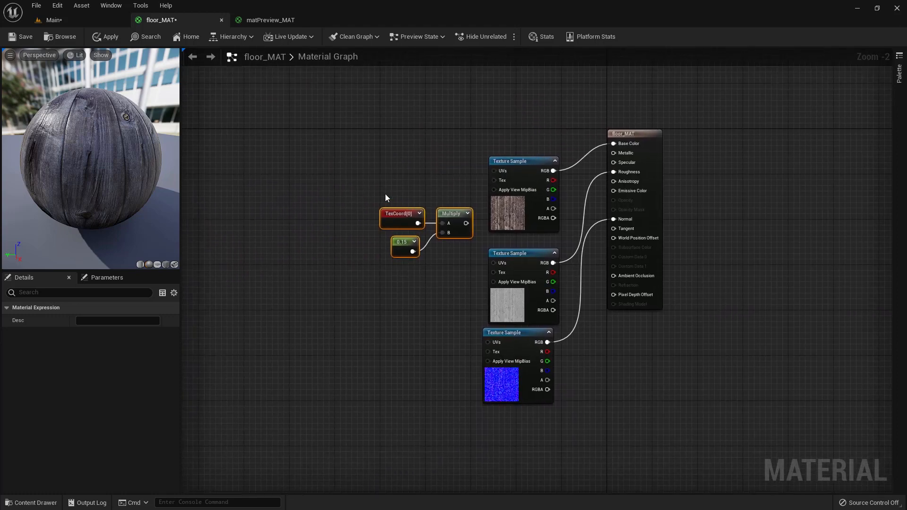
pyautogui.moveTo(369, 181); pyautogui.dragTo(449, 261)
pyautogui.moveTo(455, 227); pyautogui.dragTo(493, 170)
pyautogui.moveTo(370, 217); pyautogui.dragTo(495, 260)
pyautogui.click(379, 222)
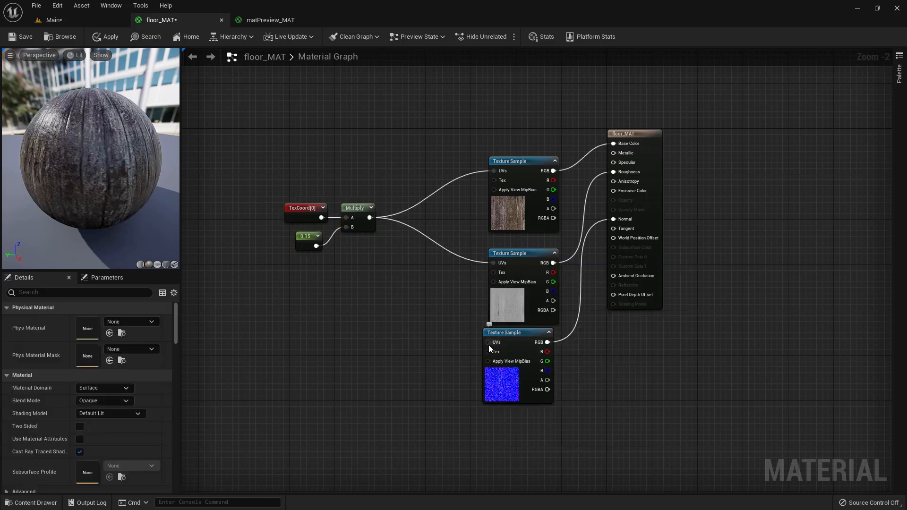
pyautogui.moveTo(488, 341); pyautogui.dragTo(371, 218)
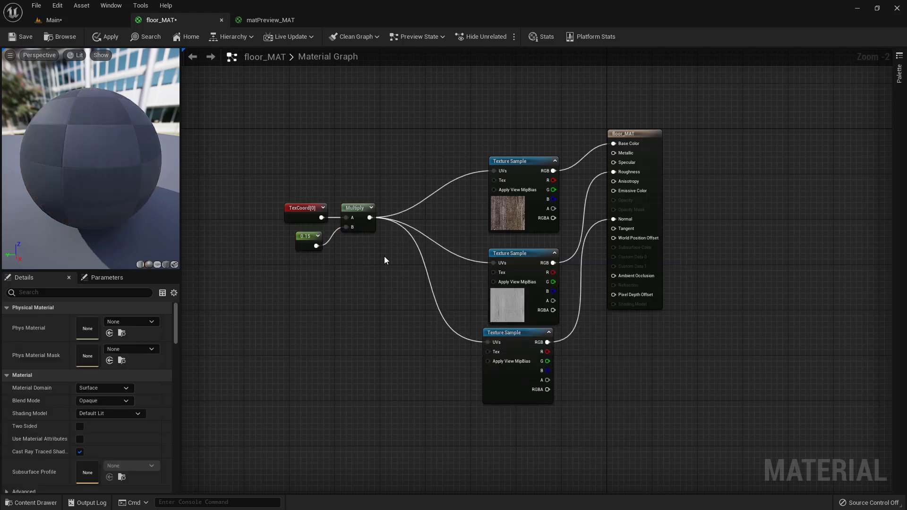
# Step: Apply floor_MAT and inspect the plank floor around the preview mesh in the Main level
pyautogui.click(105, 36)
pyautogui.click(86, 18)
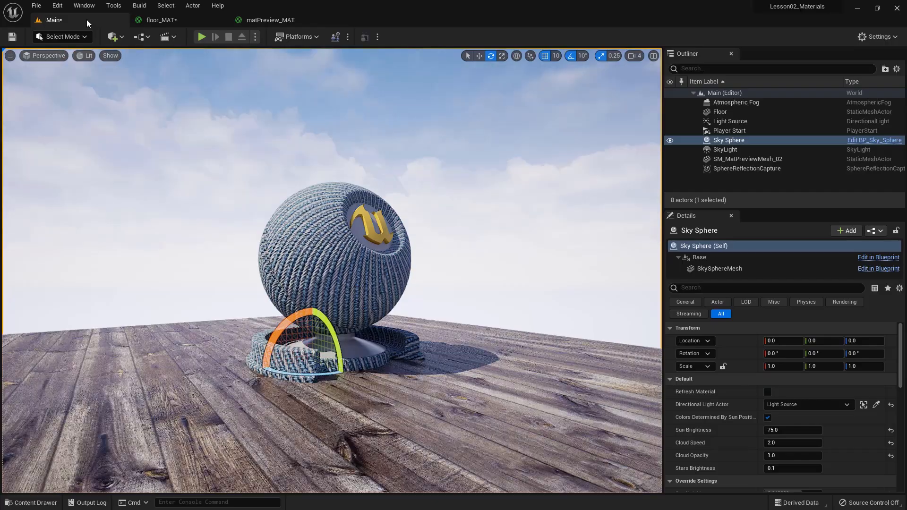
pyautogui.keyDown('alt'); pyautogui.moveTo(388, 450); pyautogui.dragTo(262, 454); pyautogui.keyUp('alt')
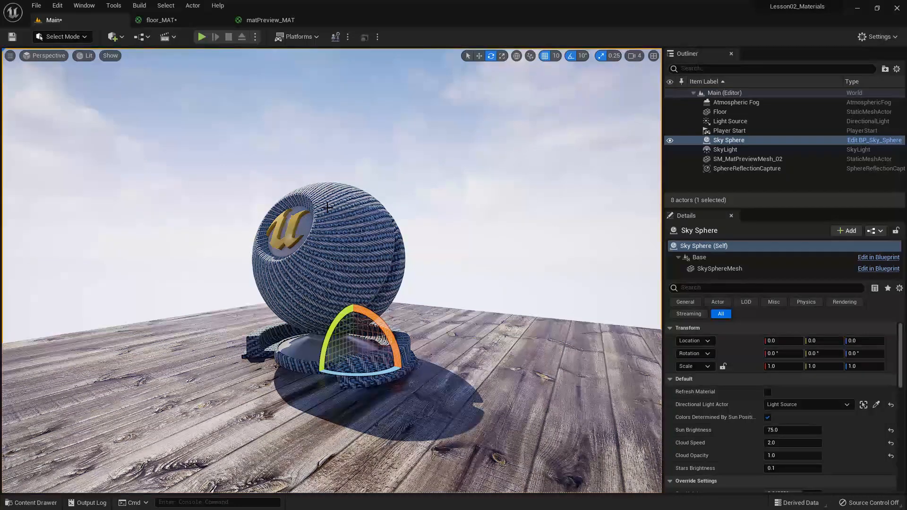
# Step: Create a new material named Emissive in the Lesson02_Materials Materials folder
pyautogui.click(37, 503)
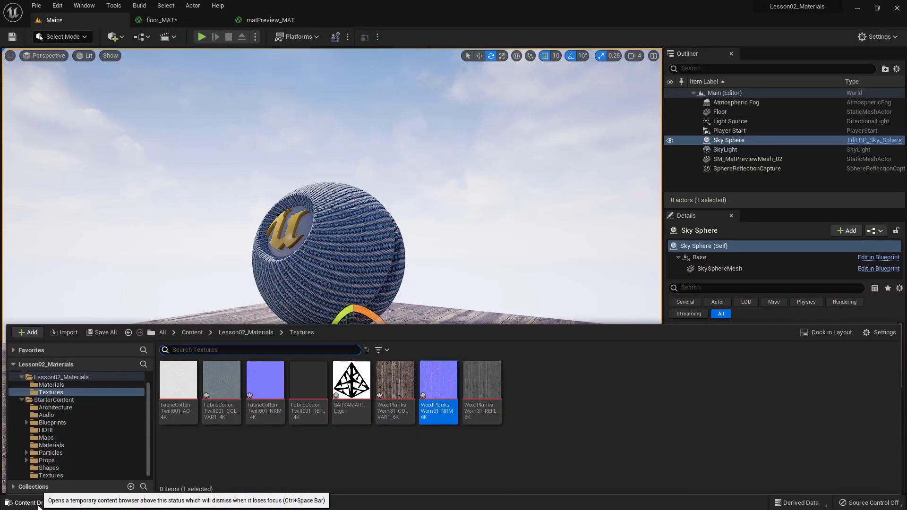
pyautogui.click(49, 384)
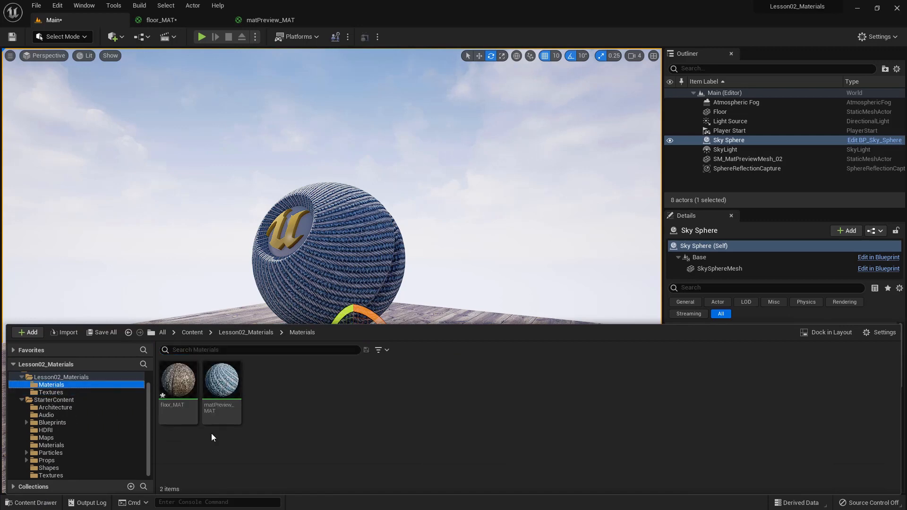
pyautogui.rightClick(269, 409)
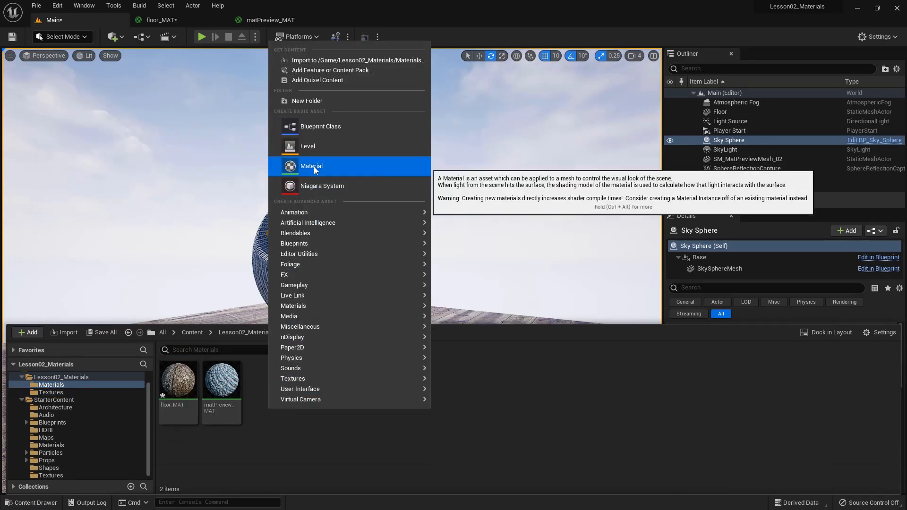
pyautogui.click(314, 166)
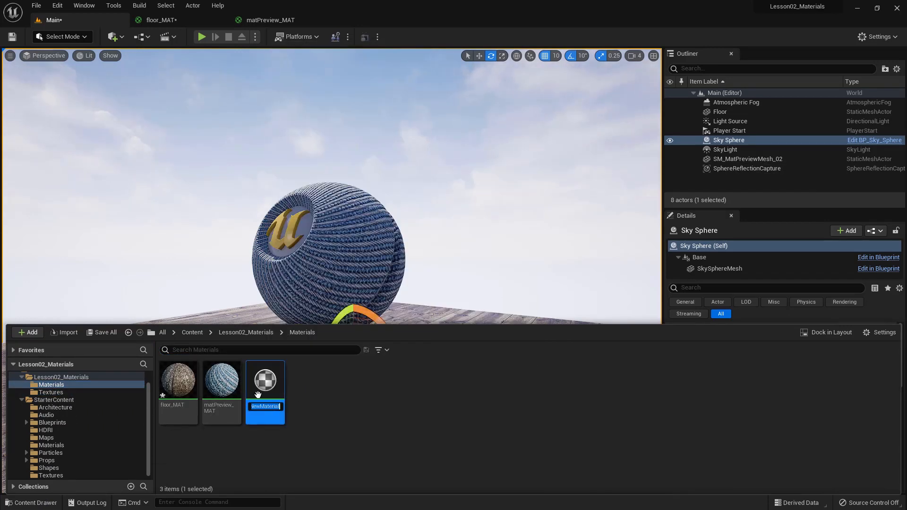
pyautogui.write('Emissive')
pyautogui.press('Return')
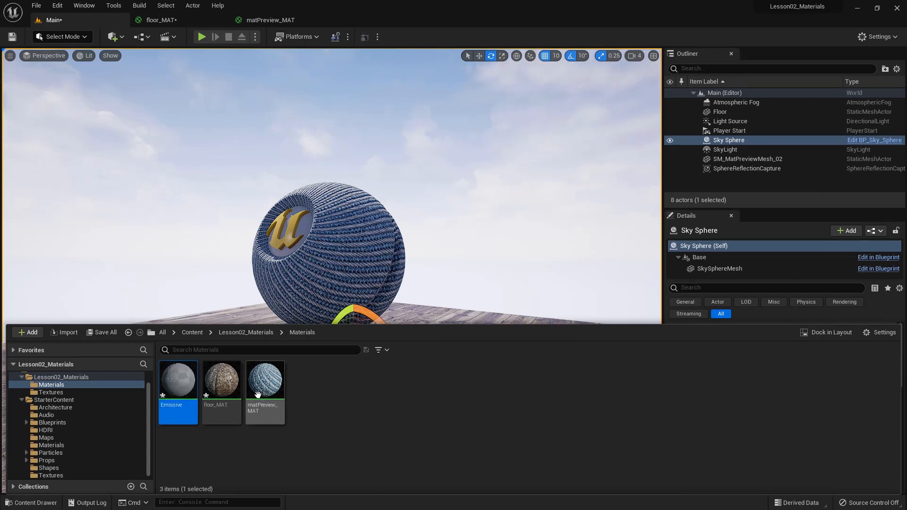
# Step: Assign the Emissive material to the logo part of the preview mesh and open the material for editing
pyautogui.moveTo(178, 381); pyautogui.dragTo(276, 241)
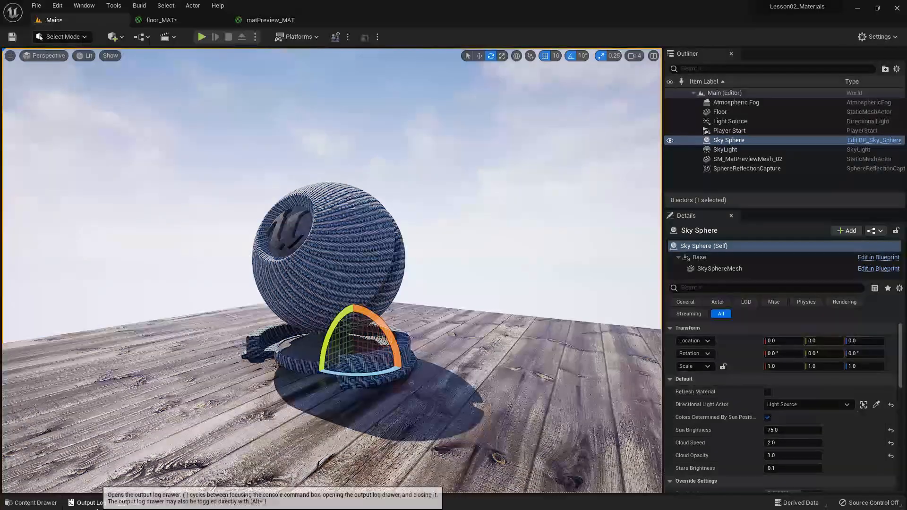
pyautogui.click(46, 503)
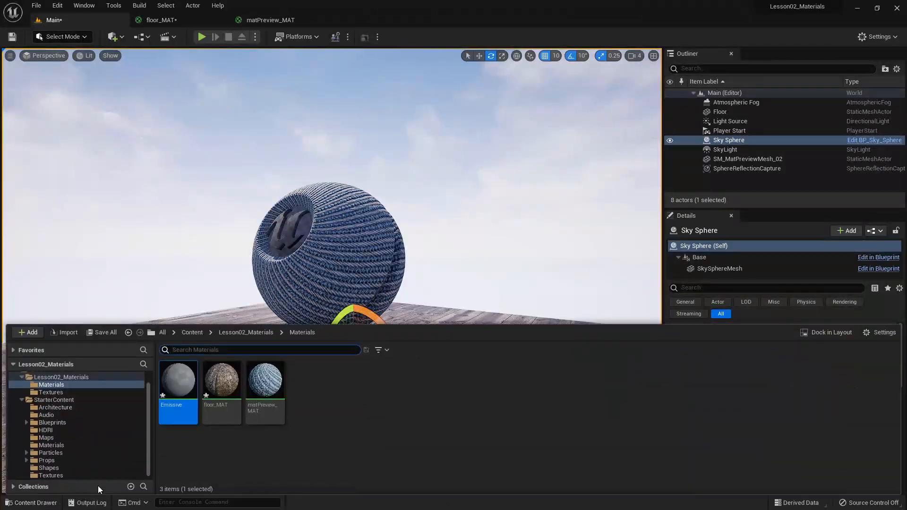
pyautogui.doubleClick(177, 382)
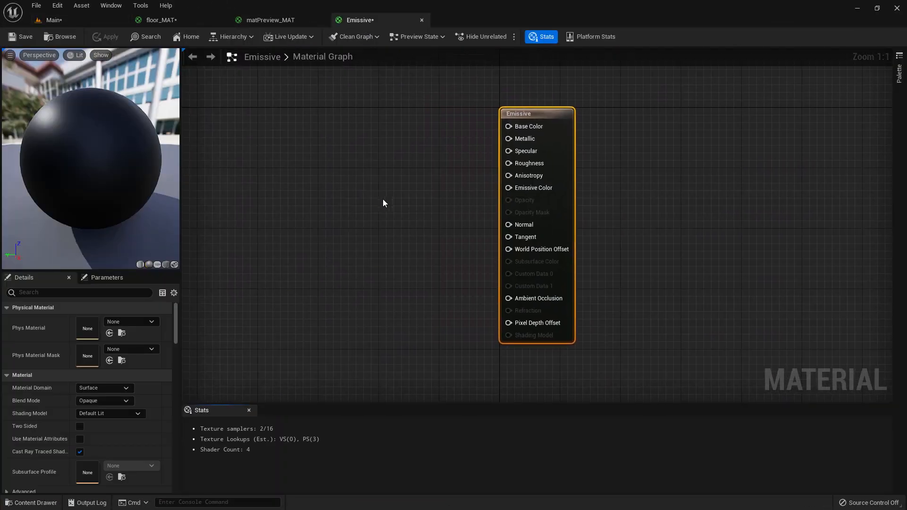
# Step: Add a three-component vector constant to the Emissive graph, spaced well before the material output node
pyautogui.click(415, 192)
pyautogui.moveTo(417, 195); pyautogui.dragTo(314, 194)
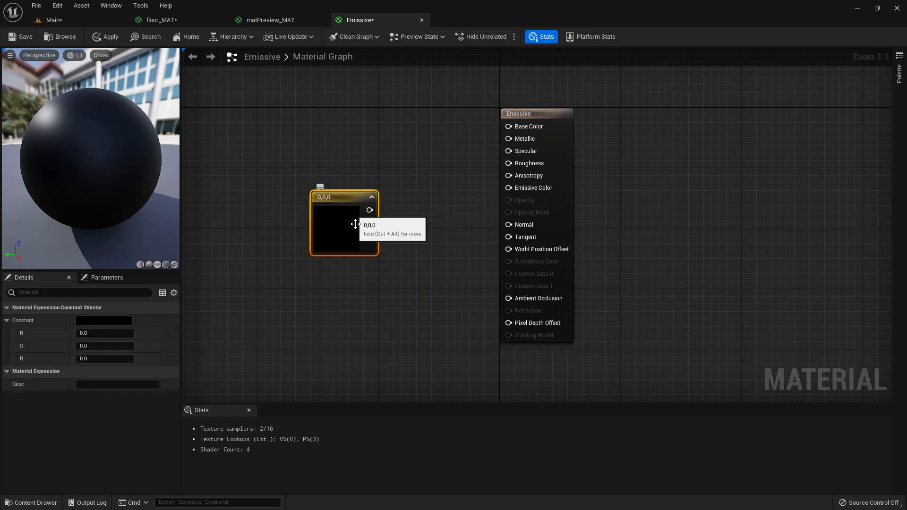
pyautogui.click(364, 276)
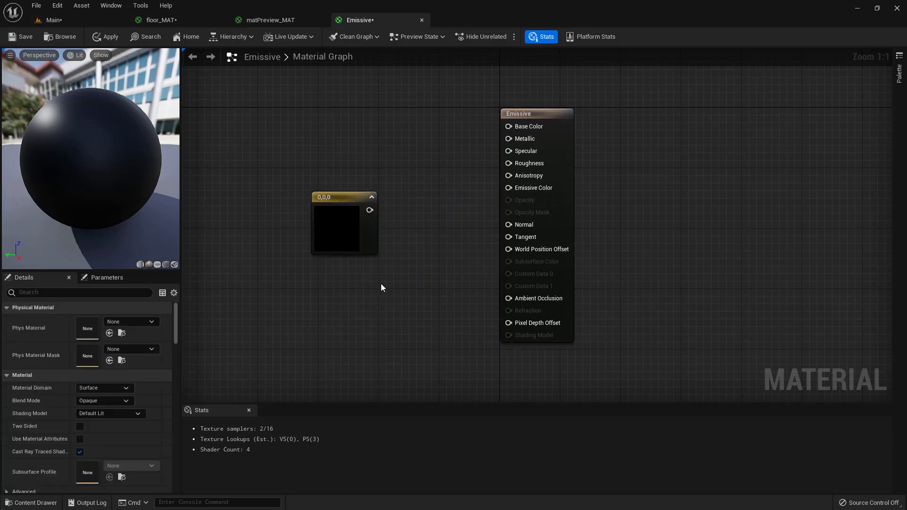
# Step: Add a constant node below the color vector, connect it to Metallic and set its value to 1
pyautogui.click(387, 283)
pyautogui.moveTo(405, 285); pyautogui.dragTo(506, 139)
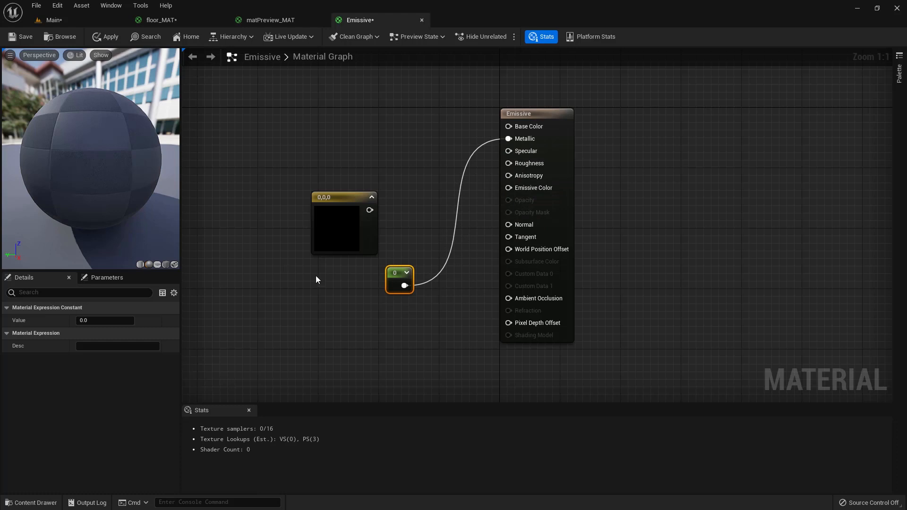
pyautogui.moveTo(397, 274); pyautogui.dragTo(359, 274)
pyautogui.click(95, 319)
pyautogui.write('1')
pyautogui.press('Return')
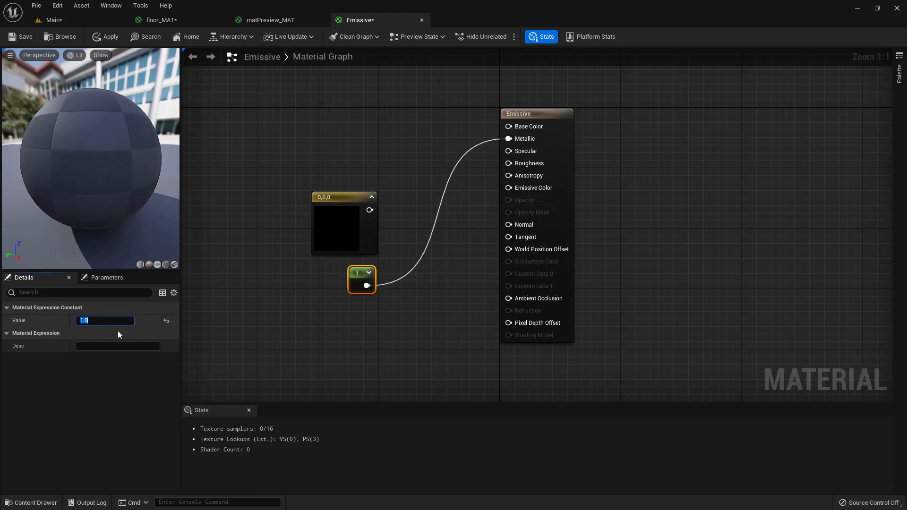
# Step: Add a second constant with value 0, connect it to Specular and apply the Emissive material
pyautogui.click(313, 349)
pyautogui.click(400, 332)
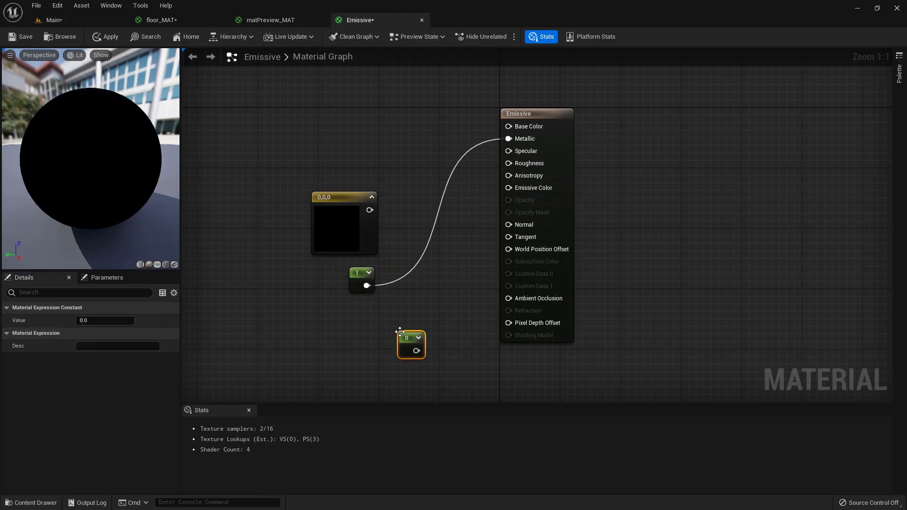
pyautogui.moveTo(400, 332); pyautogui.dragTo(508, 151)
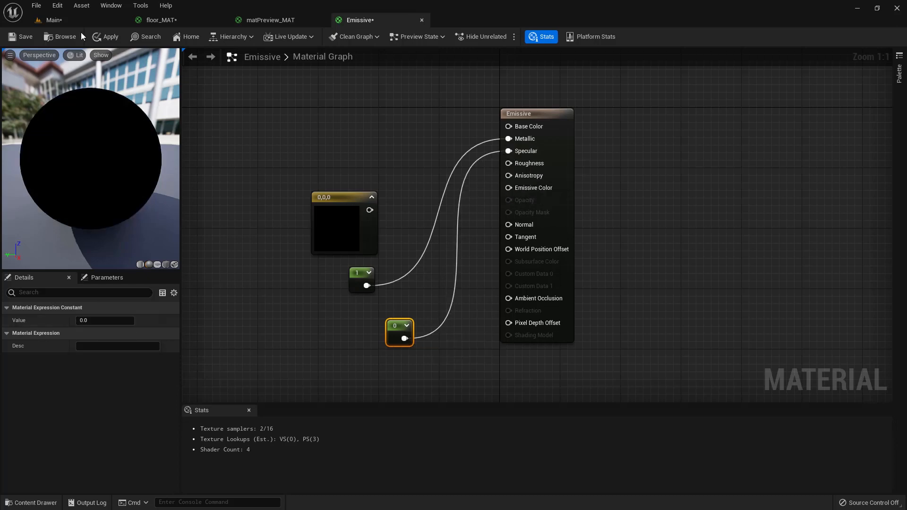
pyautogui.click(105, 36)
# Step: Connect the color vector to Base Color, set it to pale yellow (1, 0.907, 0.573) and apply the Emissive material
pyautogui.moveTo(345, 201); pyautogui.dragTo(508, 126)
pyautogui.doubleClick(300, 153)
pyautogui.click(378, 257)
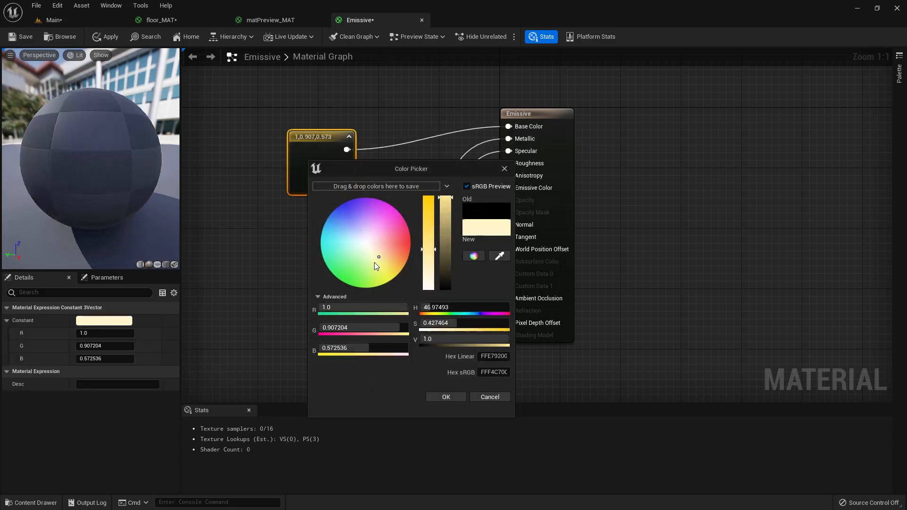
pyautogui.click(307, 138)
pyautogui.click(95, 35)
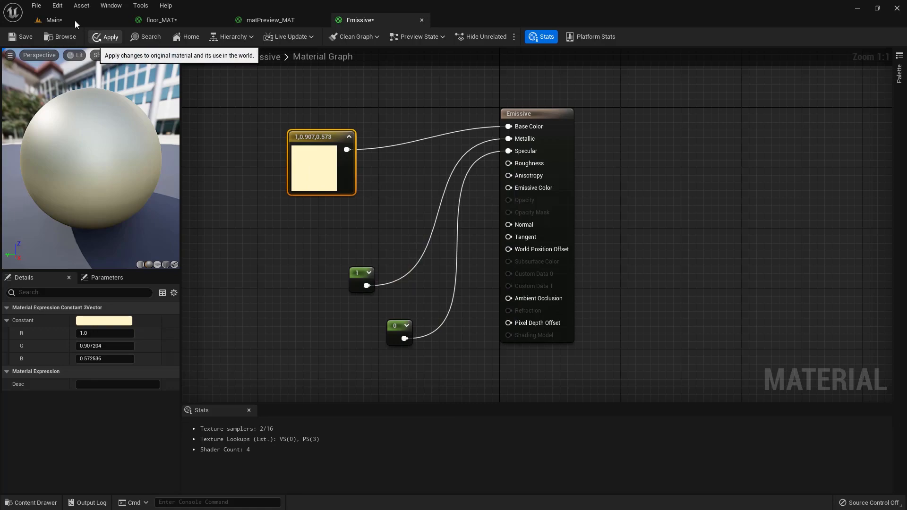
# Step: View the preview mesh's metallic logo in the Main level with the sky sphere selected and the transform gizmo hidden
pyautogui.click(71, 17)
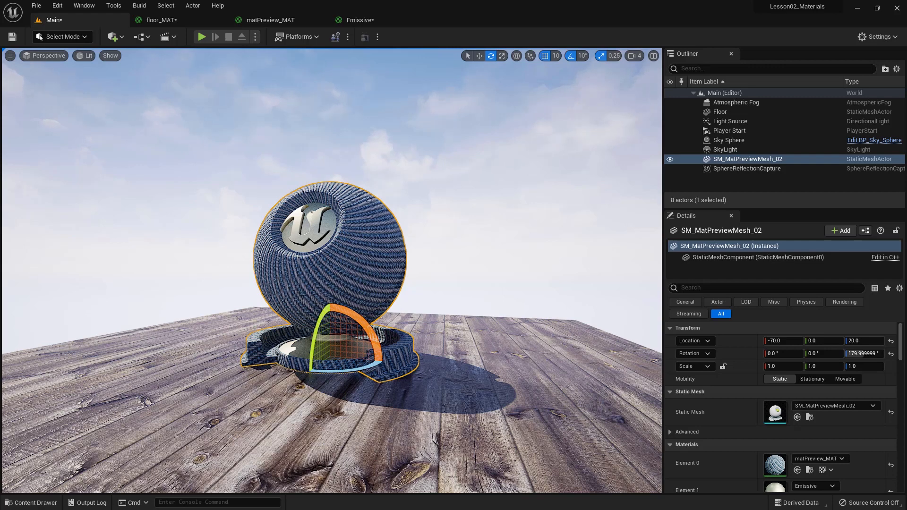
pyautogui.click(198, 199)
pyautogui.press('q')
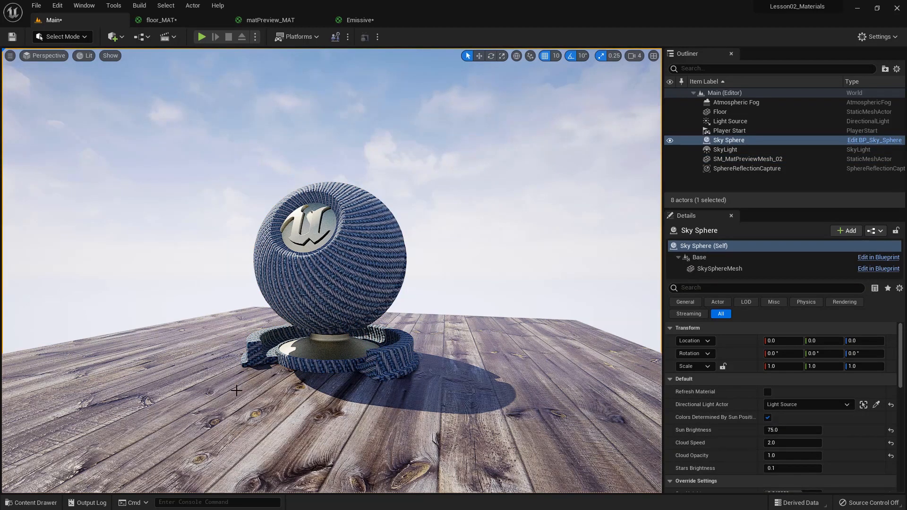
# Step: Review the matPreview_MAT, Emissive and floor_MAT graphs and browse the textures available for floor_MAT's base color sample
pyautogui.click(283, 21)
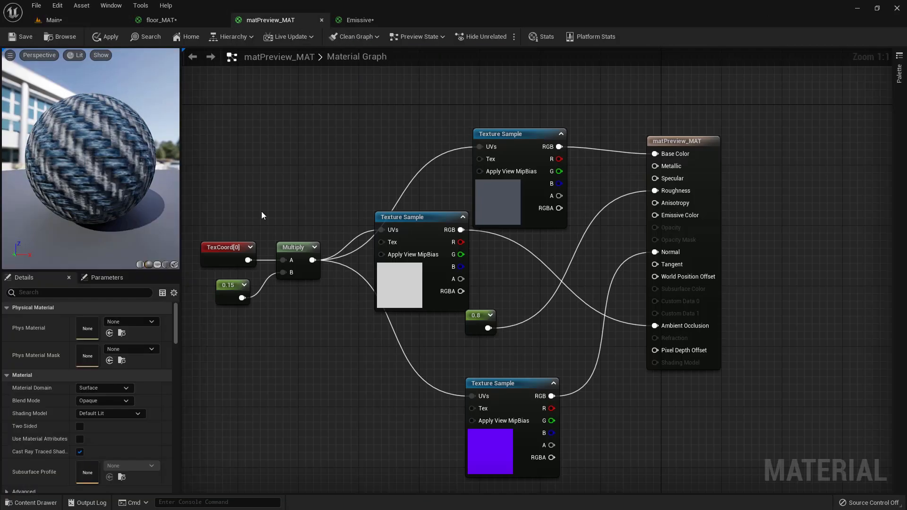
pyautogui.click(377, 21)
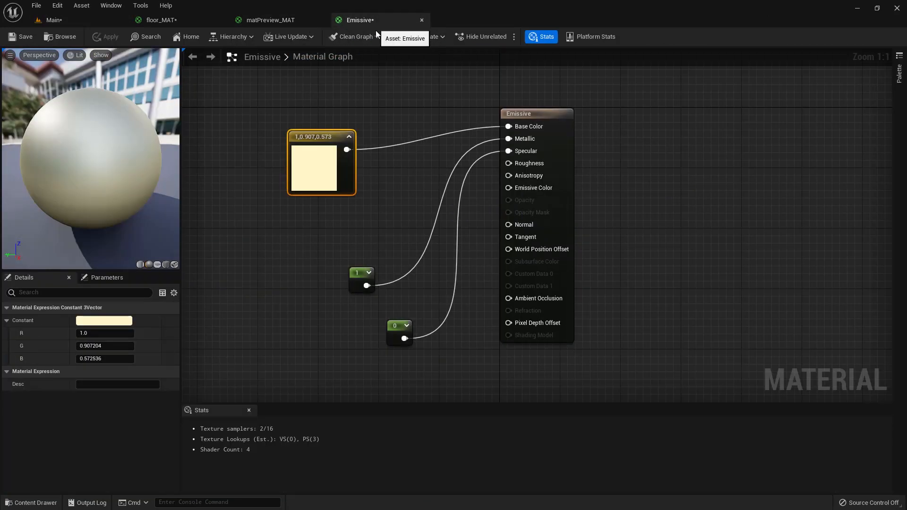
pyautogui.click(200, 21)
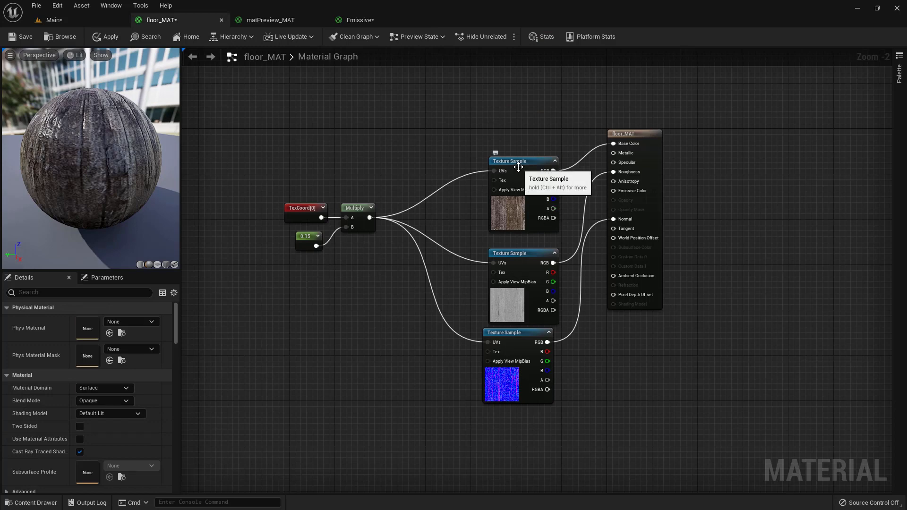
pyautogui.click(536, 199)
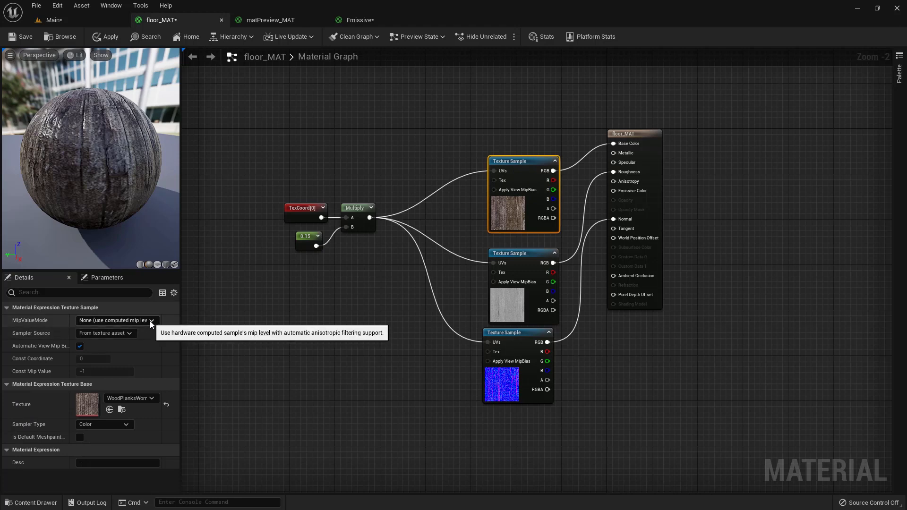
pyautogui.click(151, 396)
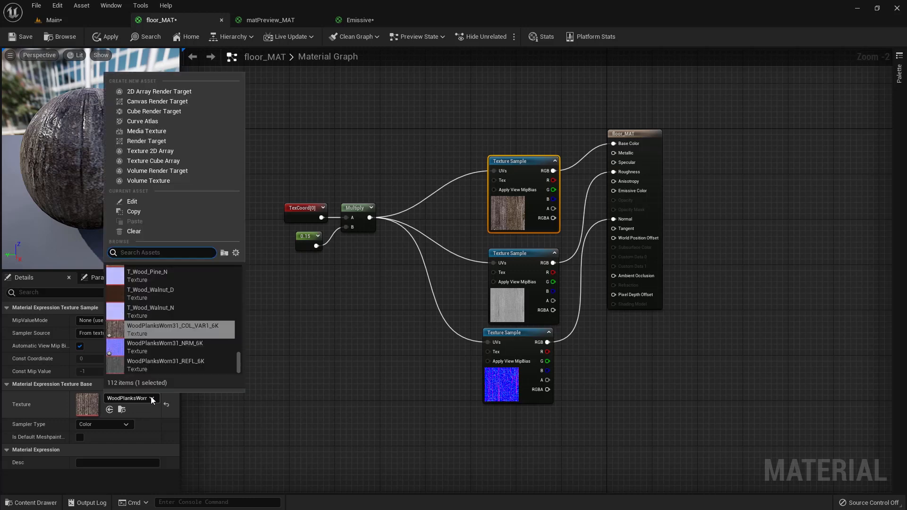
pyautogui.scroll(5, 158, 349)
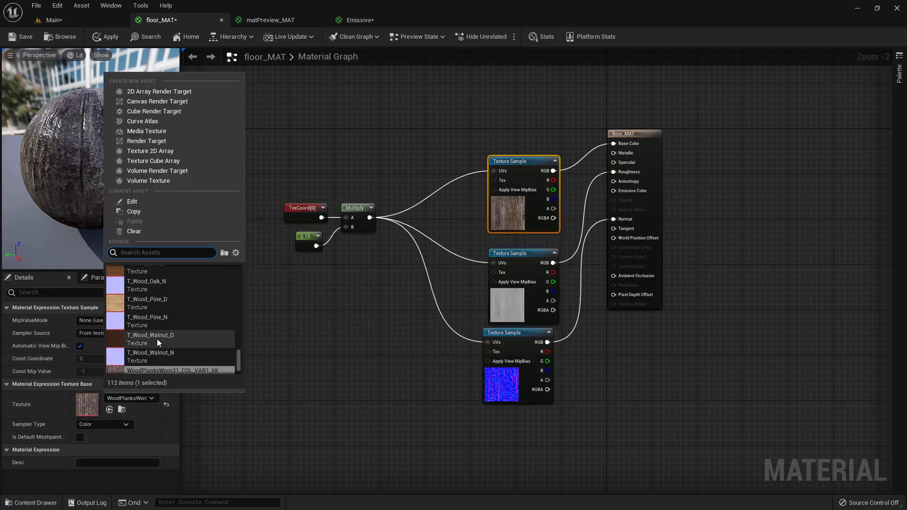
pyautogui.scroll(8, 157, 339)
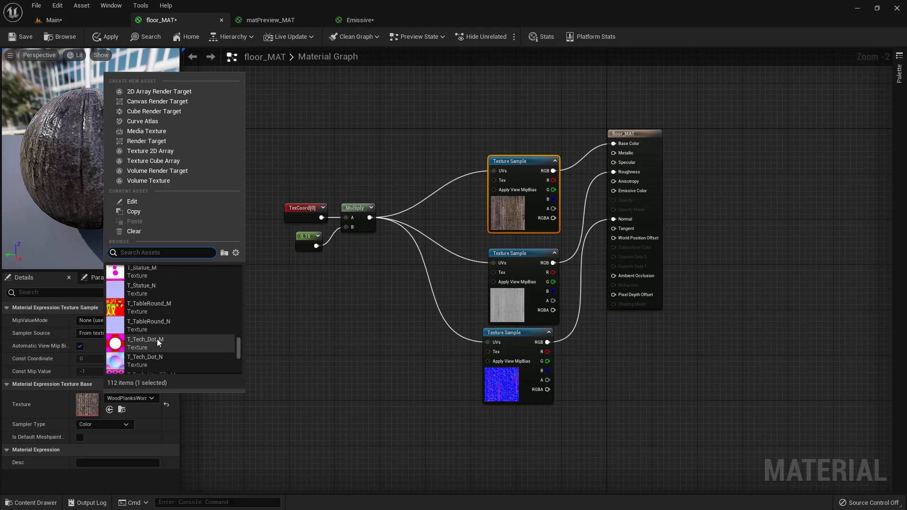
pyautogui.scroll(3, 157, 338)
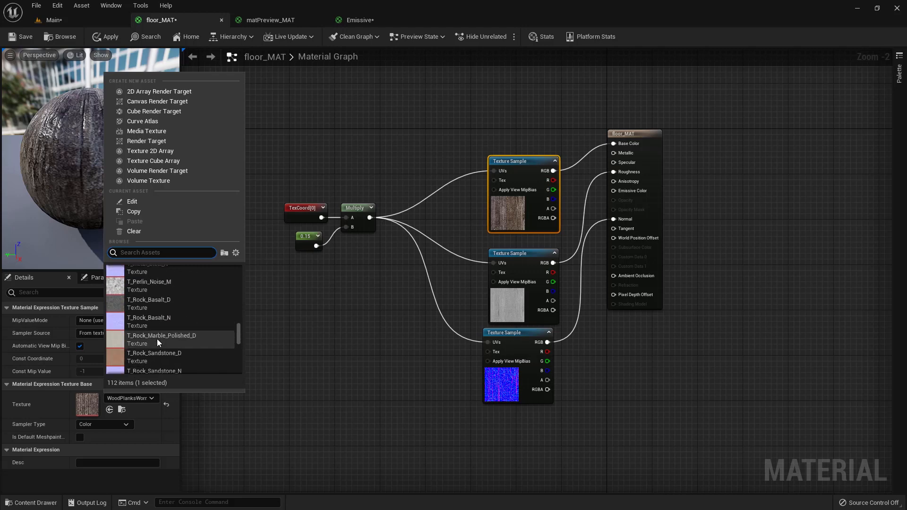
# Step: Move floor_MAT's roughness texture sample slightly up toward the color sample, and select the normal map sample
pyautogui.click(523, 255)
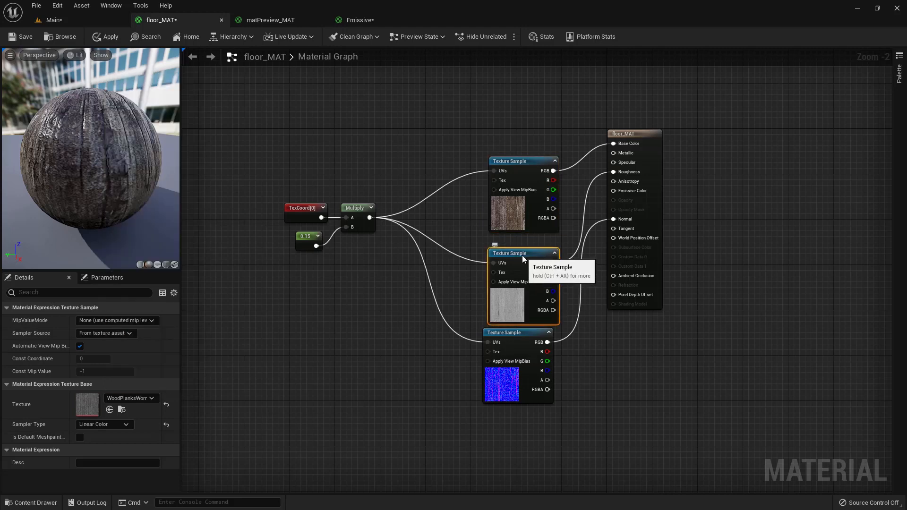
pyautogui.moveTo(522, 255); pyautogui.dragTo(517, 247)
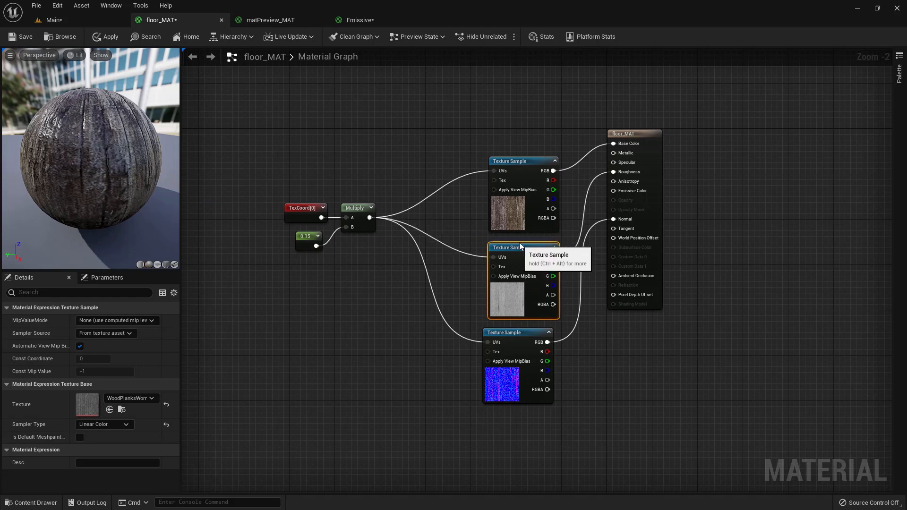
pyautogui.click(511, 334)
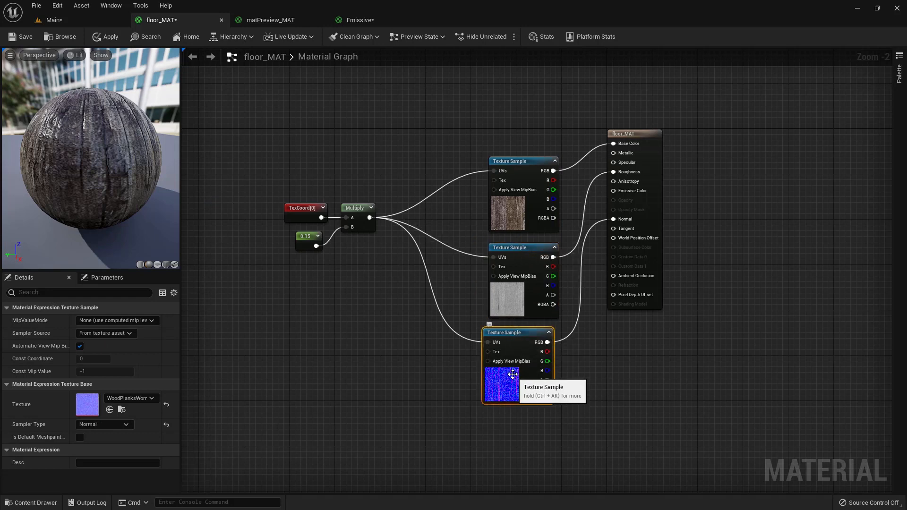
# Step: Return to the Main level and orbit around the preview mesh to examine its materials
pyautogui.click(55, 21)
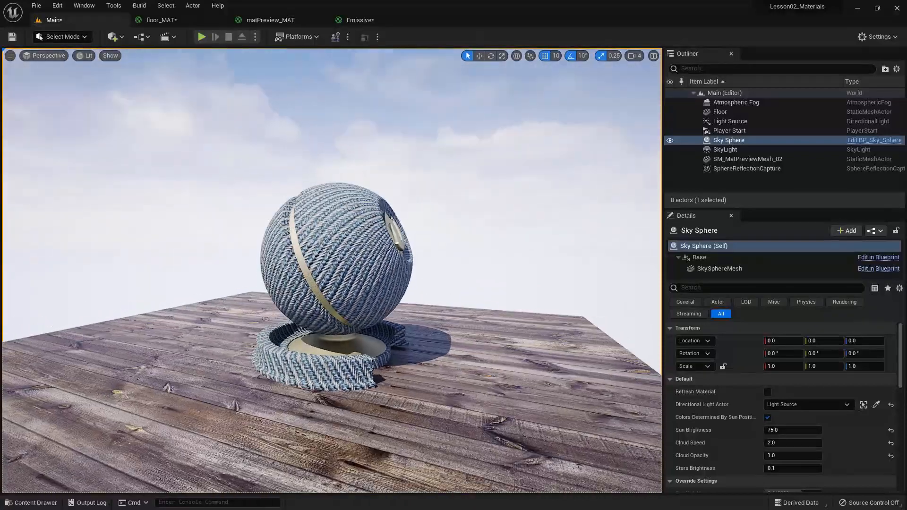
pyautogui.keyDown('alt'); pyautogui.moveTo(331, 269); pyautogui.dragTo(387, 269); pyautogui.keyUp('alt')
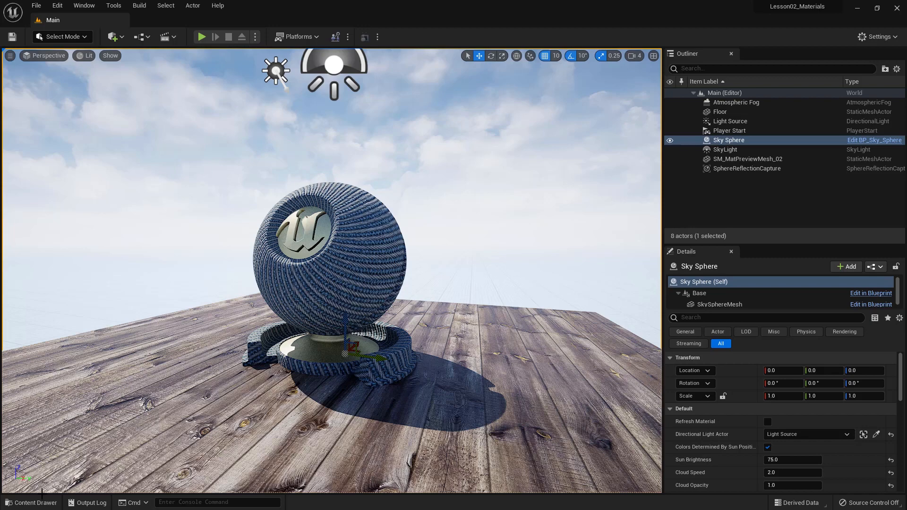
# Step: Open floor_MAT from the Materials folder and examine its texture samples and the output node's inputs
pyautogui.click(33, 502)
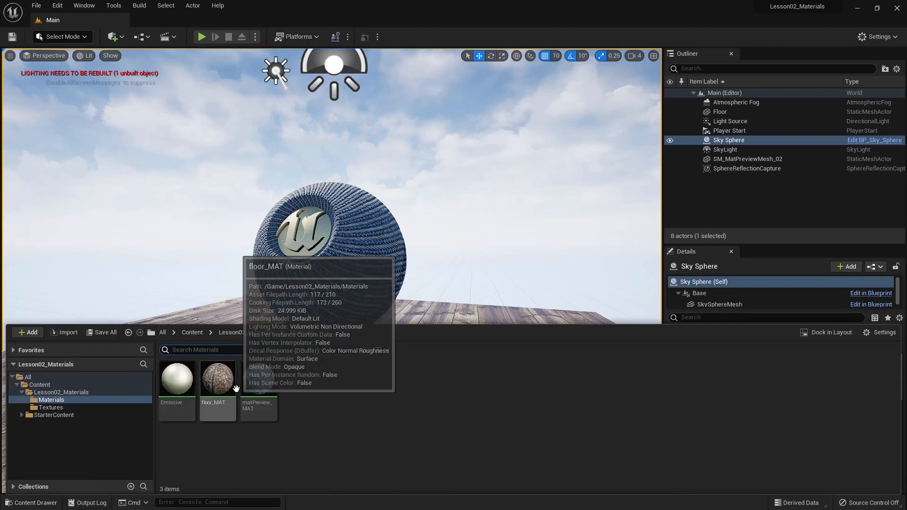
pyautogui.doubleClick(235, 386)
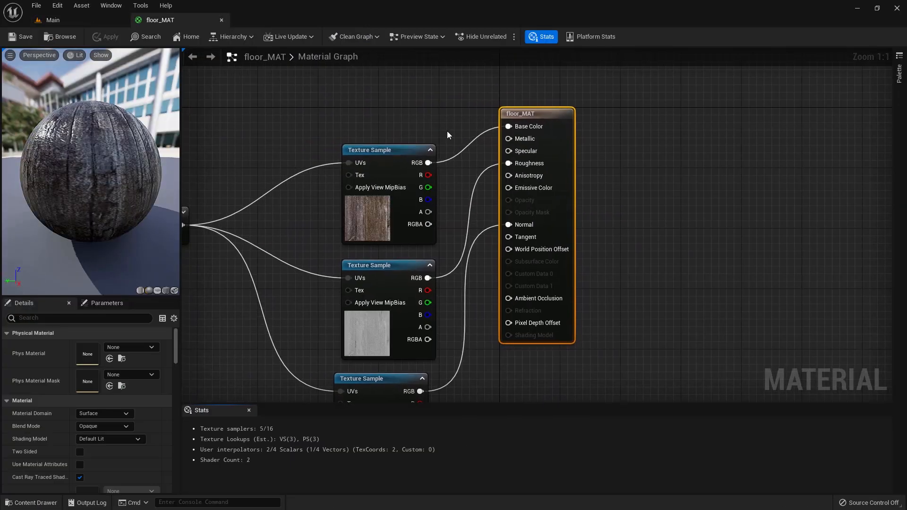
pyautogui.scroll(-2, 333, 180)
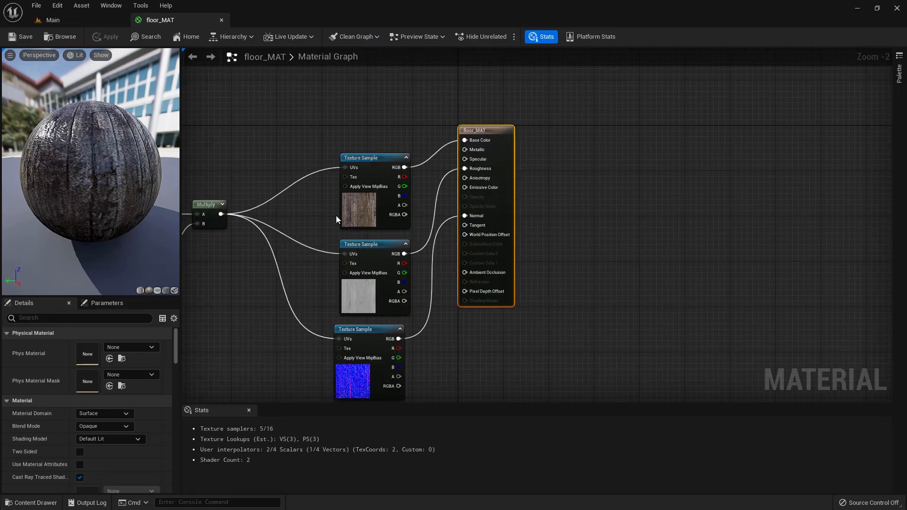
pyautogui.scroll(1, 278, 250)
pyautogui.scroll(-2, 278, 249)
pyautogui.moveTo(285, 242); pyautogui.dragTo(339, 260, button='right')
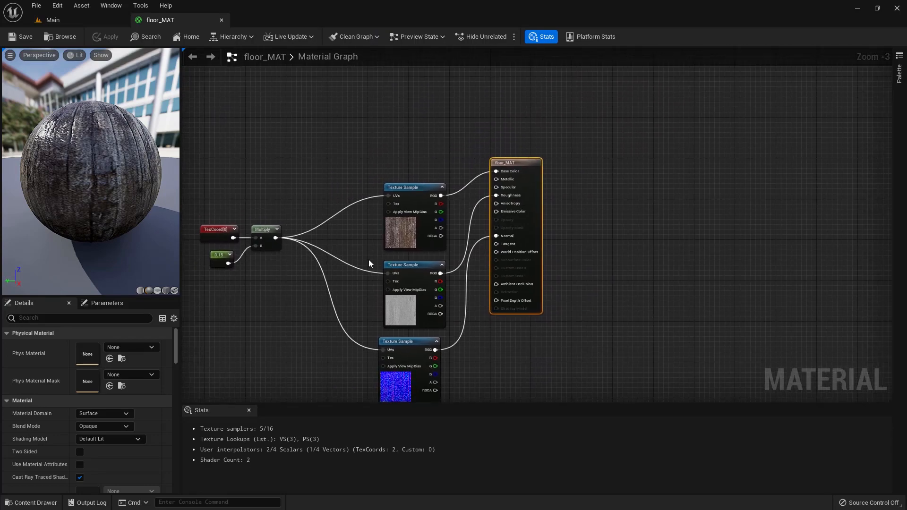
pyautogui.scroll(3, 391, 251)
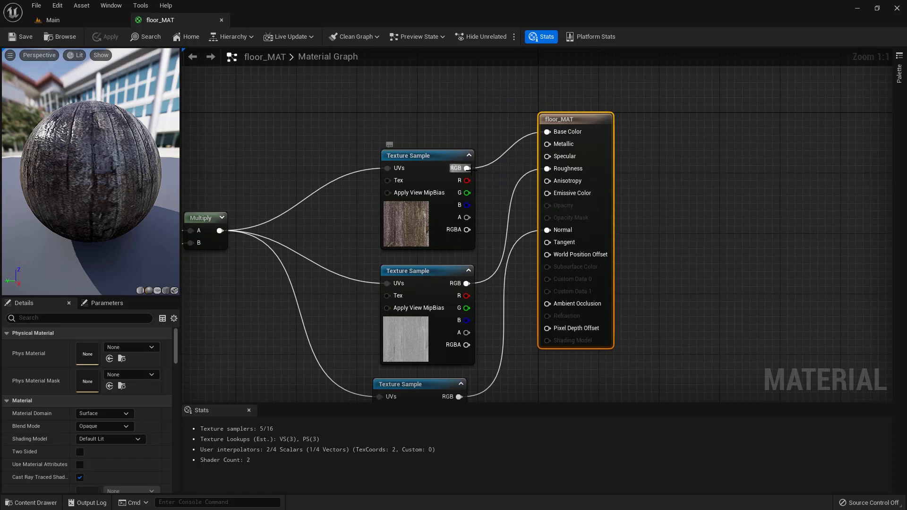
# Step: Try linking the wood color texture's RGB output to floor_MAT's disabled Opacity input, break that link and return to Main
pyautogui.moveTo(543, 206); pyautogui.dragTo(467, 168)
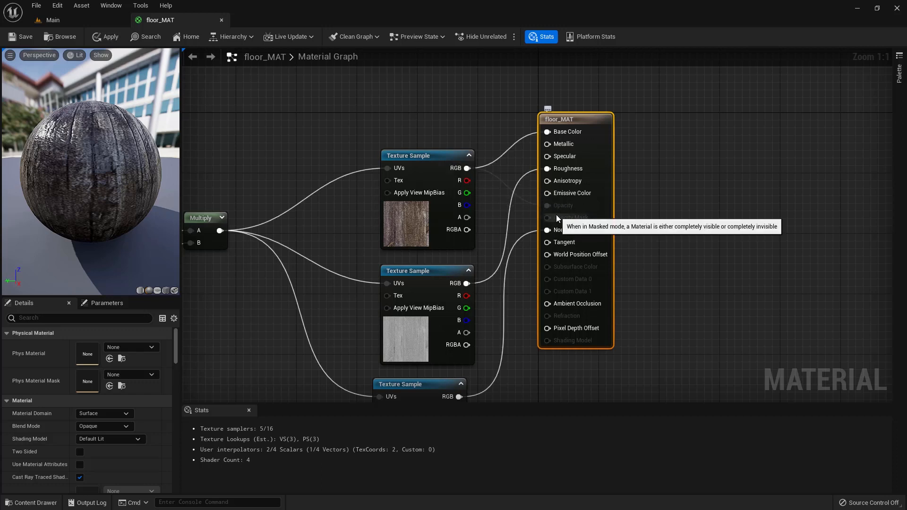
pyautogui.keyDown('alt'); pyautogui.click(550, 209); pyautogui.keyUp('alt')
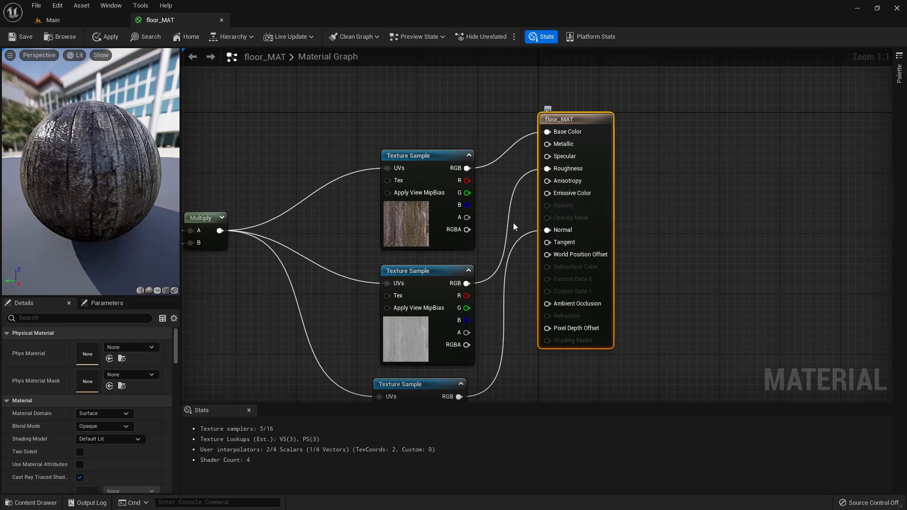
pyautogui.click(89, 21)
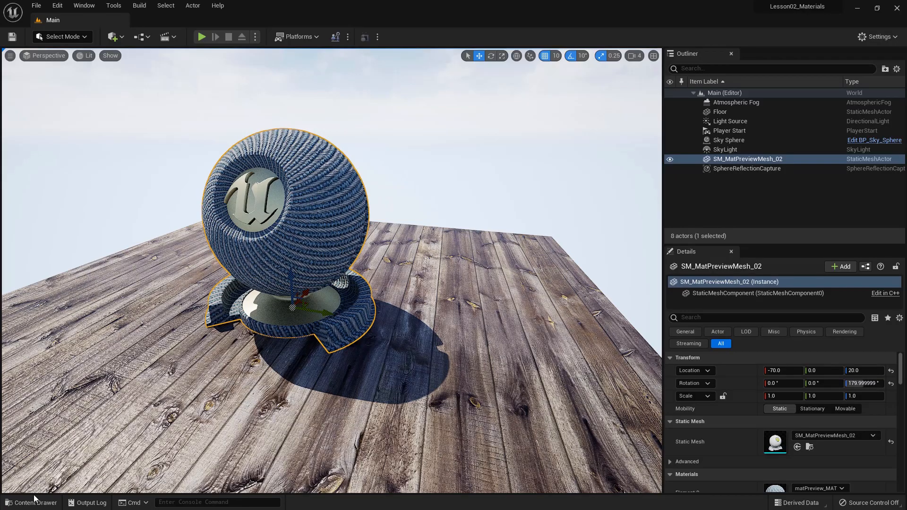
# Step: Create a material named Glass in the Materials folder and apply it to the preview mesh's fabric-covered surface
pyautogui.click(35, 504)
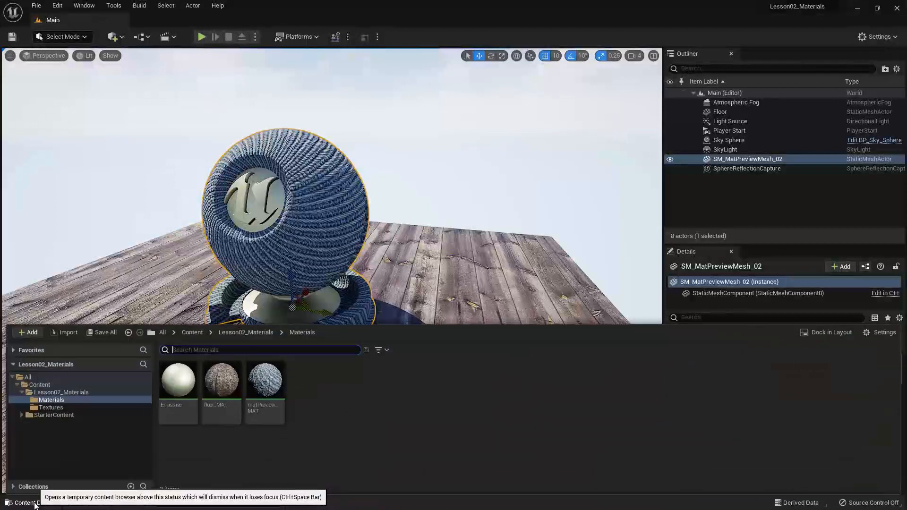
pyautogui.rightClick(316, 418)
pyautogui.click(387, 174)
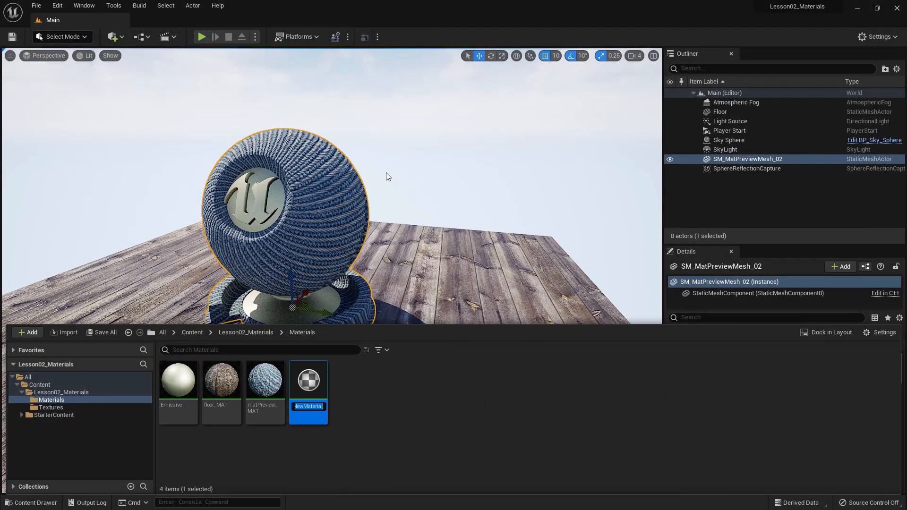
pyautogui.write('Glass')
pyautogui.press('Return')
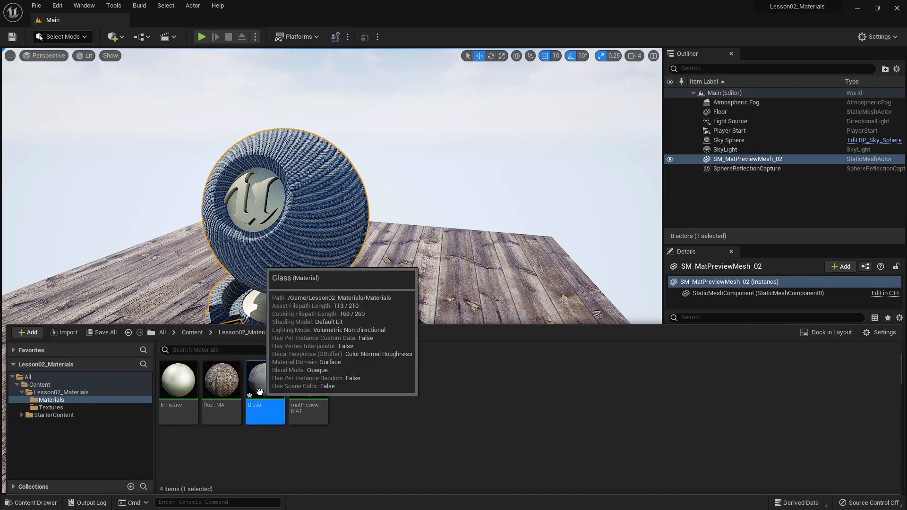
pyautogui.moveTo(259, 392); pyautogui.dragTo(314, 265)
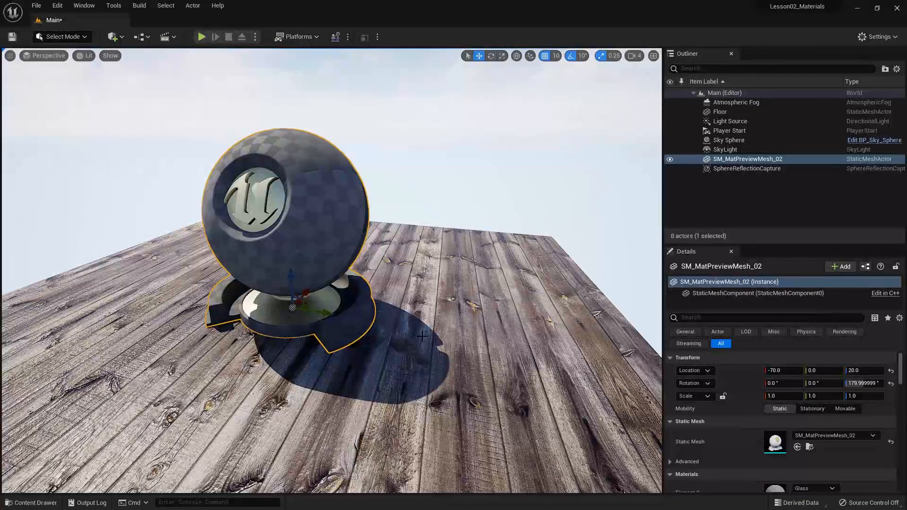
# Step: Open the Glass material for editing and dock its editor beside the Main level
pyautogui.click(40, 504)
pyautogui.doubleClick(263, 407)
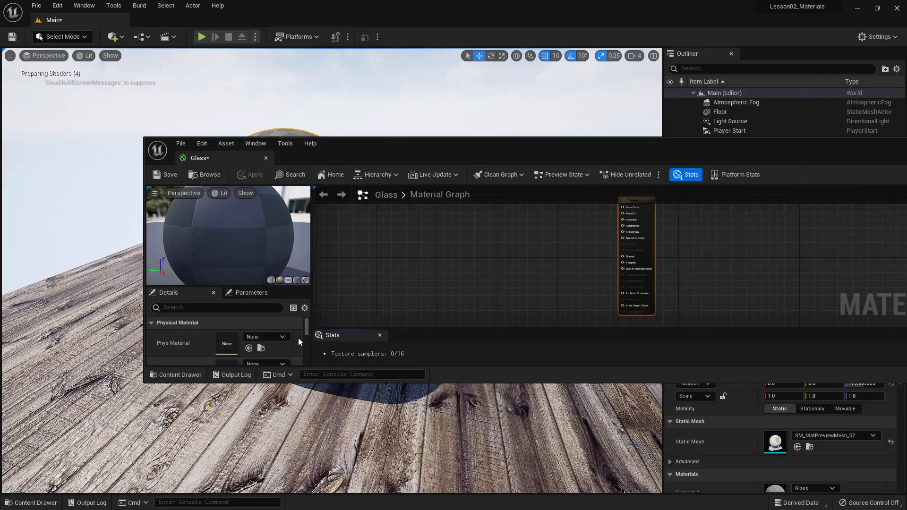
pyautogui.moveTo(194, 157); pyautogui.dragTo(154, 22)
pyautogui.click(94, 21)
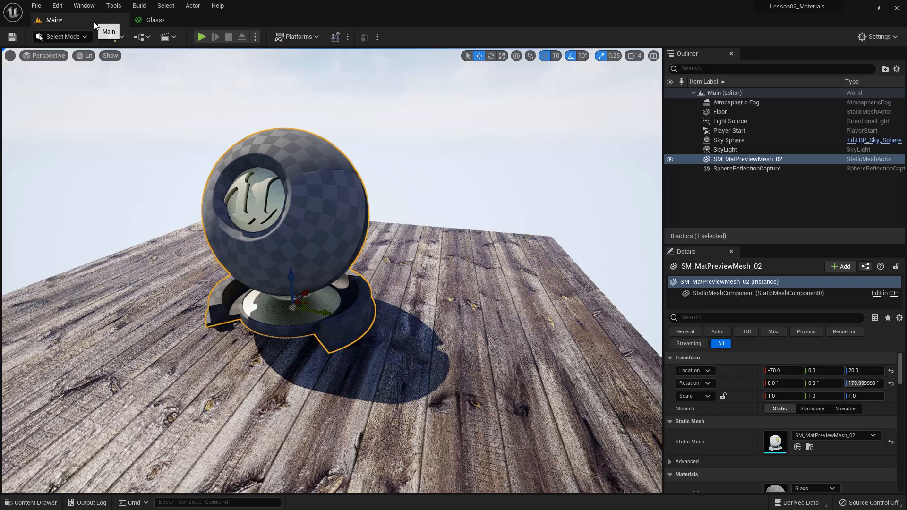
pyautogui.click(158, 22)
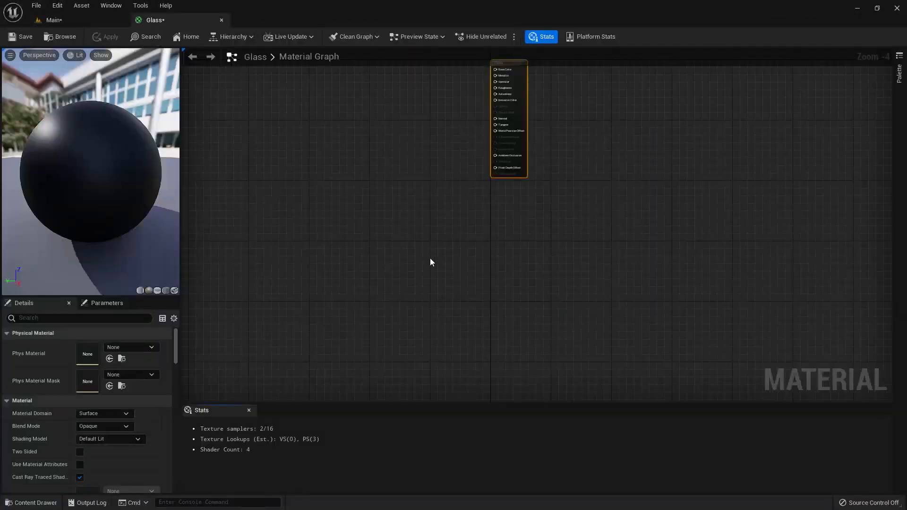
# Step: Move the Glass output node a short way left in its material graph
pyautogui.moveTo(432, 152); pyautogui.dragTo(441, 260, button='right')
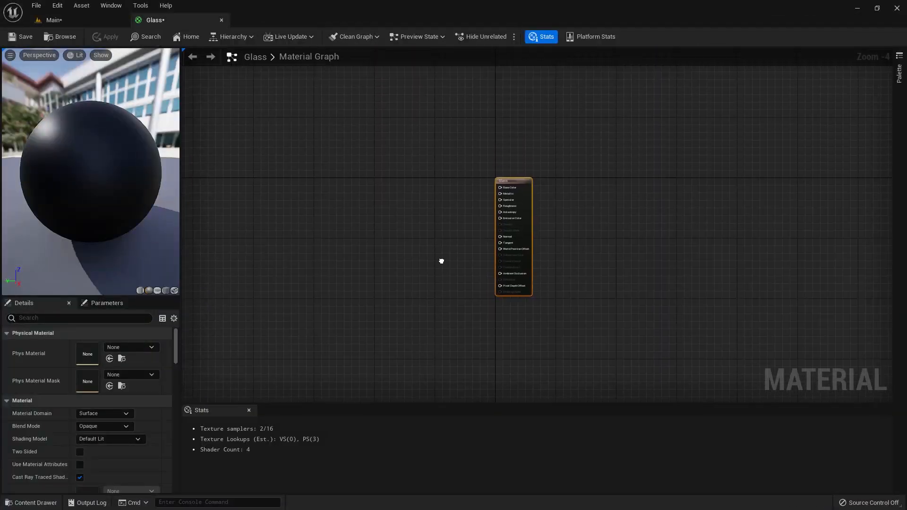
pyautogui.scroll(3, 439, 245)
pyautogui.scroll(1, 438, 246)
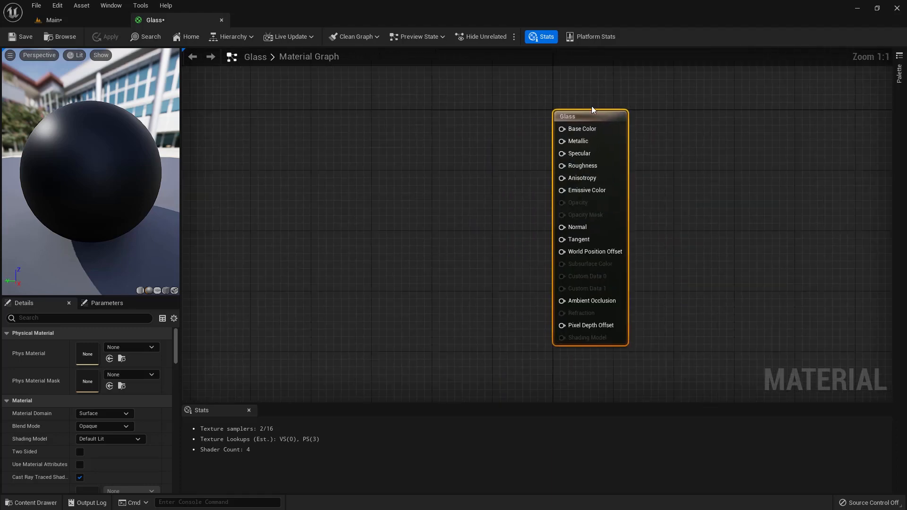
pyautogui.moveTo(592, 111); pyautogui.dragTo(509, 115)
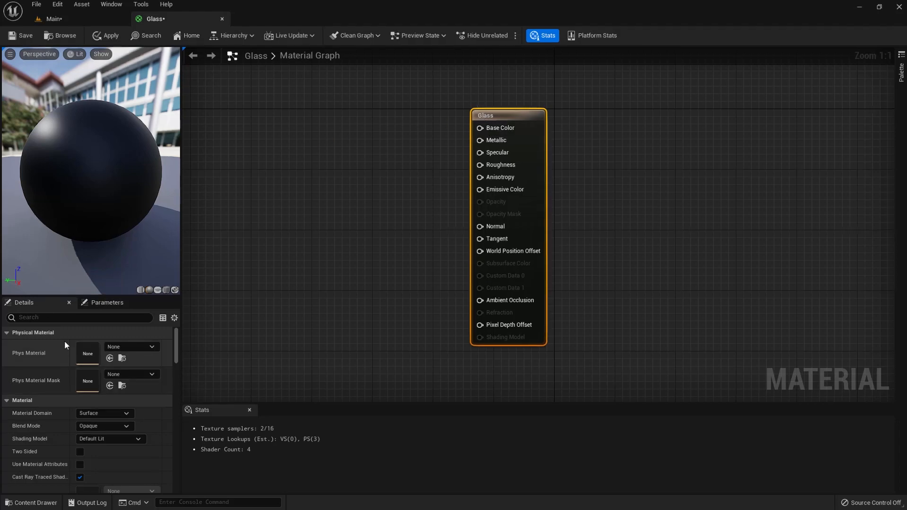
# Step: Set the Glass material's Blend Mode to Translucent
pyautogui.scroll(-3, 148, 247)
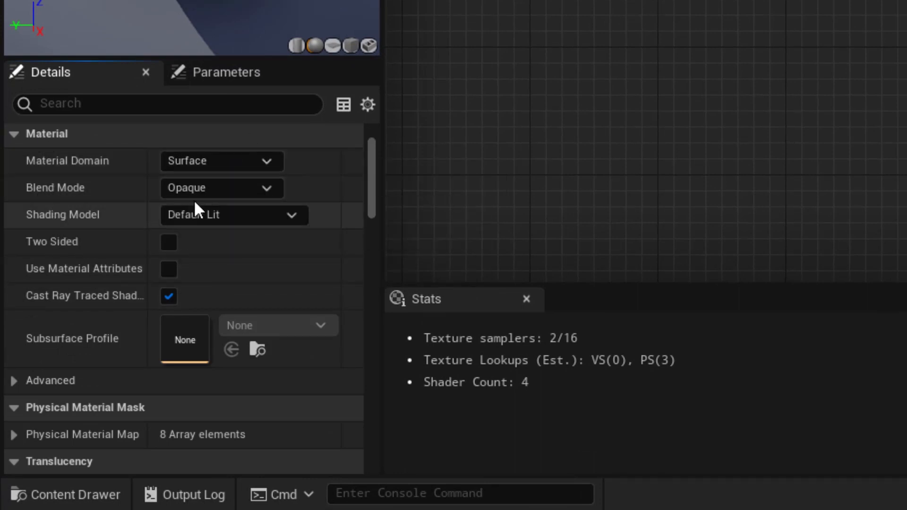
pyautogui.click(208, 192)
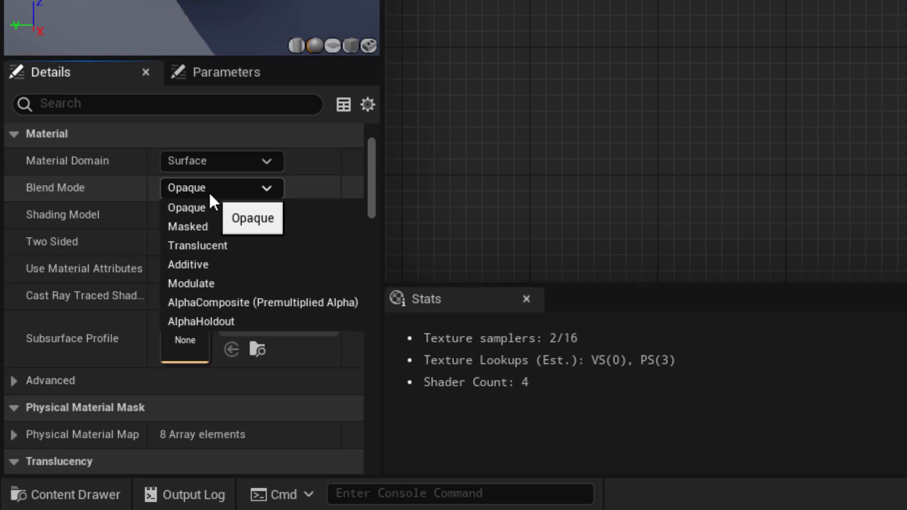
pyautogui.click(214, 241)
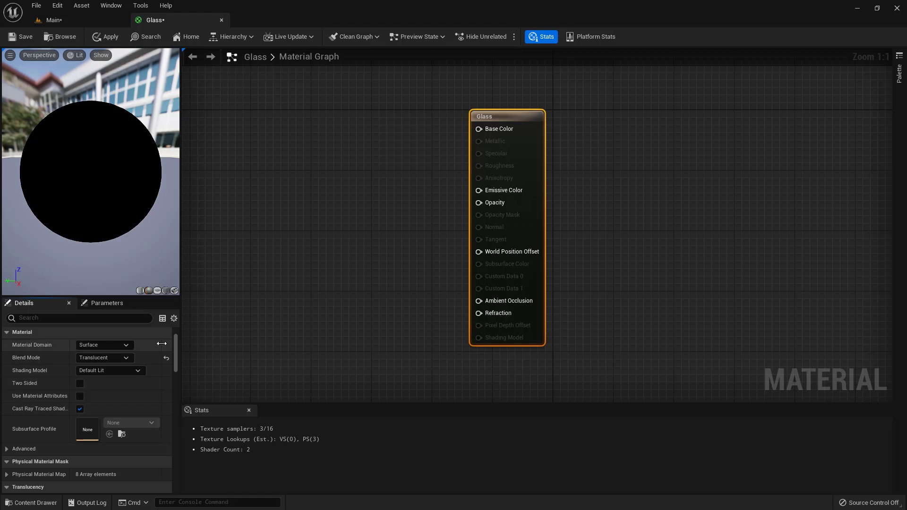
# Step: Set the Glass material's translucency Lighting Mode to Surface TranslucencyVolume
pyautogui.moveTo(174, 350); pyautogui.dragTo(180, 370)
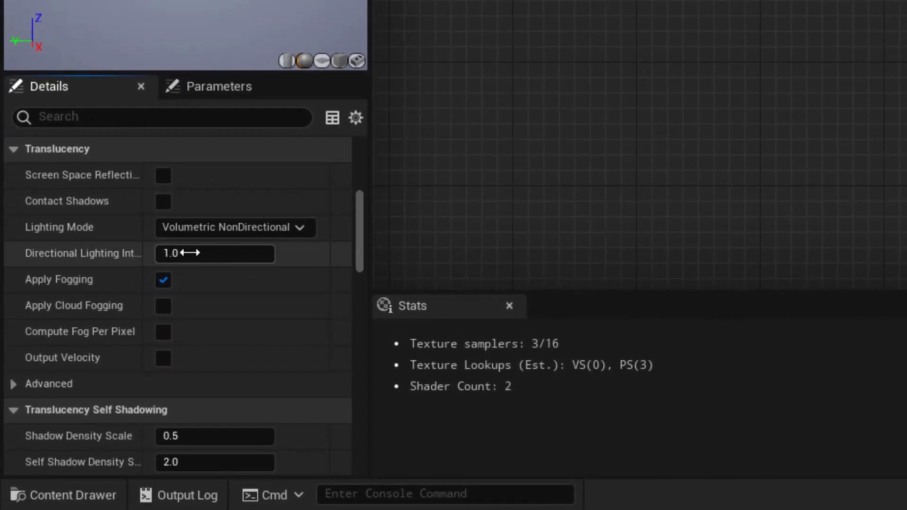
pyautogui.click(297, 228)
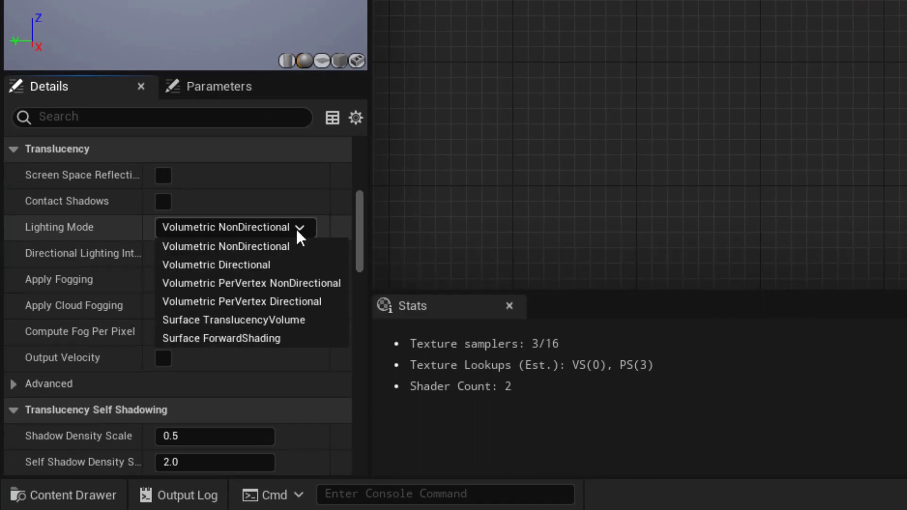
pyautogui.click(269, 319)
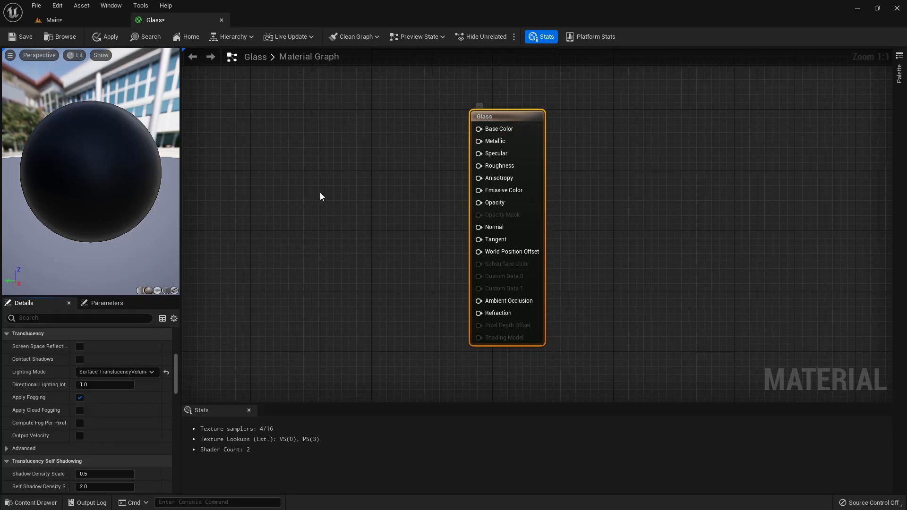
# Step: Add a three-component constant colour node, connect it to Glass's Base Color and set its colour to white (1,1,1)
pyautogui.click(402, 138)
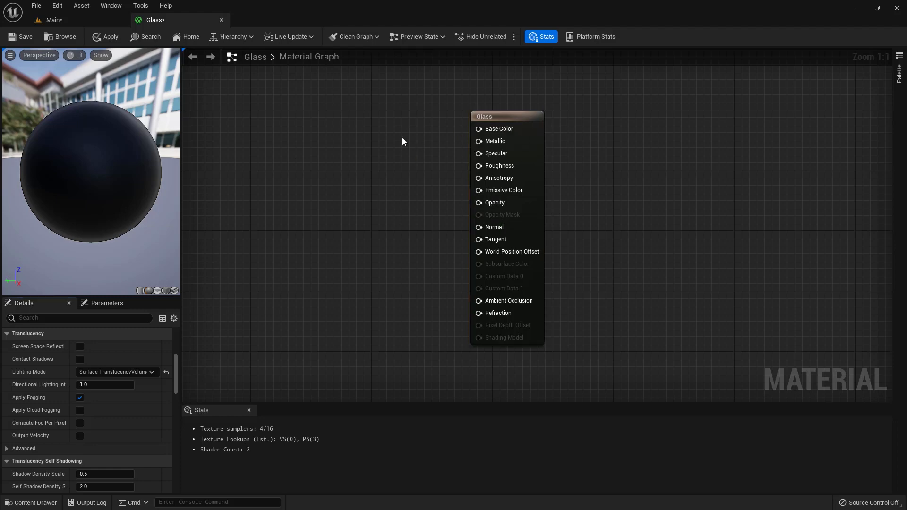
pyautogui.click(372, 110)
pyautogui.moveTo(393, 121); pyautogui.dragTo(479, 128)
pyautogui.doubleClick(347, 129)
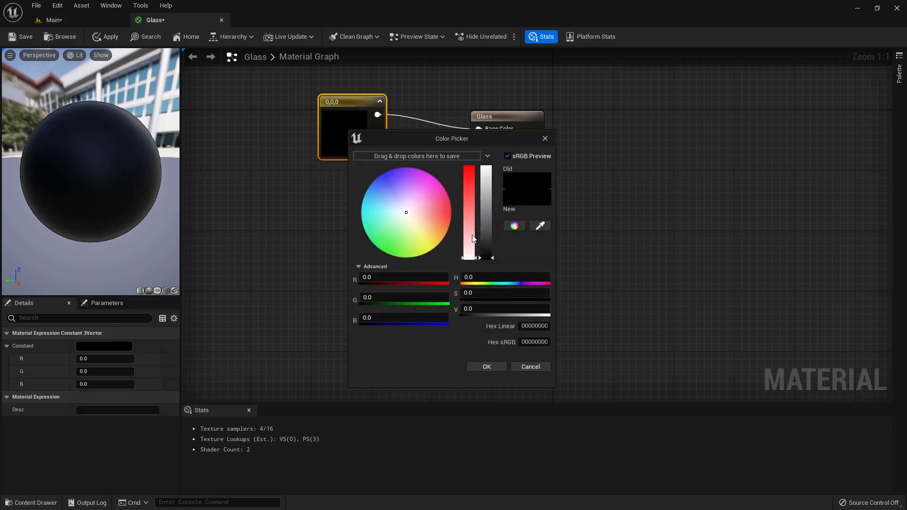
pyautogui.moveTo(486, 258); pyautogui.dragTo(491, 155)
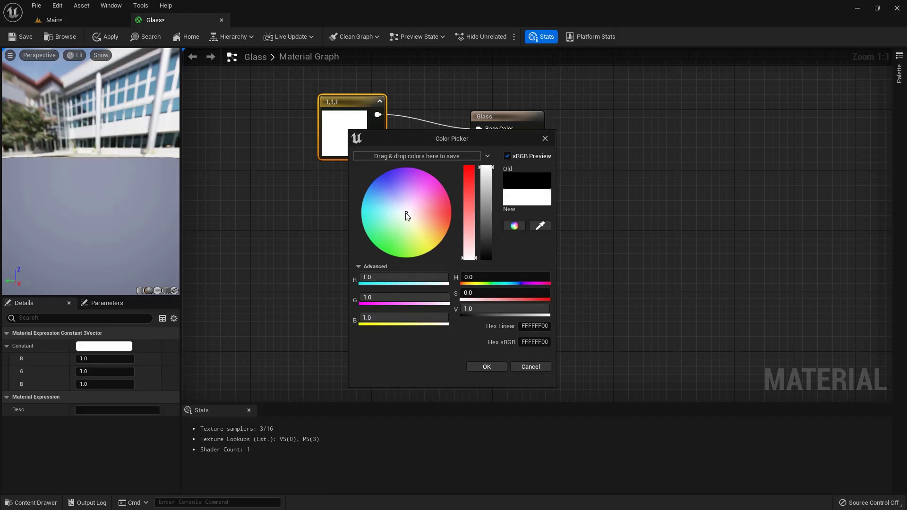
pyautogui.click(317, 208)
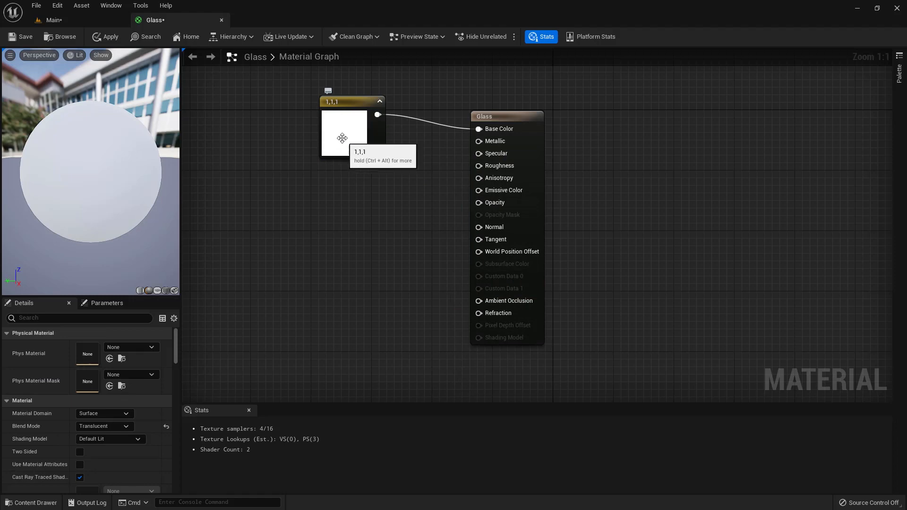
# Step: Add a constant with value 1 connected to Glass's Metallic input and place it just below the white colour node
pyautogui.press('1')
pyautogui.click(358, 198)
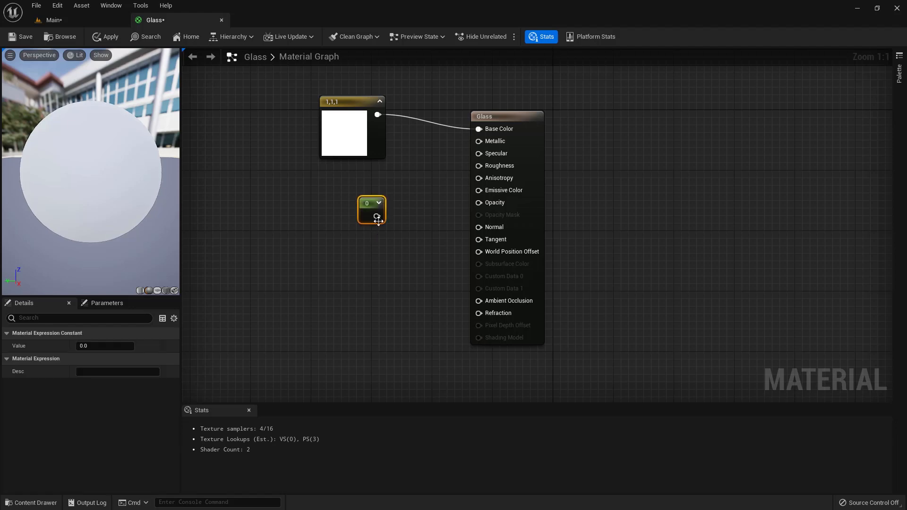
pyautogui.moveTo(377, 216); pyautogui.dragTo(478, 141)
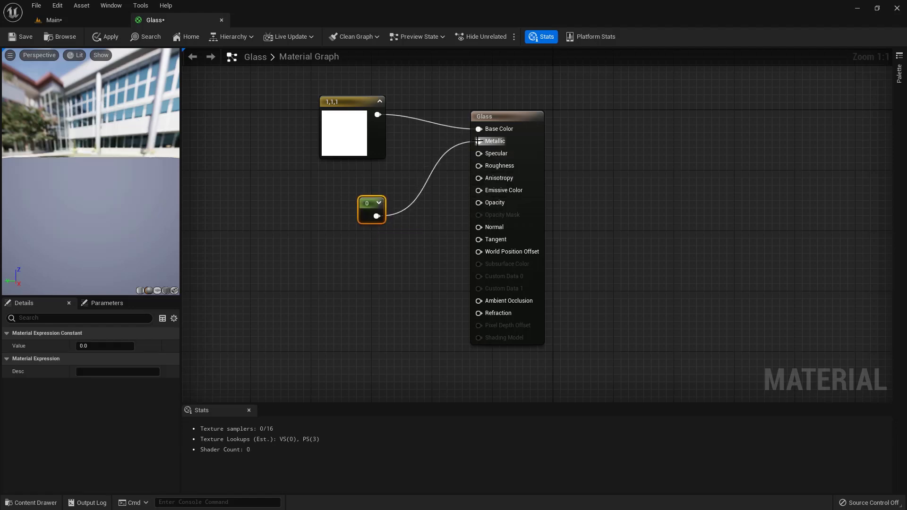
pyautogui.click(97, 345)
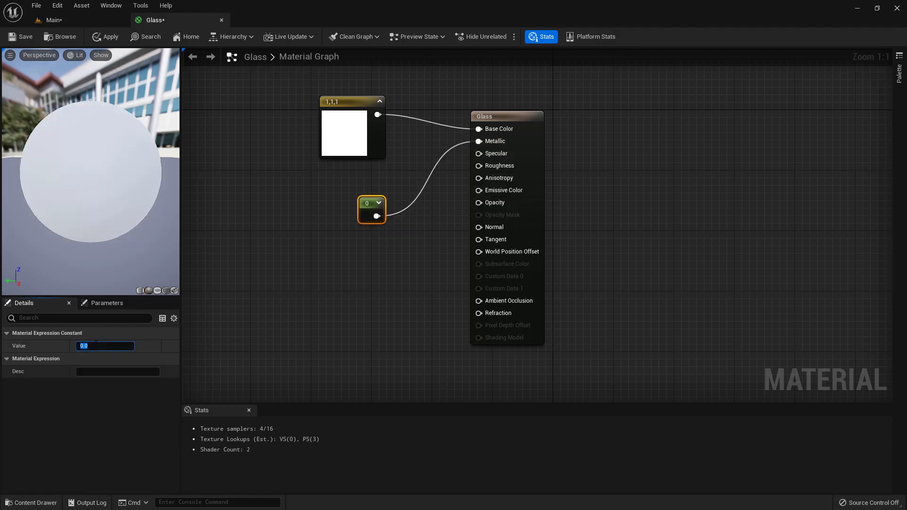
pyautogui.write('1')
pyautogui.press('Return')
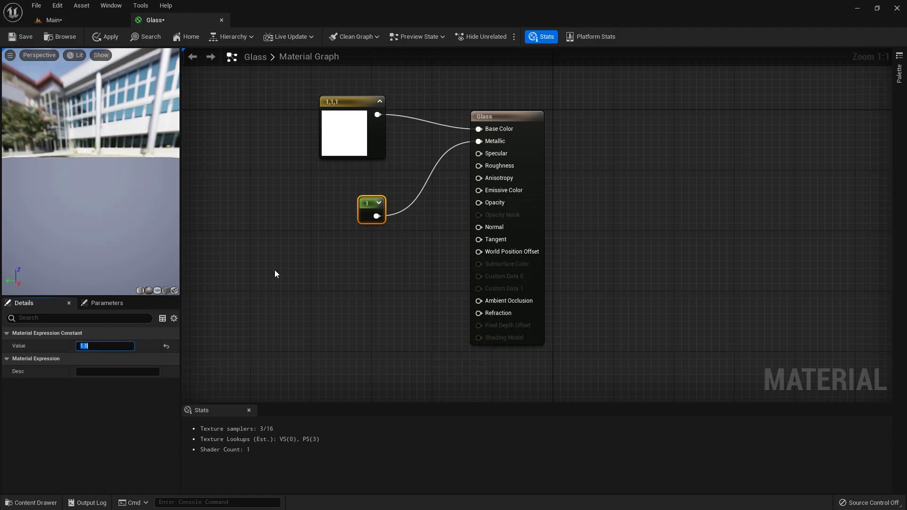
pyautogui.moveTo(361, 205); pyautogui.dragTo(359, 186)
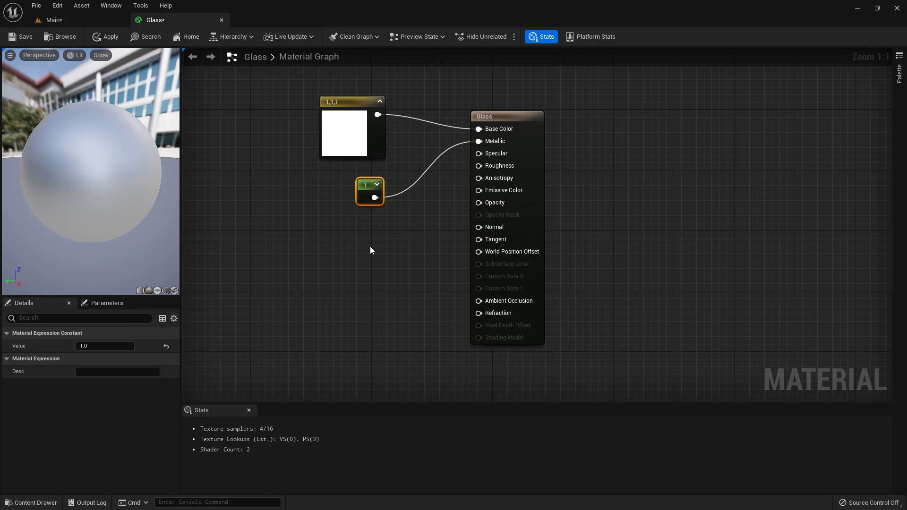
# Step: Add a constant with value 0 below the Metallic constant and connect it to Glass's Roughness input
pyautogui.press('1')
pyautogui.click(372, 230)
pyautogui.moveTo(380, 236); pyautogui.dragTo(482, 165)
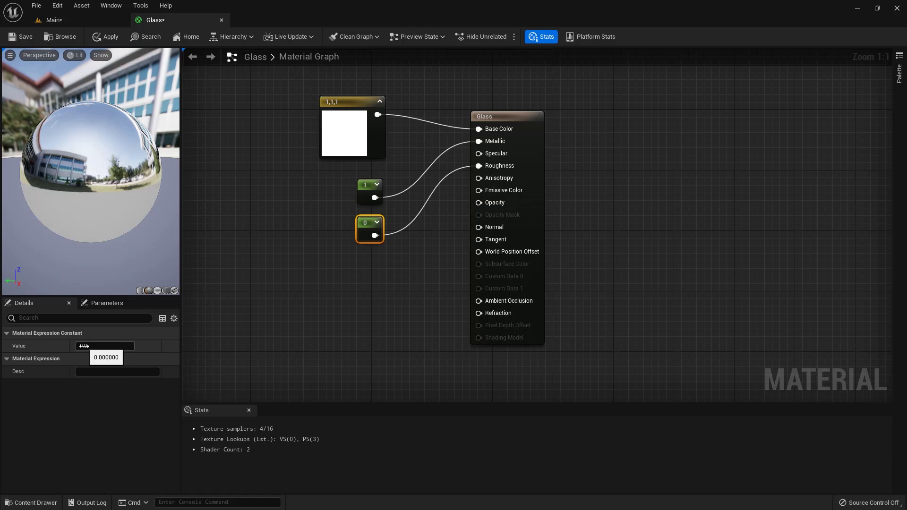
pyautogui.click(374, 305)
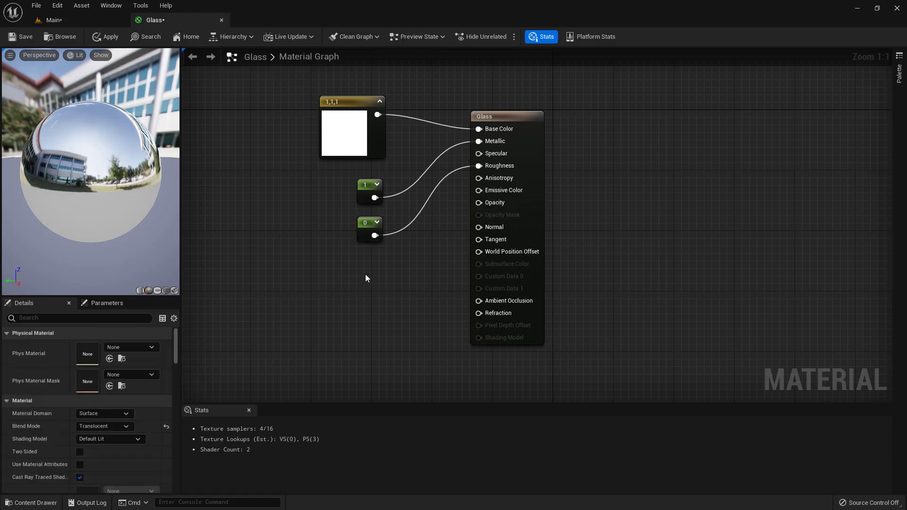
# Step: Add another constant below the Roughness one, connect it to Glass's Opacity input and set its value to 0.5
pyautogui.hotkey('ctrl', 'v')
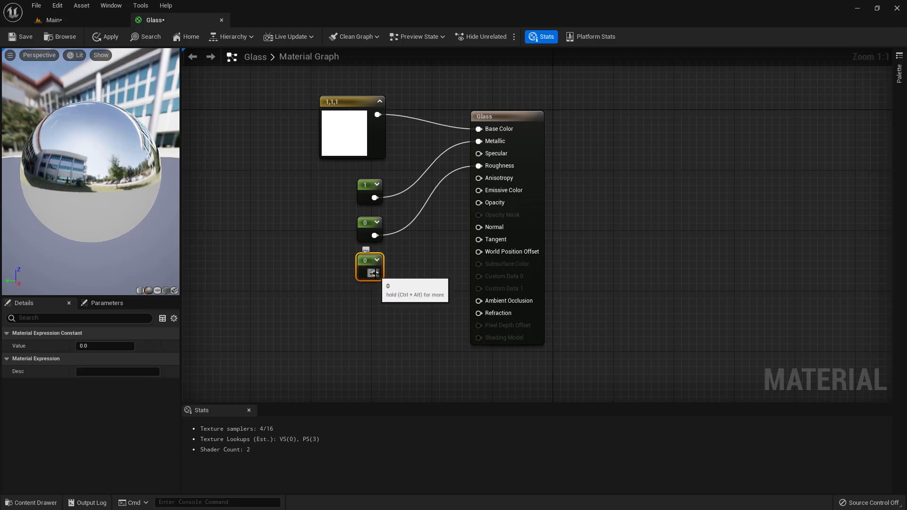
pyautogui.moveTo(374, 273); pyautogui.dragTo(479, 202)
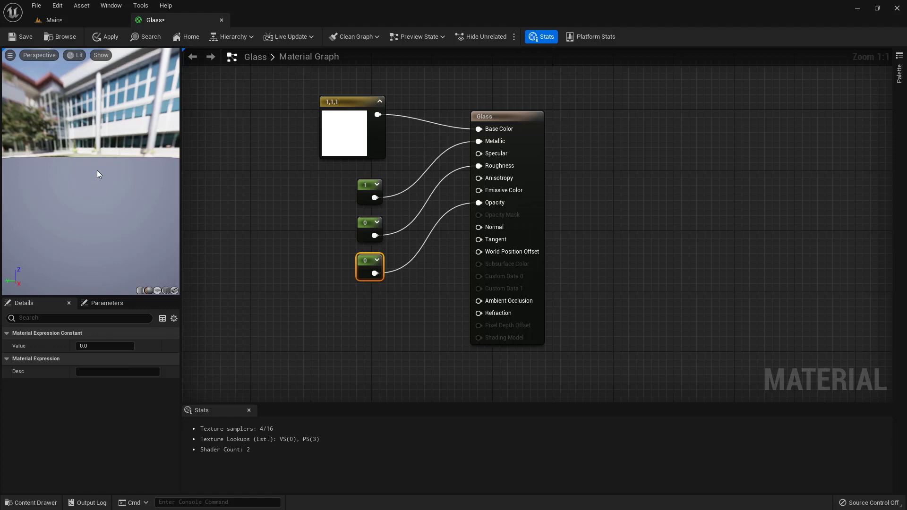
pyautogui.click(90, 346)
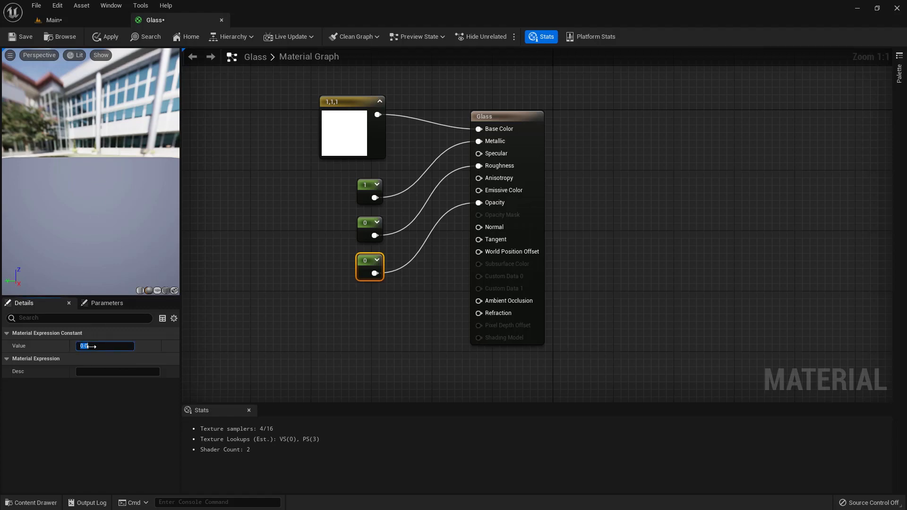
pyautogui.write('0.5')
pyautogui.press('Return')
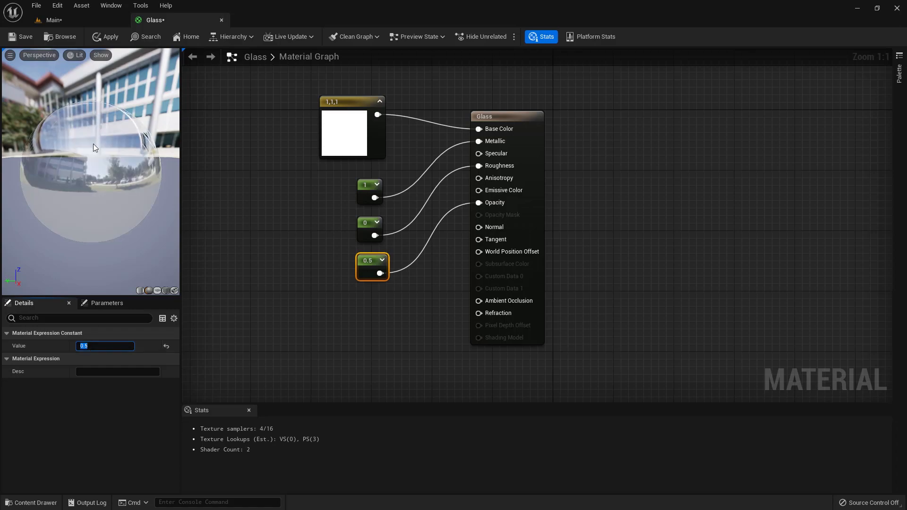
# Step: Apply the Glass material changes and inspect the preview mesh in the Main level from closer and another angle
pyautogui.click(108, 38)
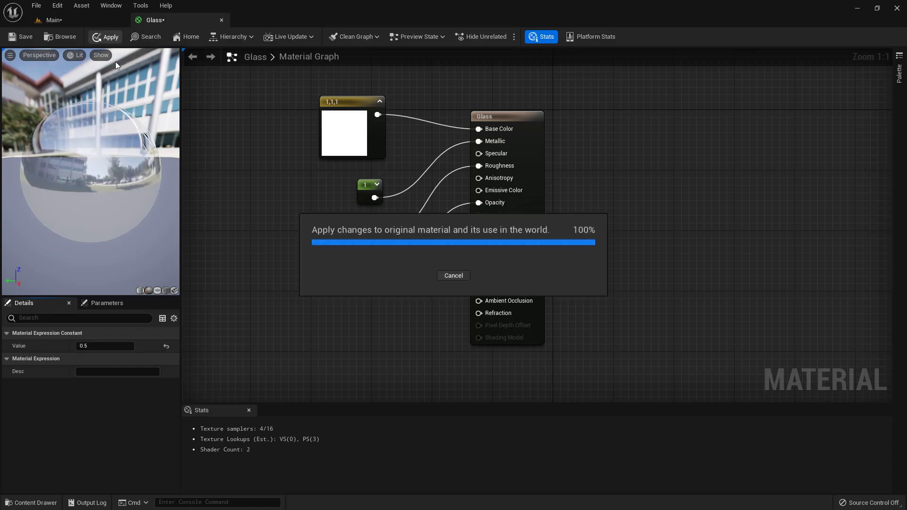
pyautogui.click(63, 21)
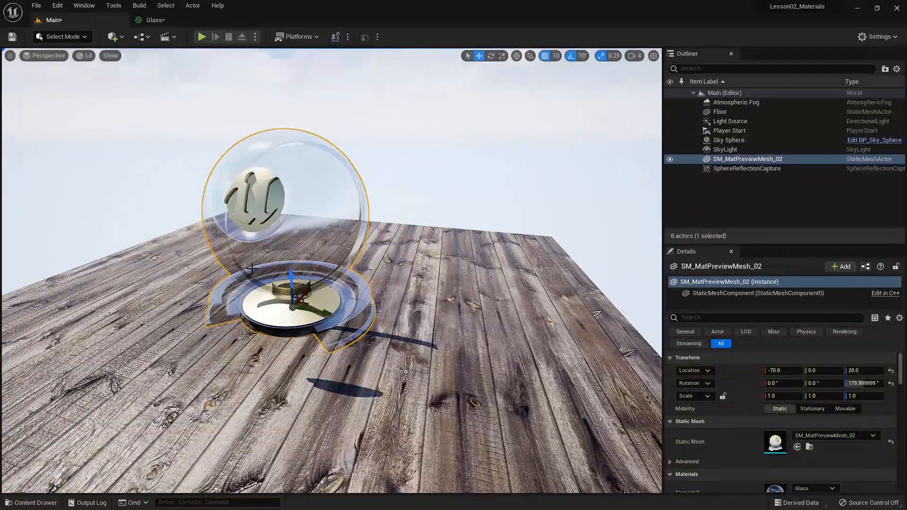
pyautogui.keyDown('alt'); pyautogui.moveTo(244, 258); pyautogui.dragTo(264, 259, button='right'); pyautogui.keyUp('alt')
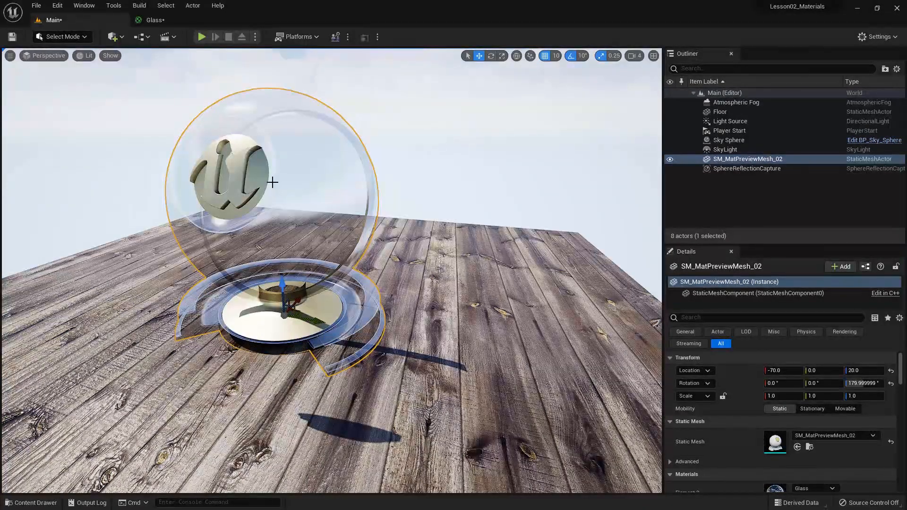
pyautogui.moveTo(238, 251)
pyautogui.keyDown('alt'); pyautogui.mouseDown()
pyautogui.moveTo(227, 246)
pyautogui.moveTo(267, 243)
pyautogui.moveTo(255, 245)
pyautogui.mouseUp(); pyautogui.keyUp('alt')
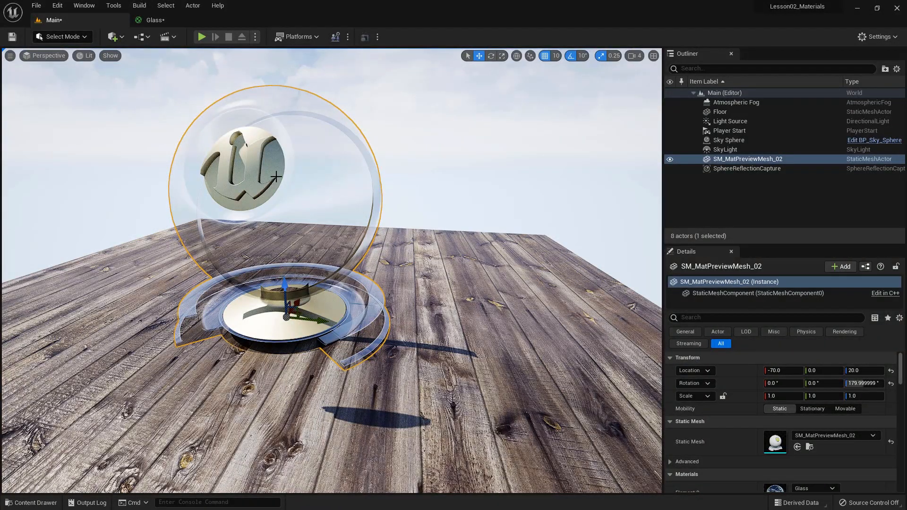
# Step: Return to the Glass graph, add a constant below the Opacity constant and connect it to Refraction
pyautogui.click(155, 19)
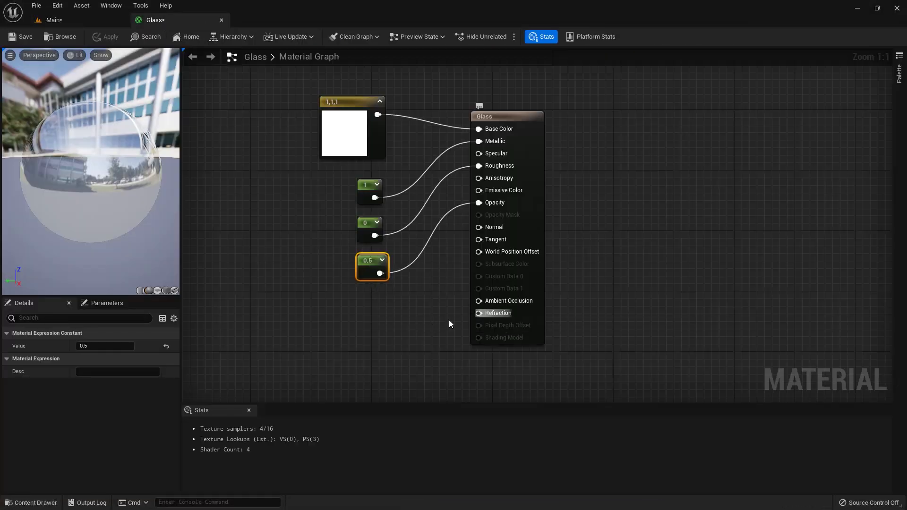
pyautogui.click(350, 324)
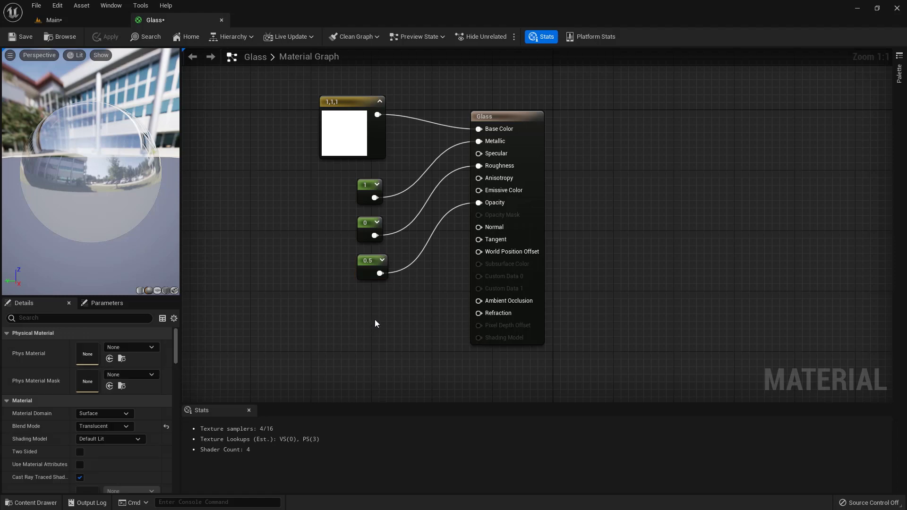
pyautogui.click(375, 319)
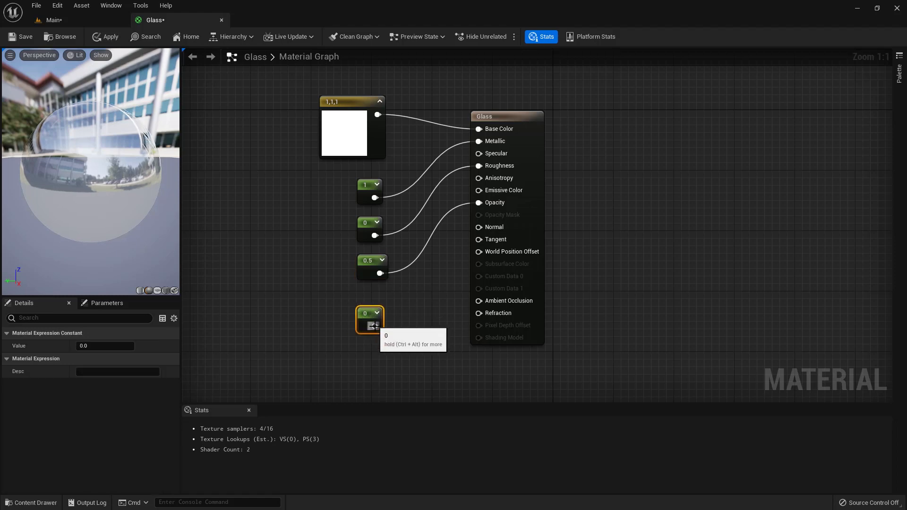
pyautogui.moveTo(374, 326); pyautogui.dragTo(481, 313)
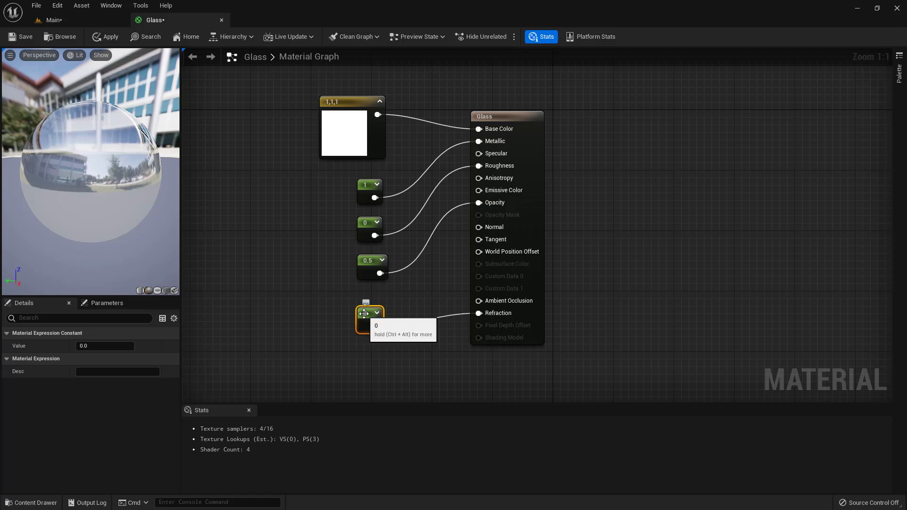
# Step: Try a Refraction constant of 1, apply the Glass material and check the preview mesh in Main
pyautogui.click(105, 346)
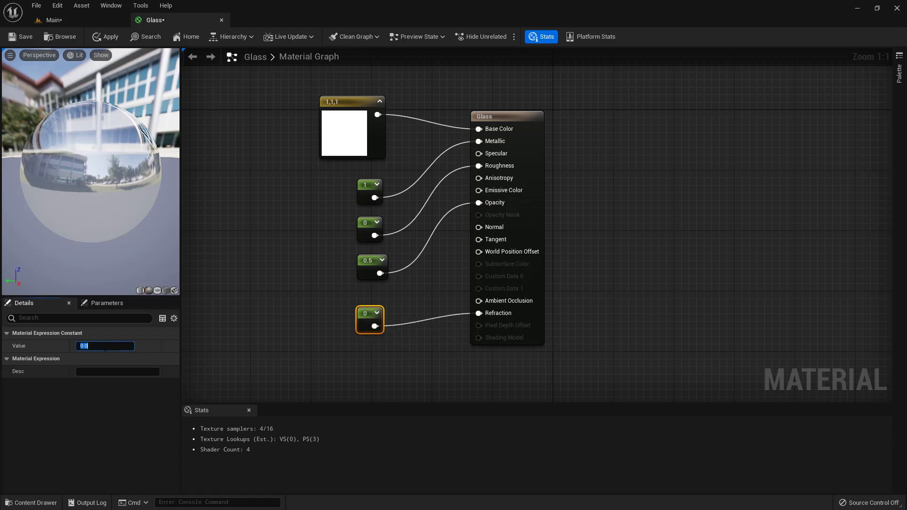
pyautogui.write('1')
pyautogui.press('Return')
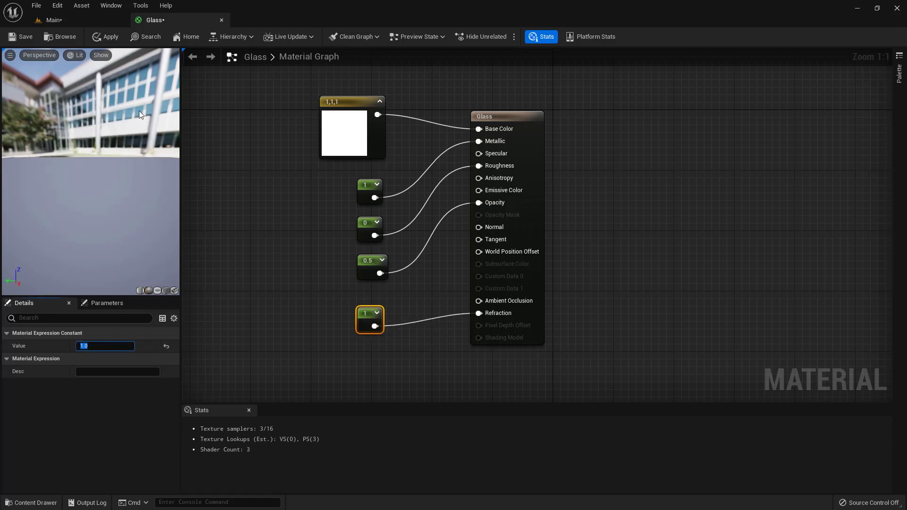
pyautogui.click(108, 40)
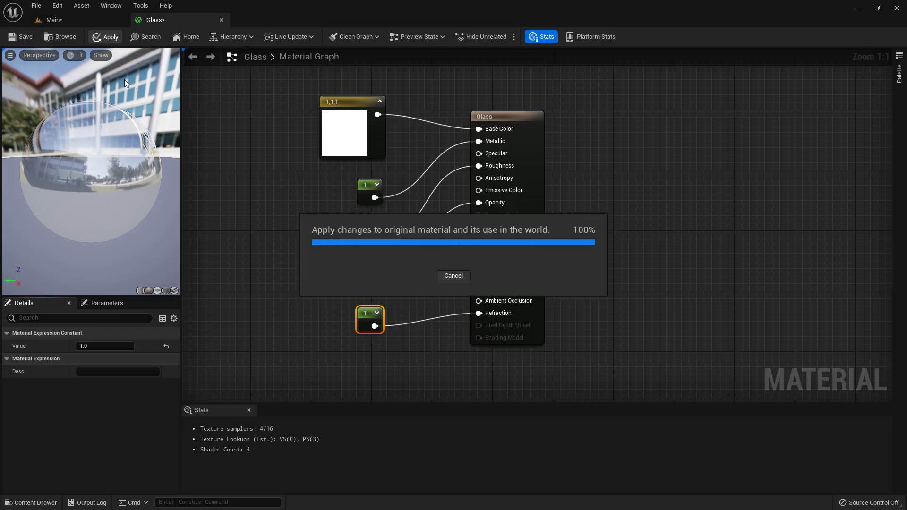
pyautogui.click(57, 21)
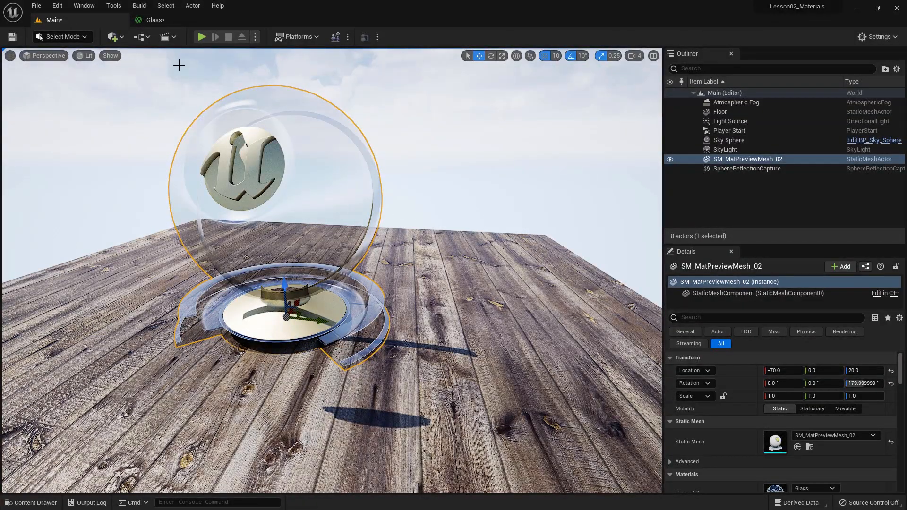
# Step: In the Glass graph, nudge the Refraction constant slightly upward and set its value to 1.33
pyautogui.click(190, 17)
pyautogui.moveTo(363, 313); pyautogui.dragTo(369, 307)
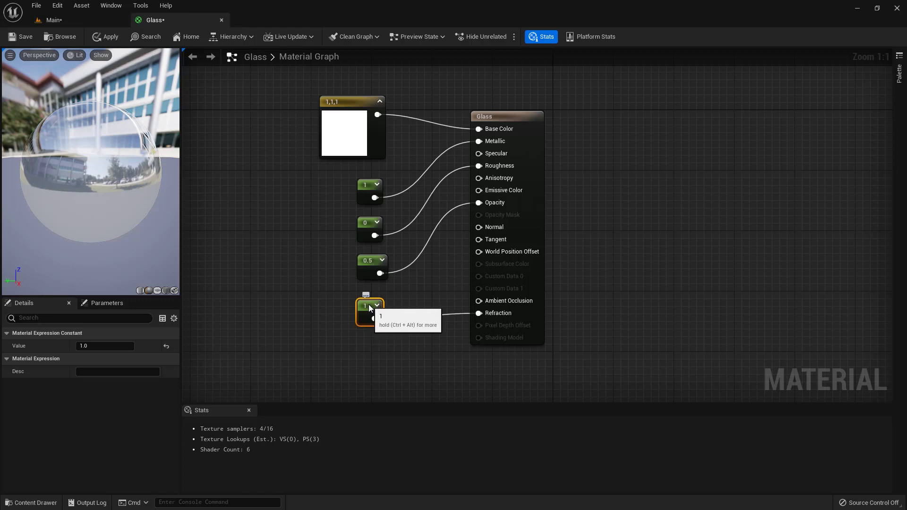
pyautogui.click(100, 346)
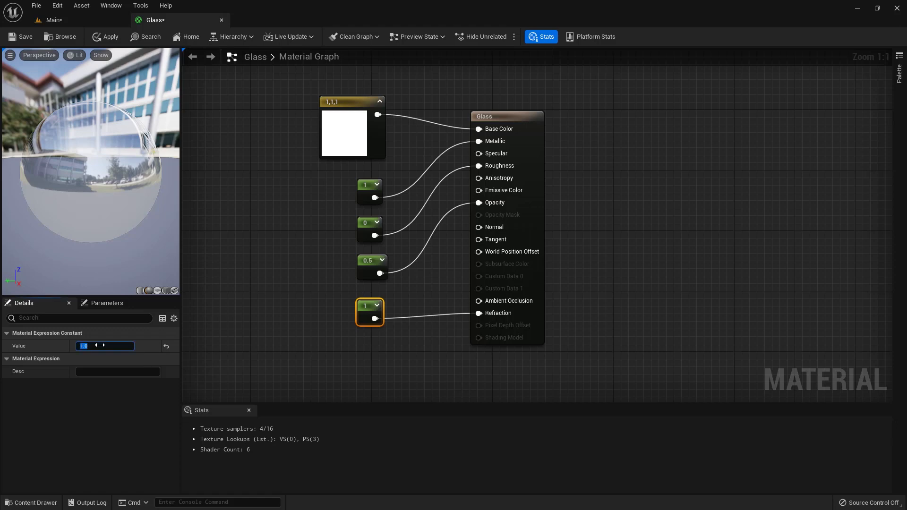
pyautogui.write('1.33')
pyautogui.press('Return')
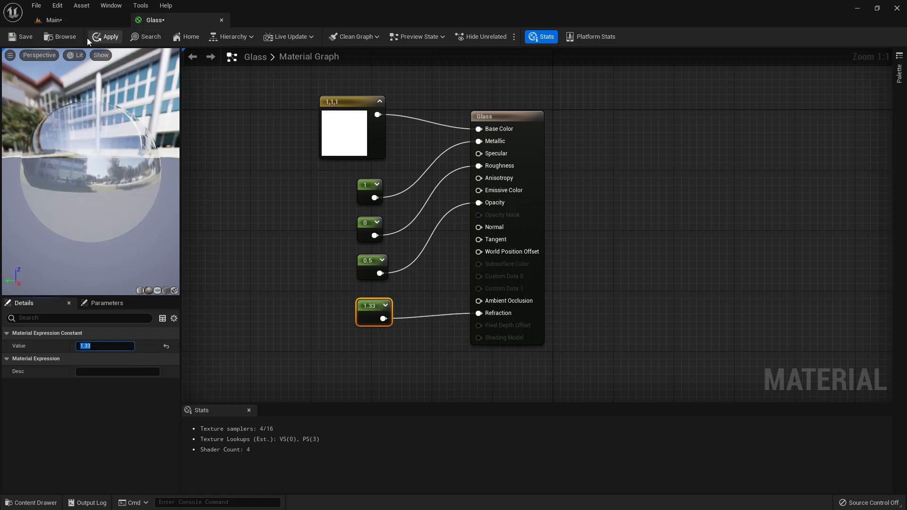
# Step: Apply the Glass material's new refraction and inspect the preview mesh in Main from a different angle
pyautogui.click(105, 37)
pyautogui.click(78, 17)
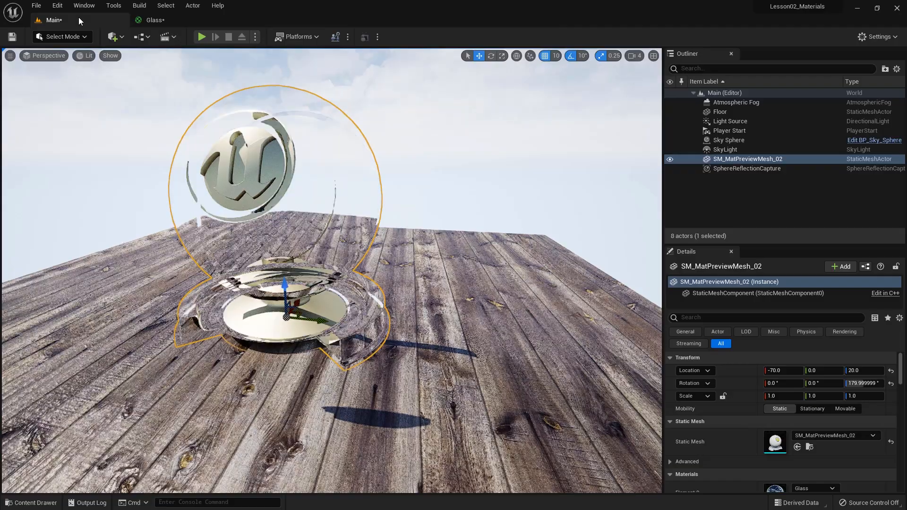
pyautogui.keyDown('alt'); pyautogui.moveTo(269, 262); pyautogui.dragTo(203, 255); pyautogui.keyUp('alt')
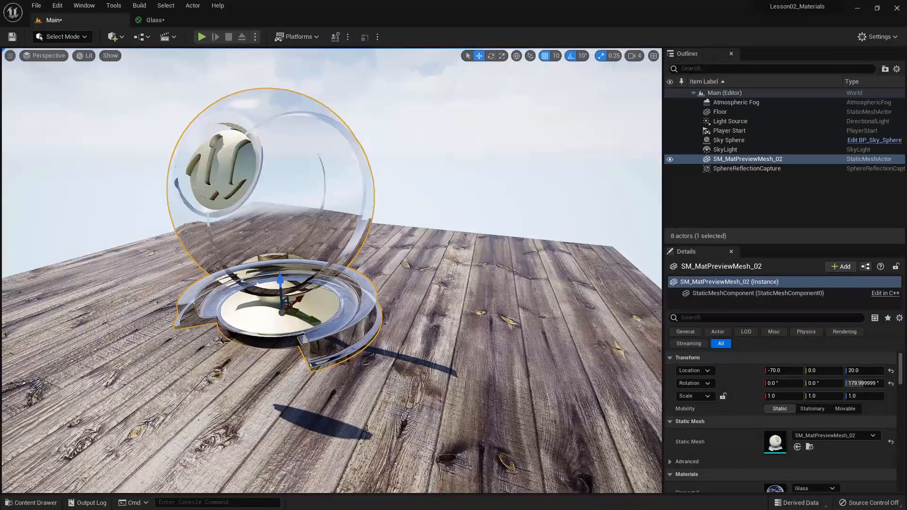
# Step: Return to the Glass graph and move the Metallic constant slightly upward, away from the Roughness constant
pyautogui.click(156, 20)
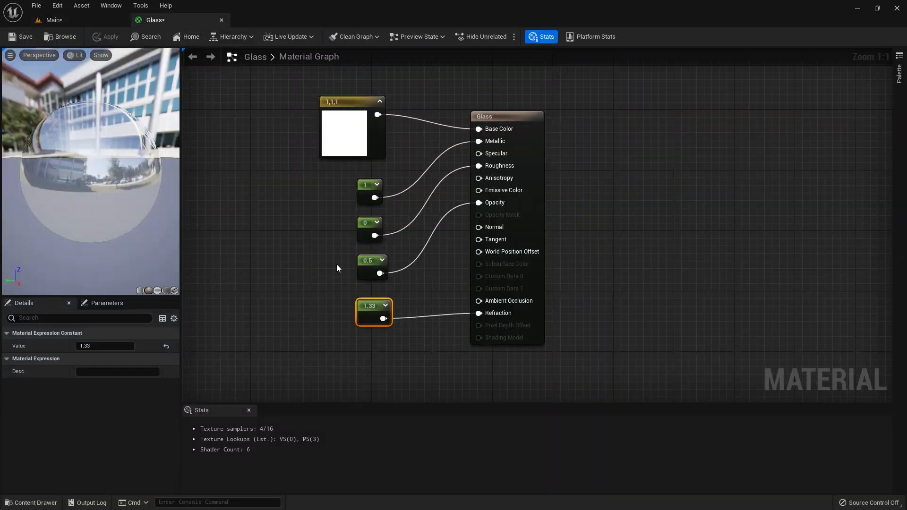
pyautogui.click(363, 184)
pyautogui.click(95, 346)
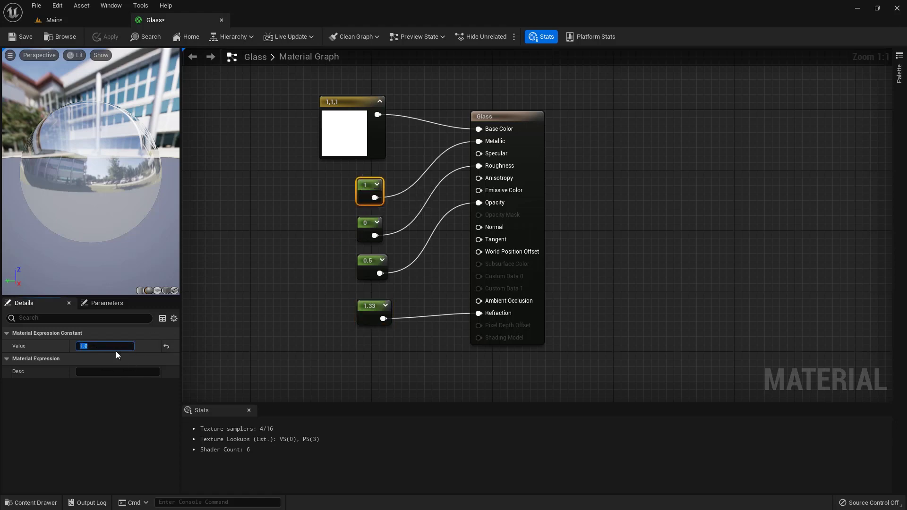
pyautogui.moveTo(363, 187)
pyautogui.mouseDown()
pyautogui.moveTo(356, 171)
pyautogui.moveTo(364, 182)
pyautogui.mouseUp()
# Step: Set the constant feeding the Glass material's Roughness to 0.2
pyautogui.click(365, 227)
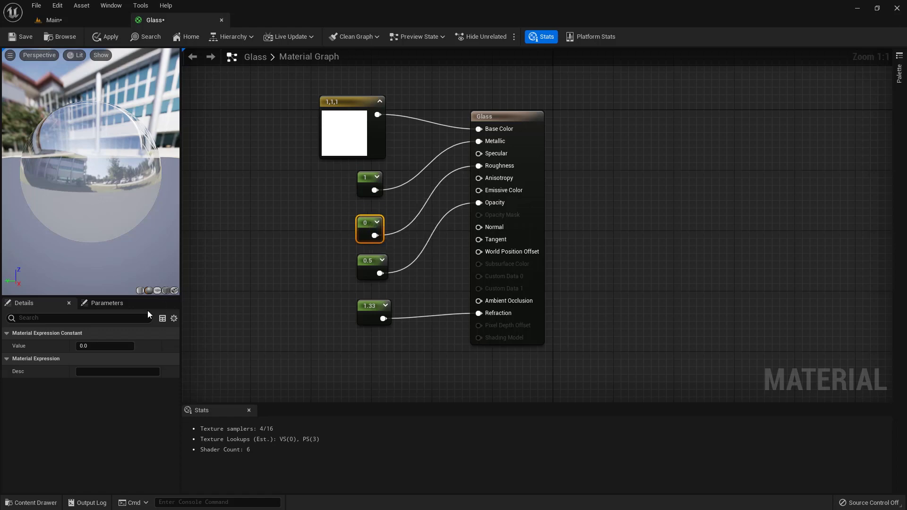
pyautogui.click(104, 345)
pyautogui.write('0.2')
pyautogui.press('Return')
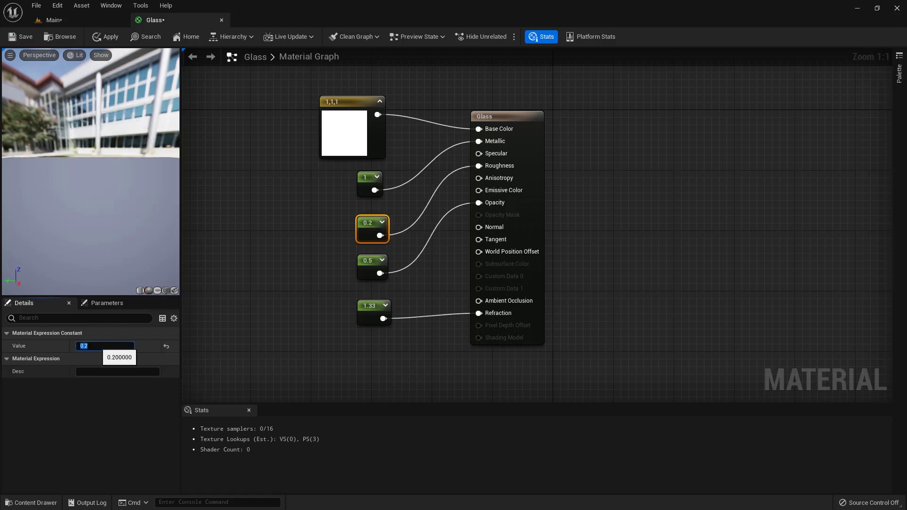
# Step: Apply the Glass material's new roughness and inspect the preview mesh in Main
pyautogui.click(102, 42)
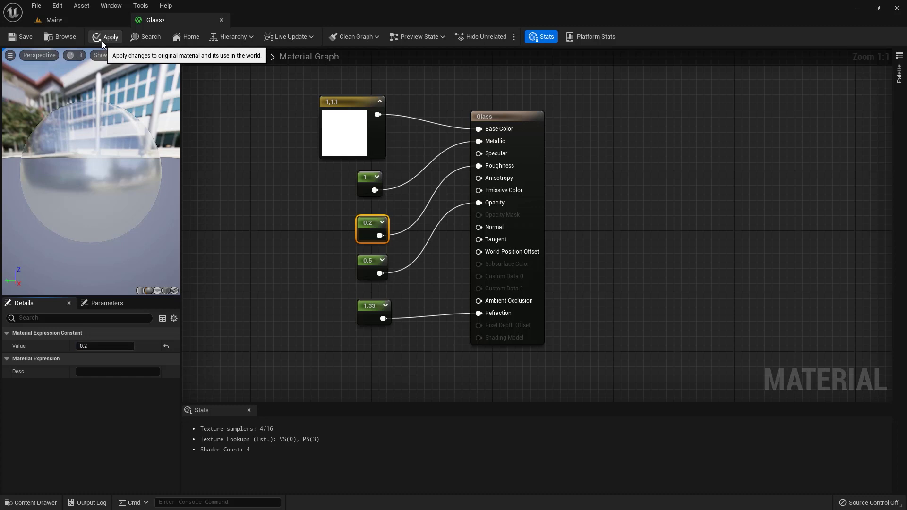
pyautogui.click(70, 19)
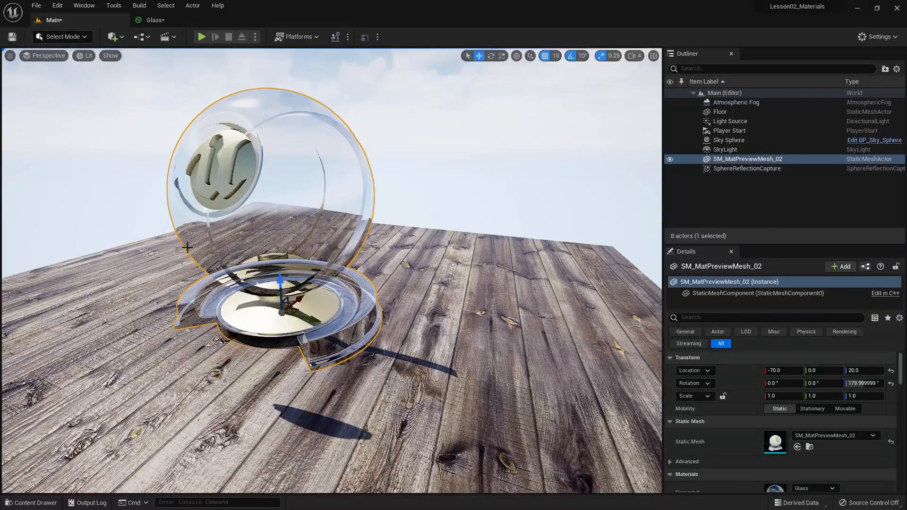
pyautogui.keyDown('alt'); pyautogui.moveTo(232, 248); pyautogui.dragTo(213, 248); pyautogui.keyUp('alt')
# Step: Return to the Glass graph and set the Refraction constant to 1.46
pyautogui.click(155, 20)
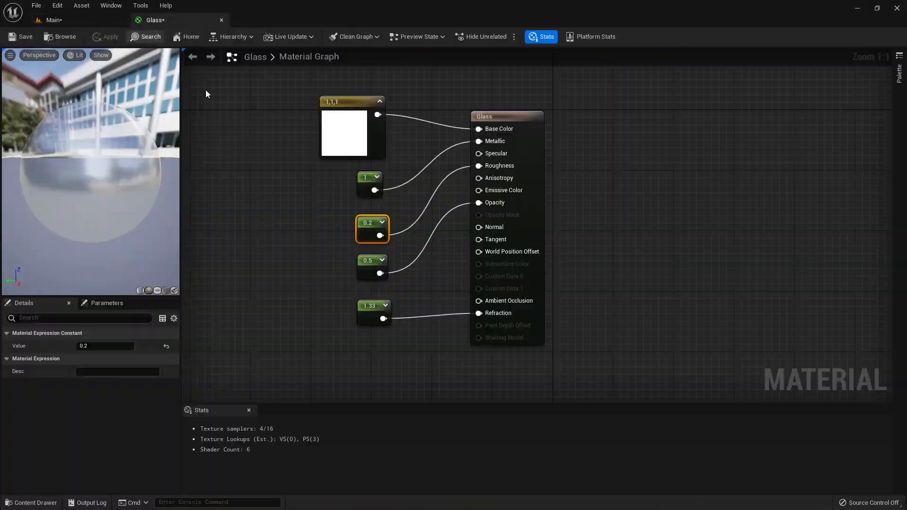
pyautogui.click(372, 315)
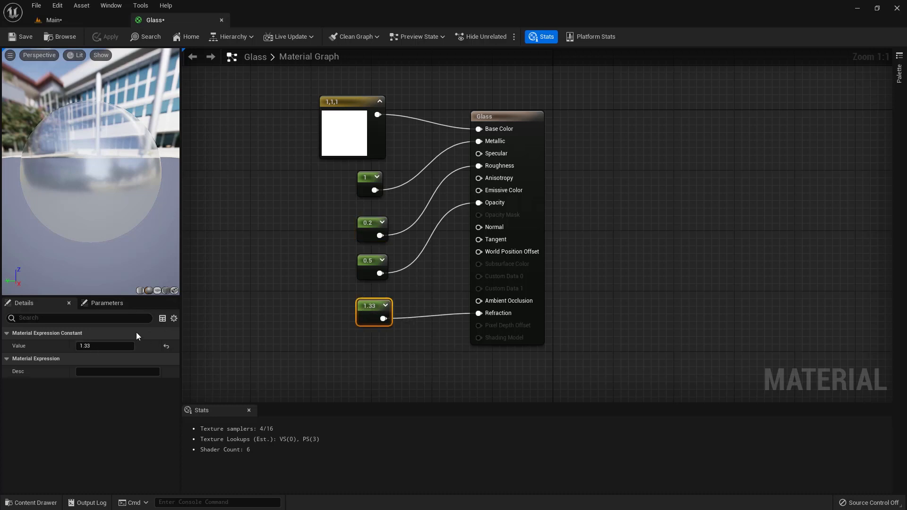
pyautogui.click(95, 346)
pyautogui.write('1.46')
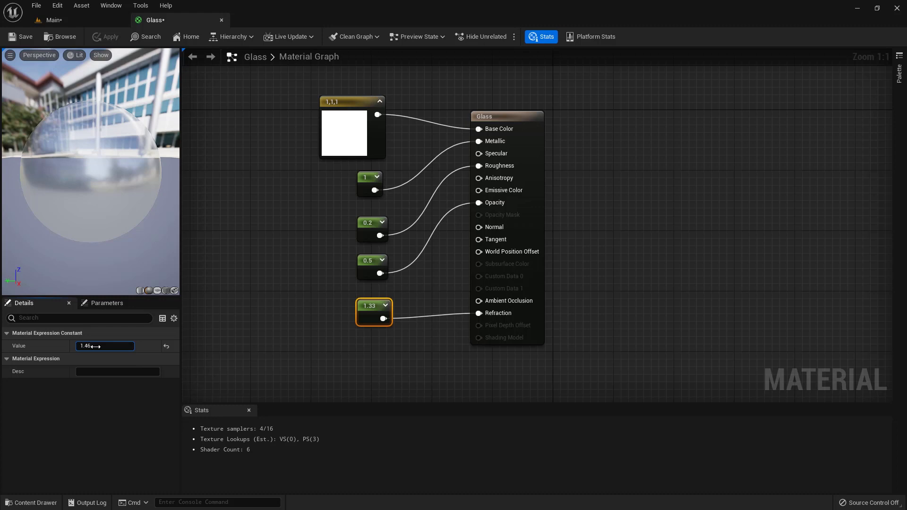
pyautogui.press('Return')
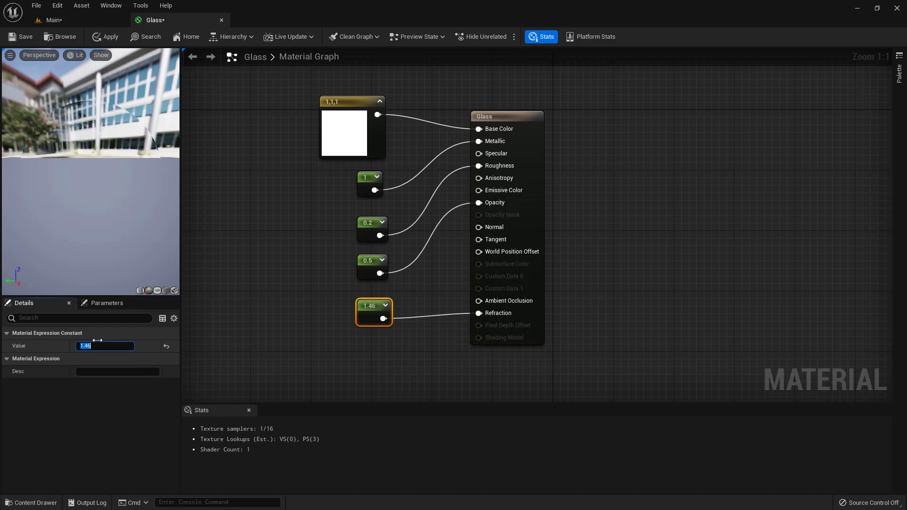
# Step: Apply the Glass material's changed refraction and examine the preview mesh in Main from a slightly different angle
pyautogui.click(100, 30)
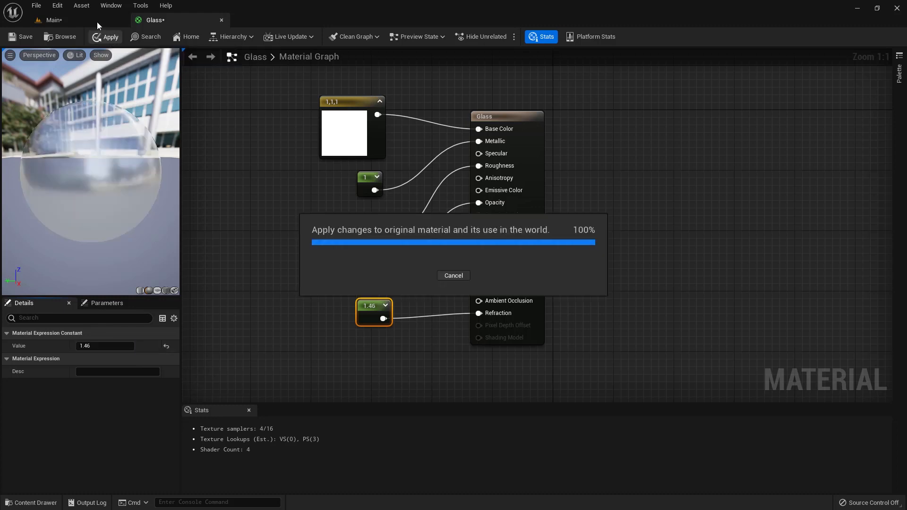
pyautogui.click(94, 19)
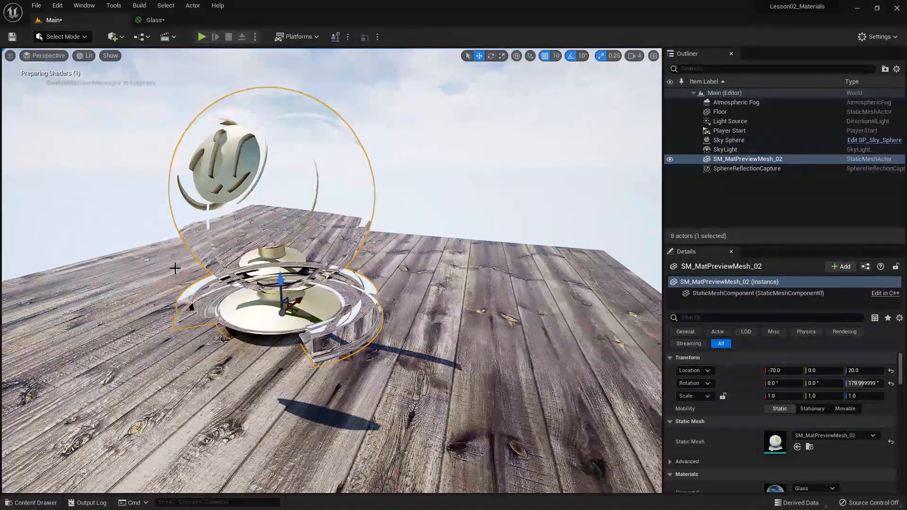
pyautogui.keyDown('alt'); pyautogui.moveTo(195, 303); pyautogui.dragTo(249, 196); pyautogui.keyUp('alt')
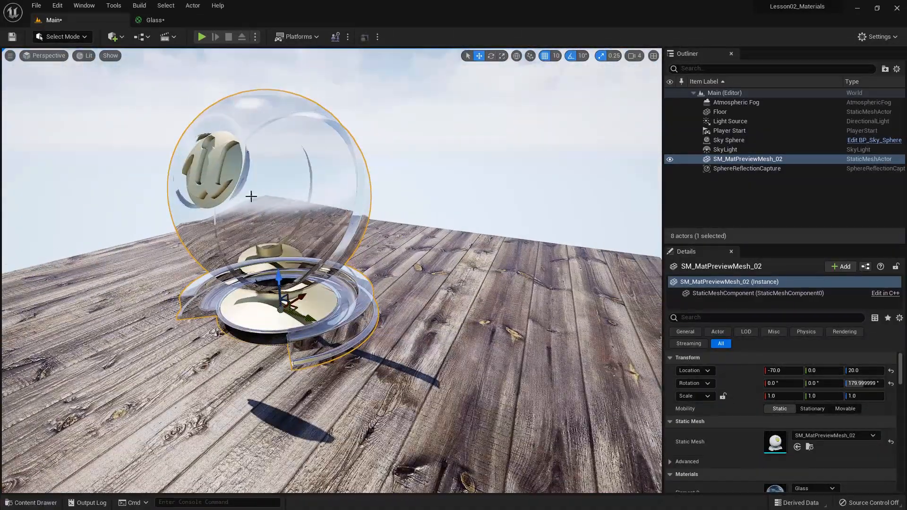
# Step: Move the Refraction constant slightly down and to the left in the Glass graph, and view the glass preview mesh in Main from a lower angle
pyautogui.click(155, 20)
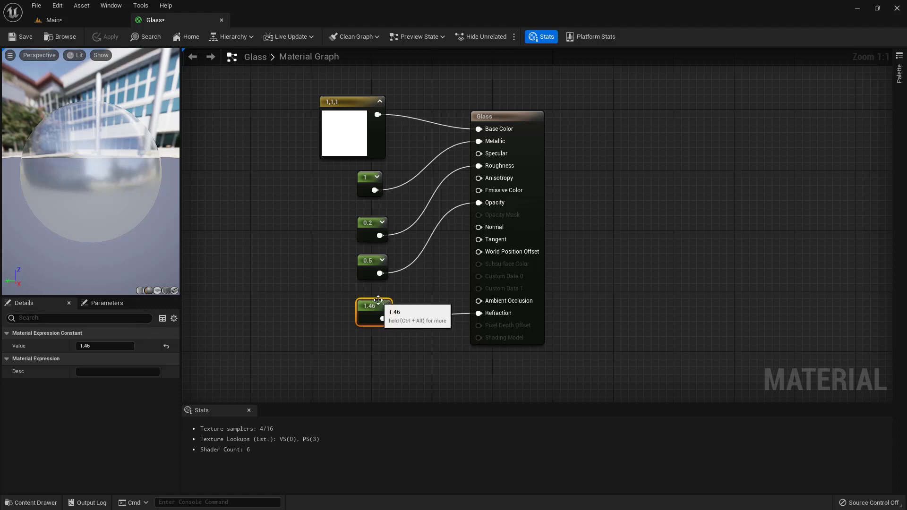
pyautogui.moveTo(374, 307); pyautogui.dragTo(364, 318)
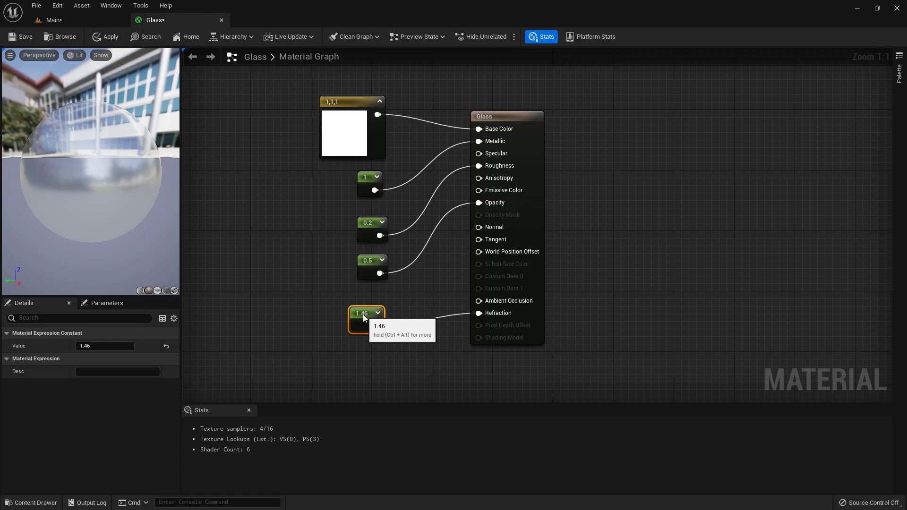
pyautogui.click(95, 18)
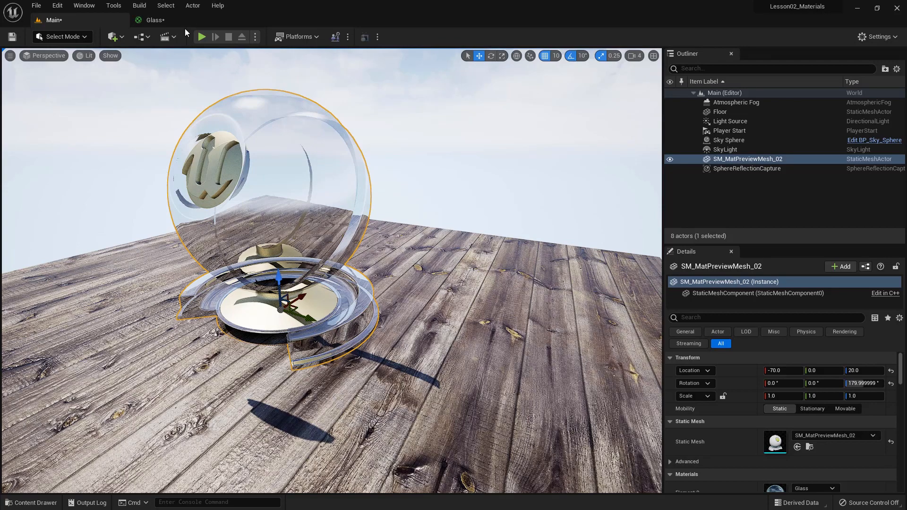
pyautogui.click(156, 20)
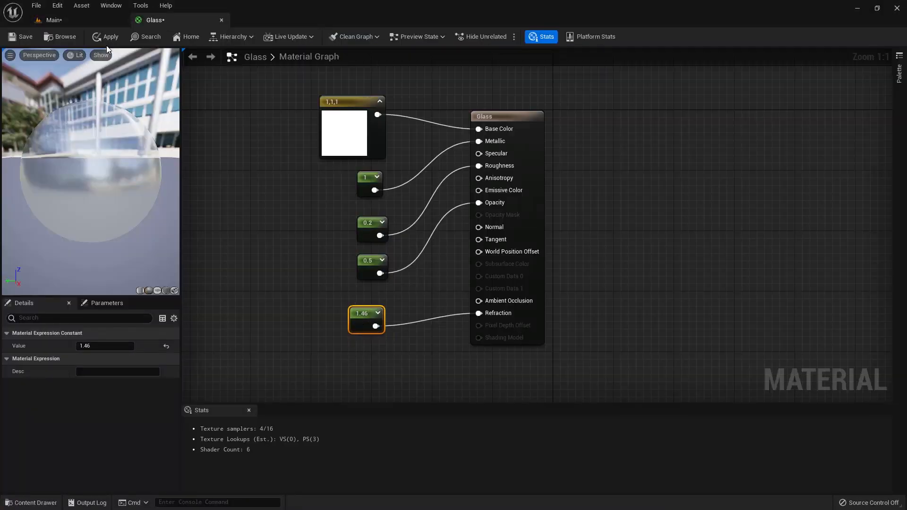
pyautogui.click(66, 22)
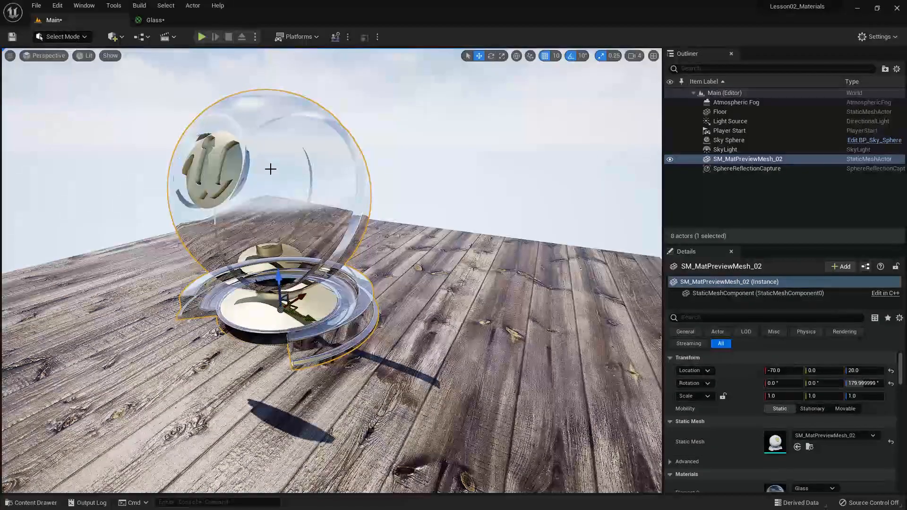
pyautogui.moveTo(250, 198)
pyautogui.keyDown('alt'); pyautogui.mouseDown()
pyautogui.moveTo(326, 166)
pyautogui.moveTo(453, 165)
pyautogui.moveTo(242, 206)
pyautogui.mouseUp(); pyautogui.keyUp('alt')
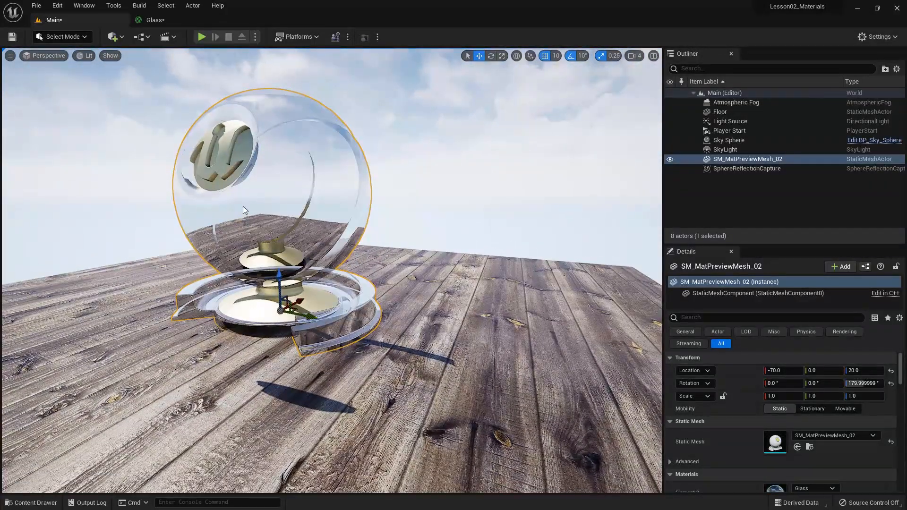